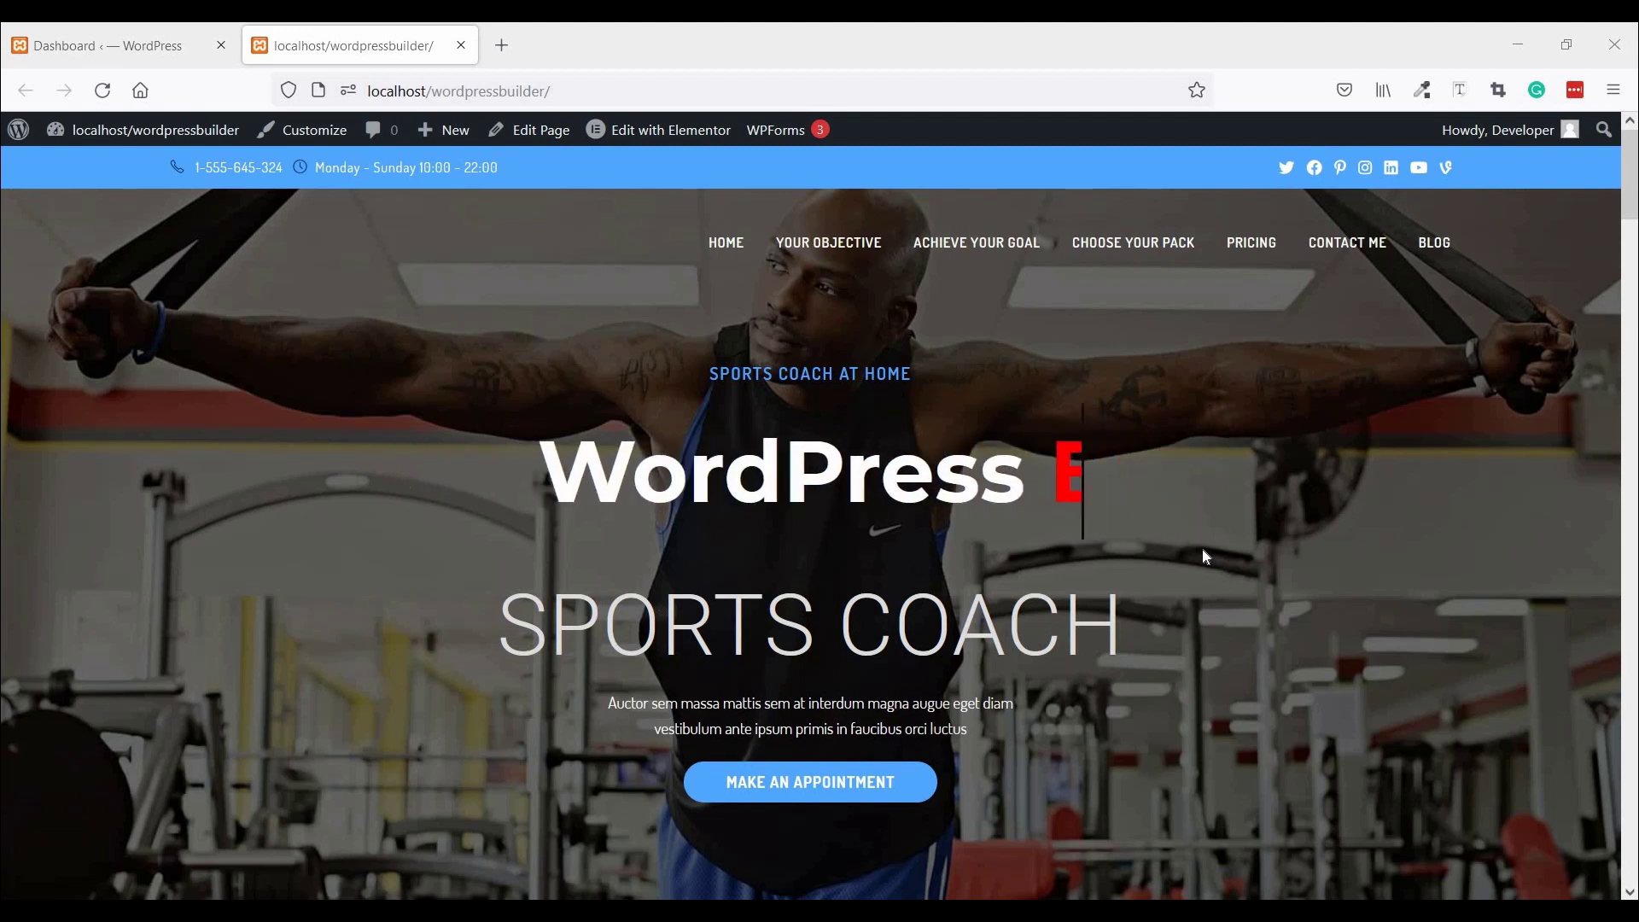
- Find Contact Form 7 under Plugins > Add New by searching 'contact for', then install and activate it
left_click(152, 47)
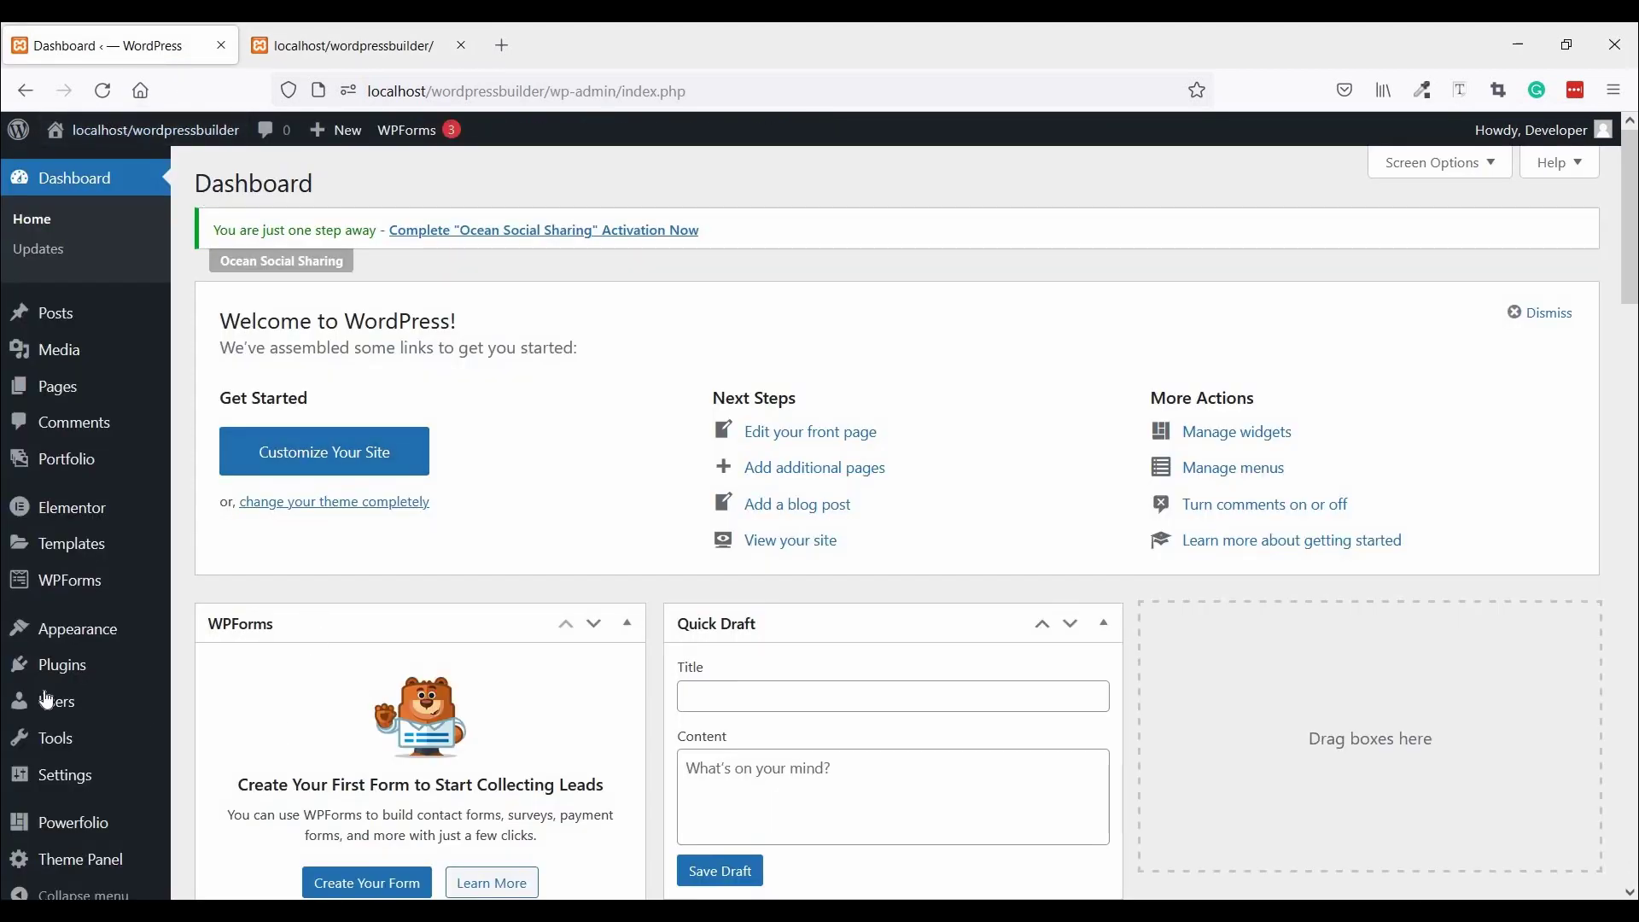
mouse_move(69, 677)
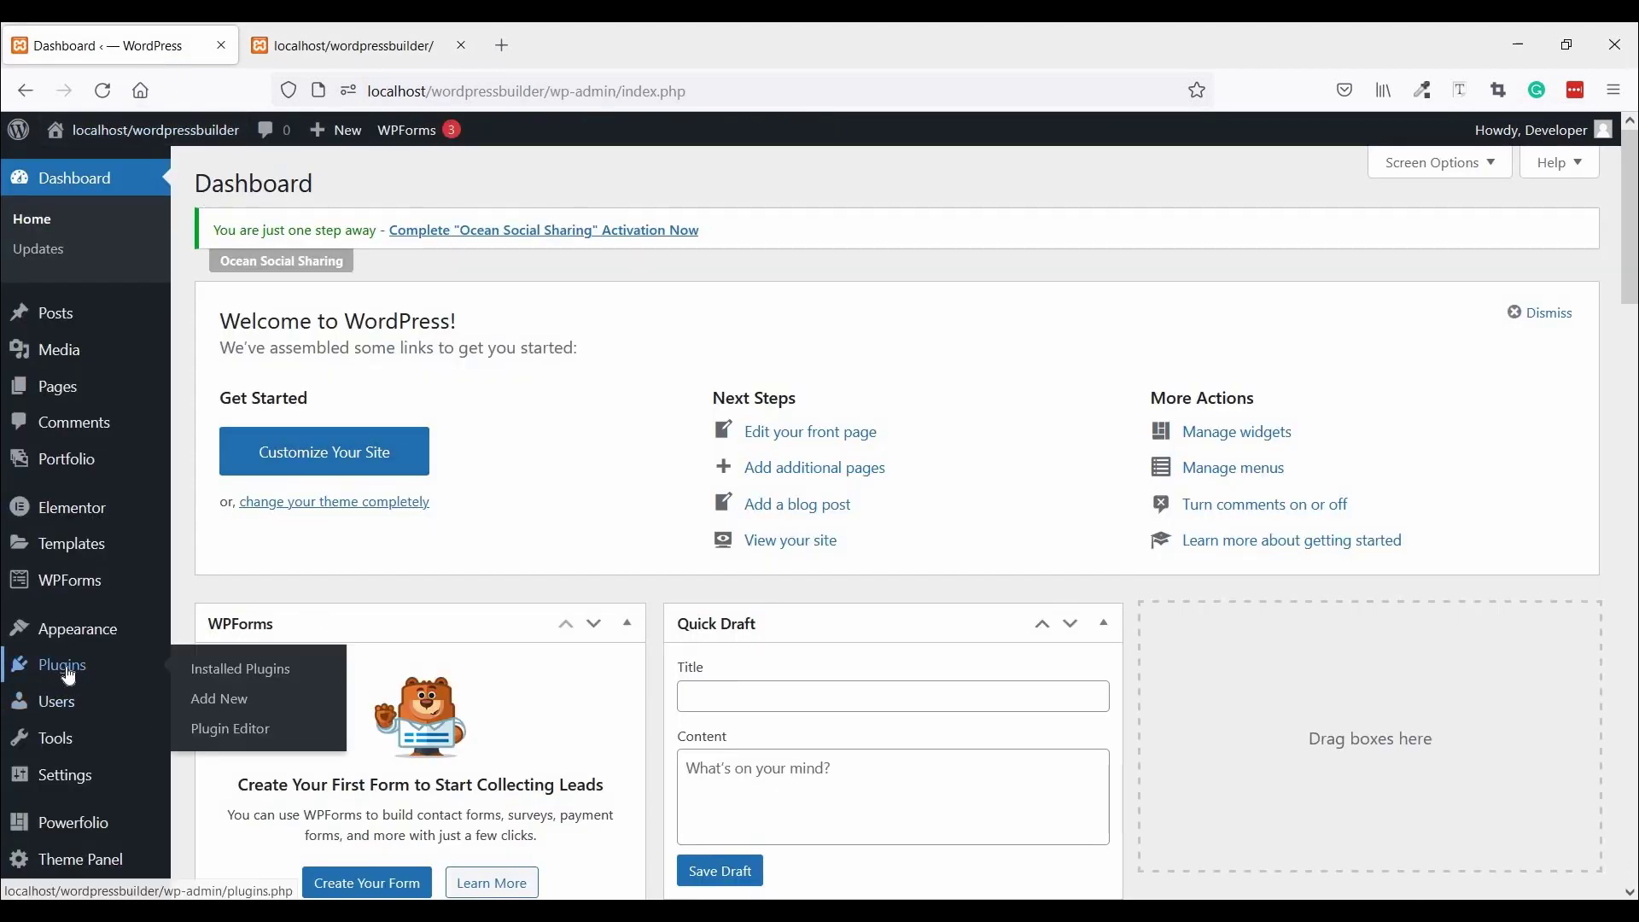
right_click(227, 711)
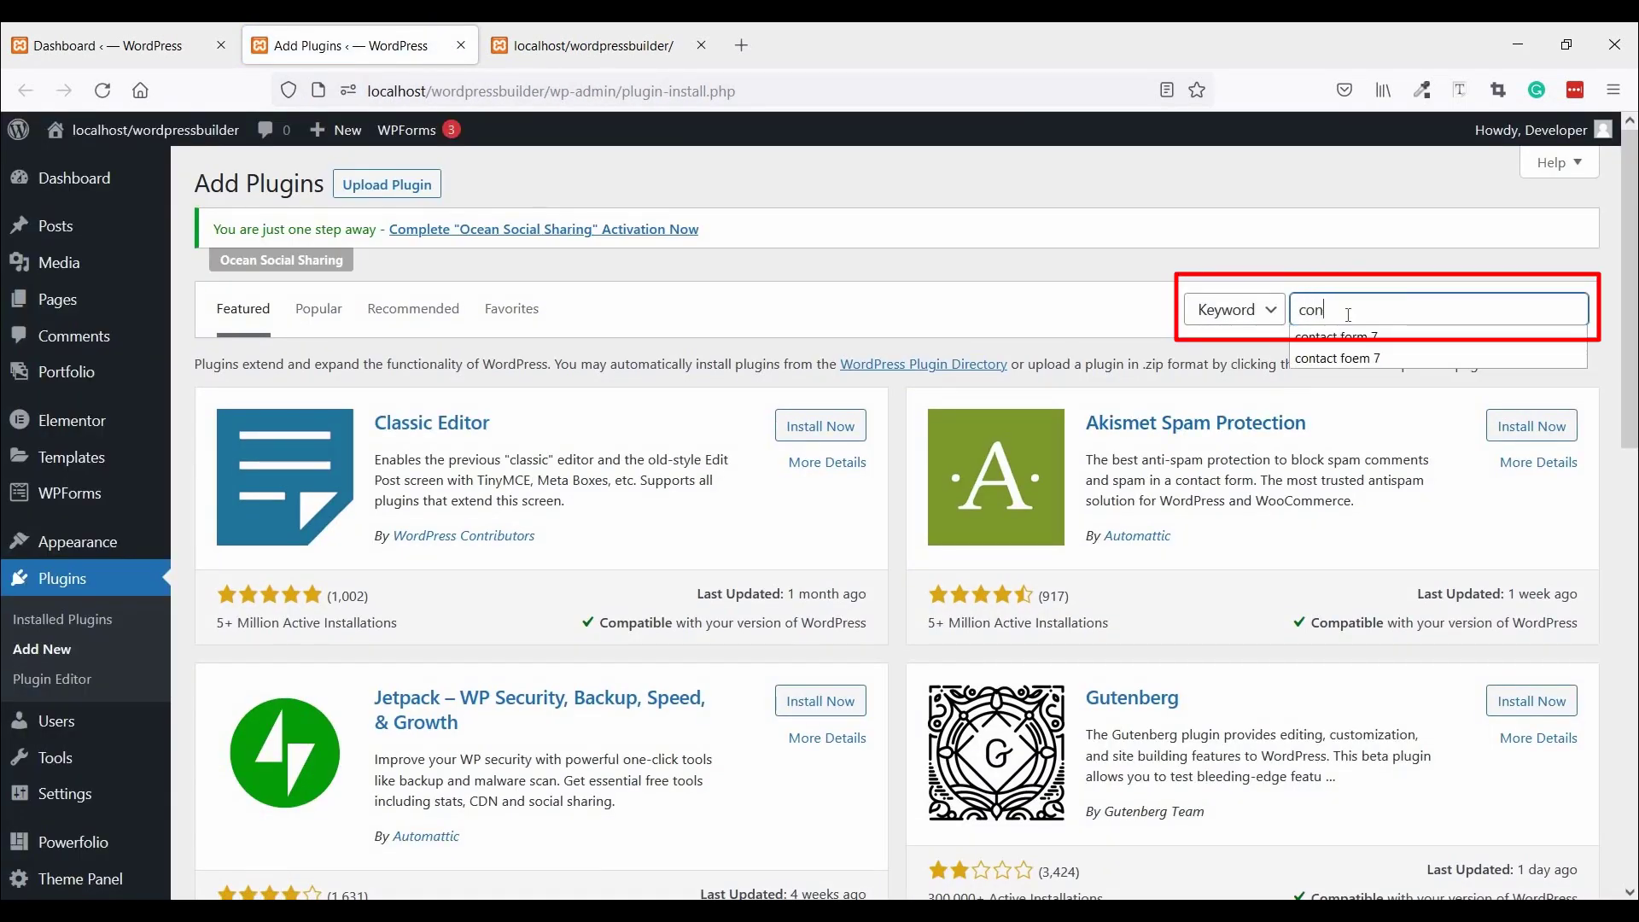
type("ct form 7")
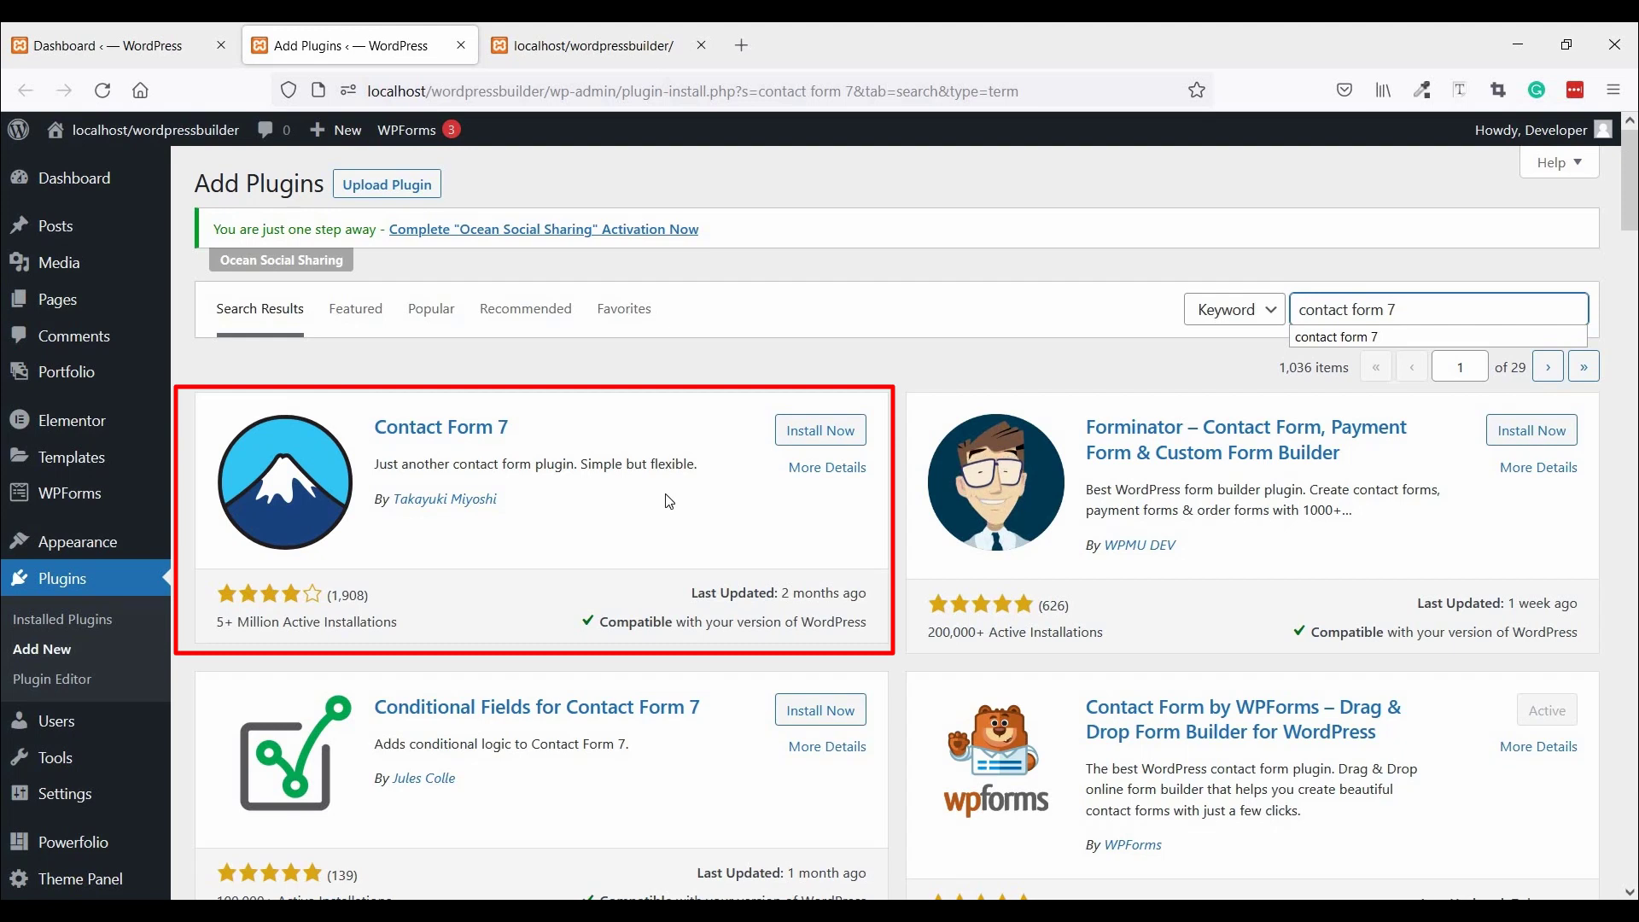
left_click(799, 430)
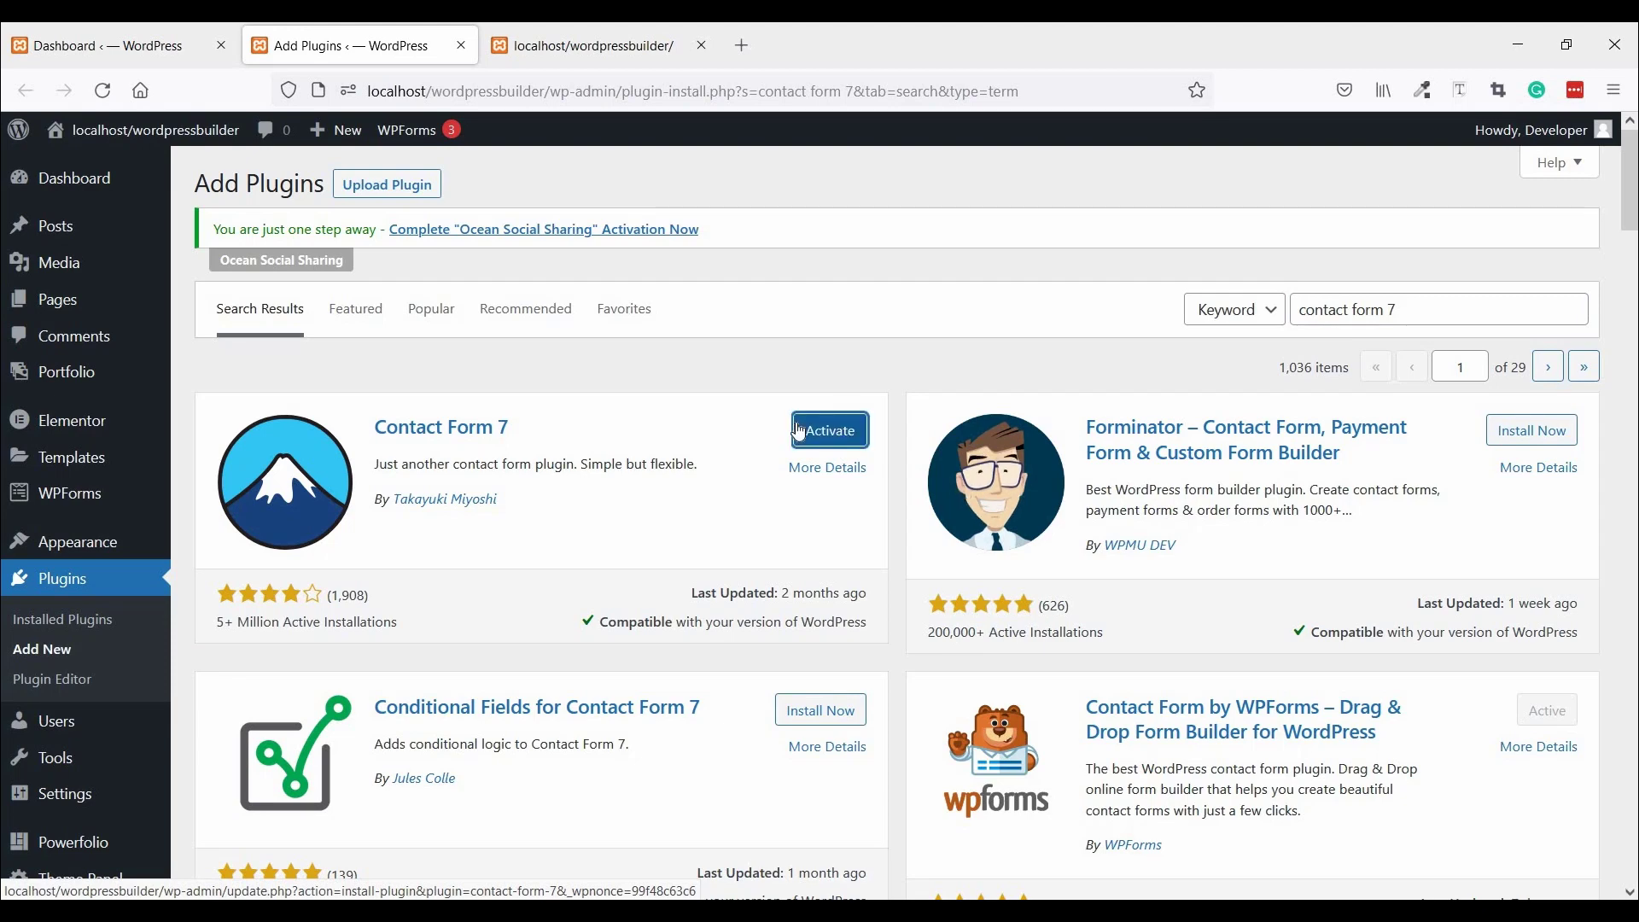
left_click(799, 430)
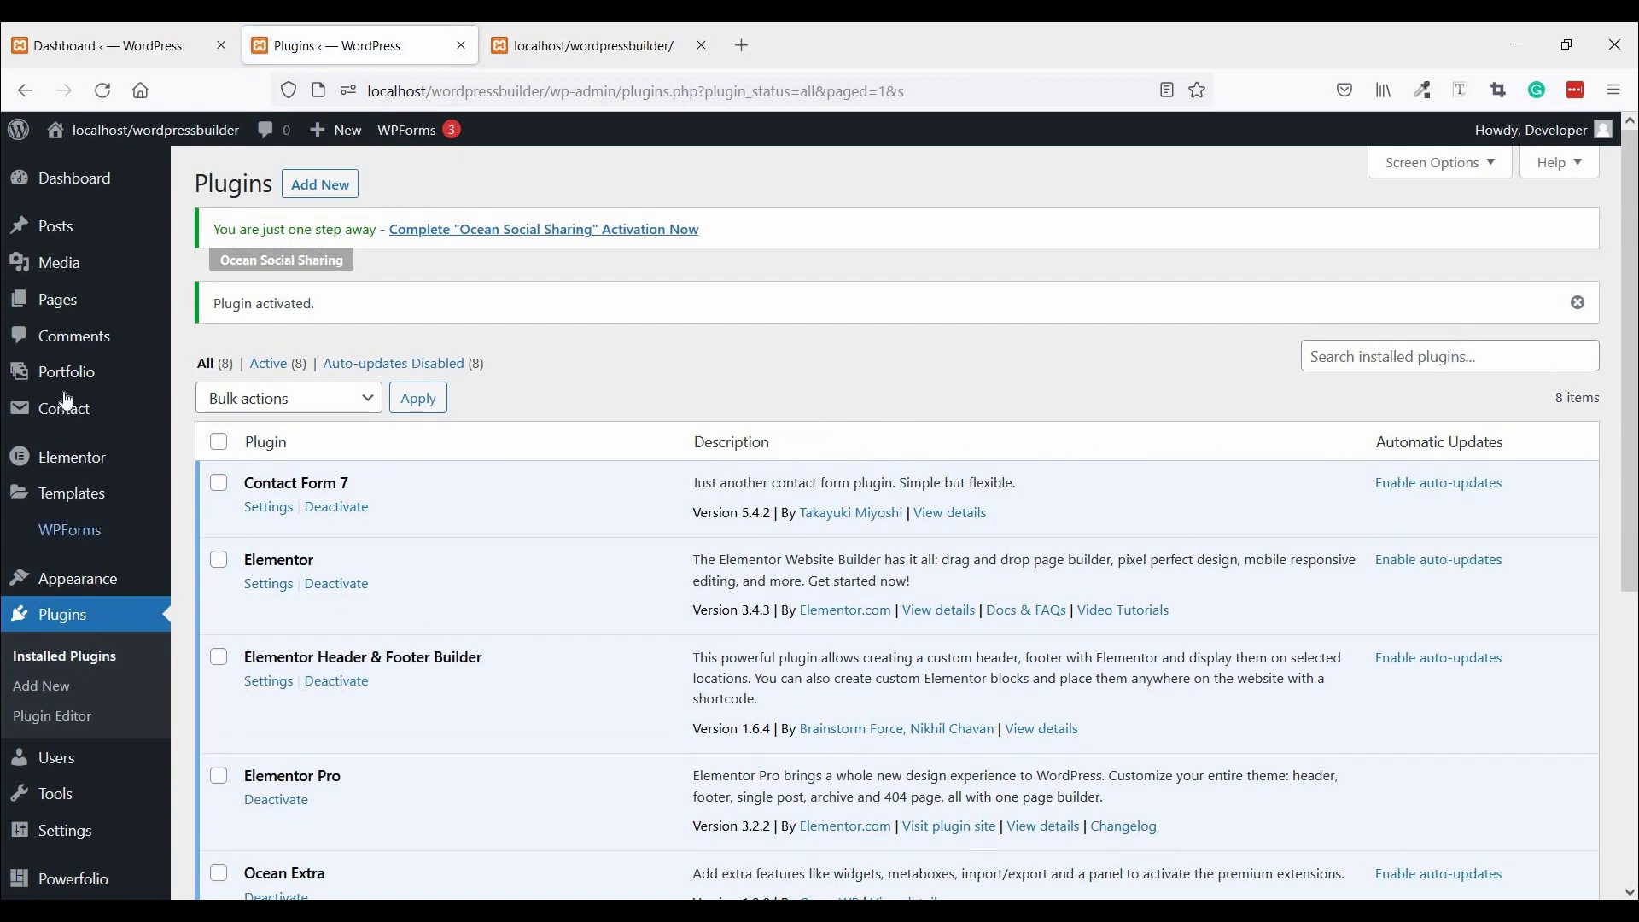
- Go to Contact > Contact Forms and choose Add New to get a blank form
mouse_move(62, 417)
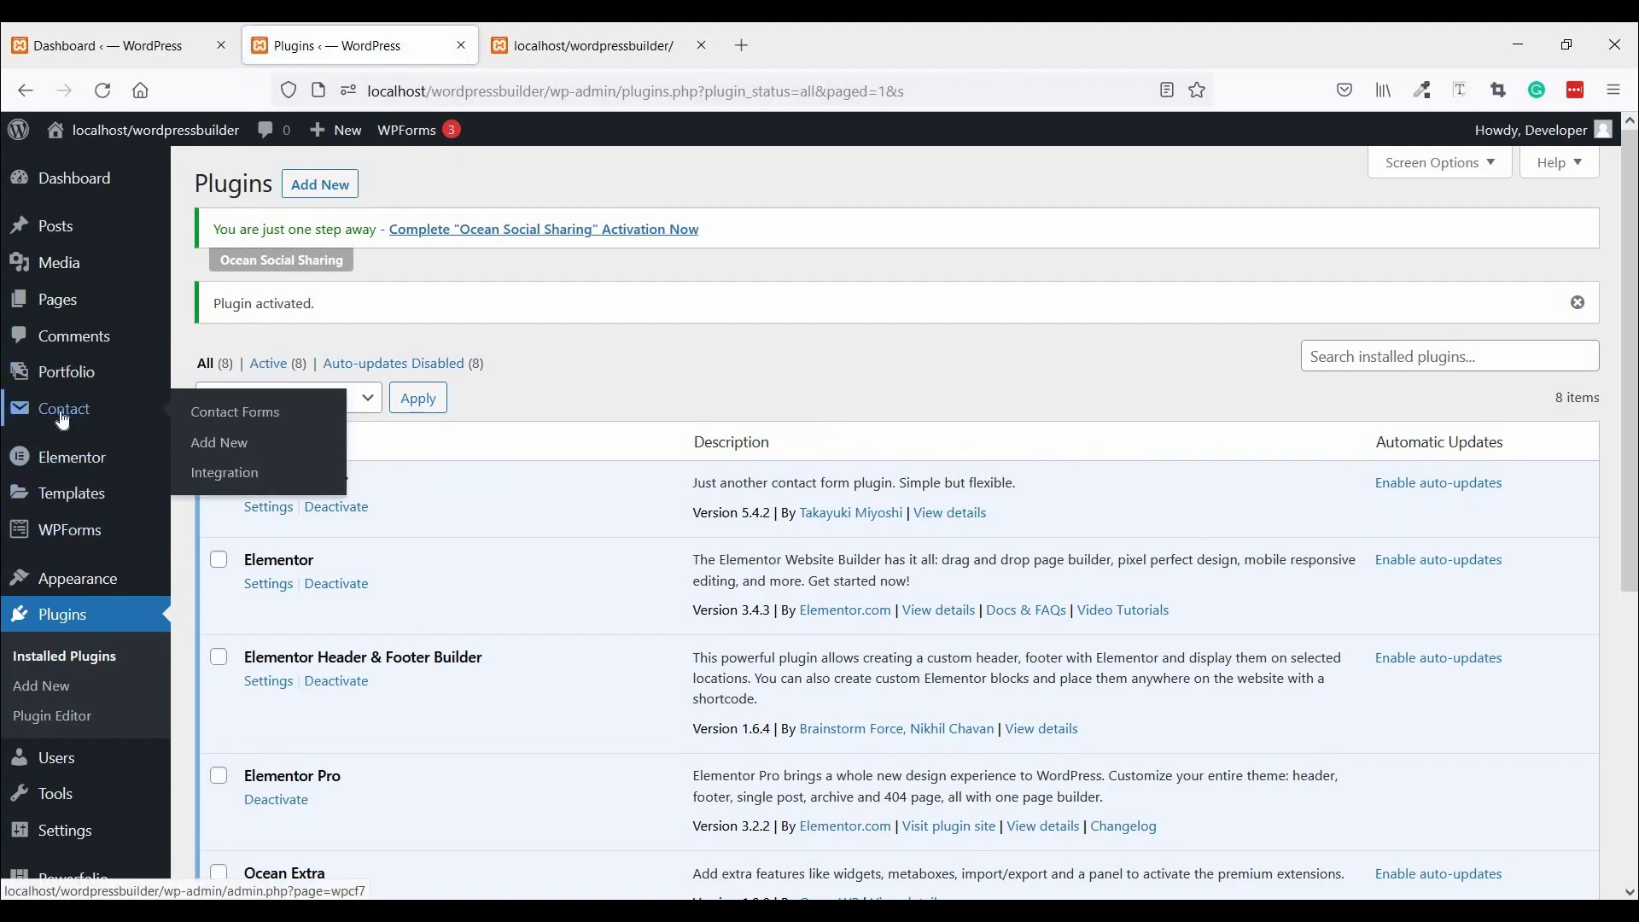
left_click(278, 420)
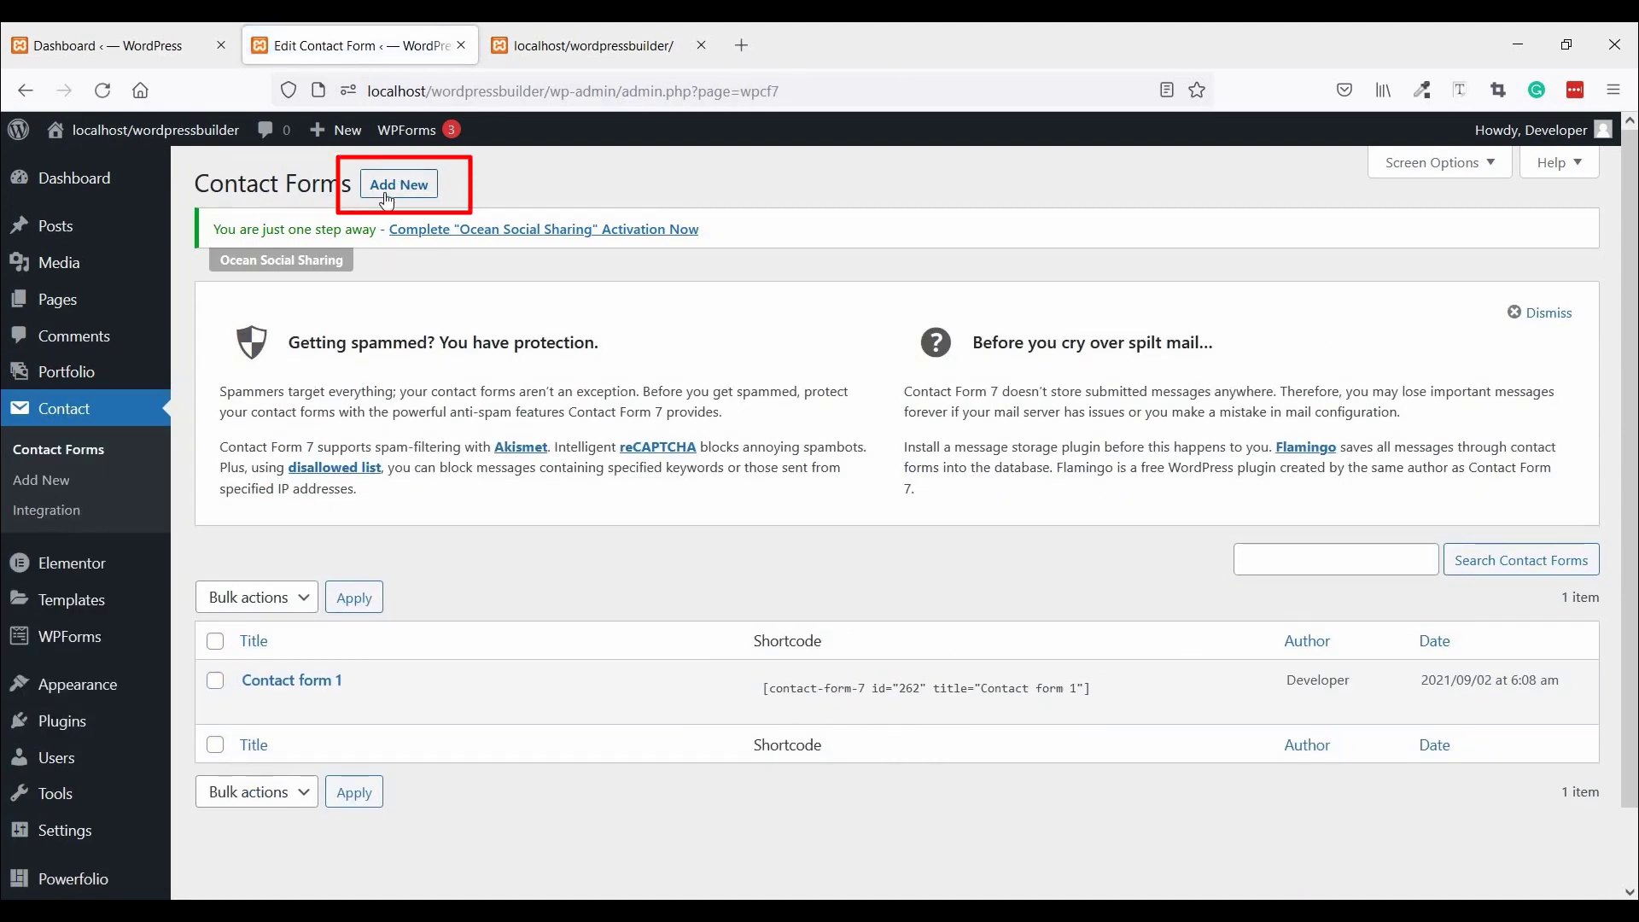
left_click(386, 198)
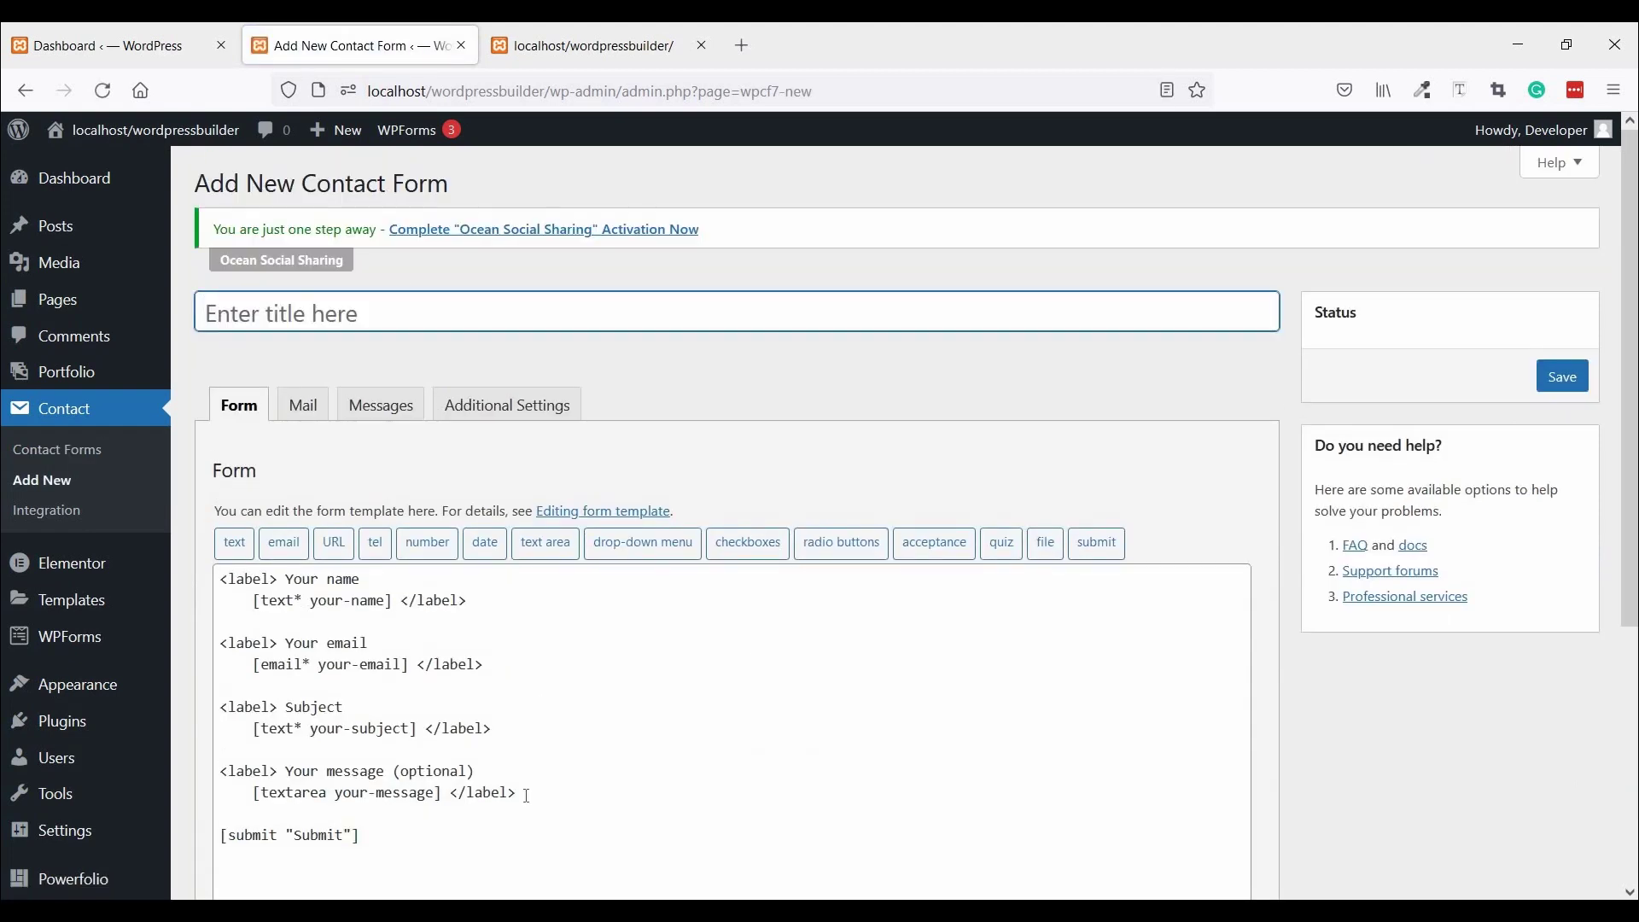
scroll(450, 685, "down", 2)
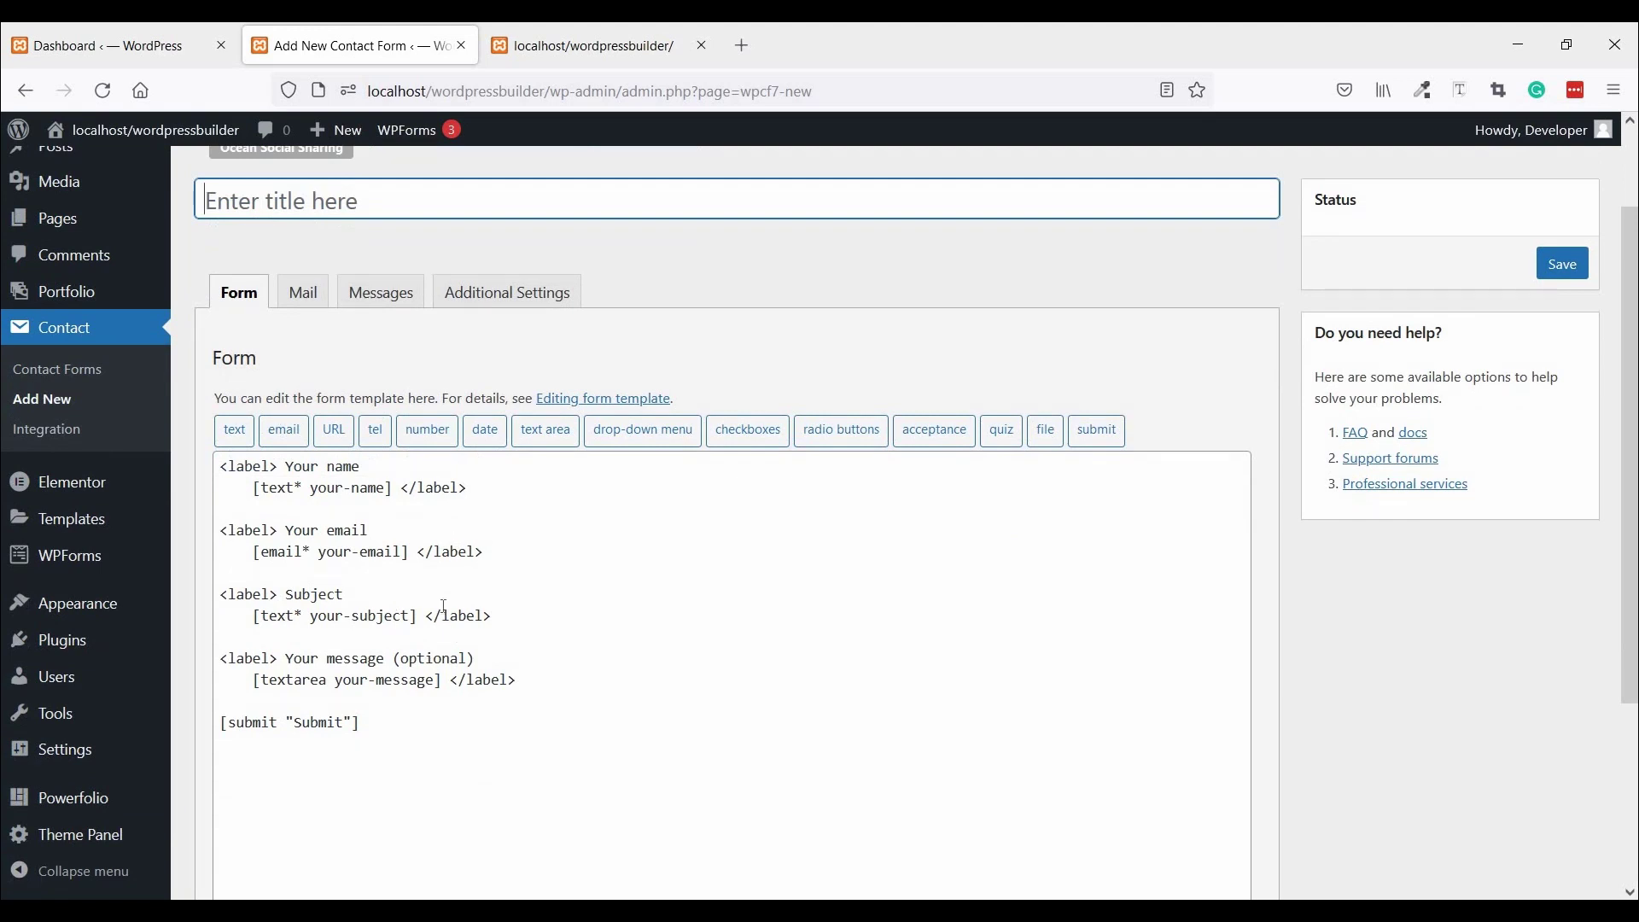
scroll(382, 511, "up", 2)
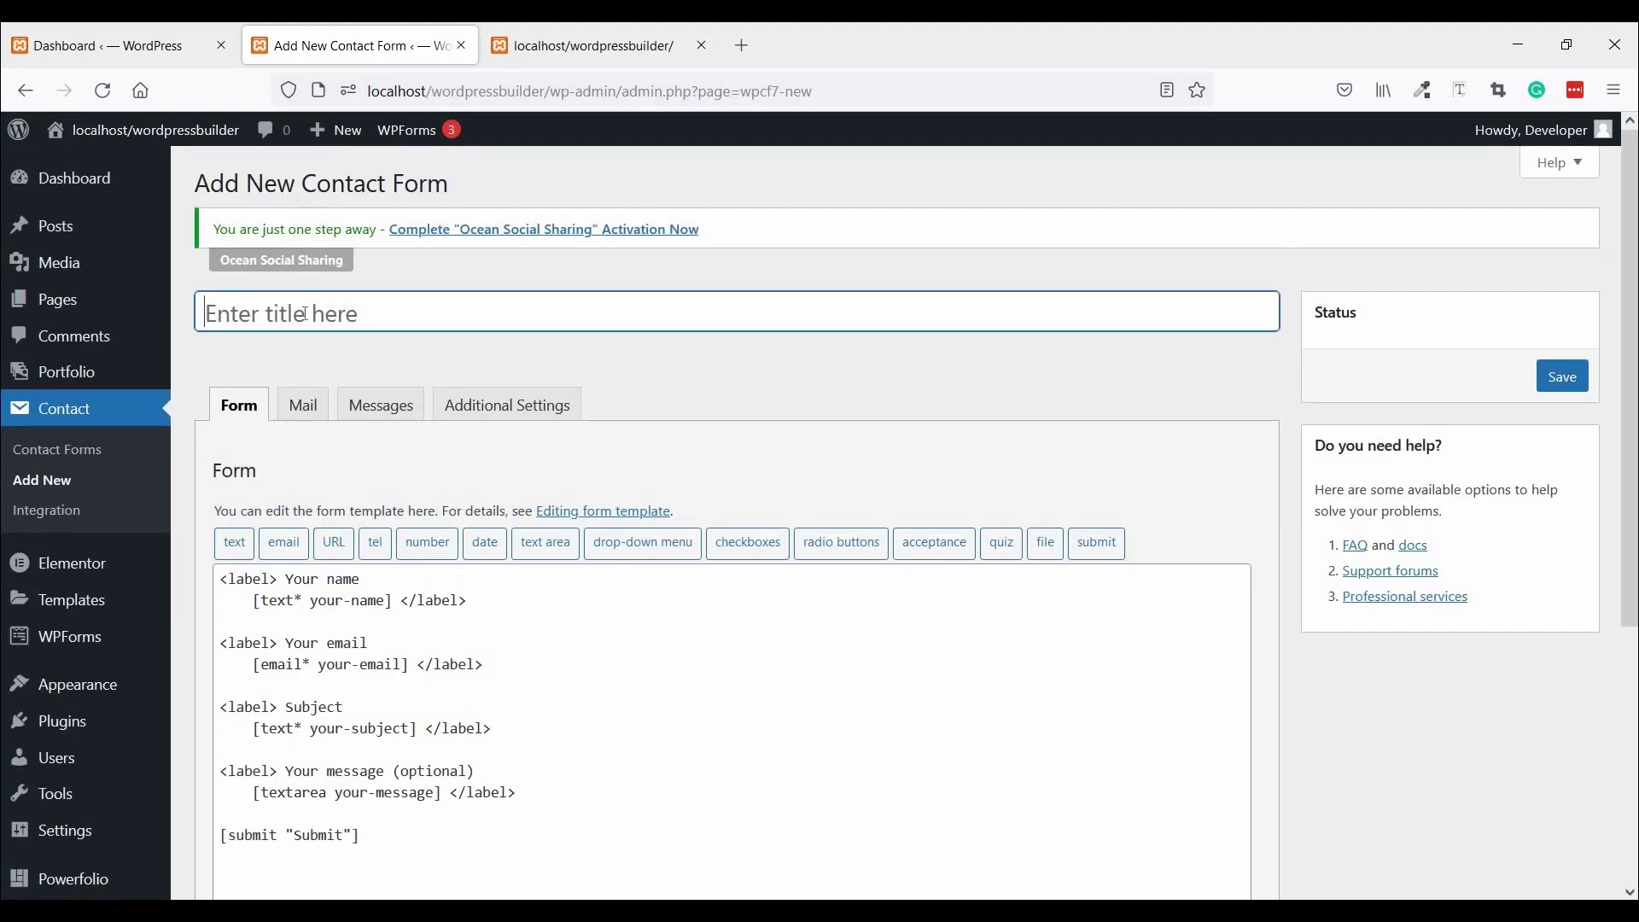
- Title the new form '2 column contact form'
left_click(305, 313)
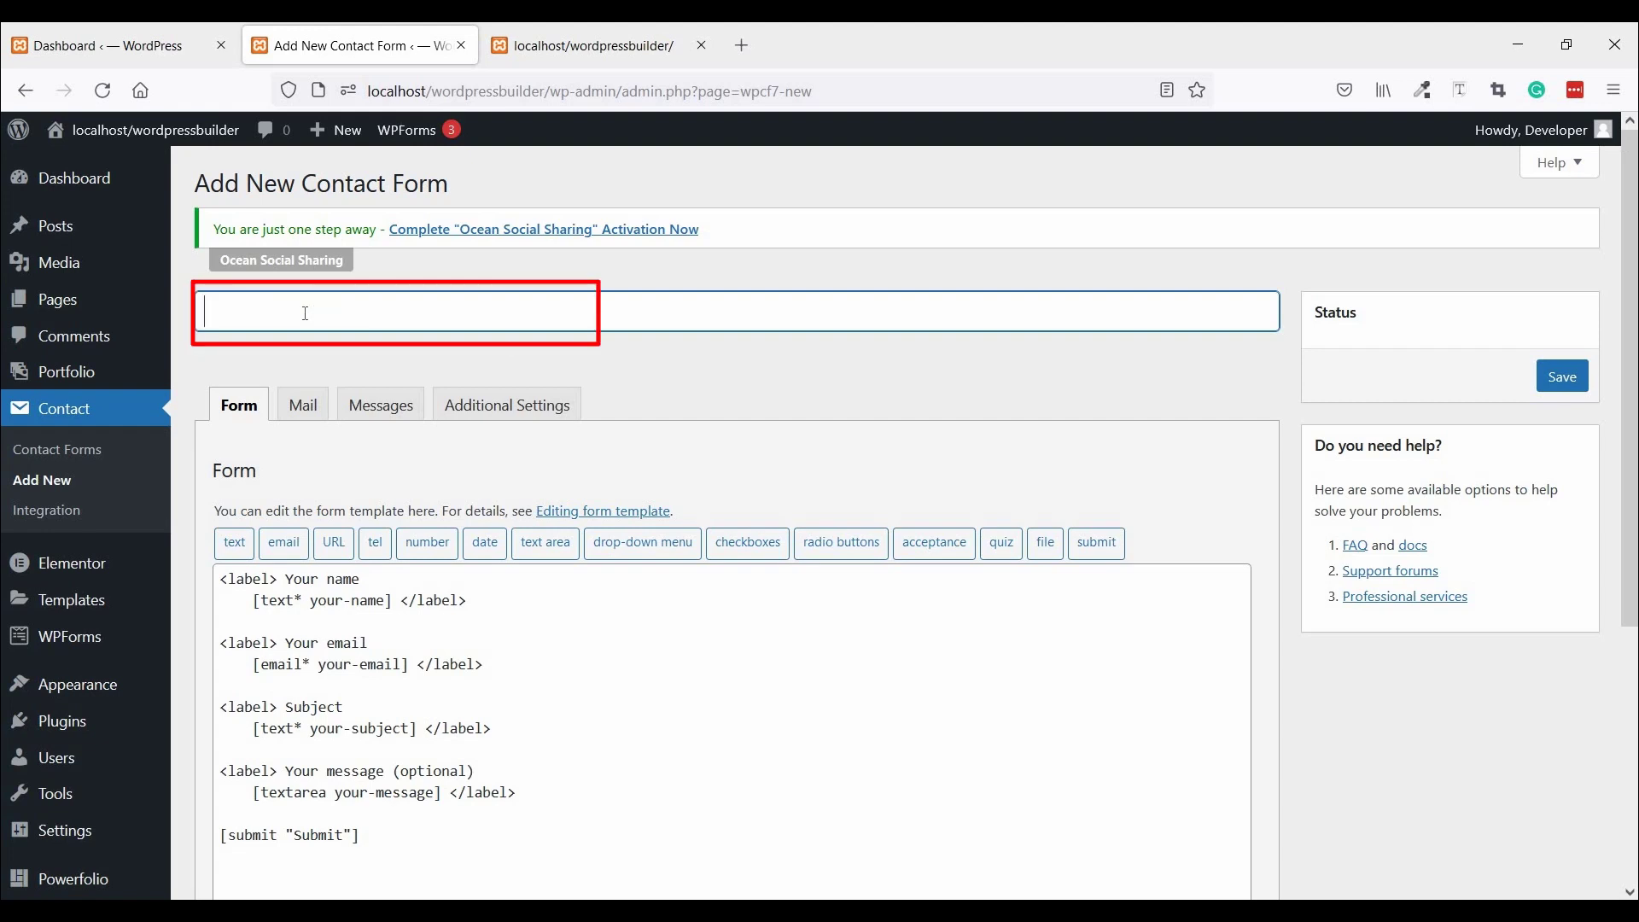
type("@")
key("BackSpace")
type("2 column contact form")
- Delete the entire default field template from the Form editor
scroll(423, 644, "down", 3)
key("ctrl+a")
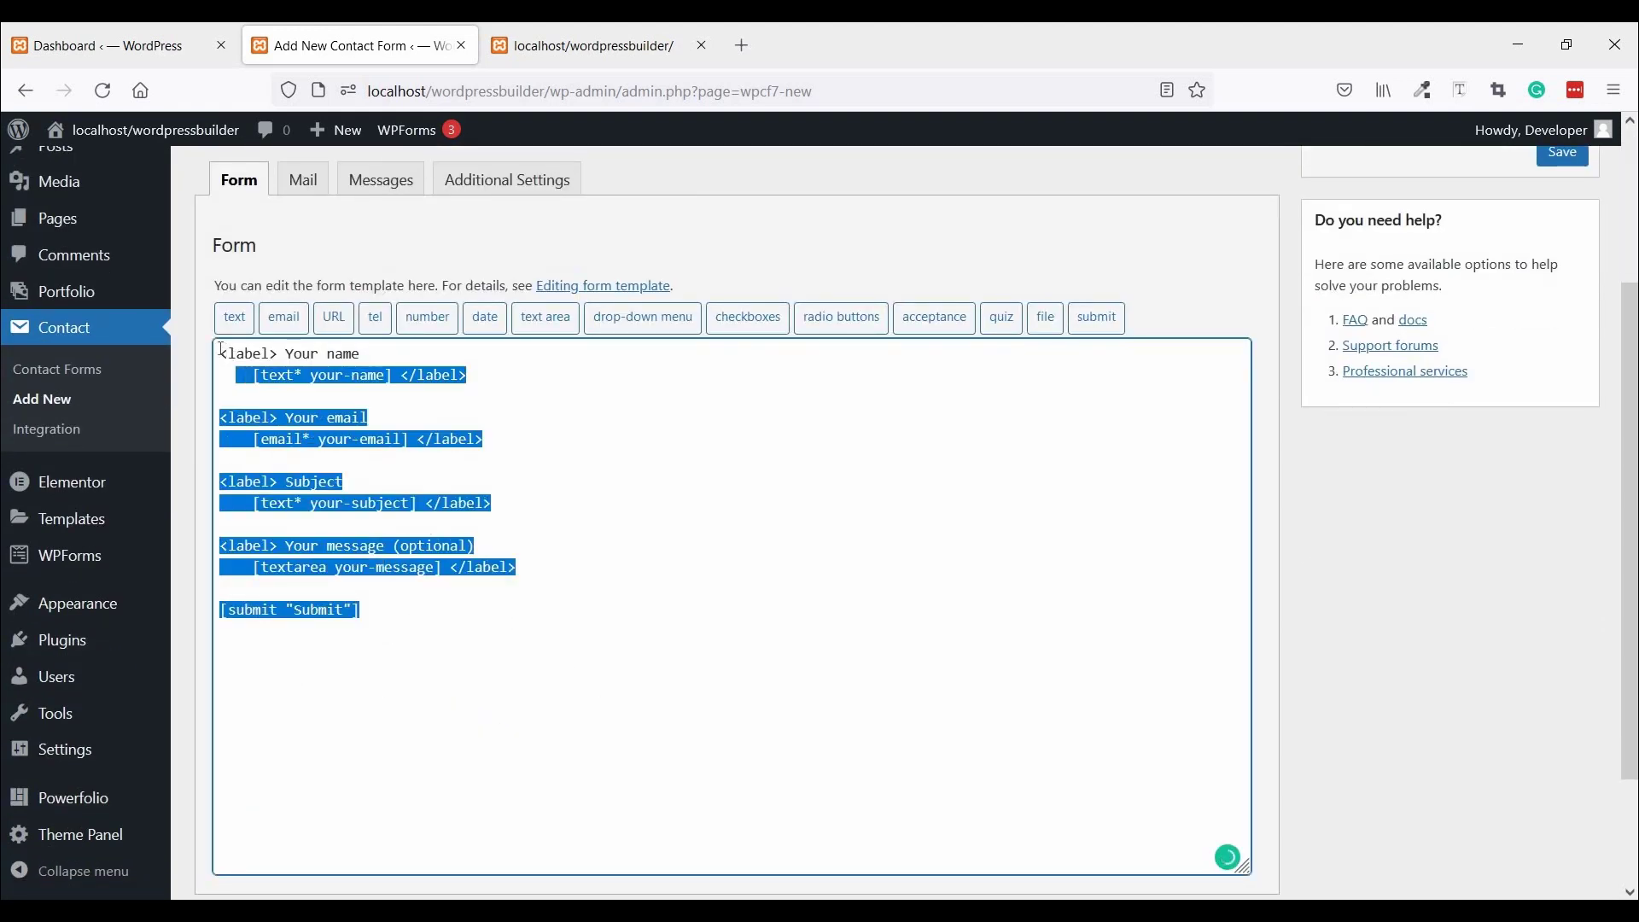
key("BackSpace")
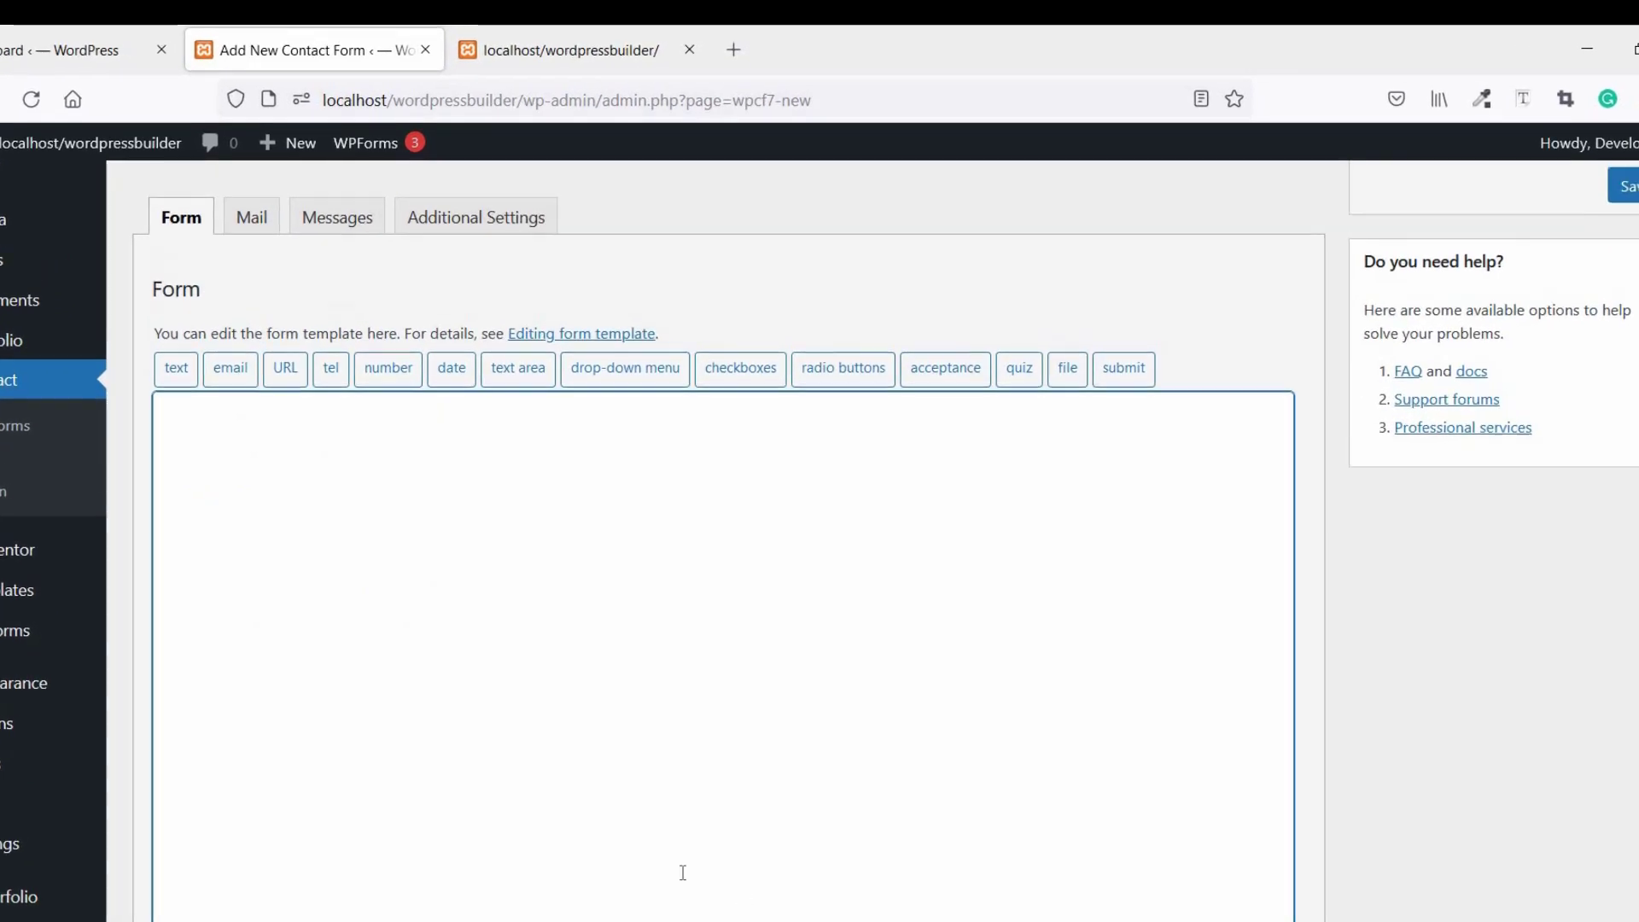
scroll(739, 885, "up", 3)
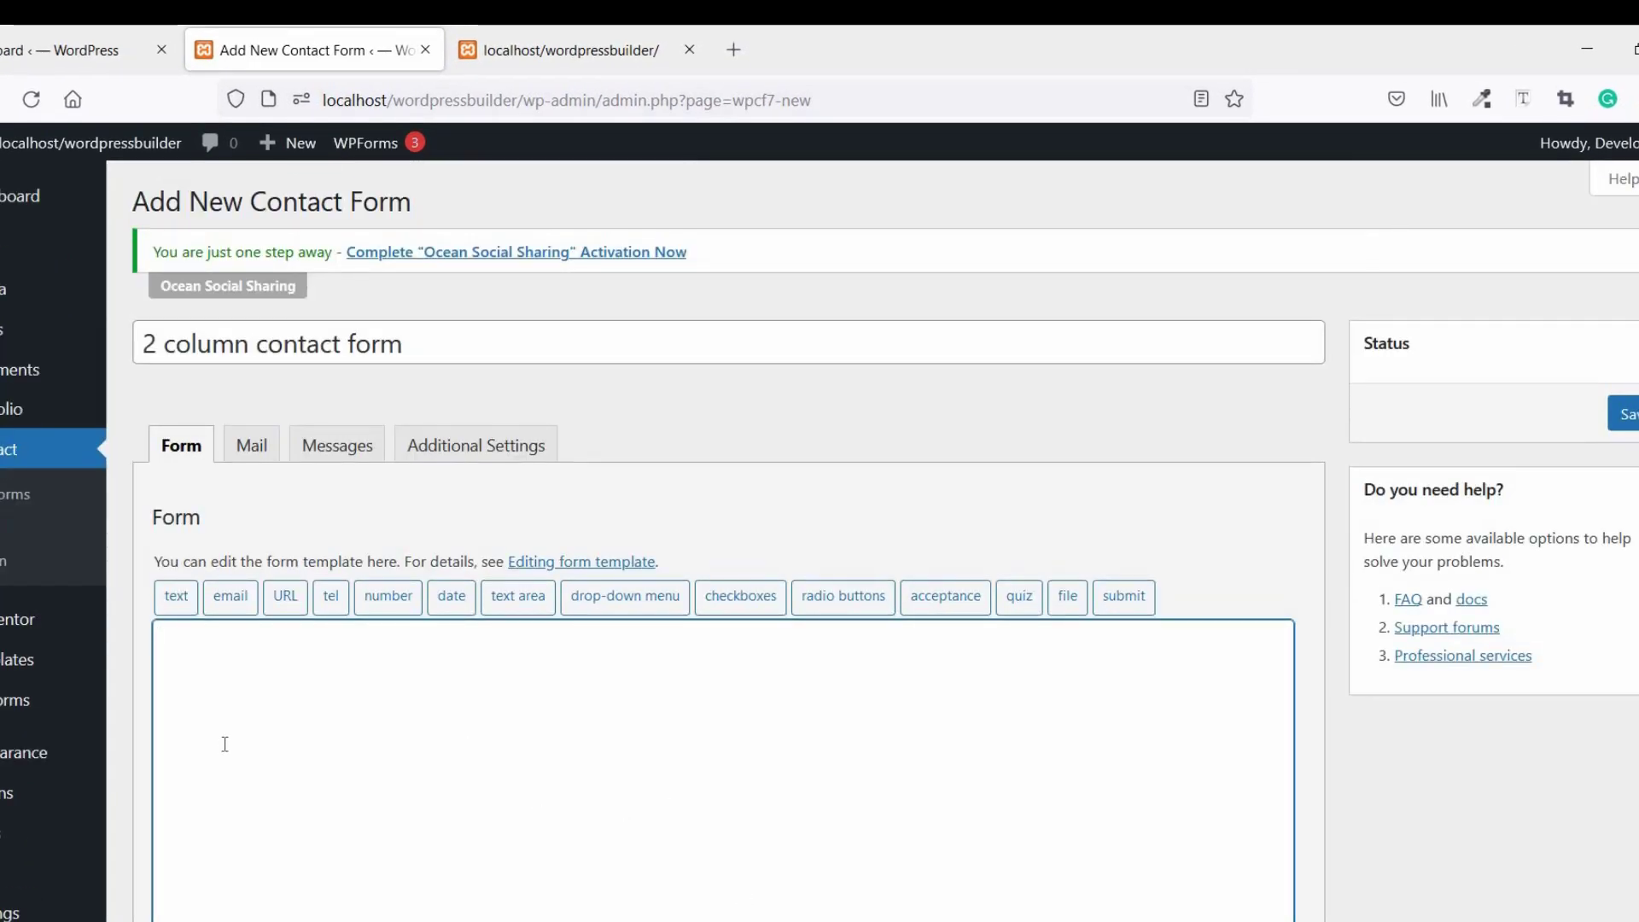
- Insert a FirstName text tag with 'First Name' as its placeholder
left_click(175, 597)
left_click_drag(706, 390, 617, 401)
type("F")
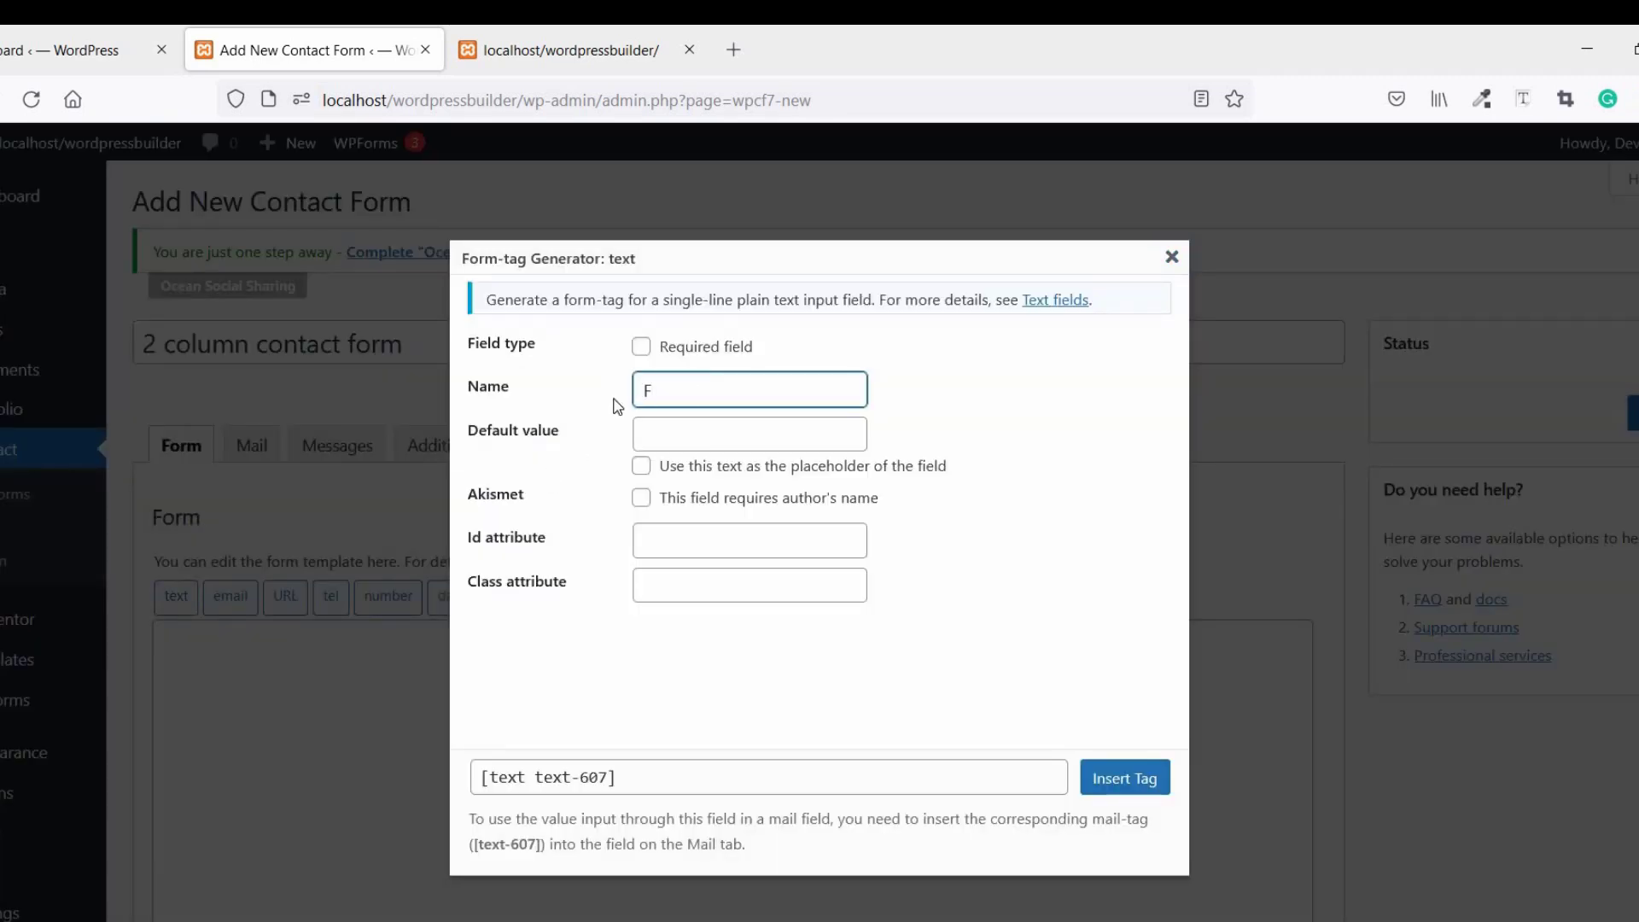
type("irst Name")
key("shift+Left")
key("shift+Left")
key("shift+Left")
key("shift+Left")
key("shift+Left")
key("shift+Left")
key("shift+Left")
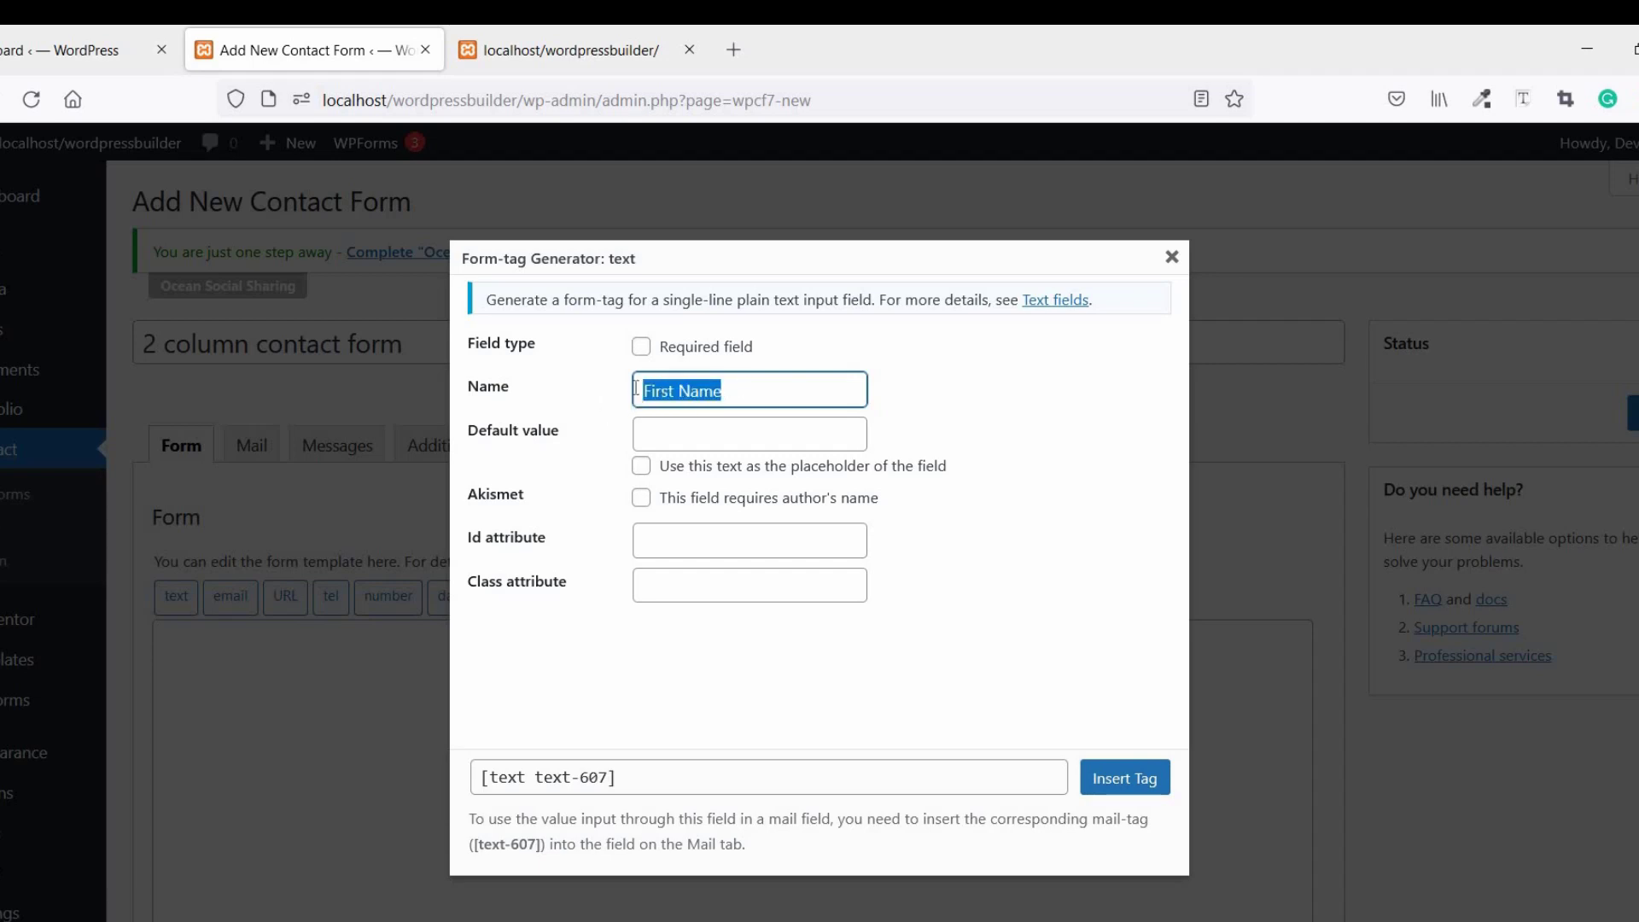
left_click(668, 436)
key("ctrl+v")
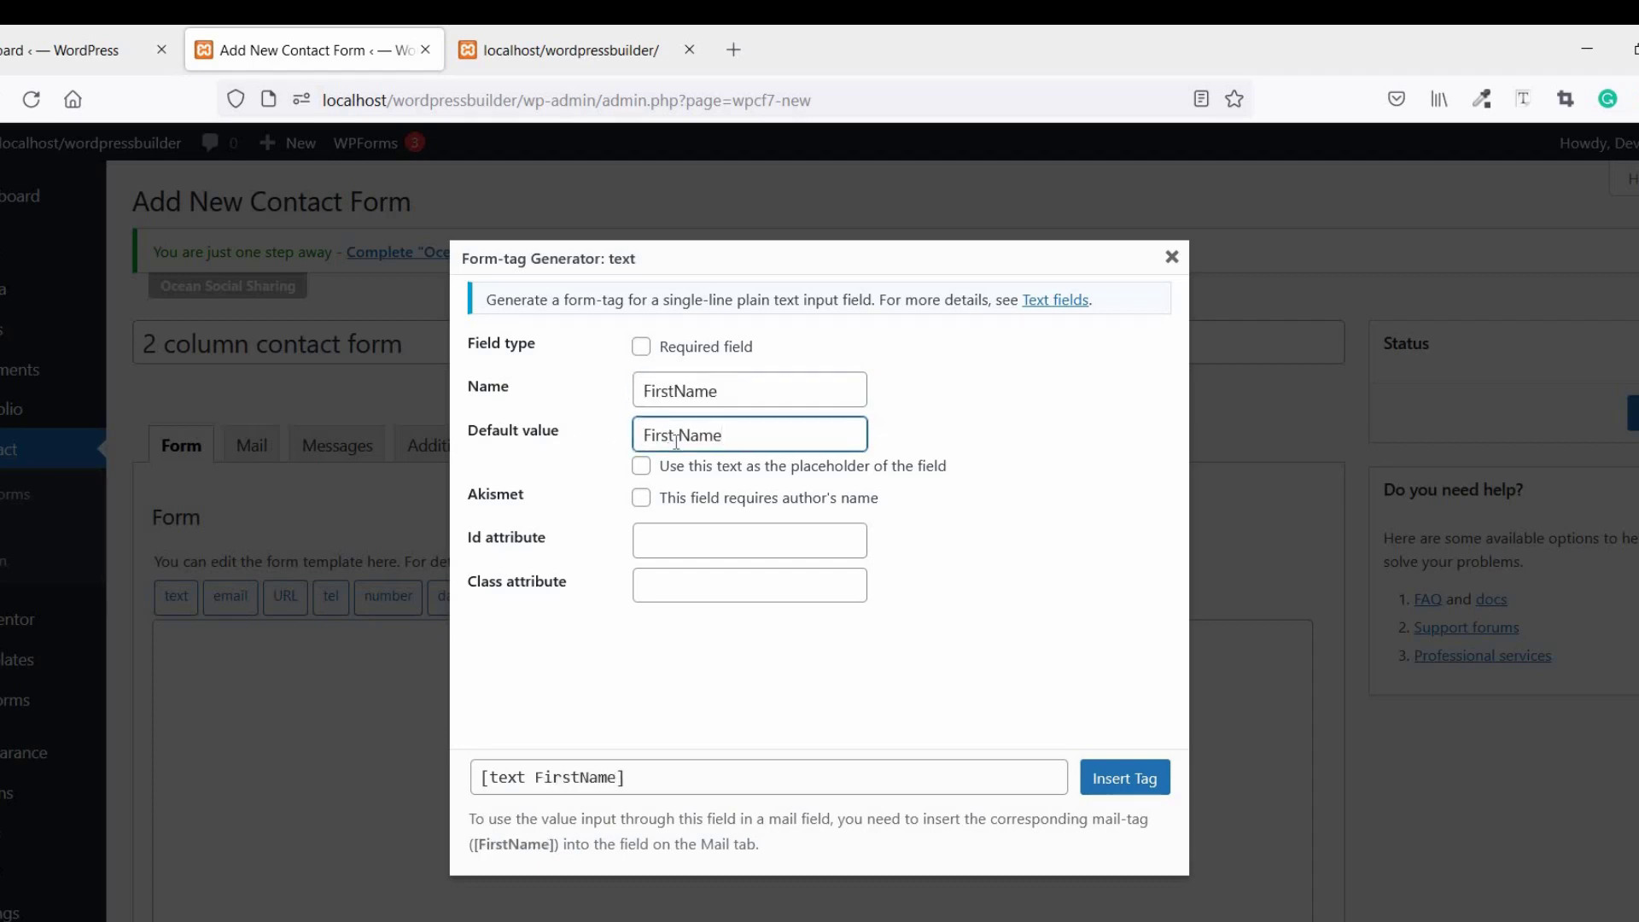
left_click(641, 466)
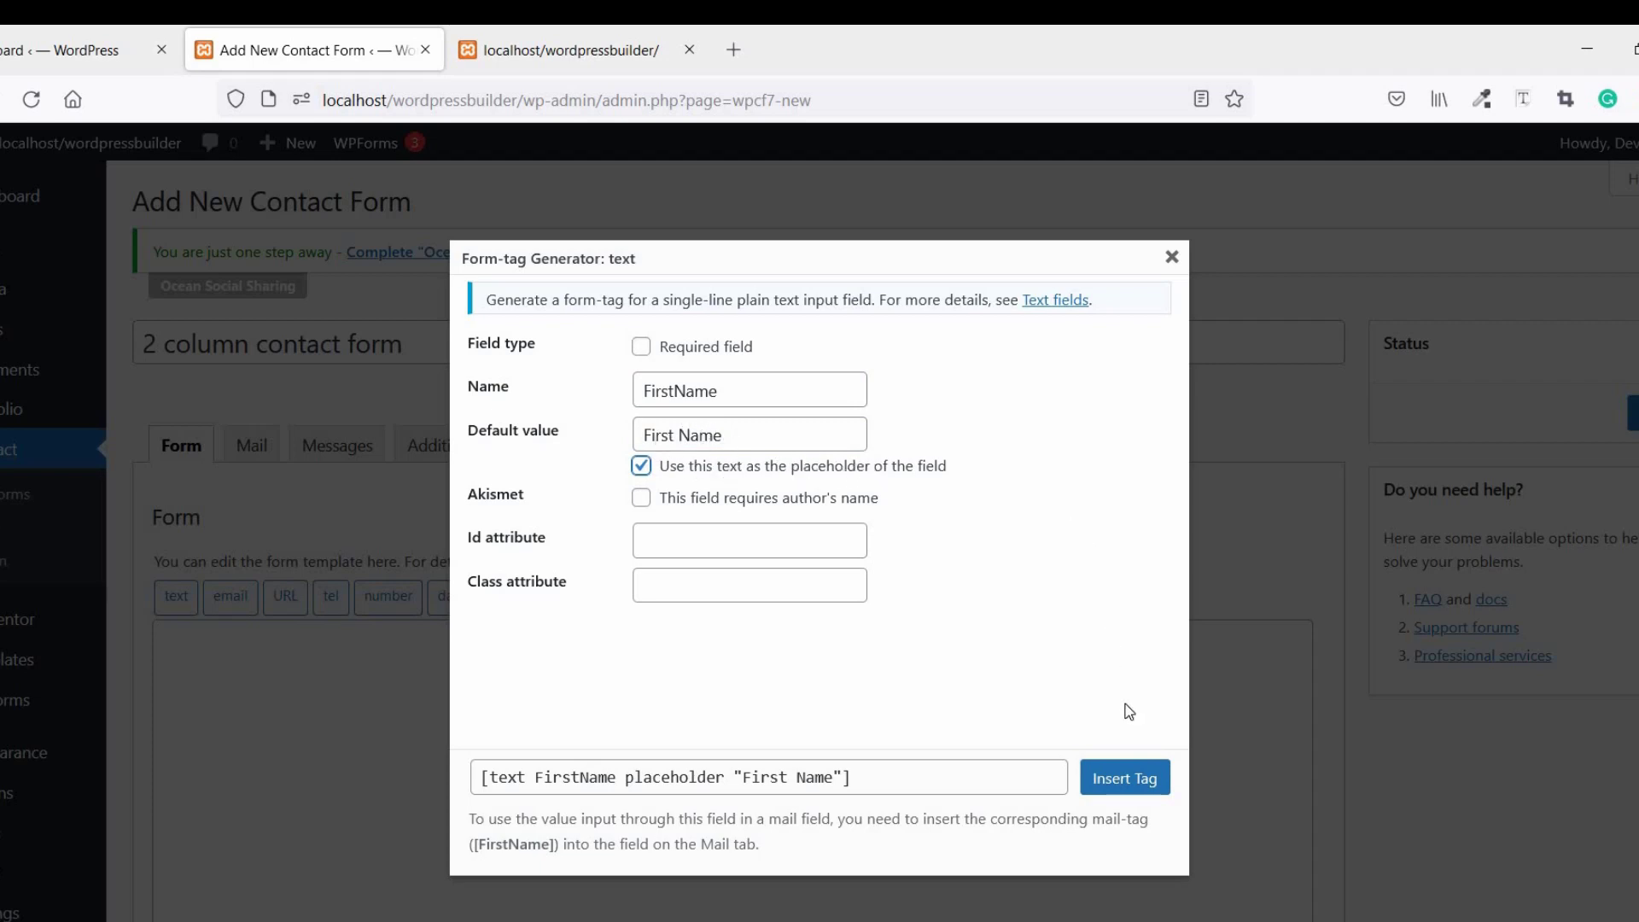
left_click(1125, 792)
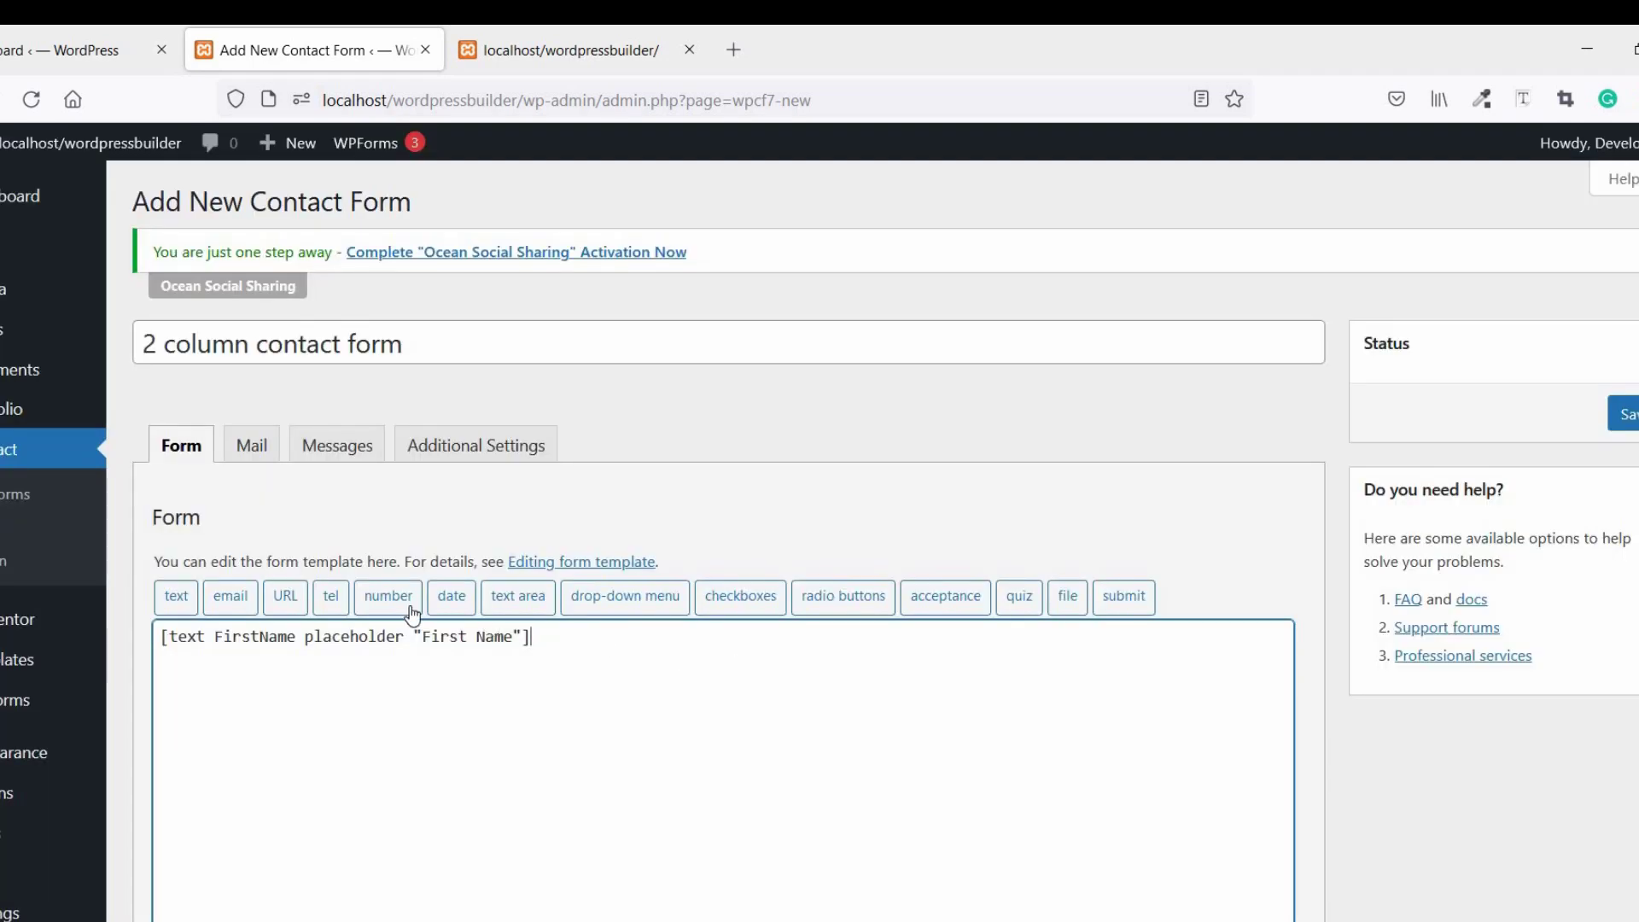
- On a new line, insert a LastName text tag with 'Last Name' as its placeholder
key("Return")
left_click(186, 604)
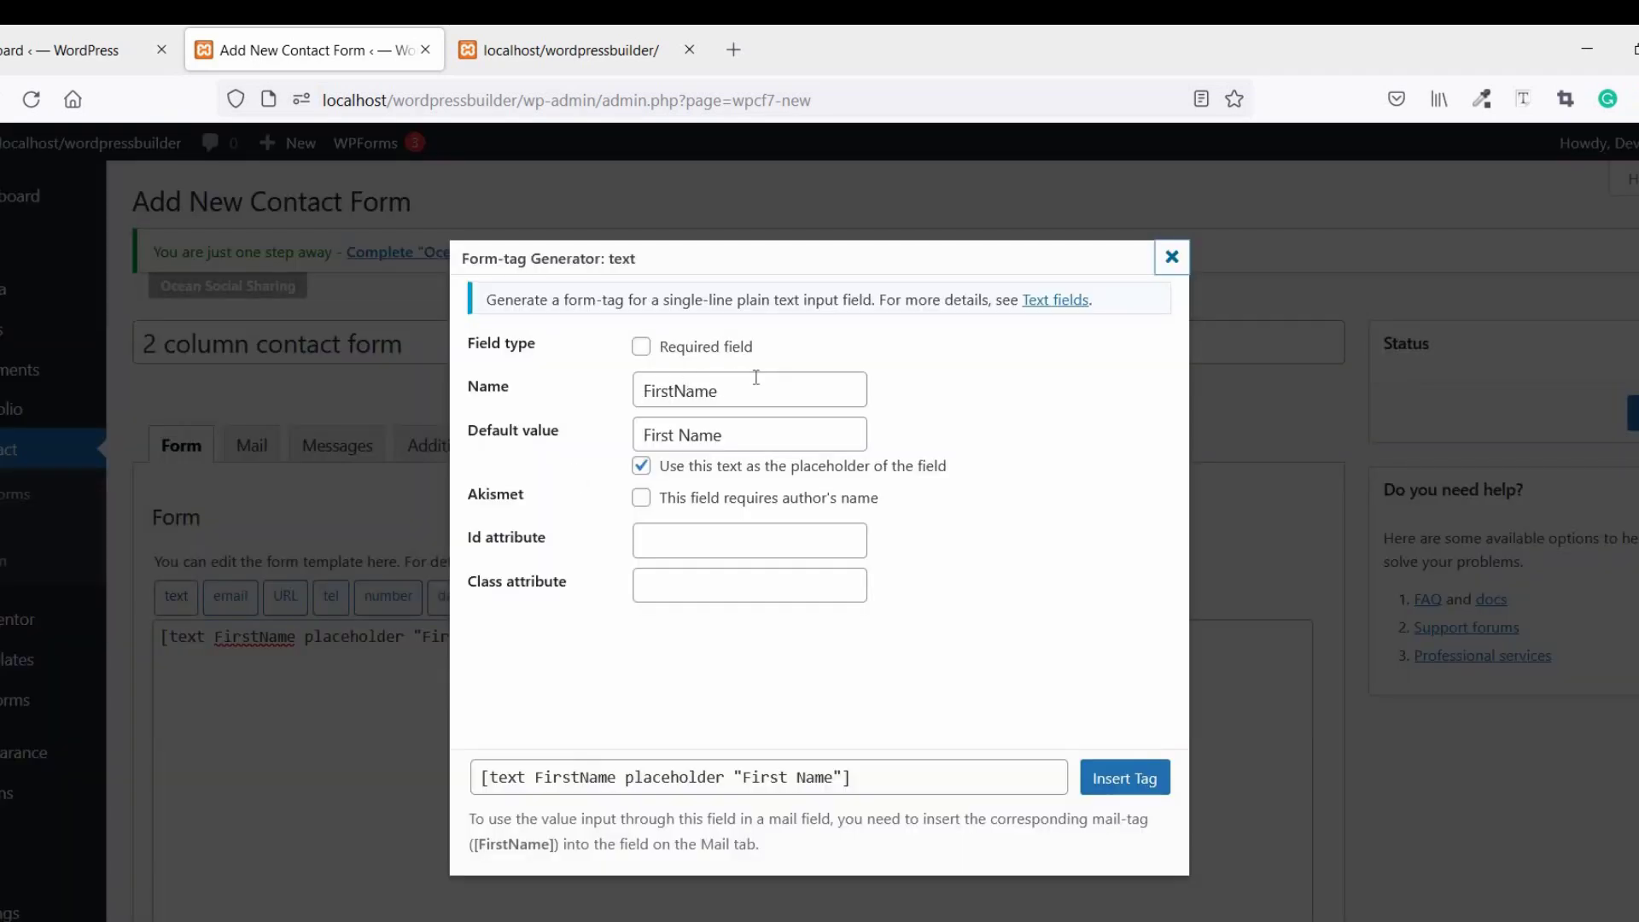
key("Tab")
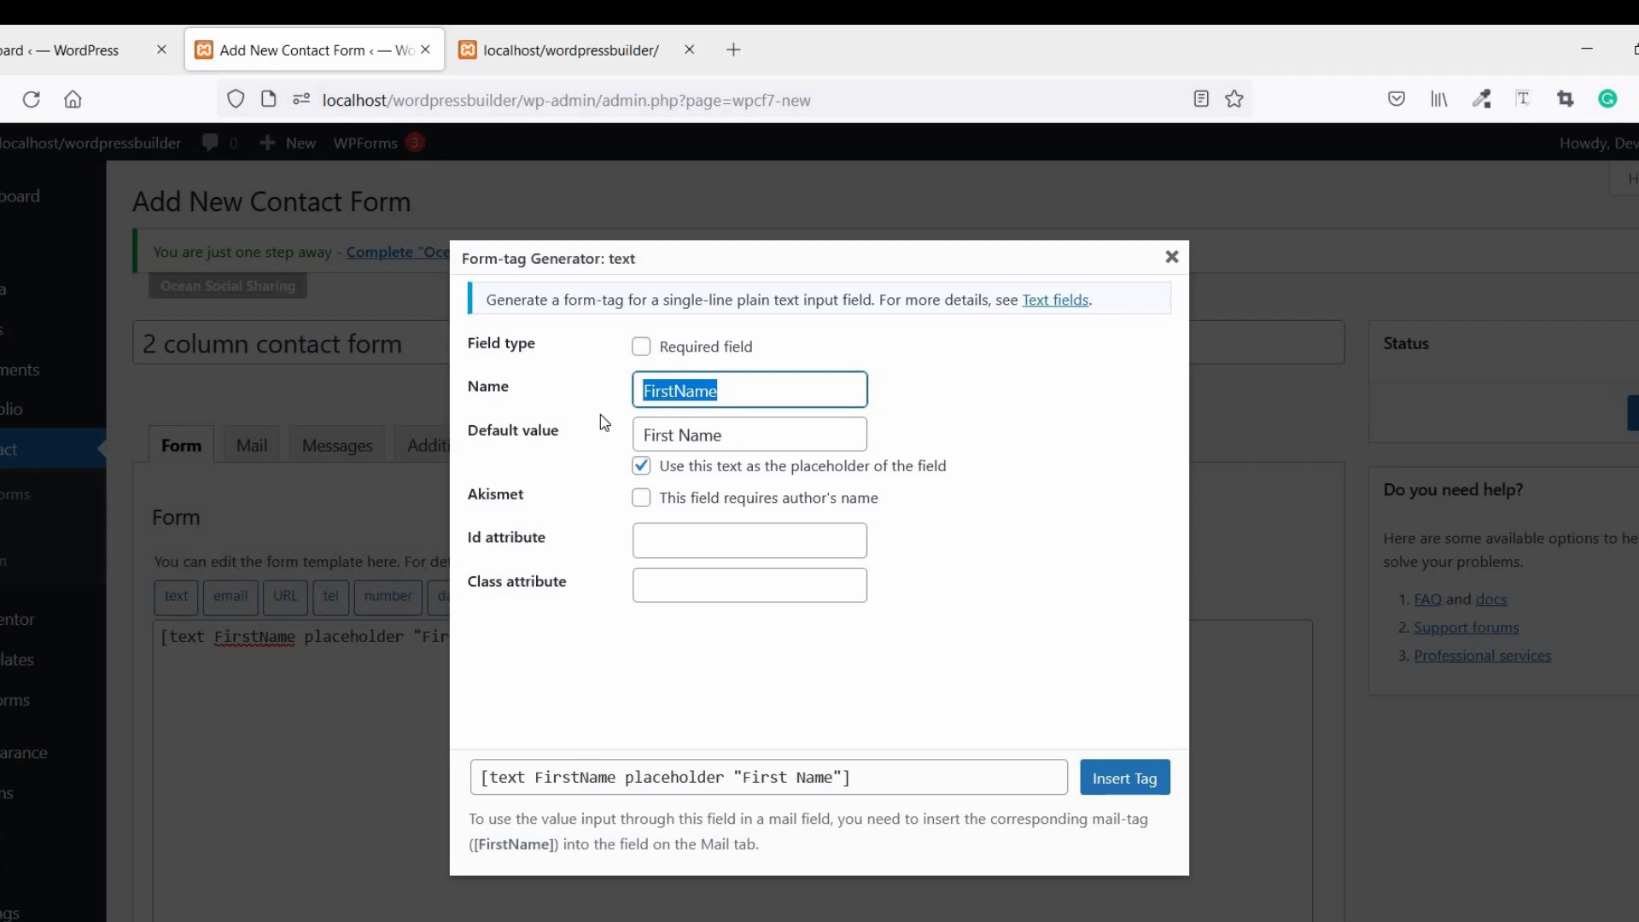
type("Last ")
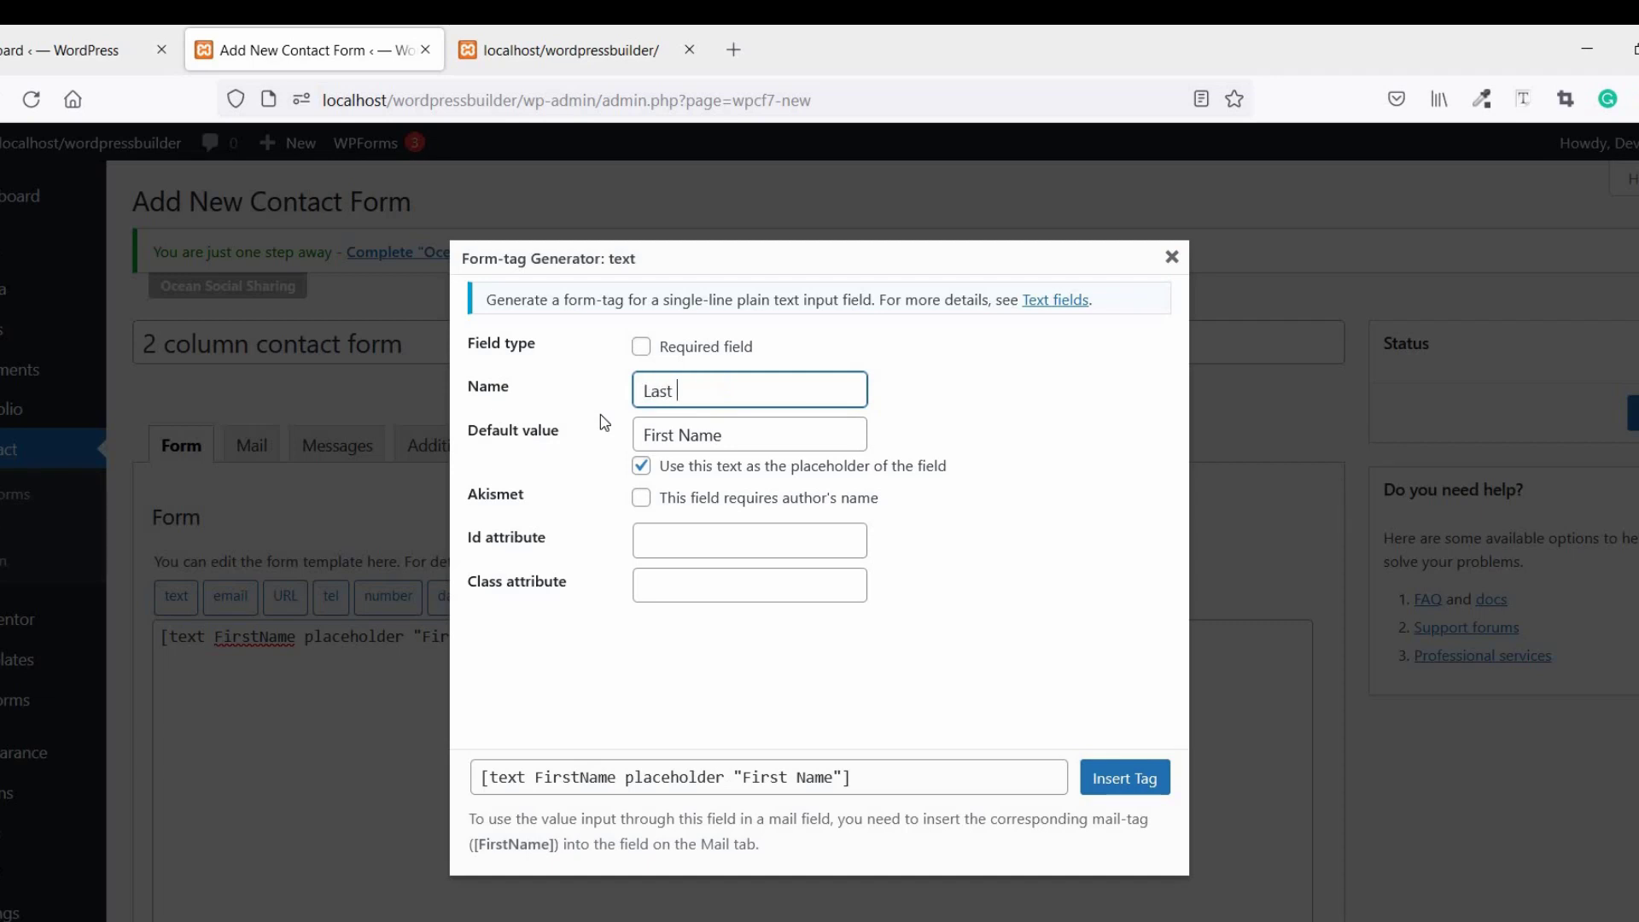
type("Name")
key("ctrl+a")
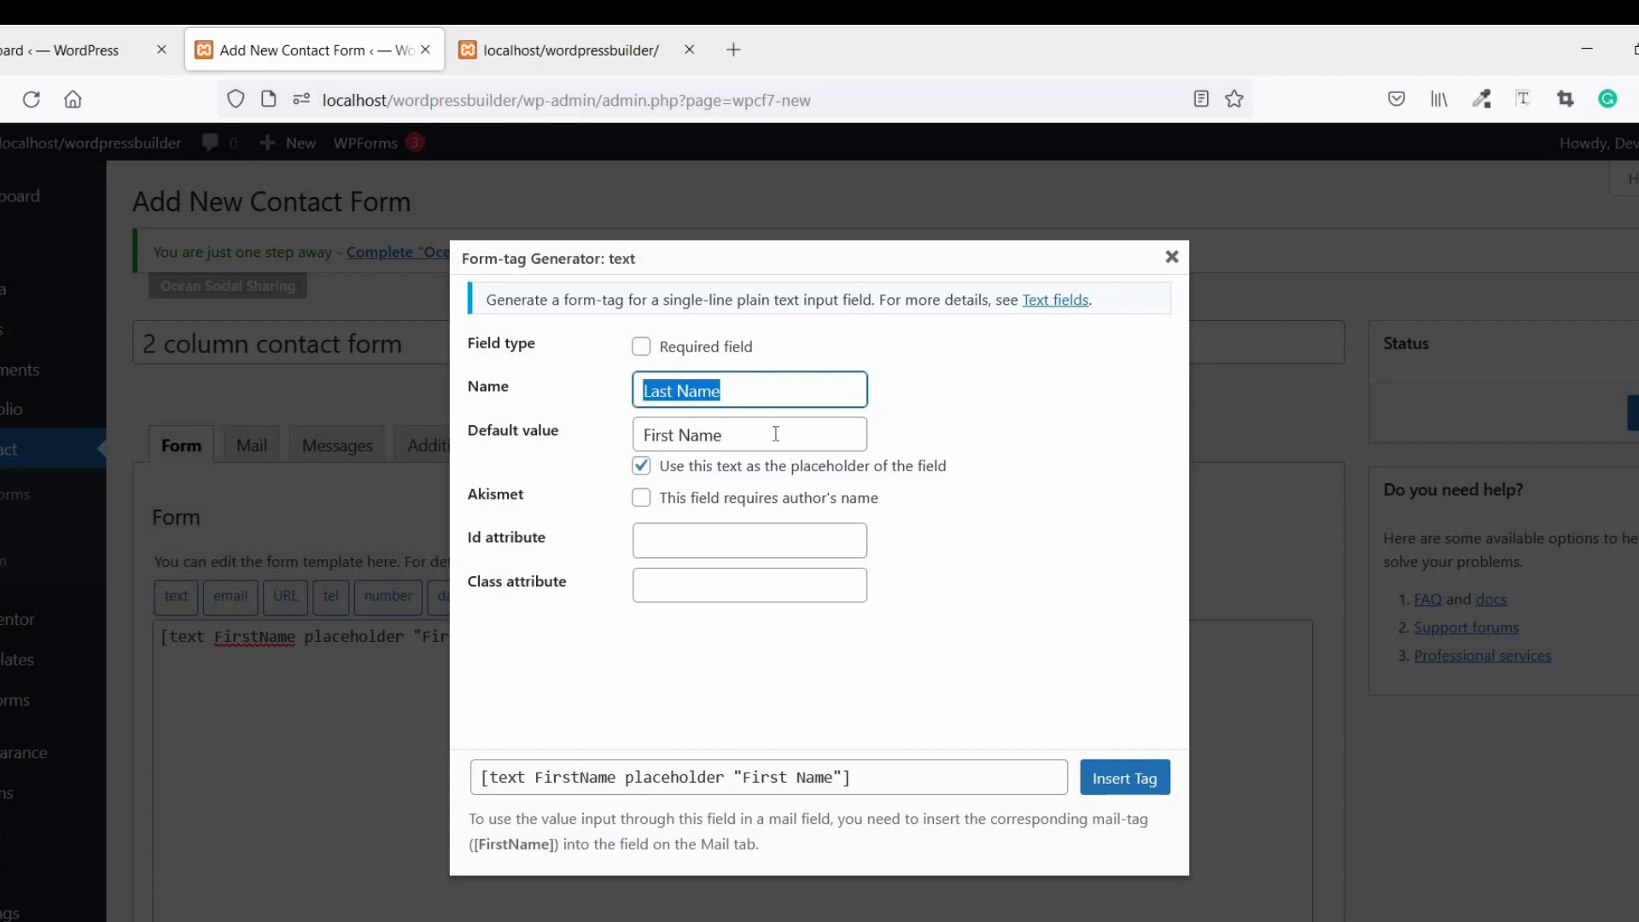
type("LastName")
left_click(787, 437)
key("ctrl+a")
type("Last Name")
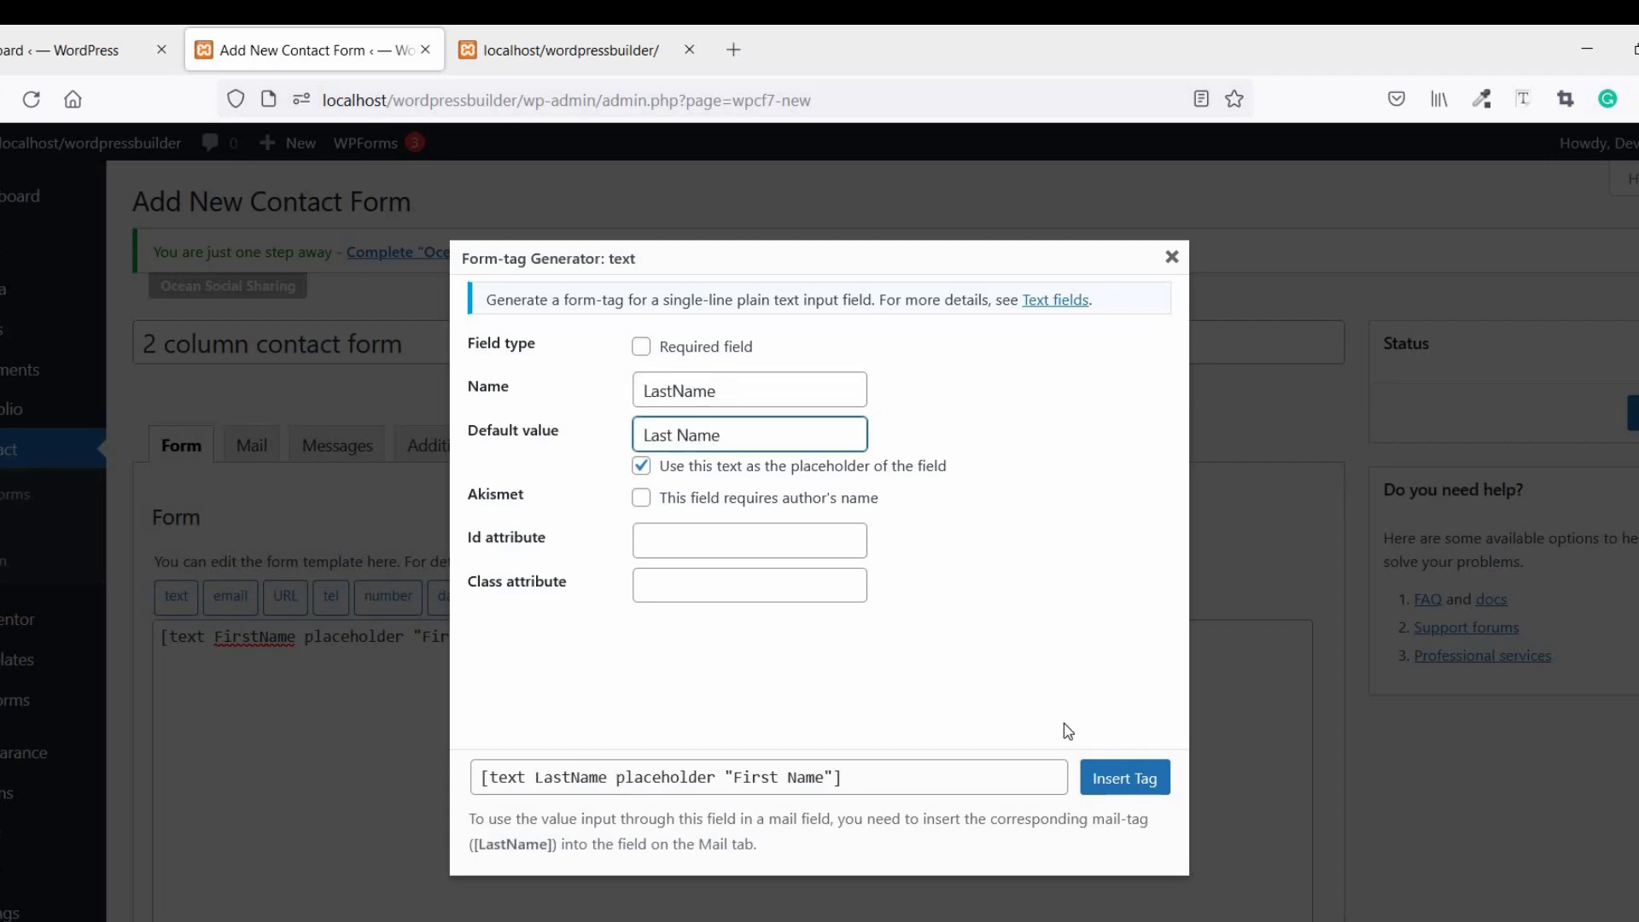
left_click(1120, 778)
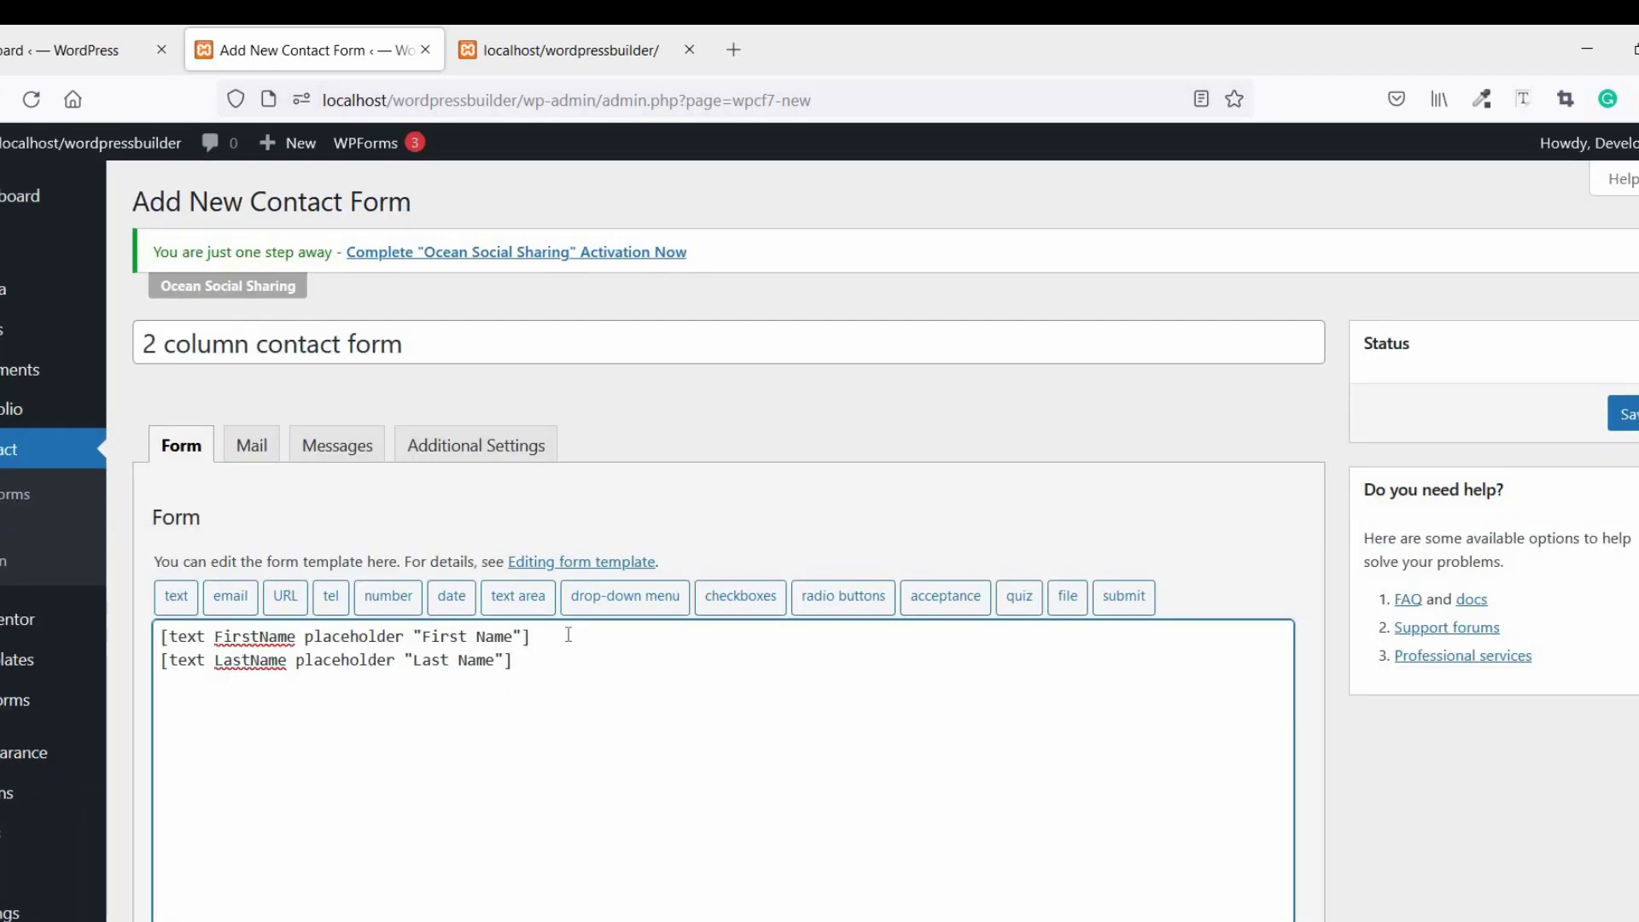
- Insert an Email field tag with 'Email' as its placeholder
left_click(243, 605)
key("ctrl+a")
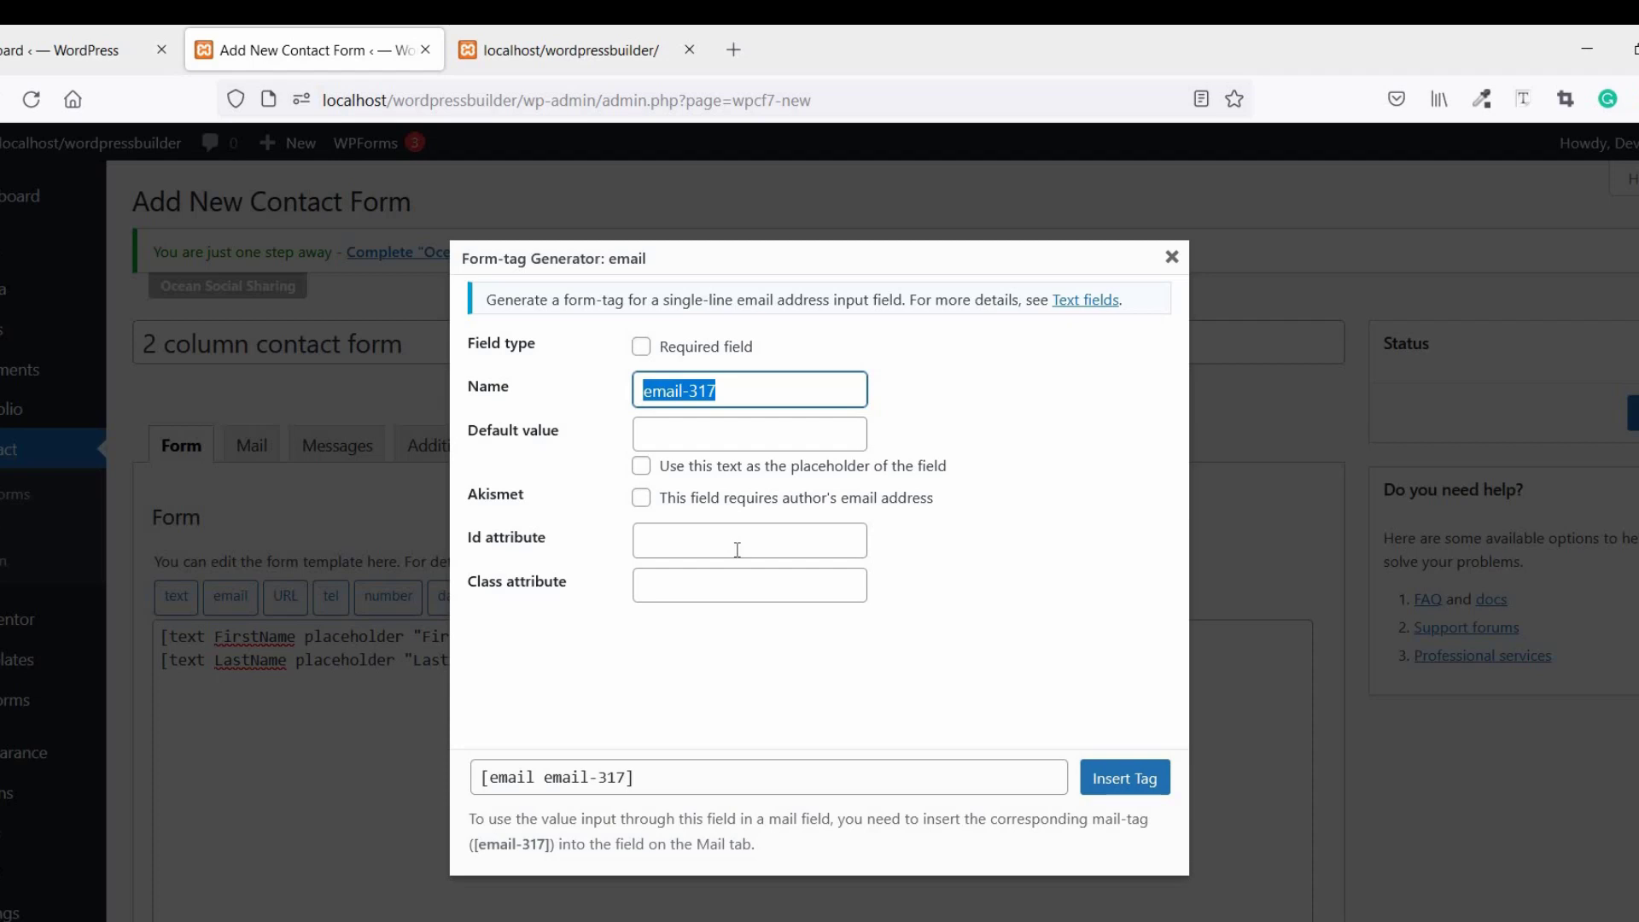
type("Email")
key("ctrl+a")
key("ctrl+c")
left_click(703, 438)
key("ctrl+v")
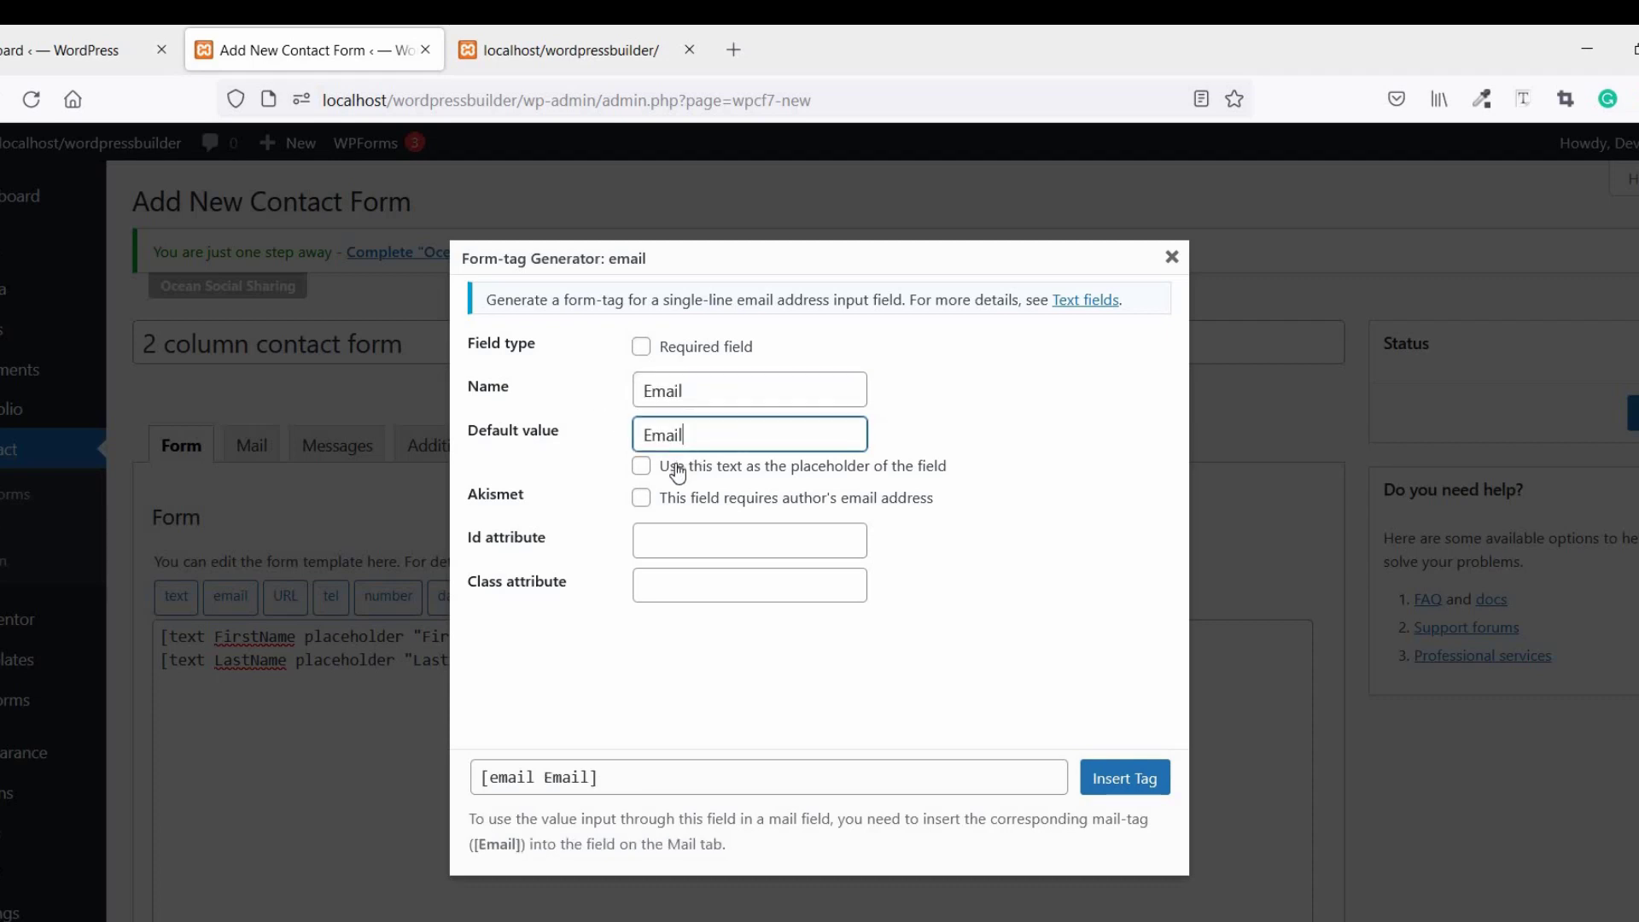
left_click(677, 472)
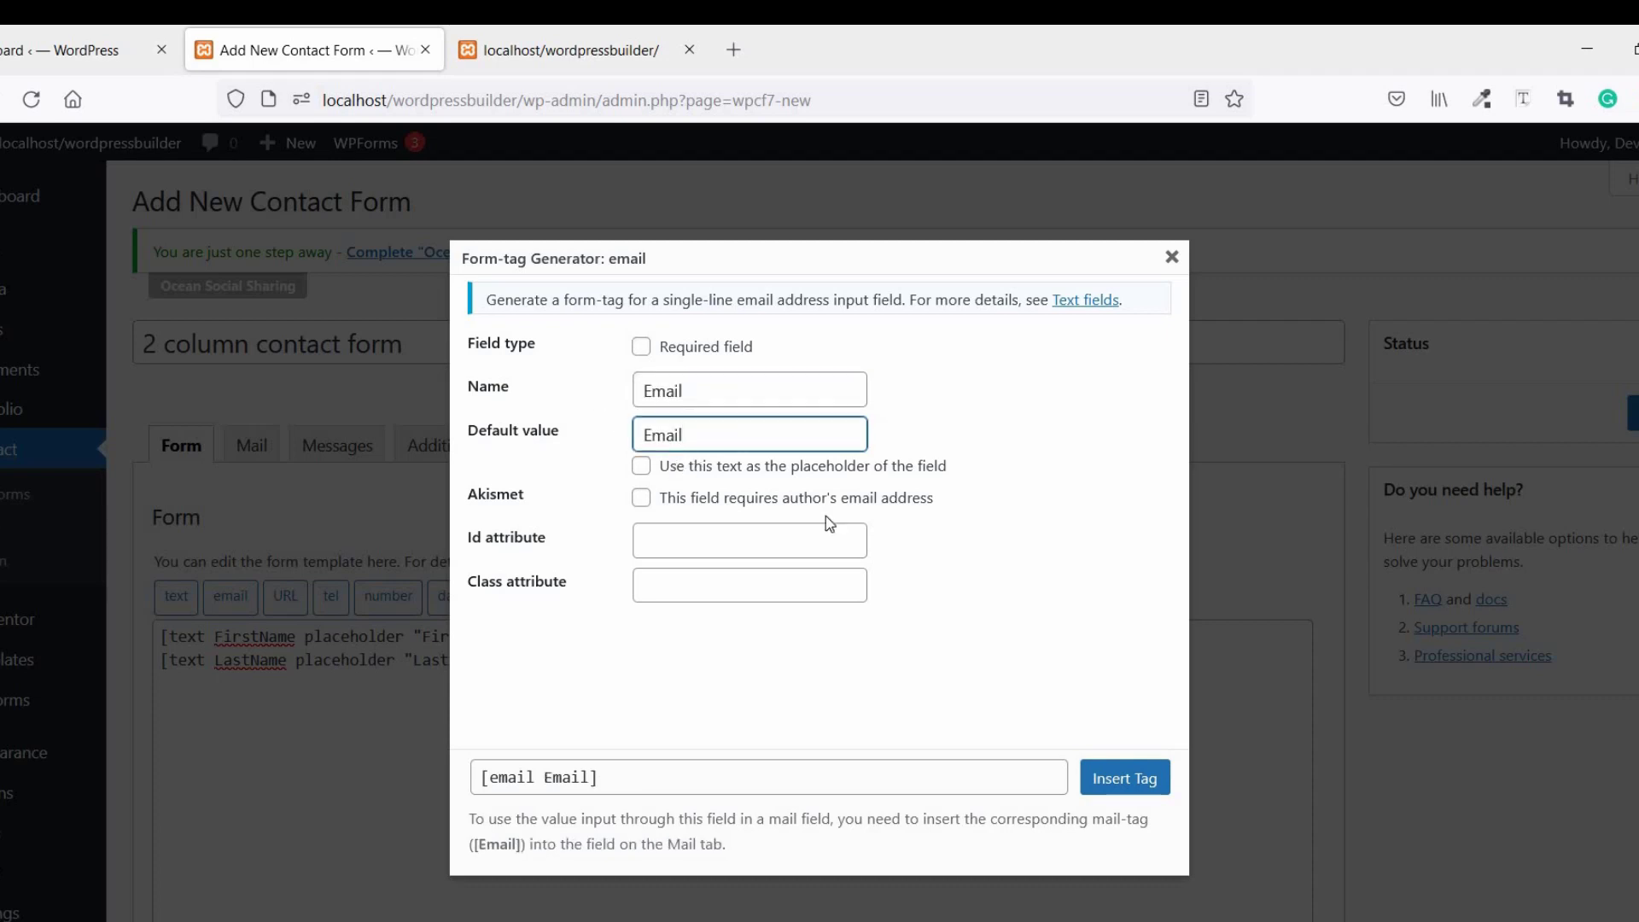
left_click(1125, 778)
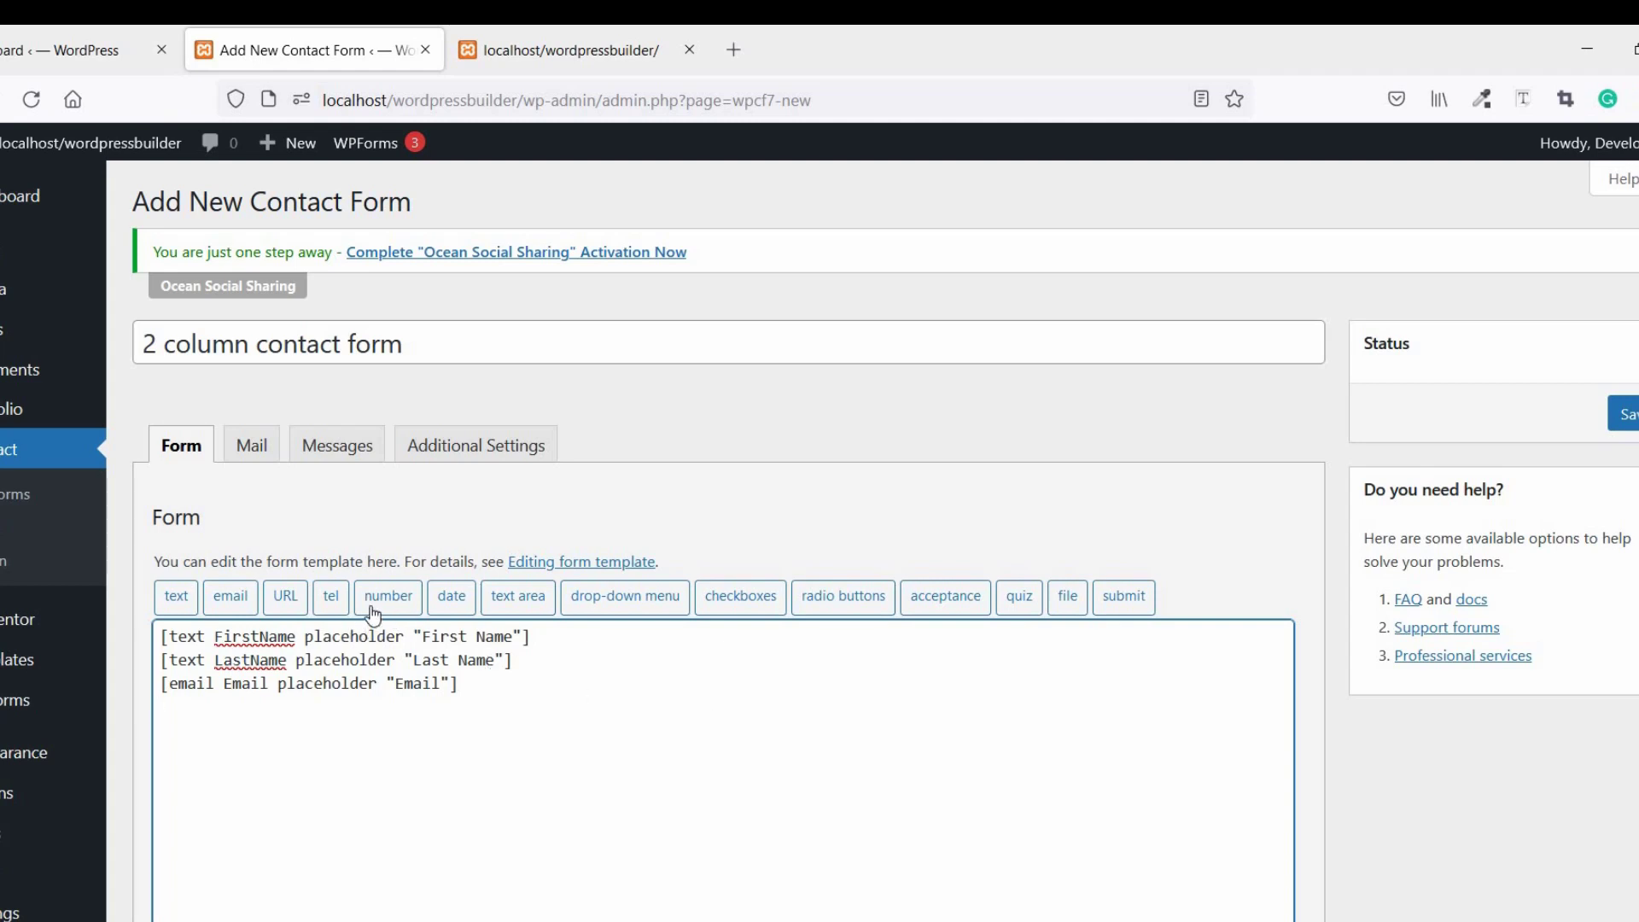
- Insert a tel tag named Phone with 'Phone' as its placeholder
left_click(331, 596)
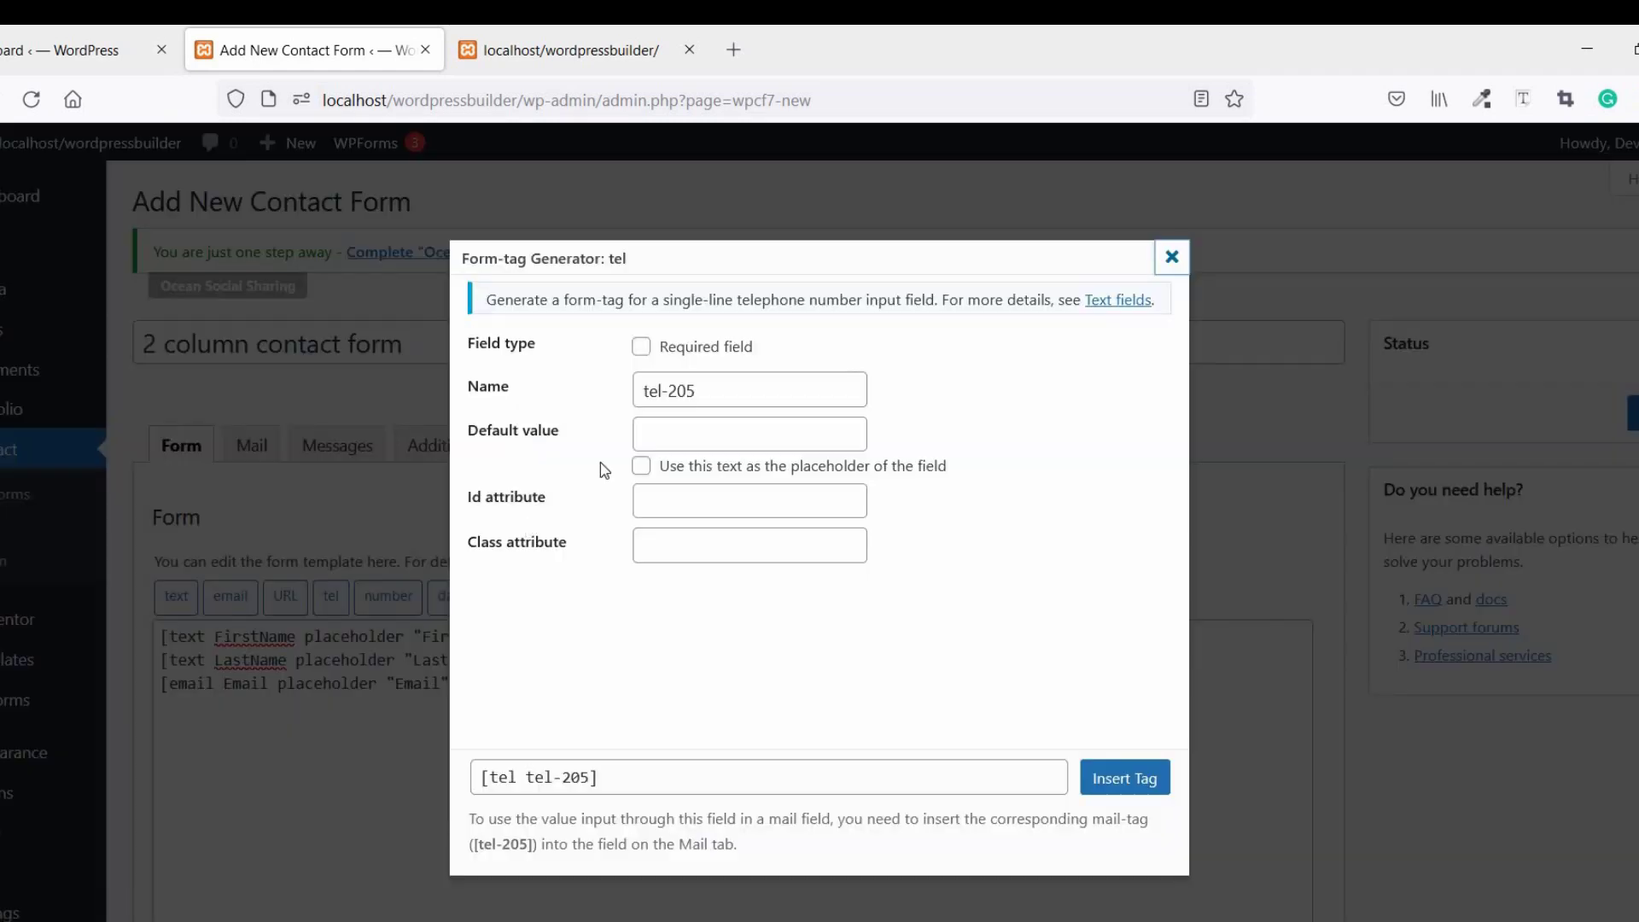
key("ctrl+a")
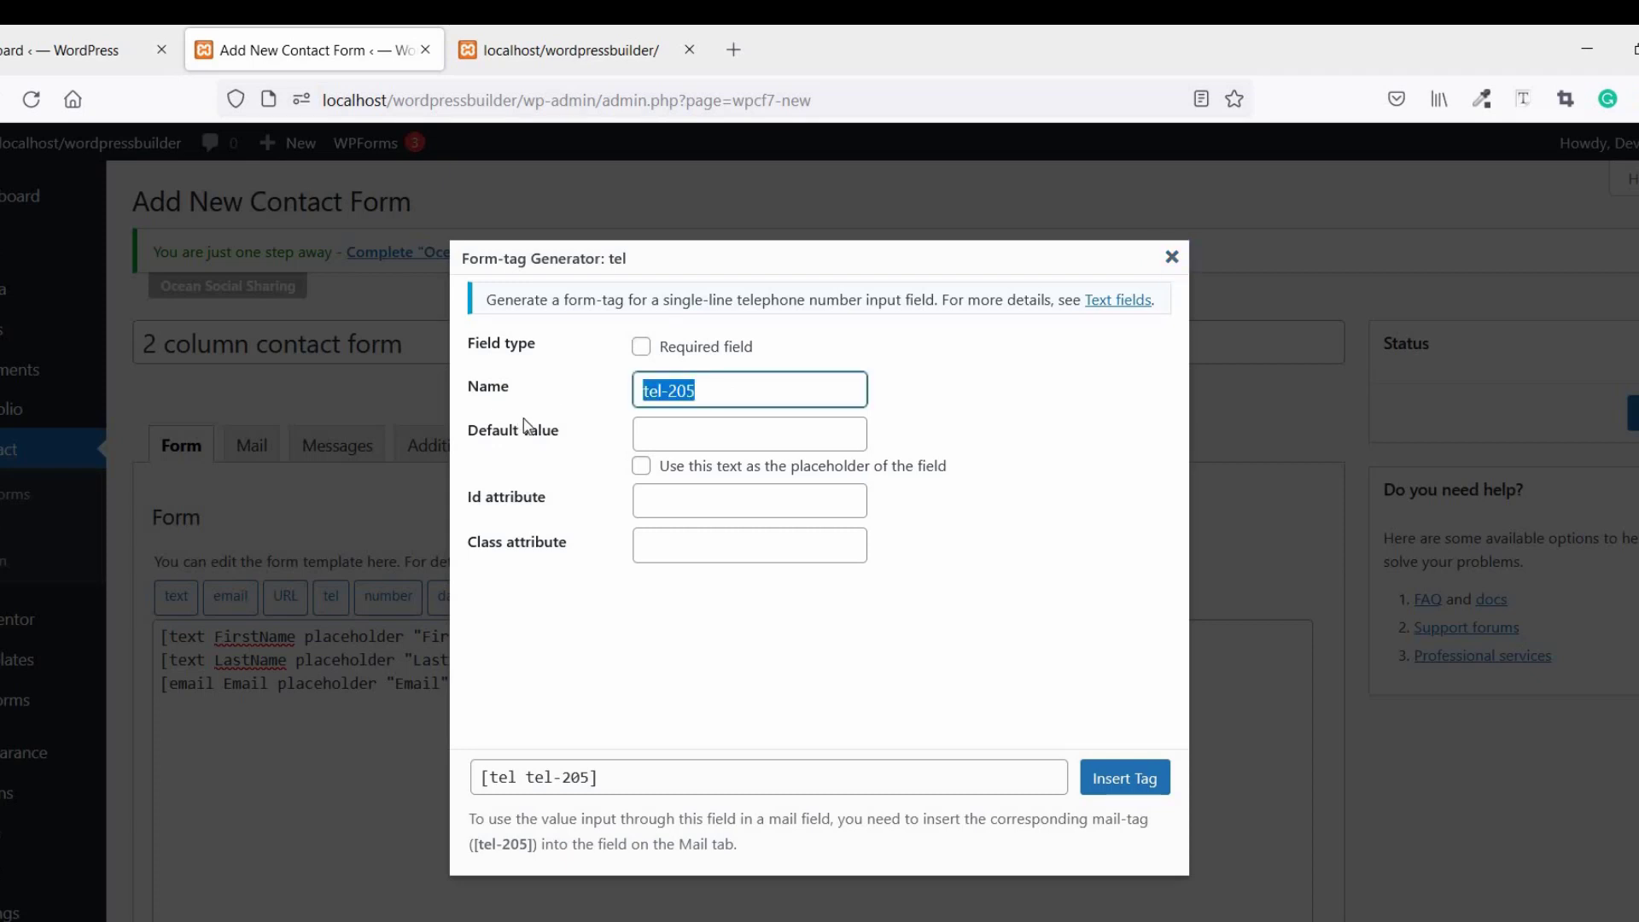
type("Phone")
key("ctrl+a")
key("Tab")
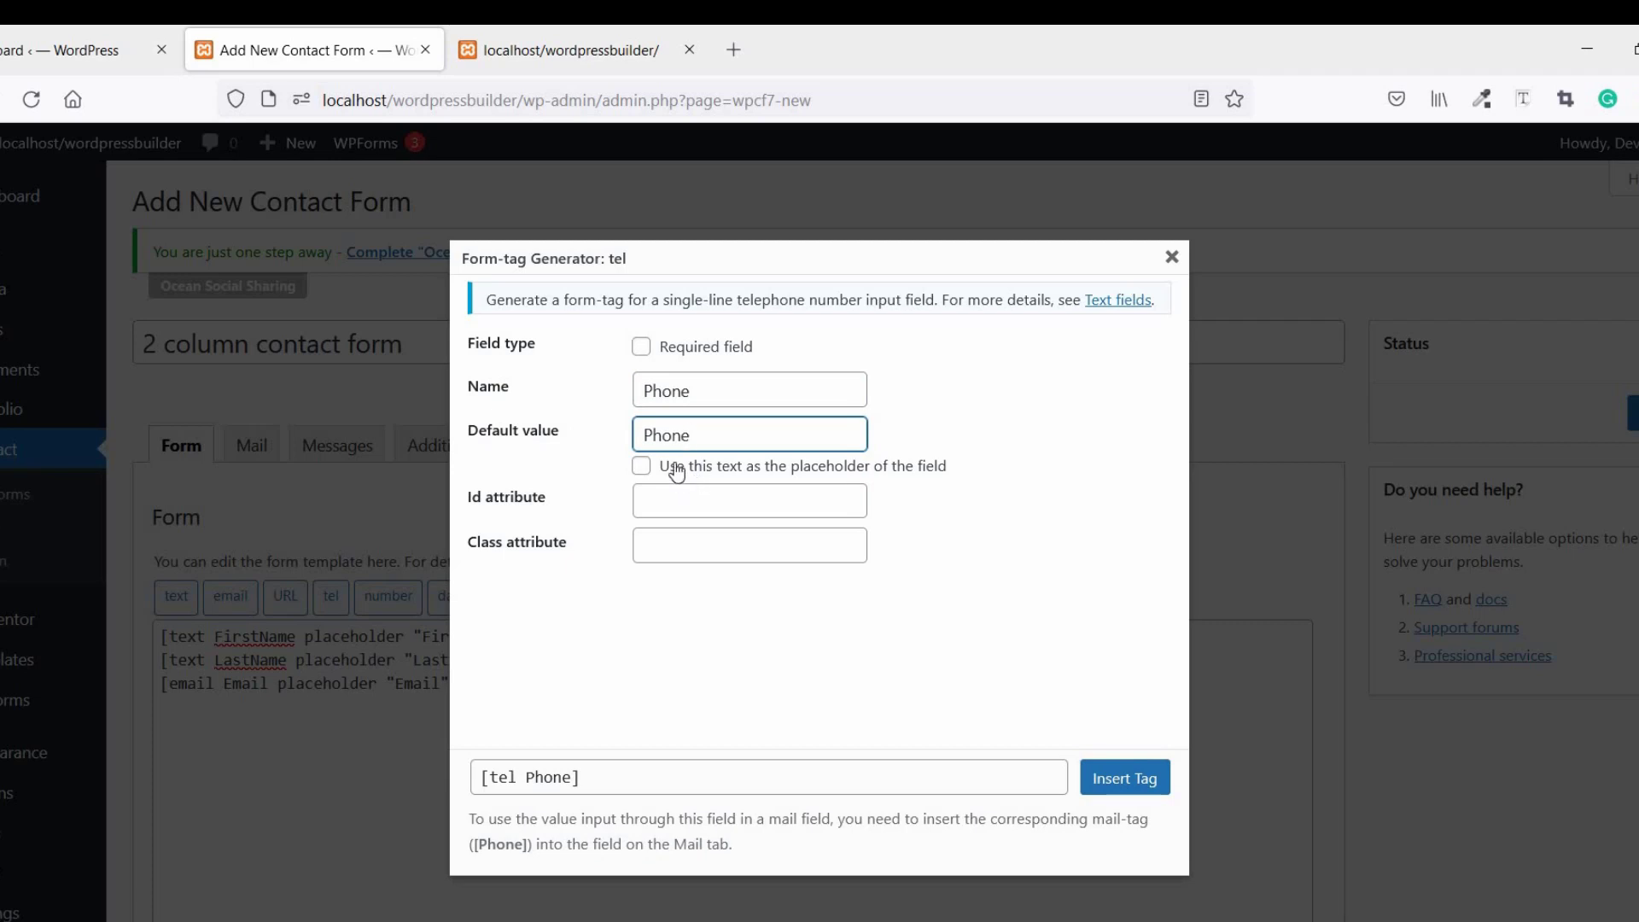
left_click(676, 471)
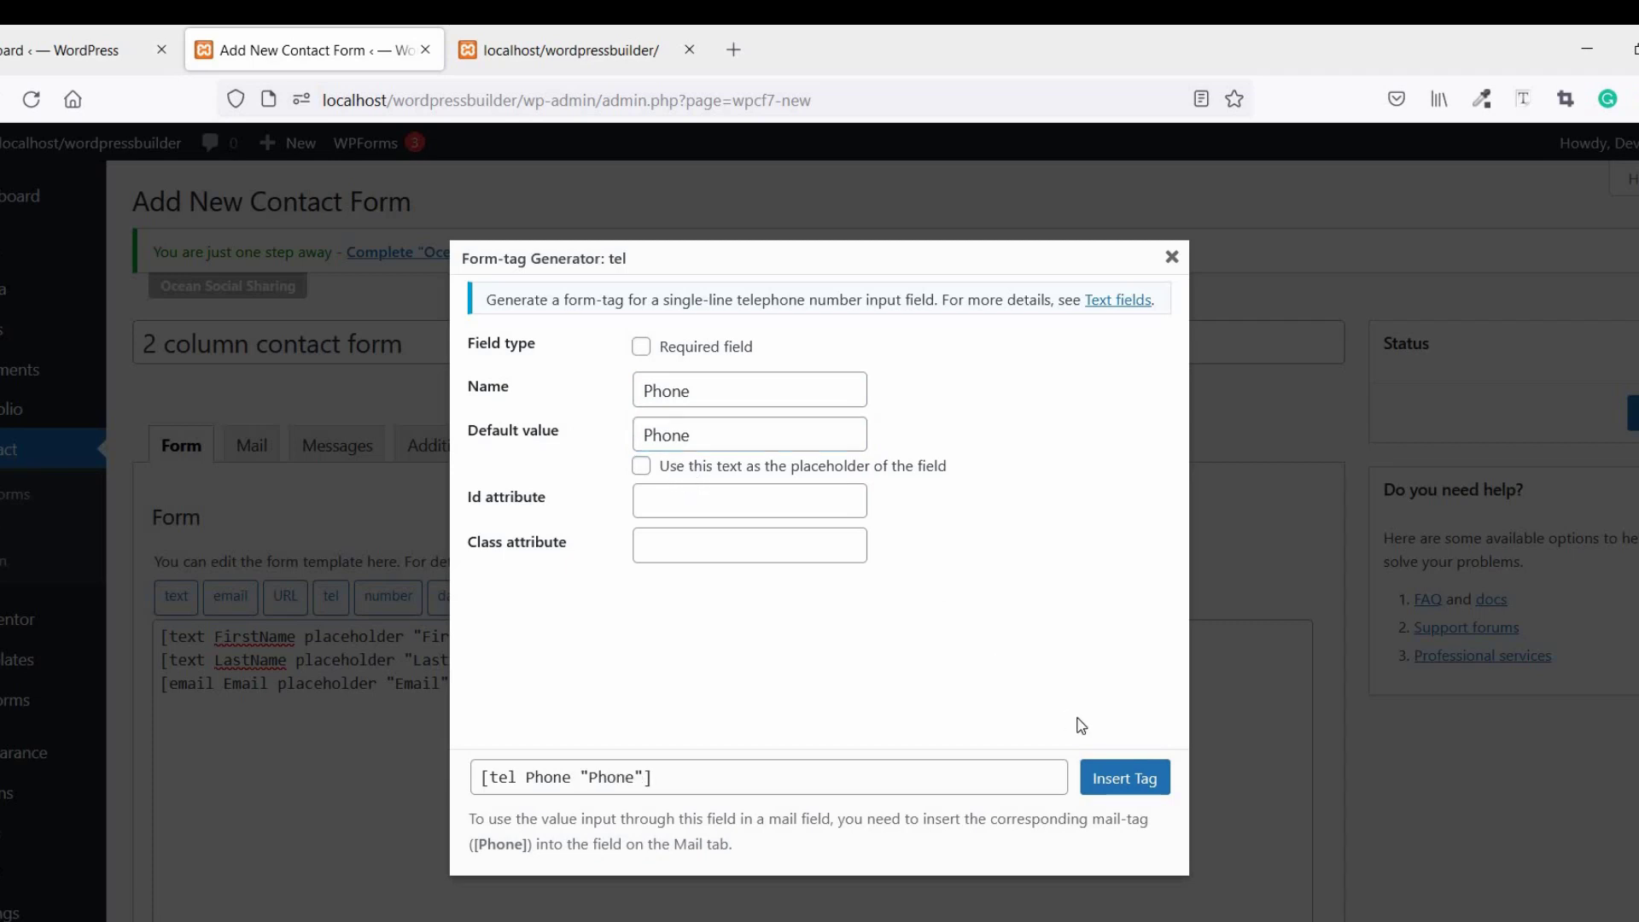
left_click(1101, 772)
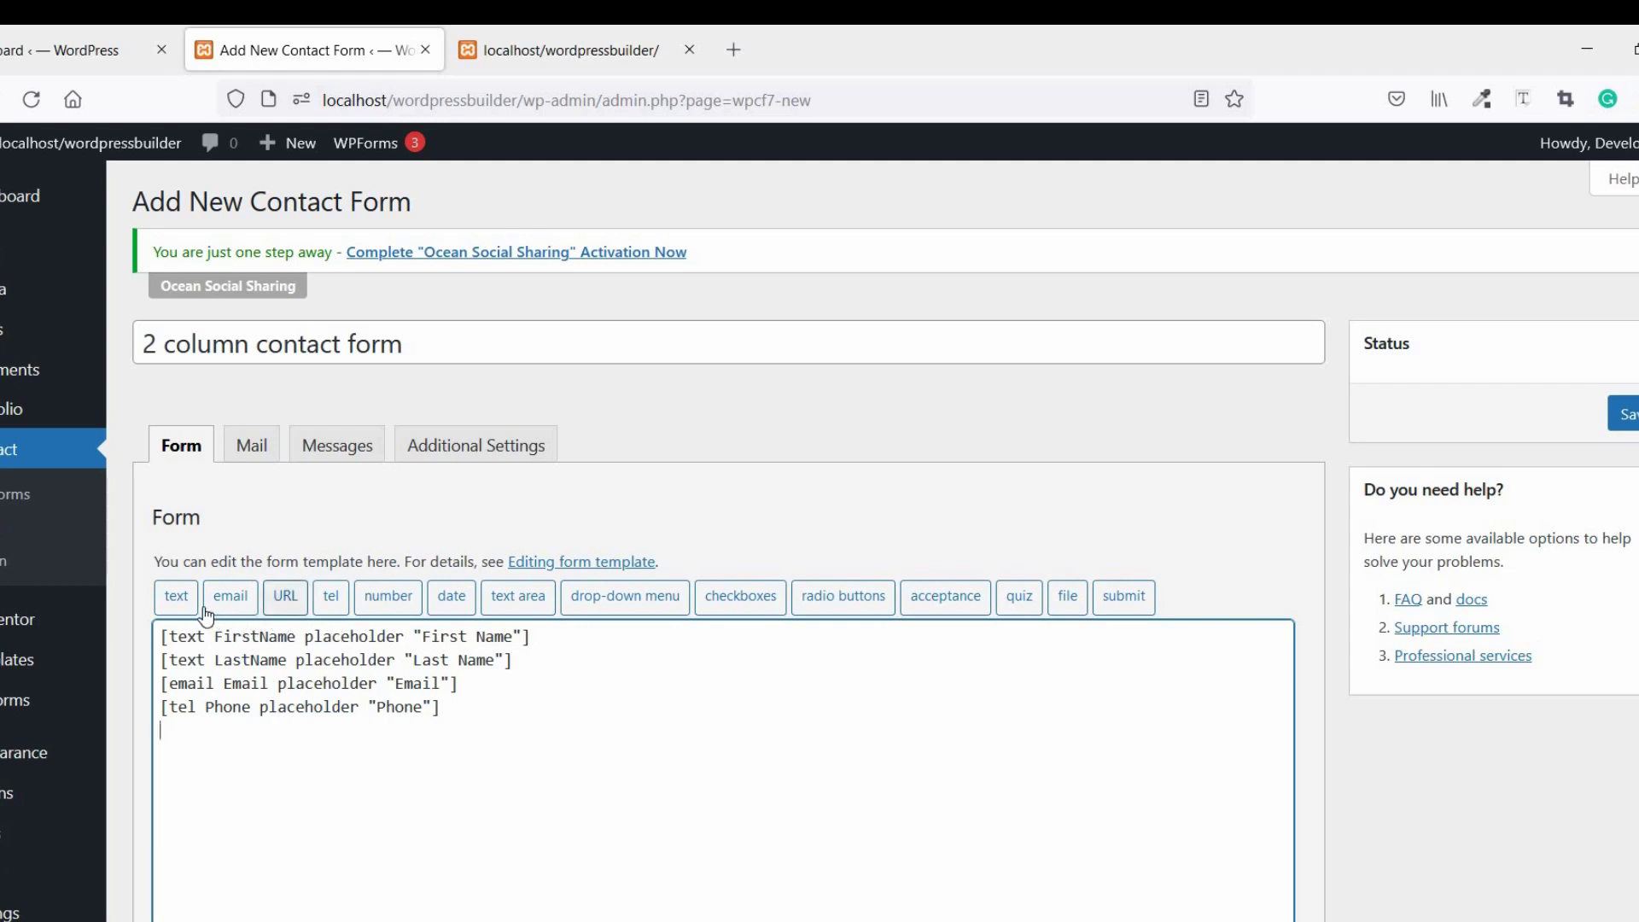
- Insert a Subject text tag with 'Subject' as its default value
left_click(181, 598)
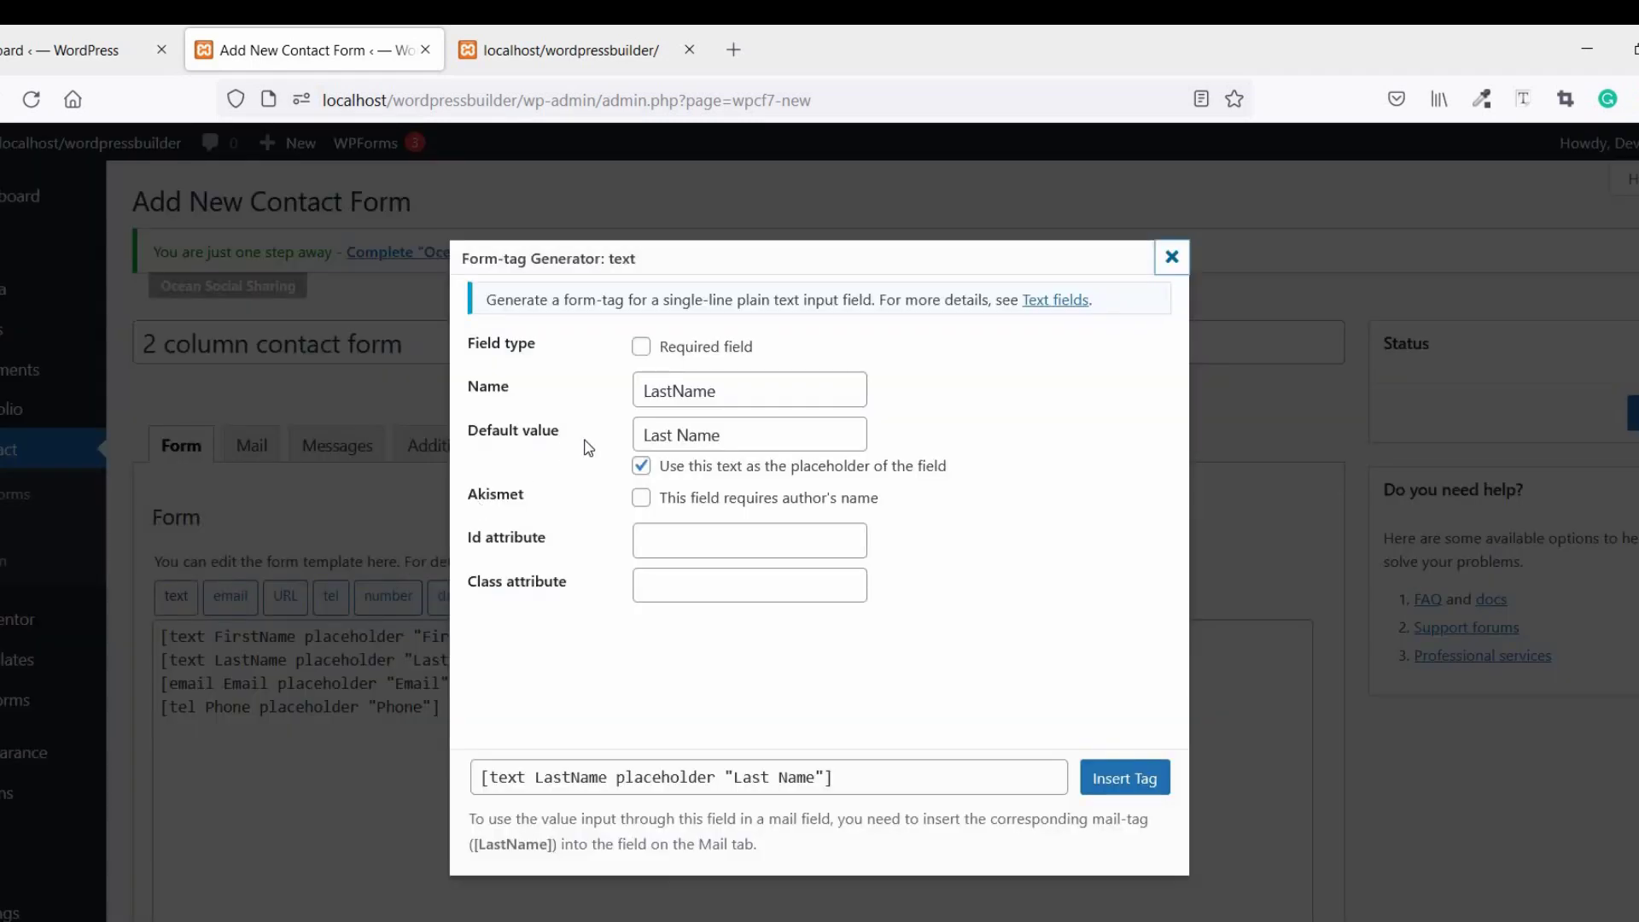
double_click(678, 391)
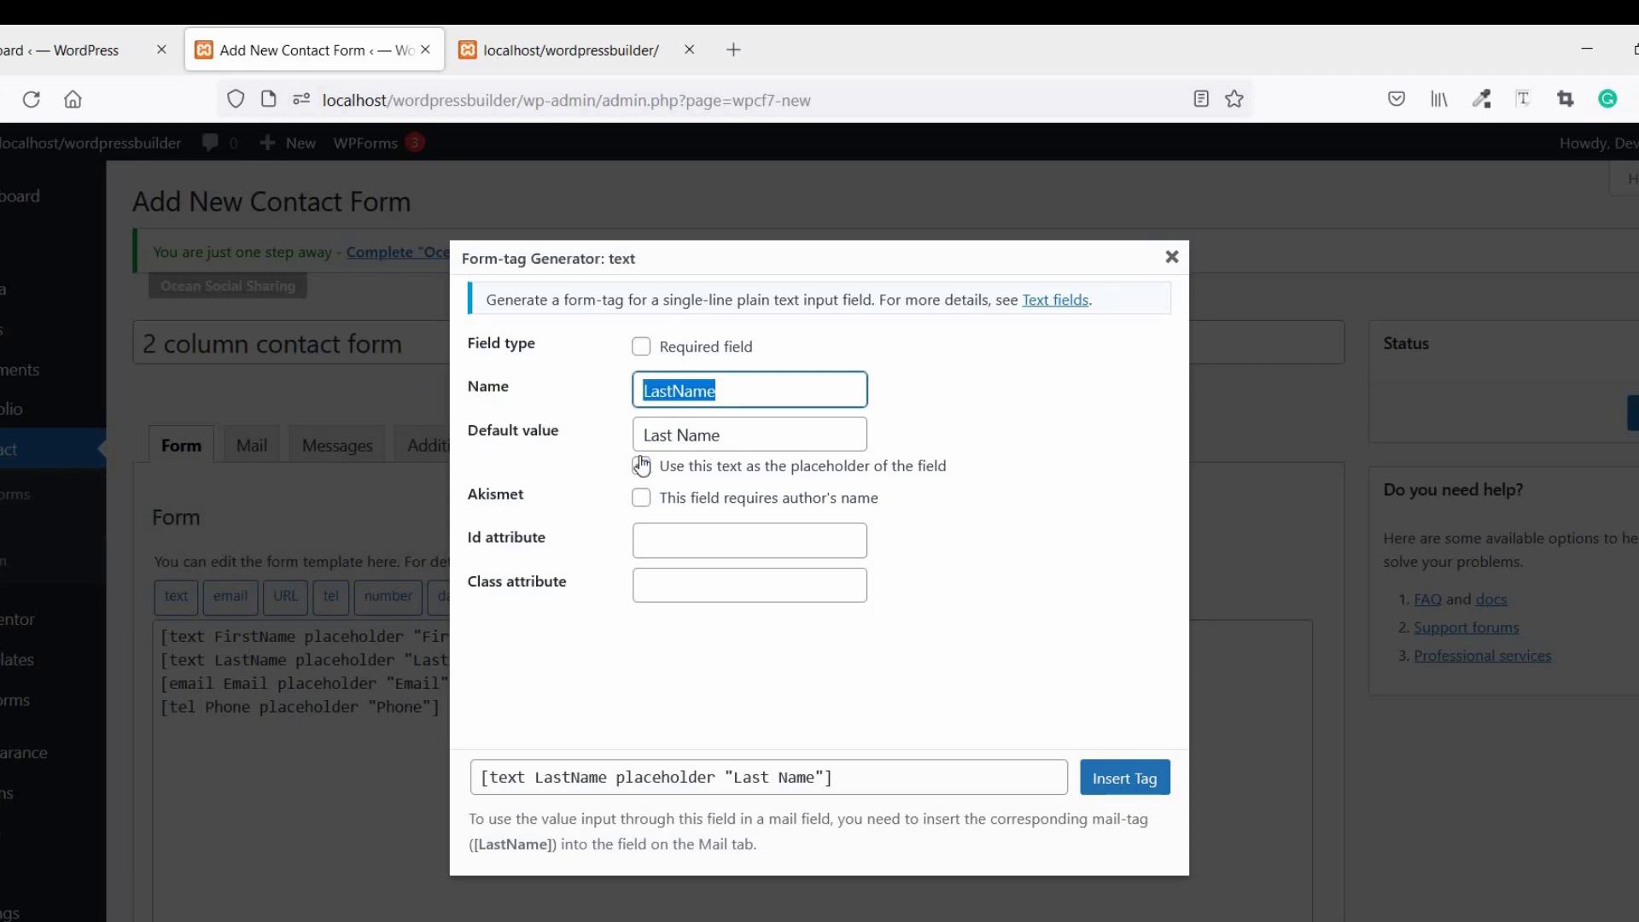
key("BackSpace")
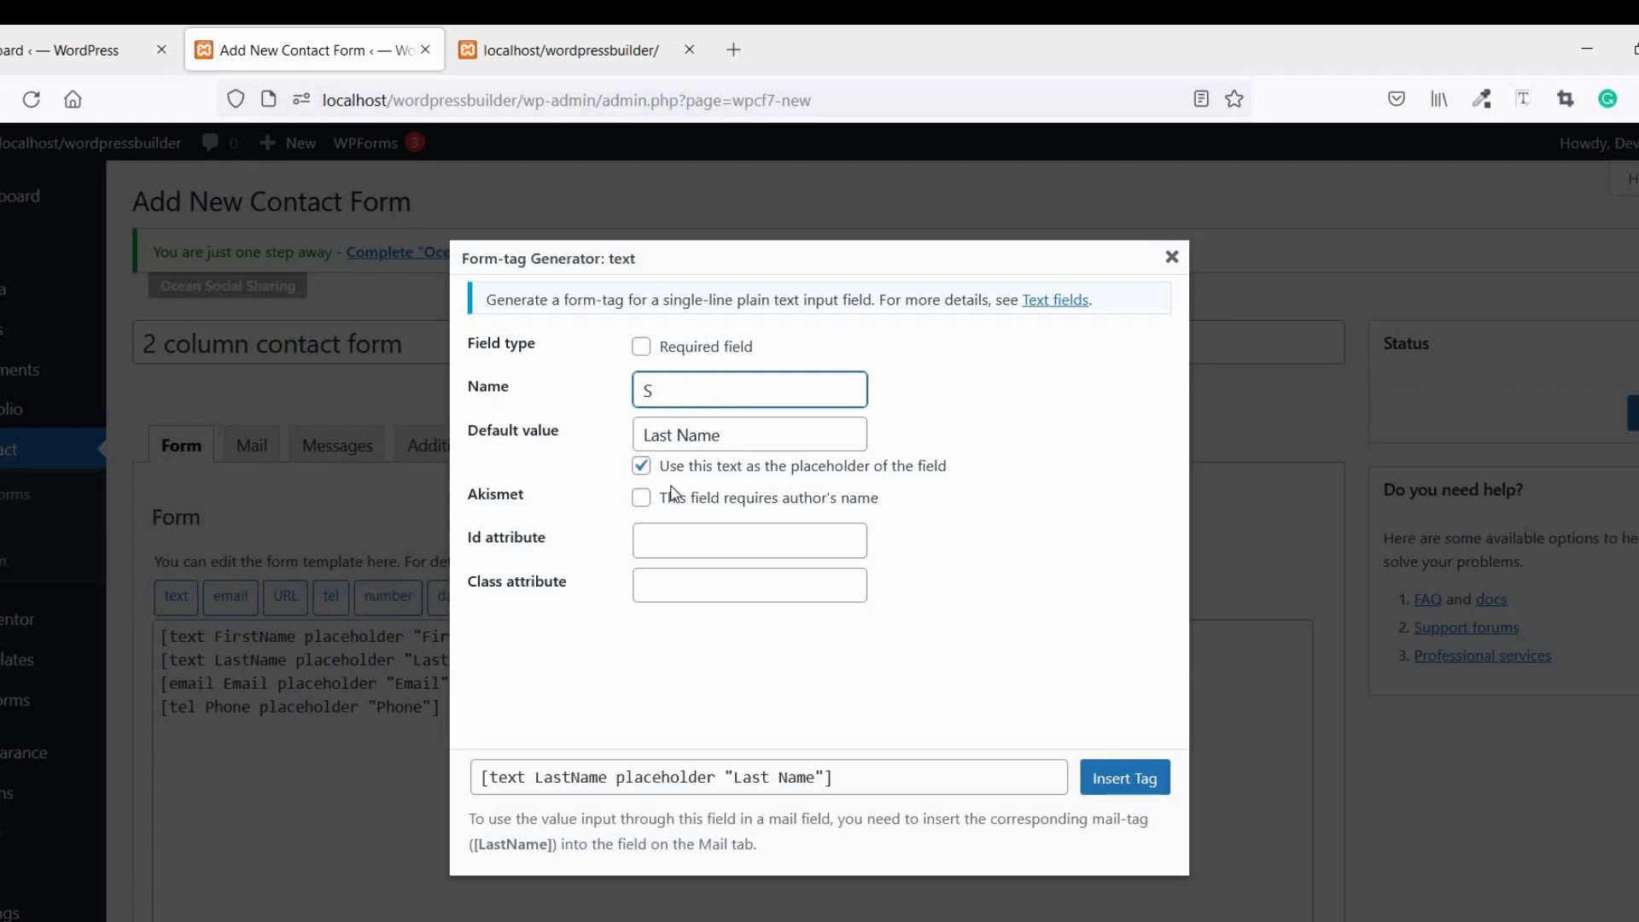
type("Subject")
key("ctrl+a")
key("ctrl+c")
key("Tab")
key("ctrl+v")
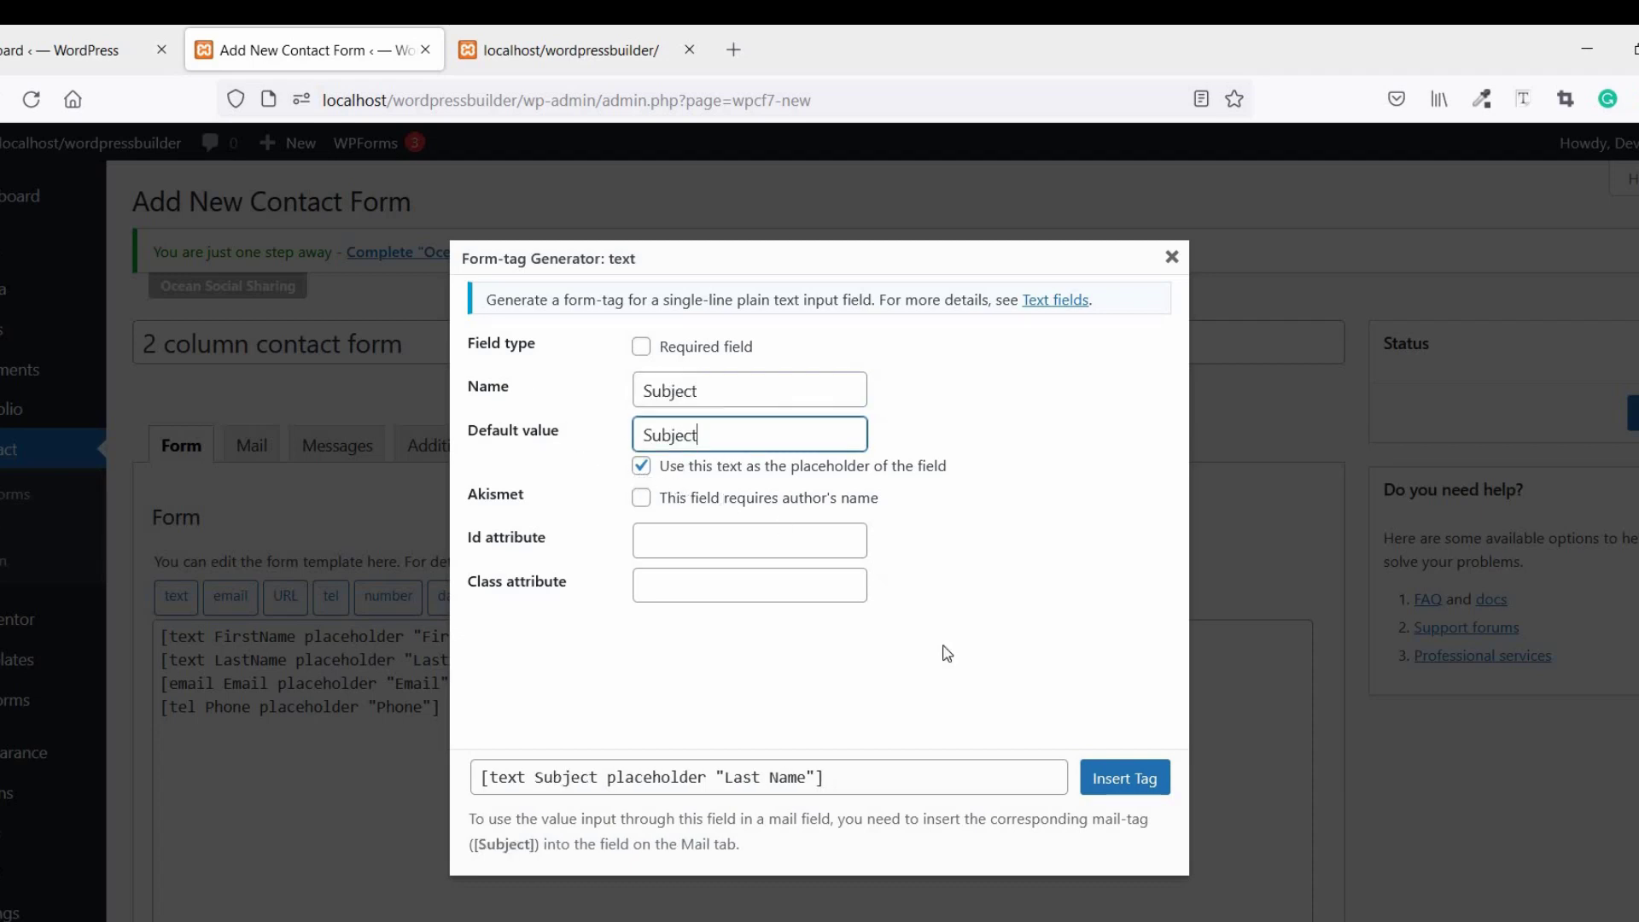
left_click(1124, 778)
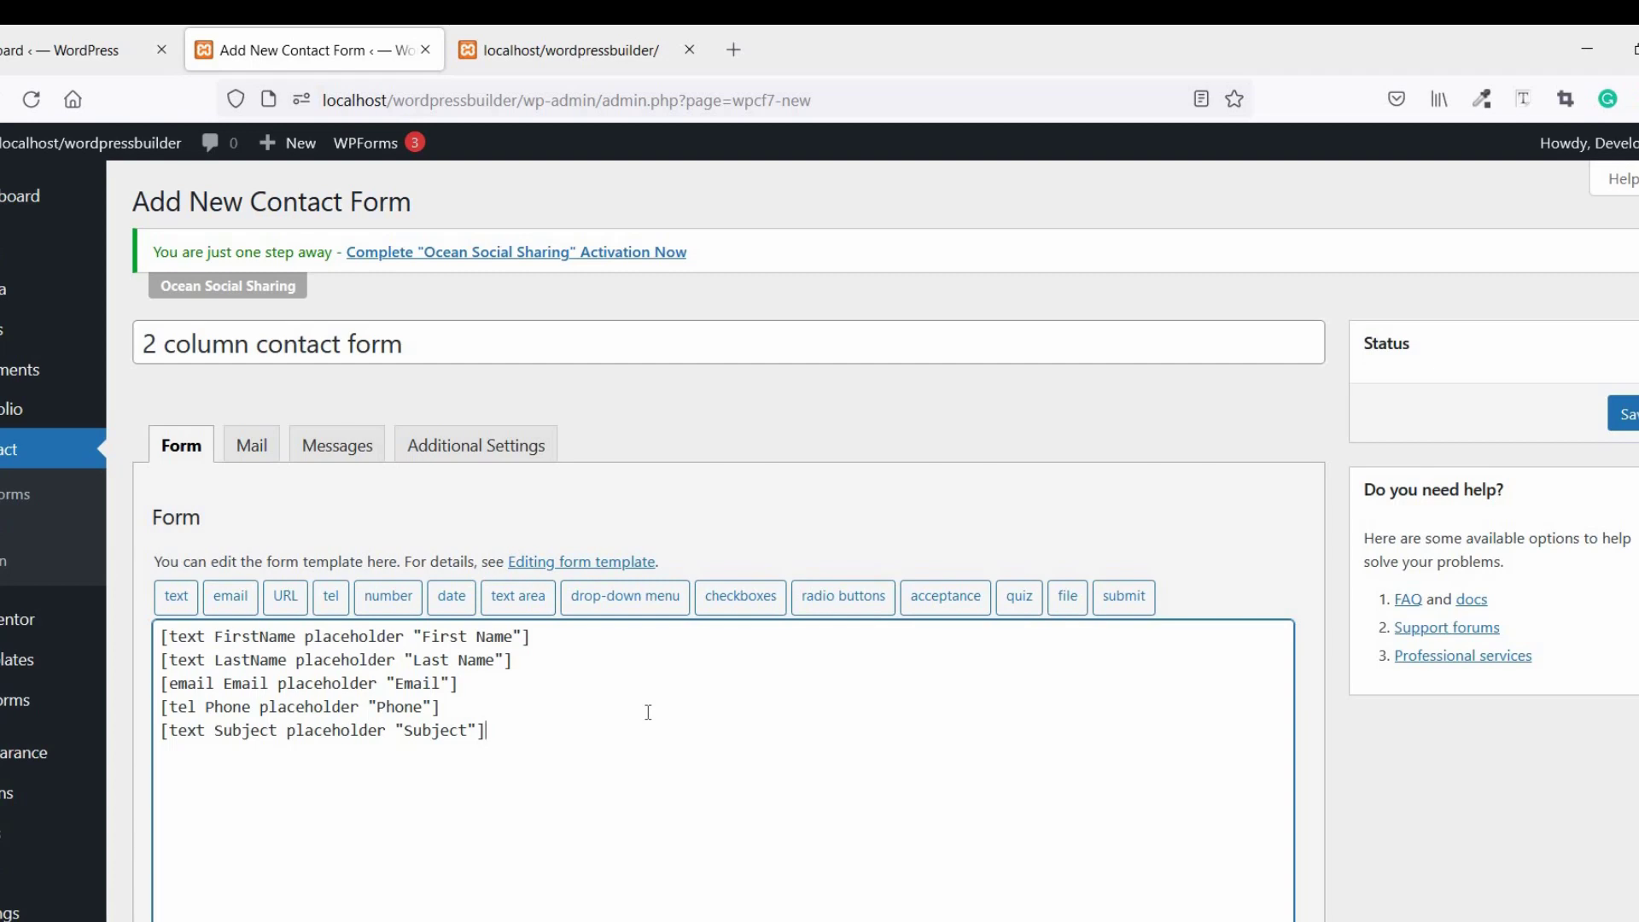
- On a new line, insert a Message text area tag with 'Message' as placeholder
key("Return")
left_click(527, 603)
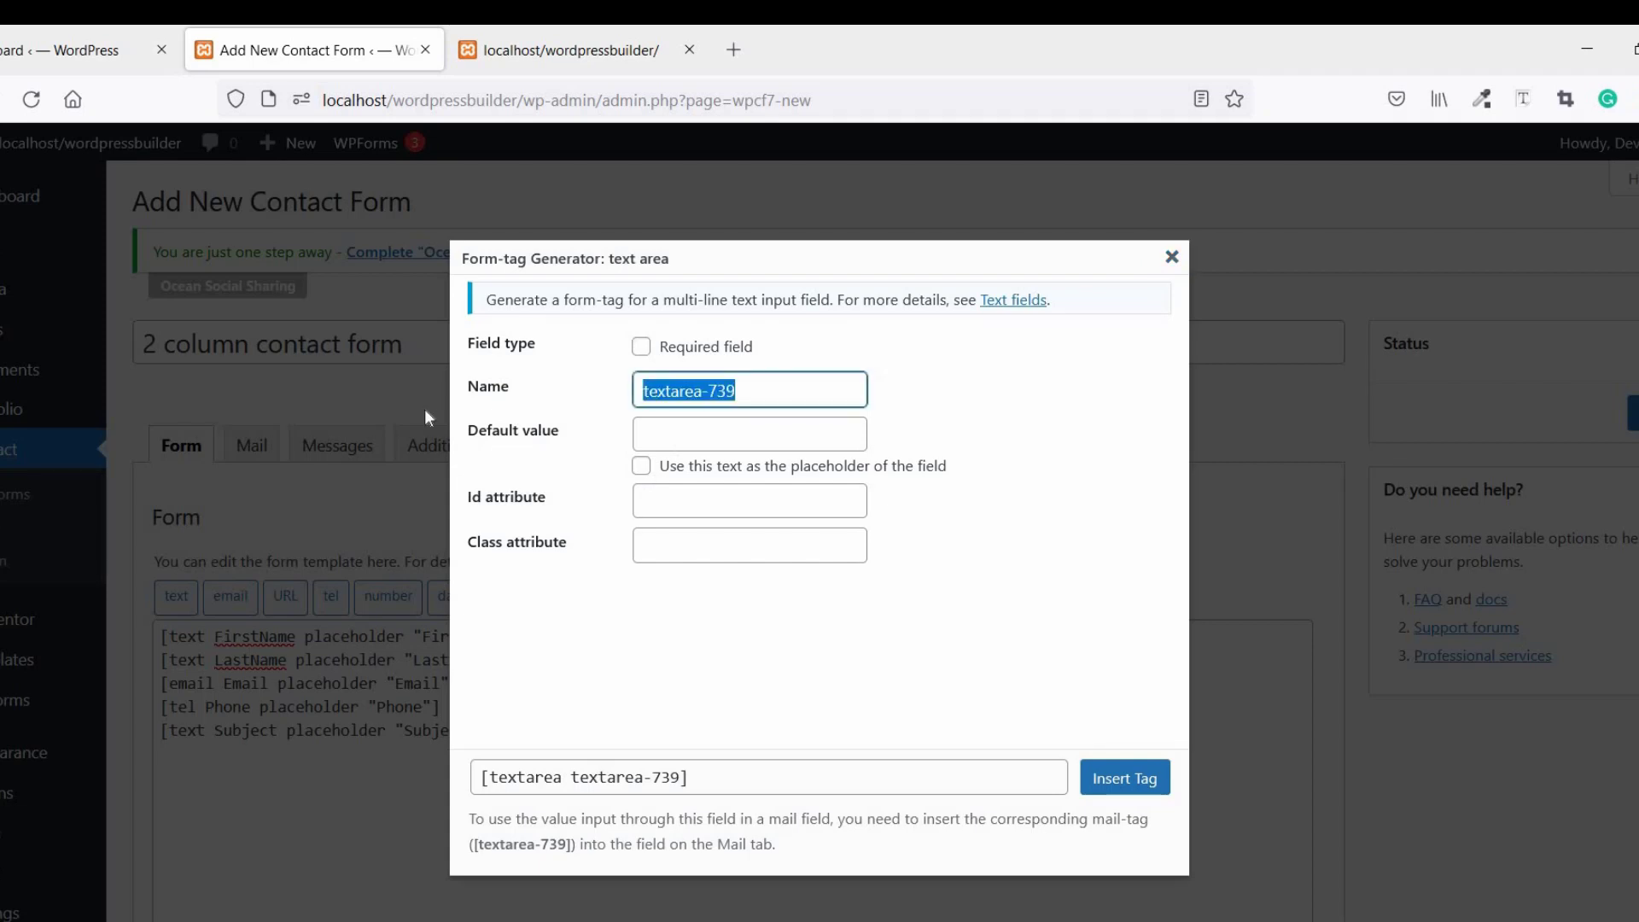
type("Message")
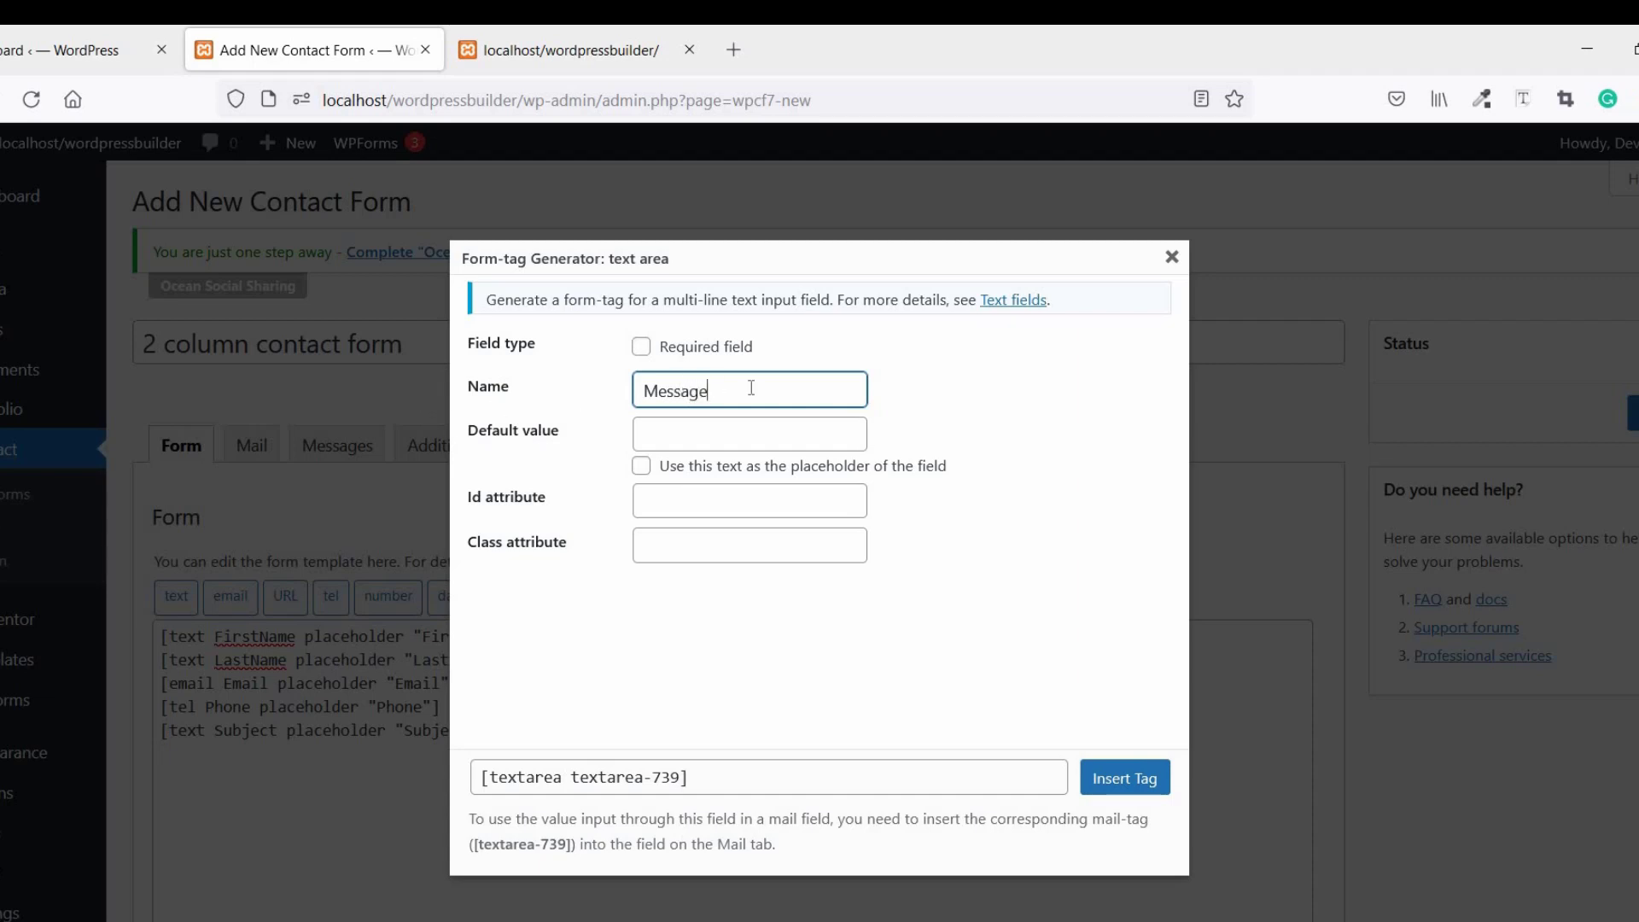
key("ctrl+a")
left_click(692, 436)
key("ctrl+v")
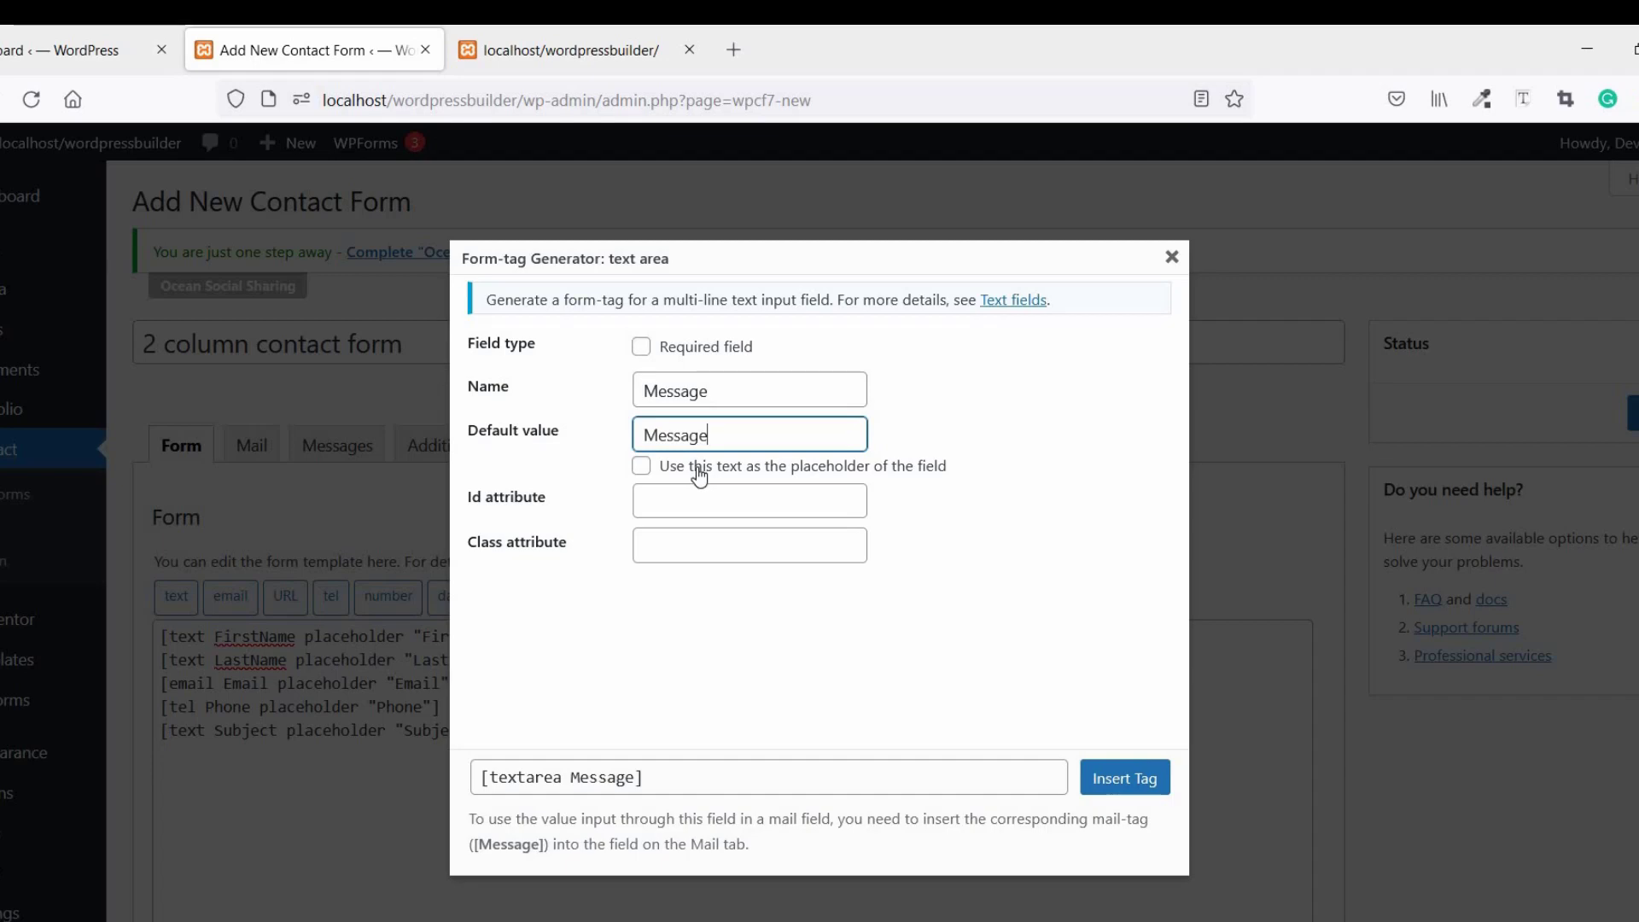
left_click(697, 470)
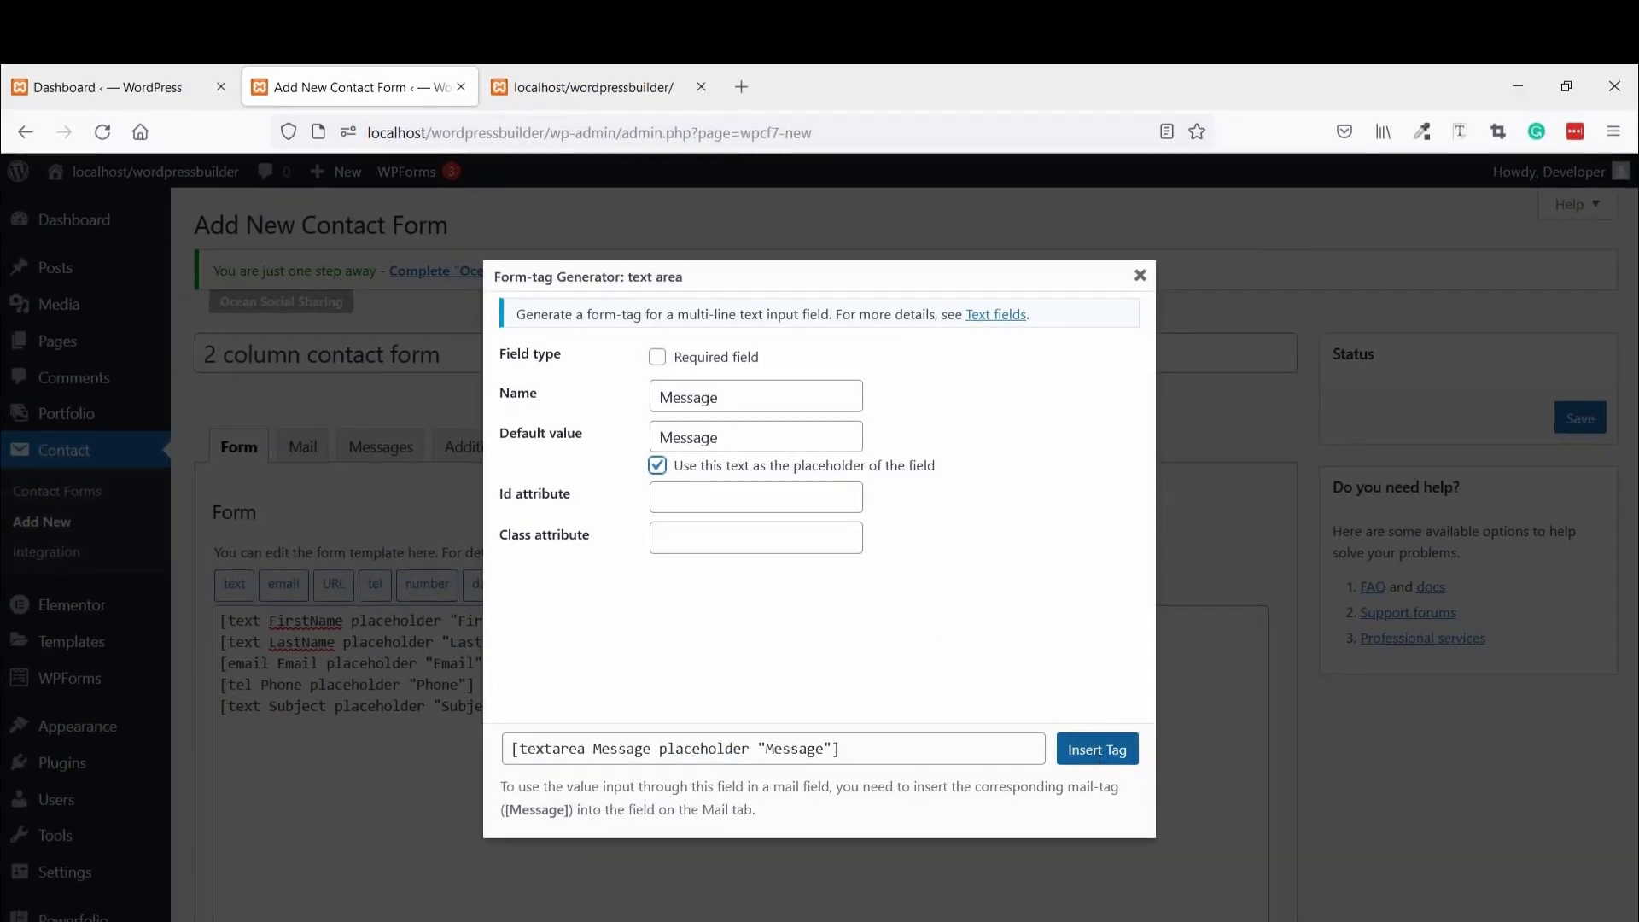
left_click(1096, 749)
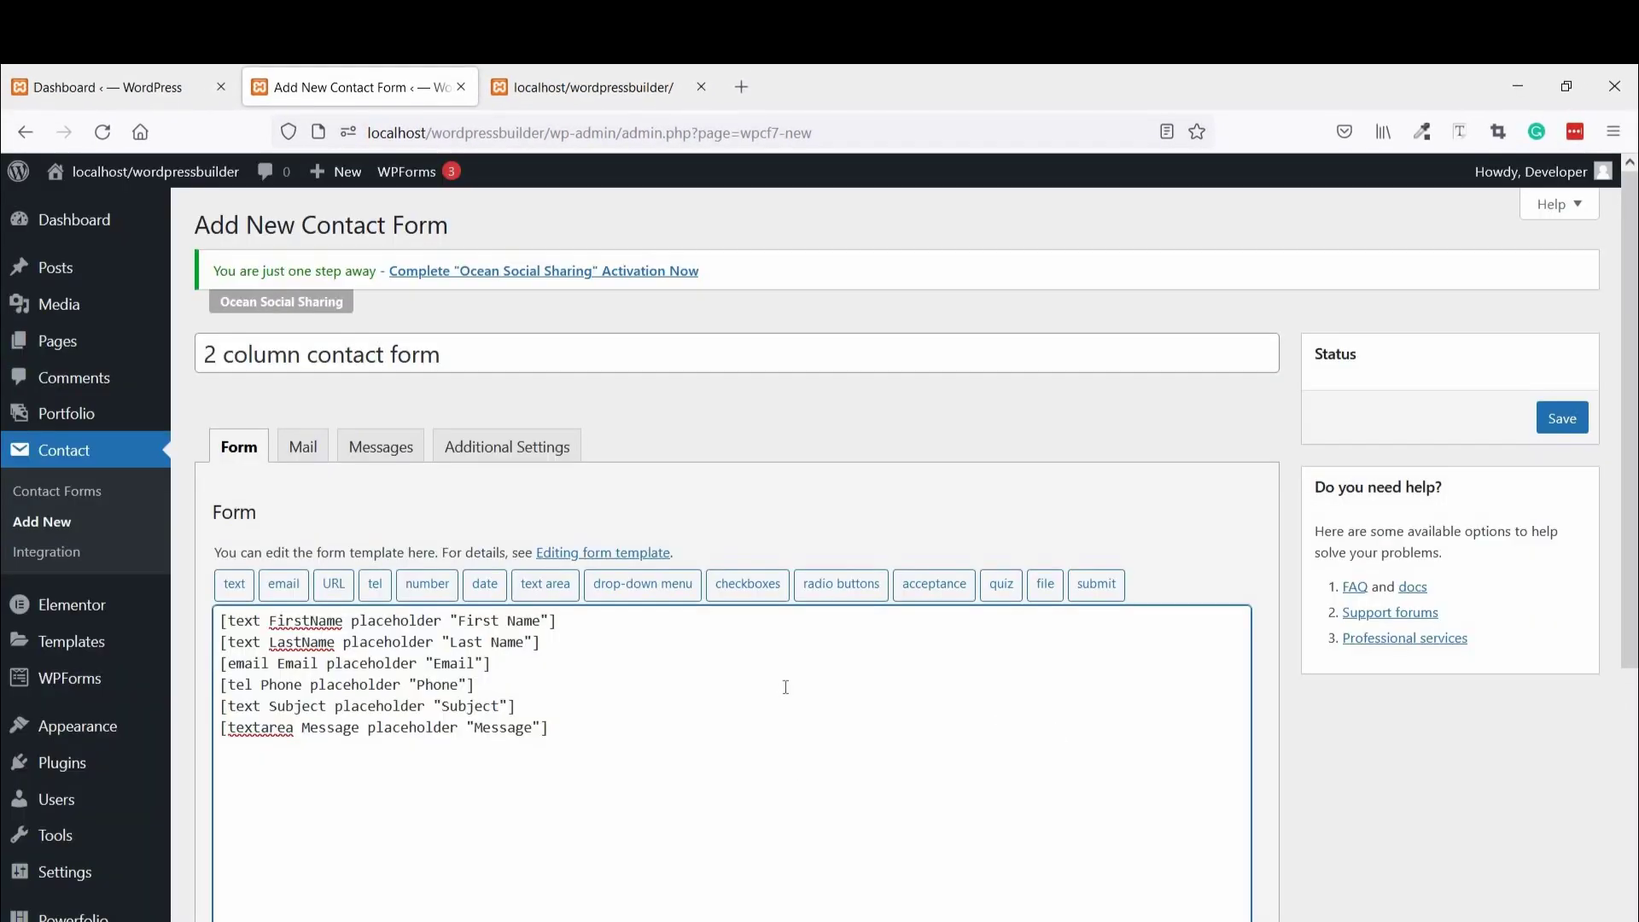
- Save the form so the Edit Contact Form page shows its shortcode
left_click(1573, 429)
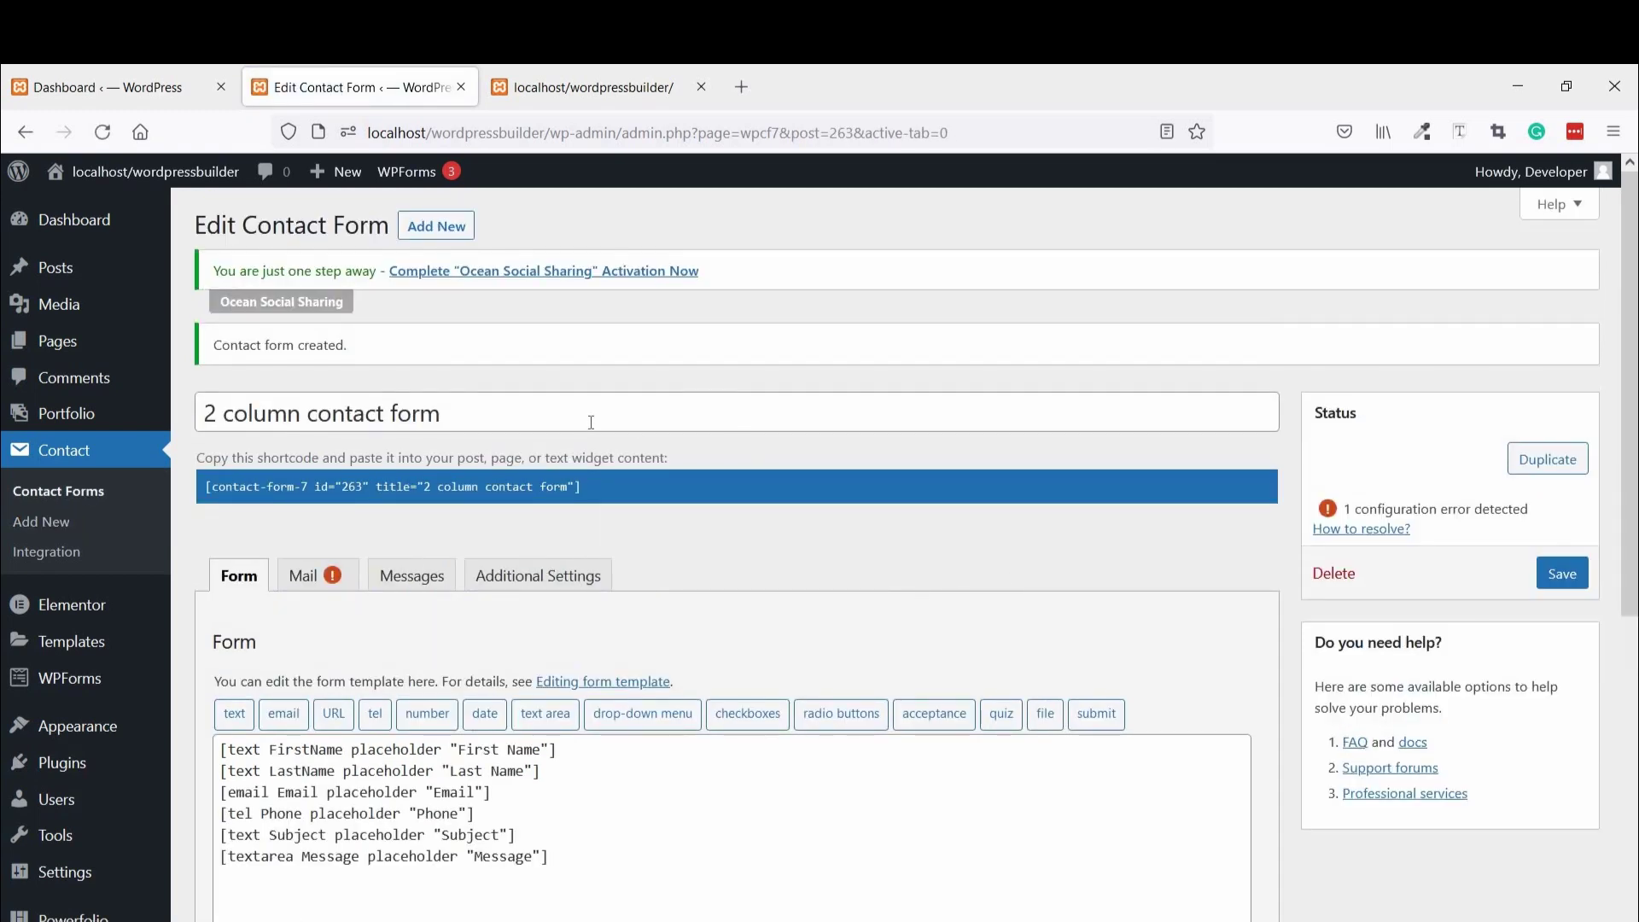
scroll(589, 578, "down", 2)
scroll(595, 584, "up", 2)
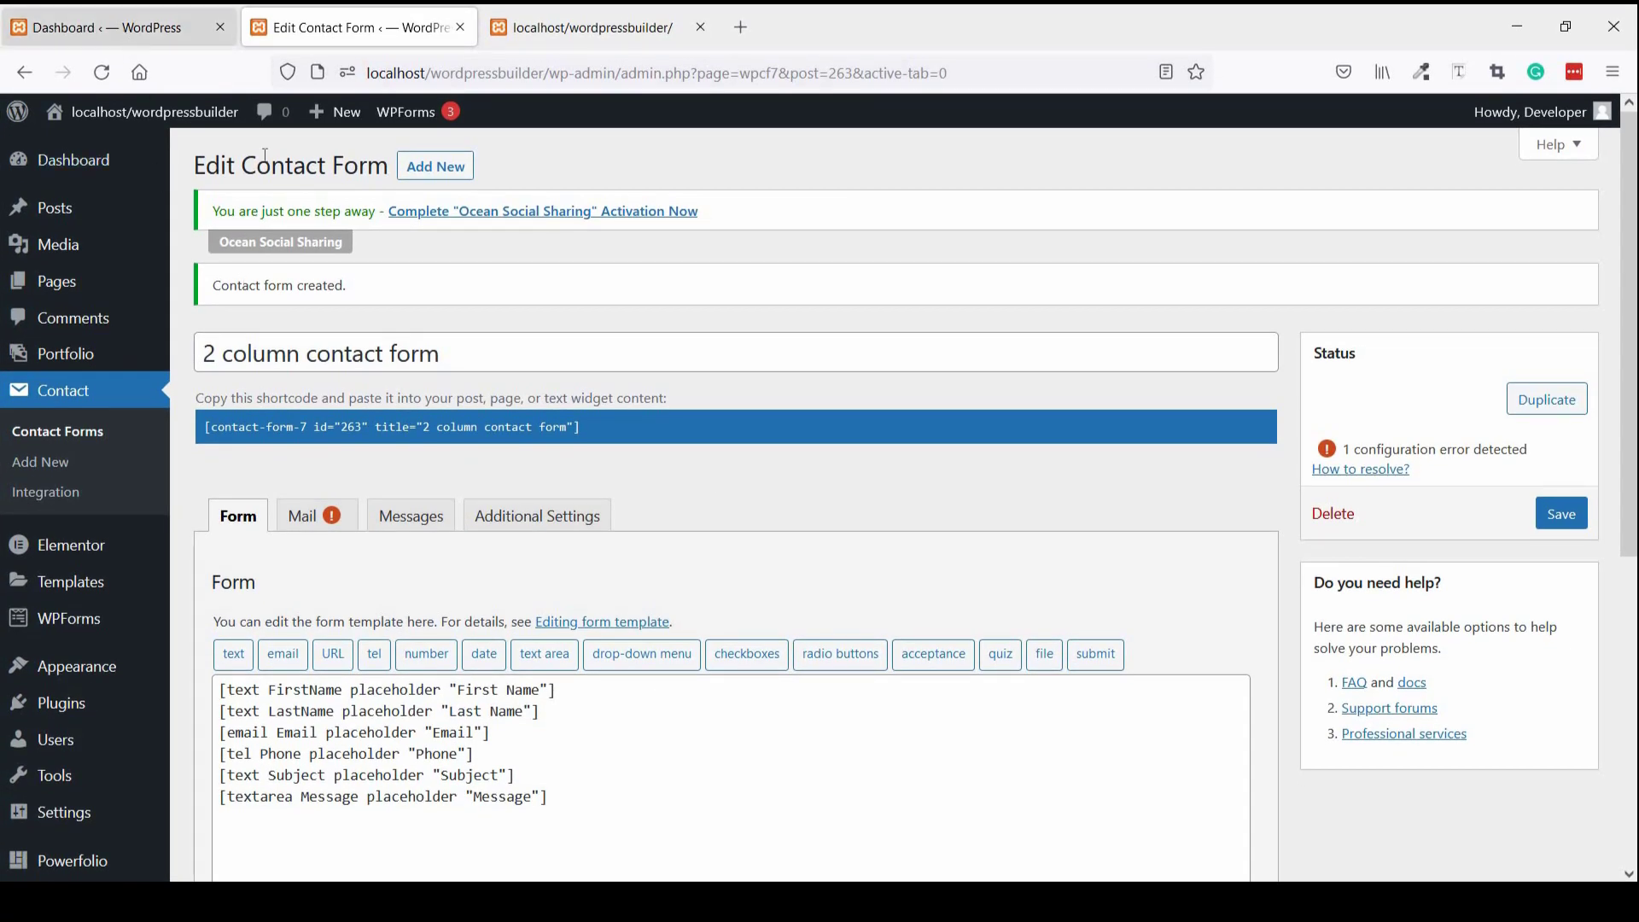
- Open Home's 'Edit with Elementor' link in a new tab and scroll to Keep in Touch
mouse_move(58, 292)
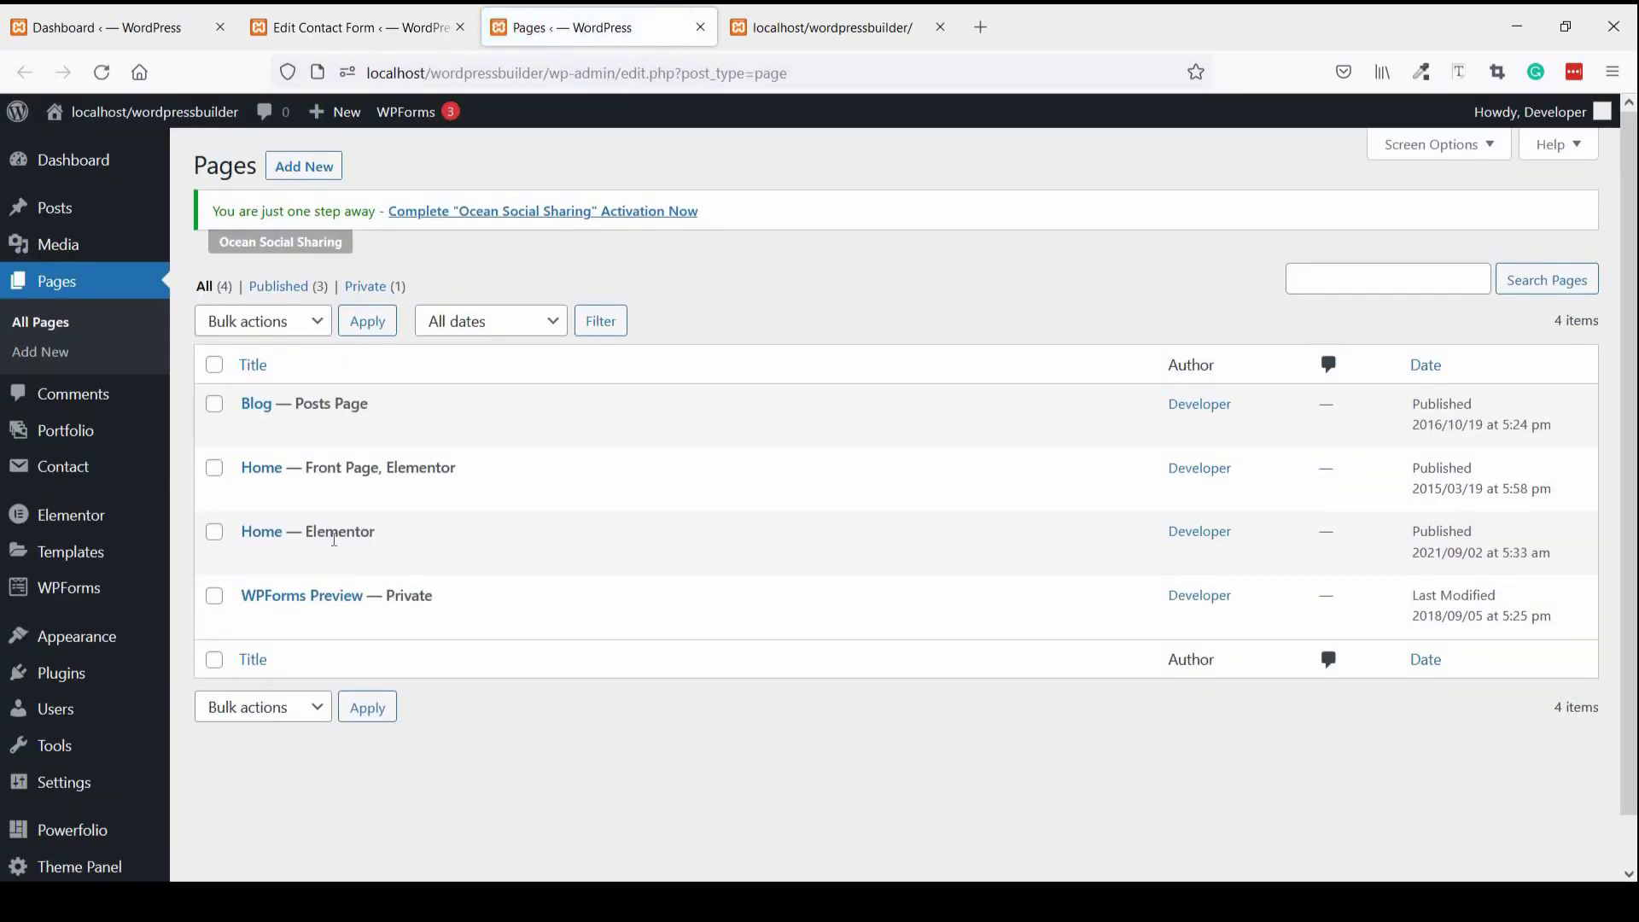
right_click(515, 495)
left_click(590, 517)
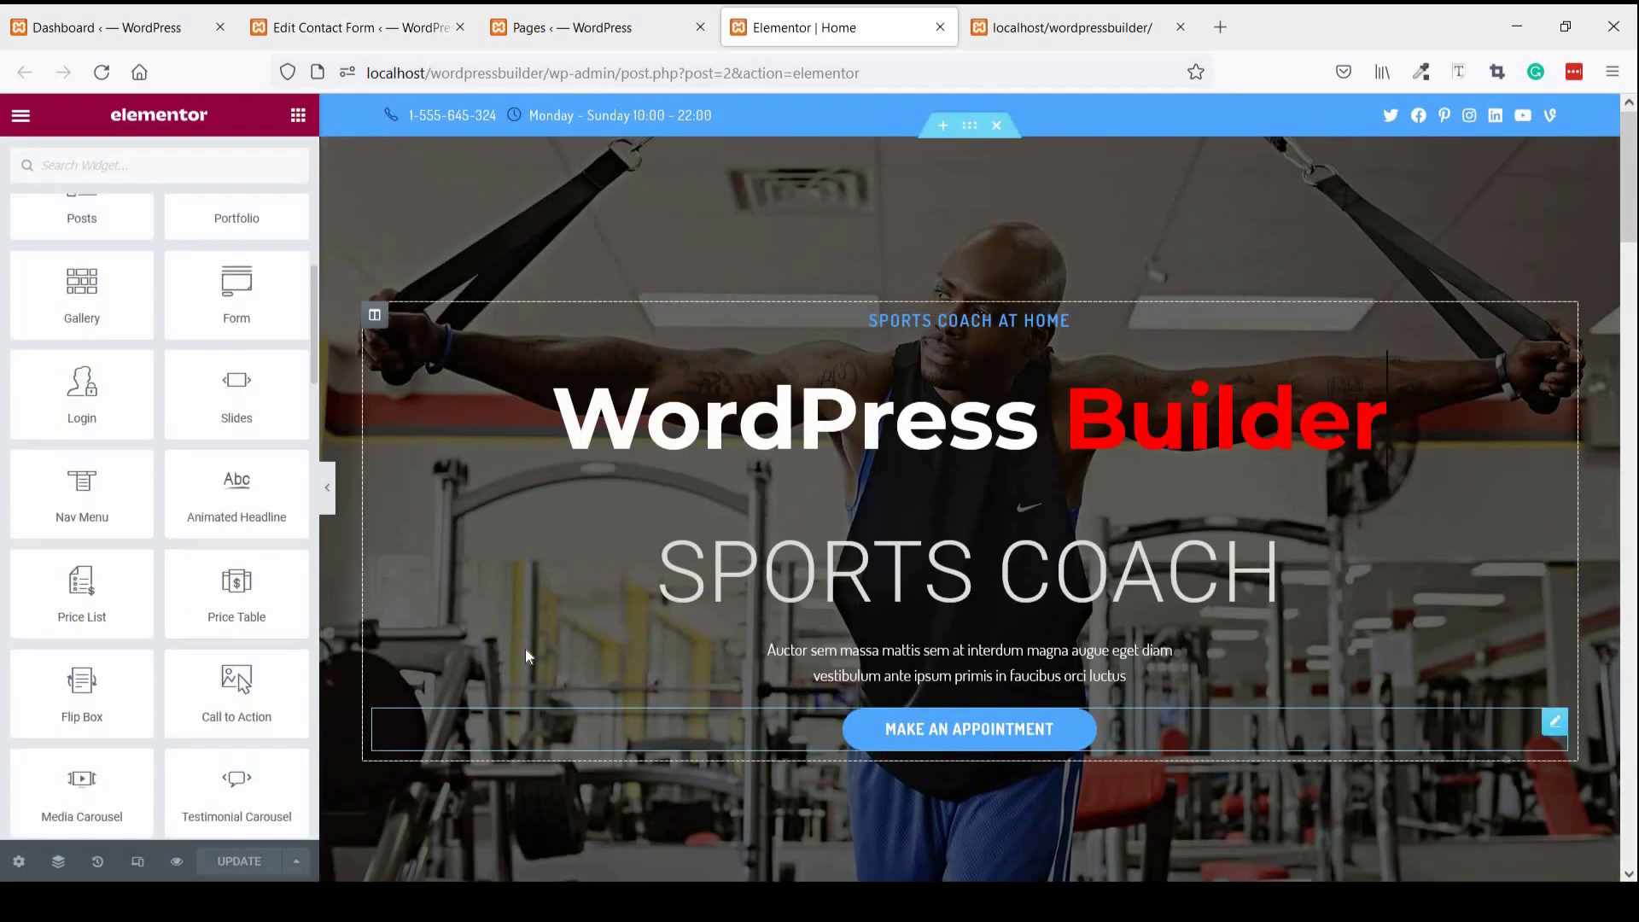
scroll(548, 649, "down", 15)
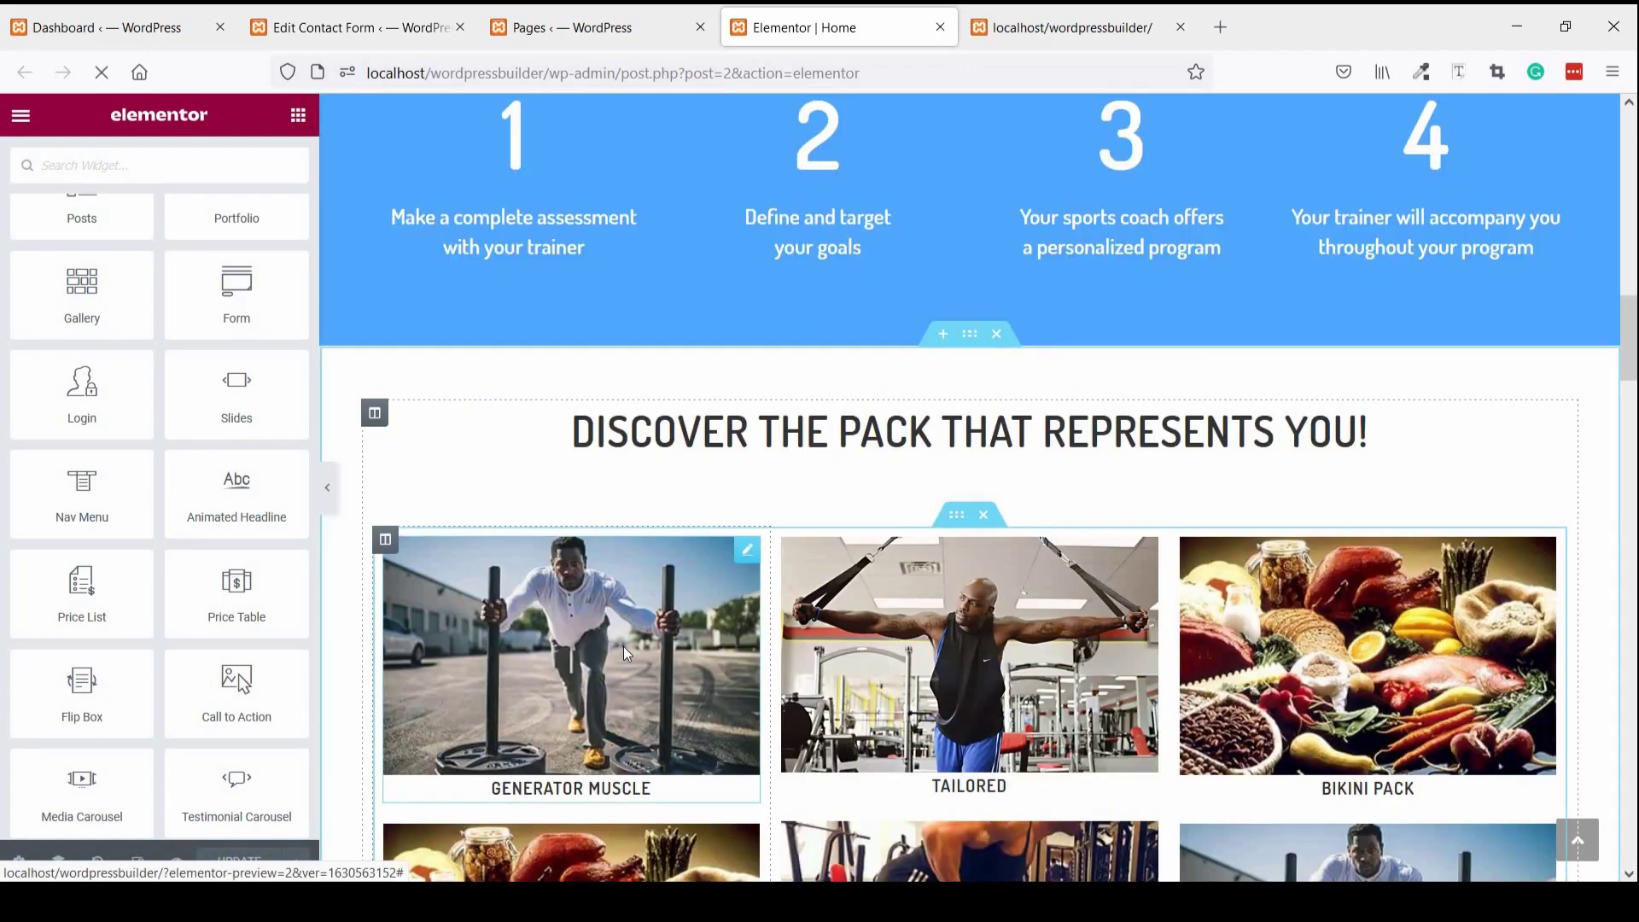
scroll(628, 647, "down", 12)
scroll(628, 650, "down", 8)
scroll(889, 300, "up", 4)
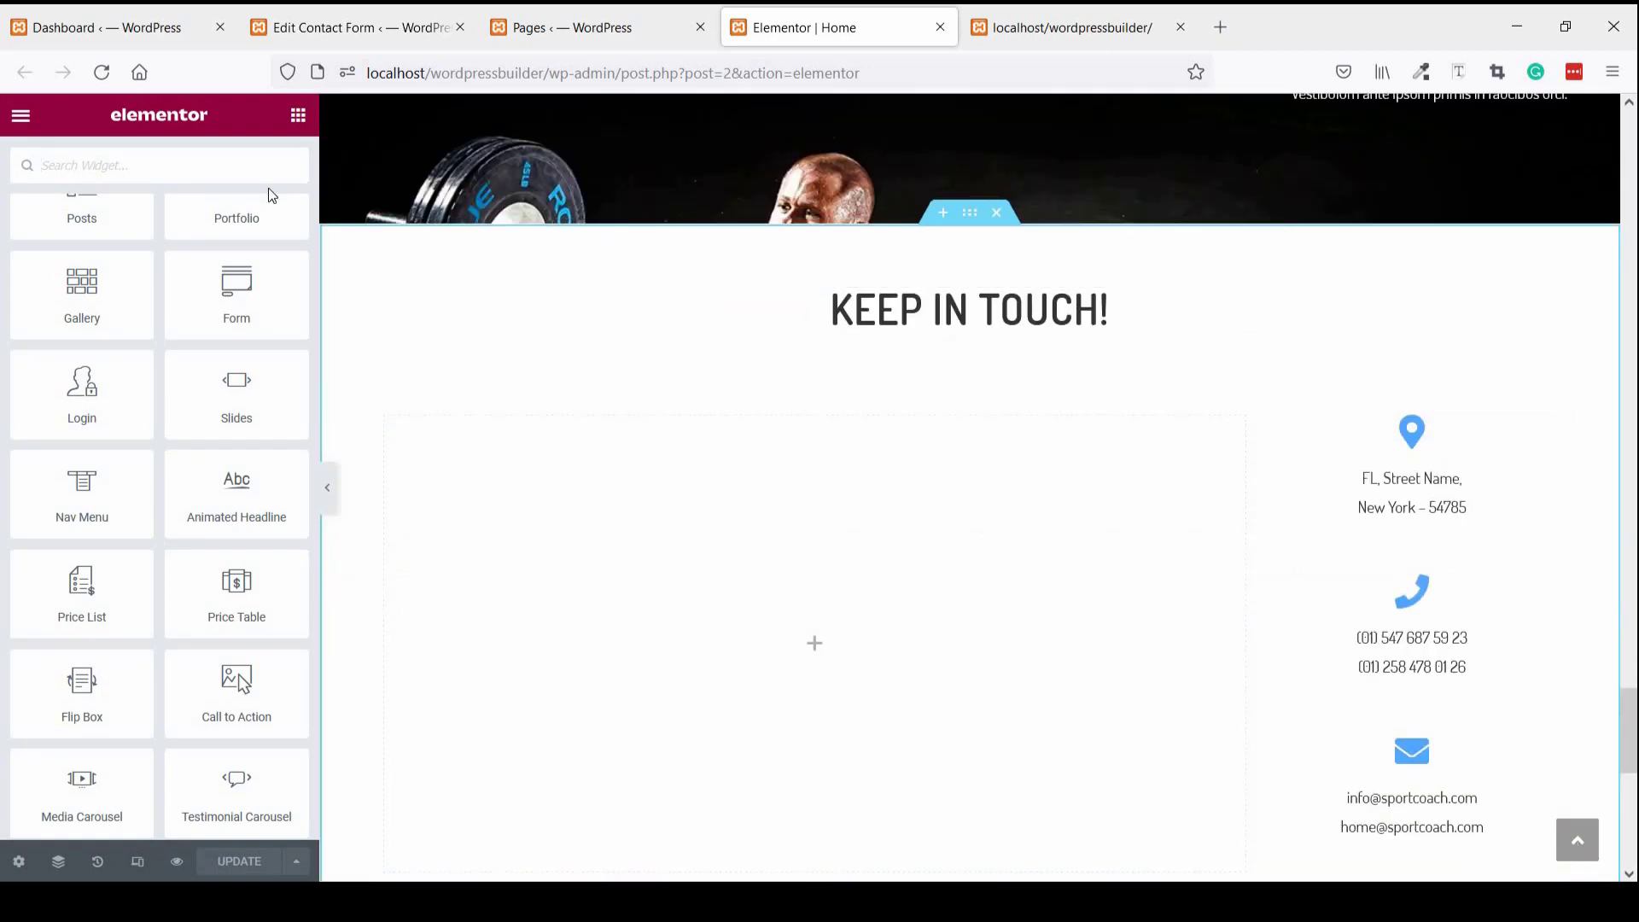
- Place an HTML widget, found by searching 'html', in the empty Keep in Touch column
left_click(266, 162)
type("html")
left_click_drag(103, 275, 727, 572)
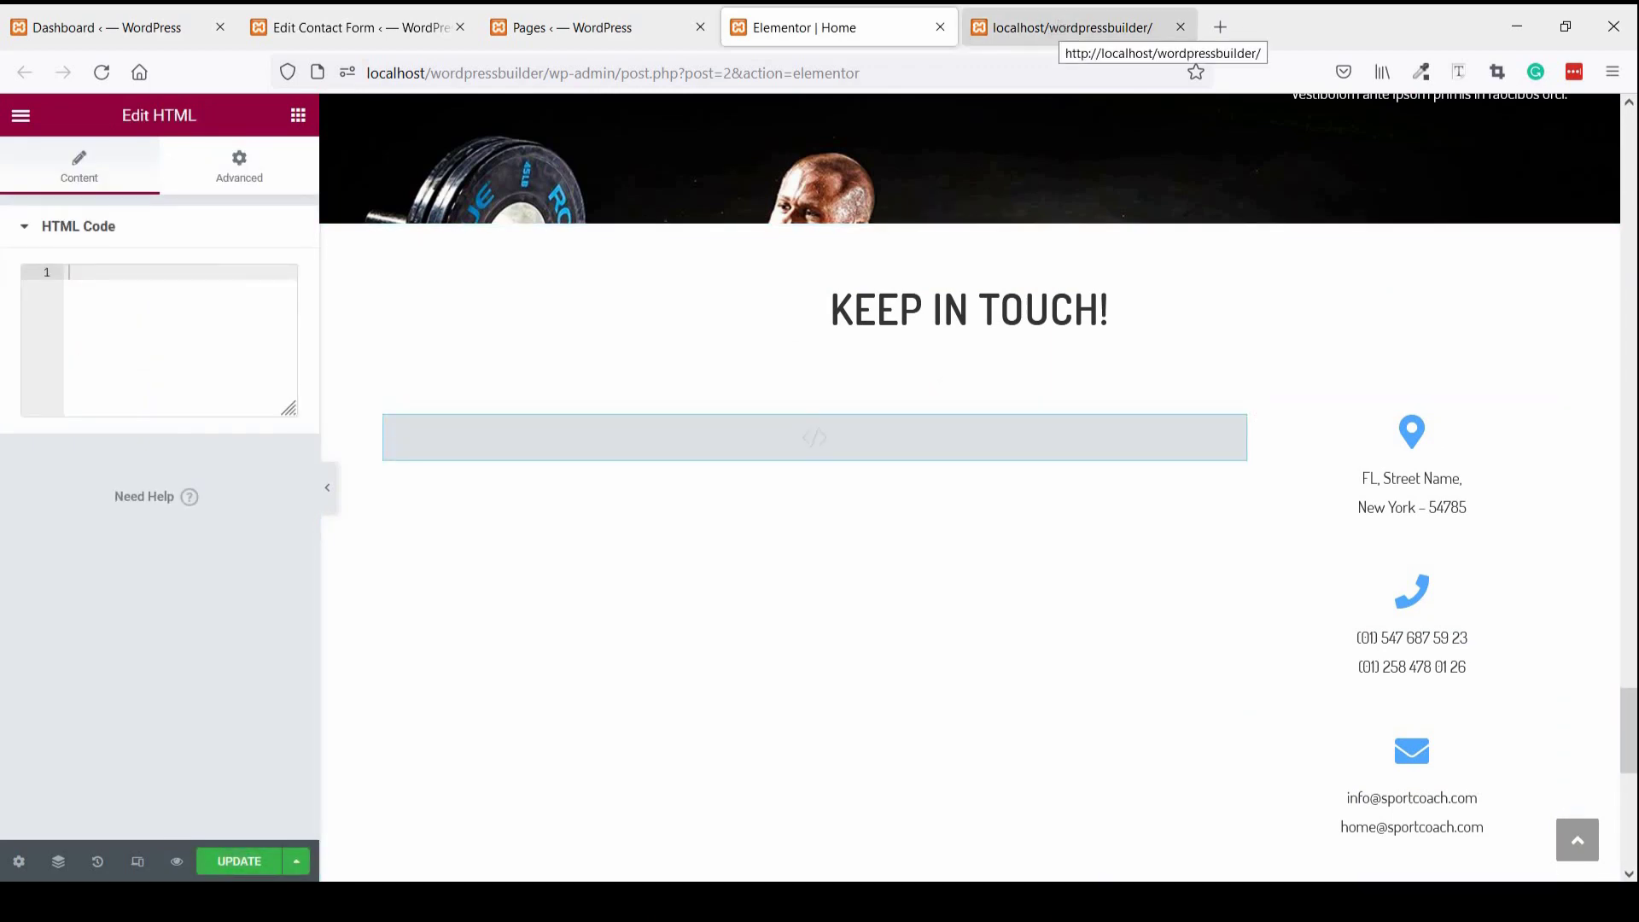
- Paste the form's copied shortcode into the HTML widget's code box and update the page
left_click(359, 27)
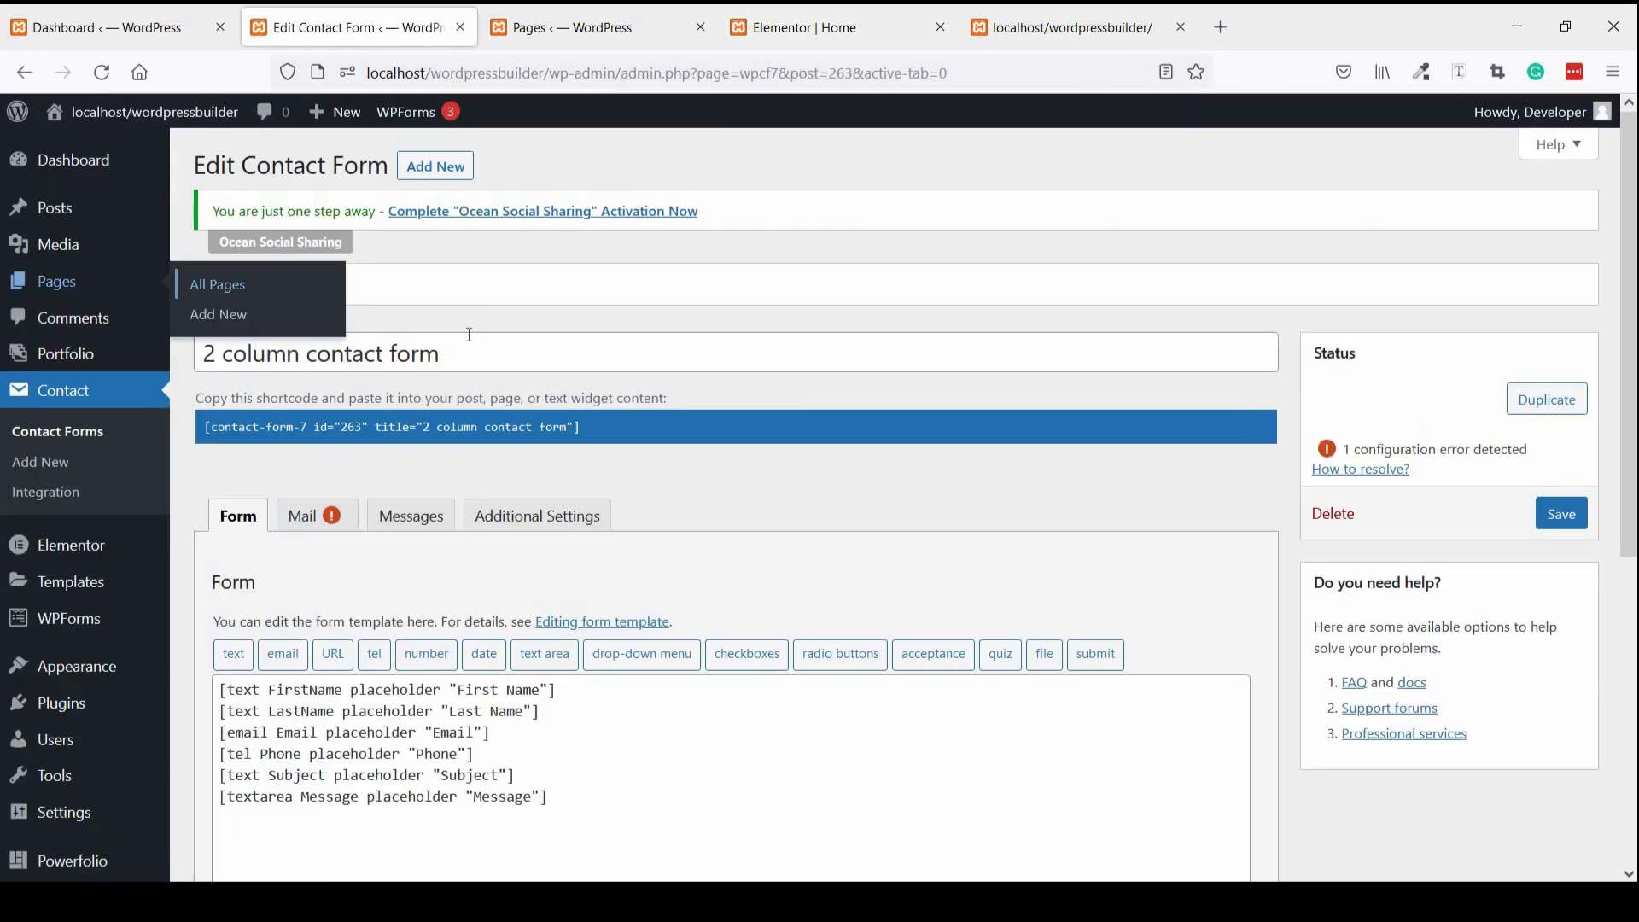
left_click(427, 427)
key("ctrl+c")
right_click(427, 427)
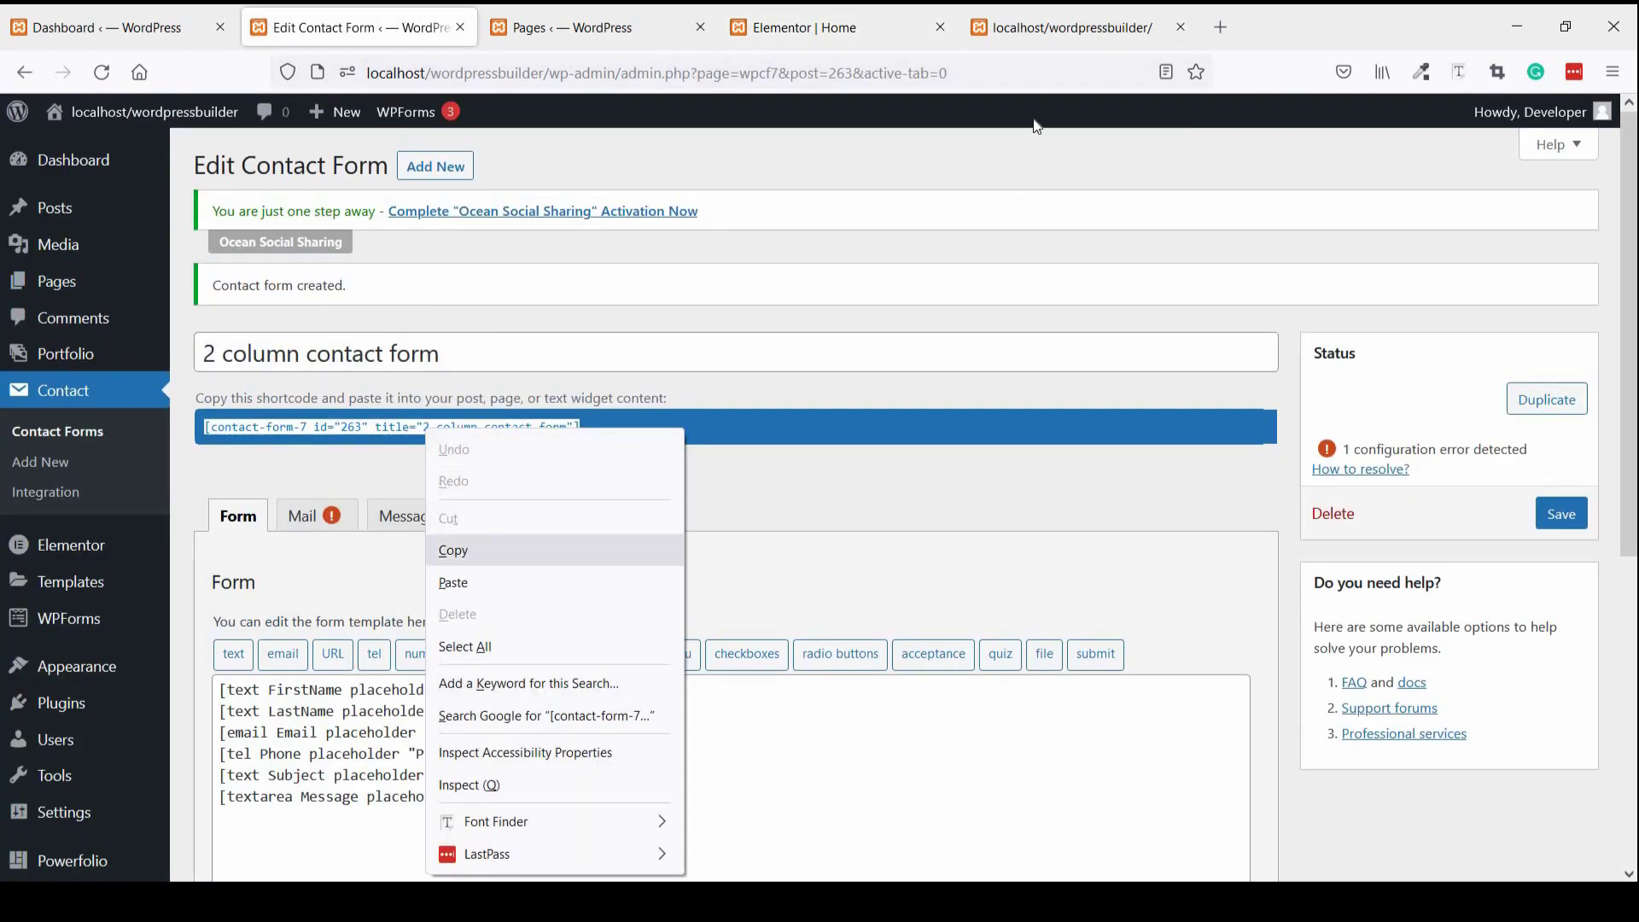
left_click(1041, 29)
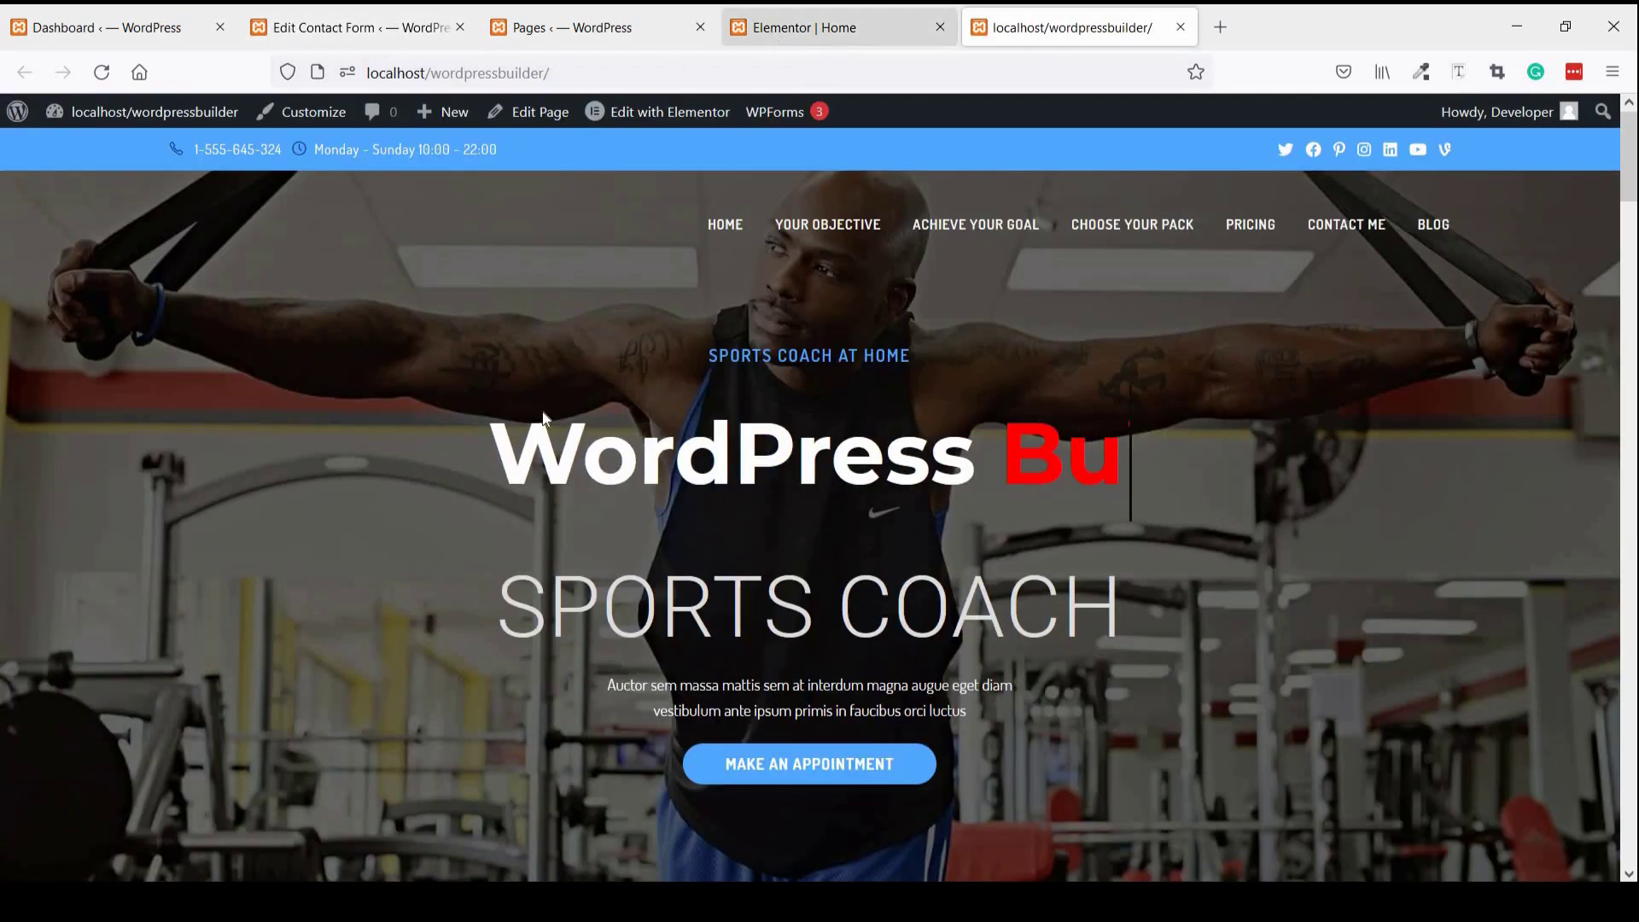
left_click(770, 32)
left_click(160, 317)
key("ctrl+v")
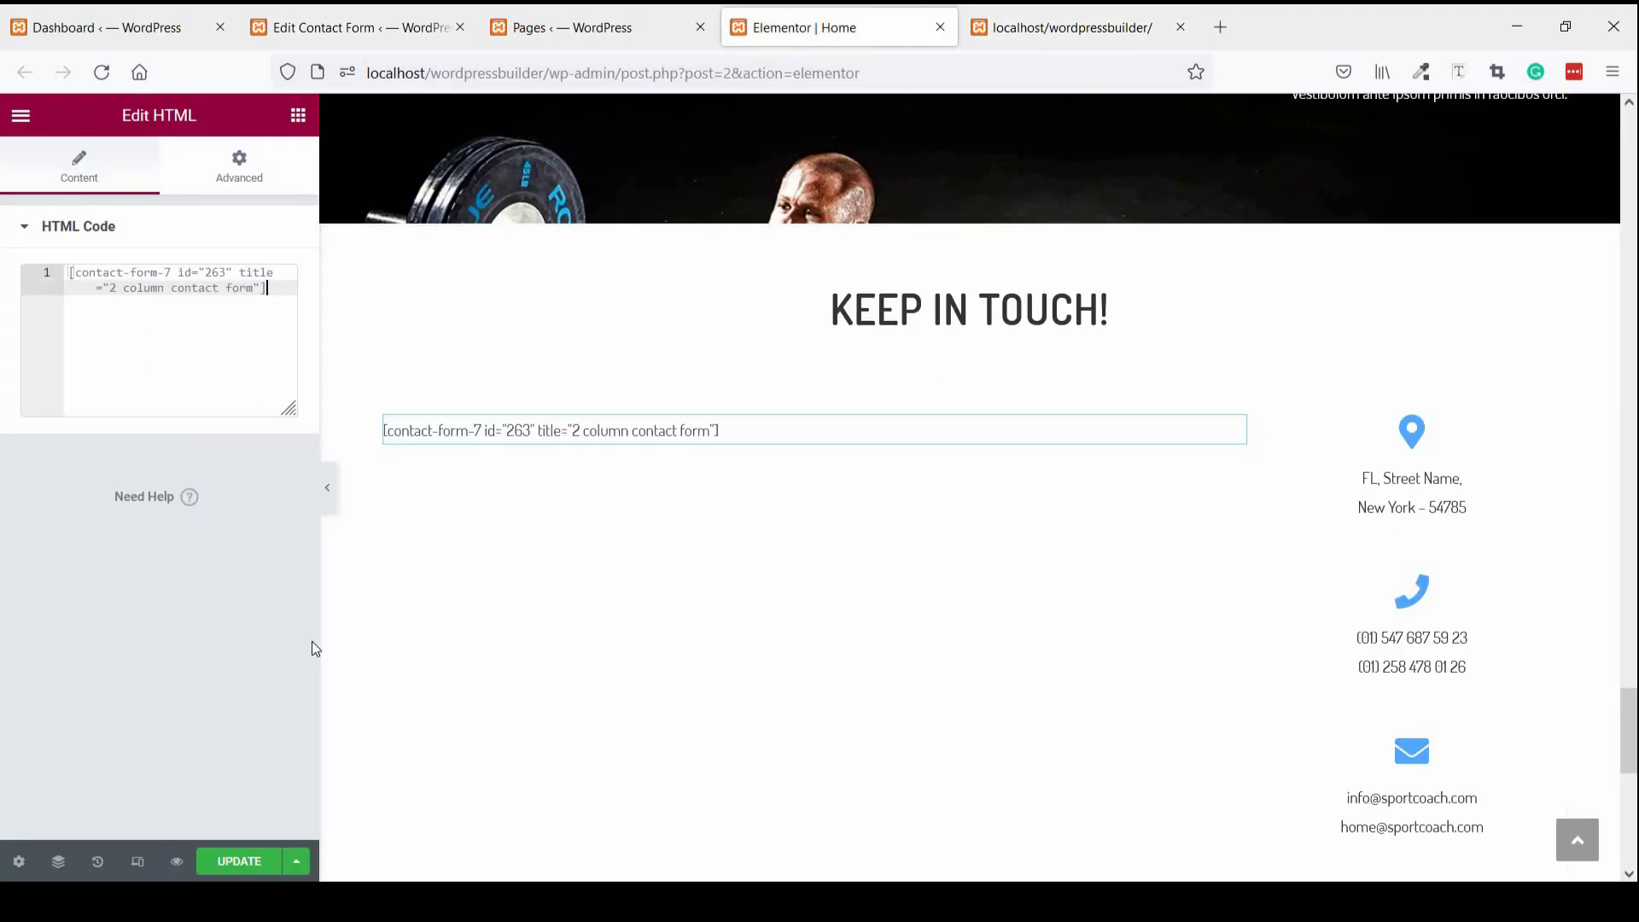
left_click(248, 863)
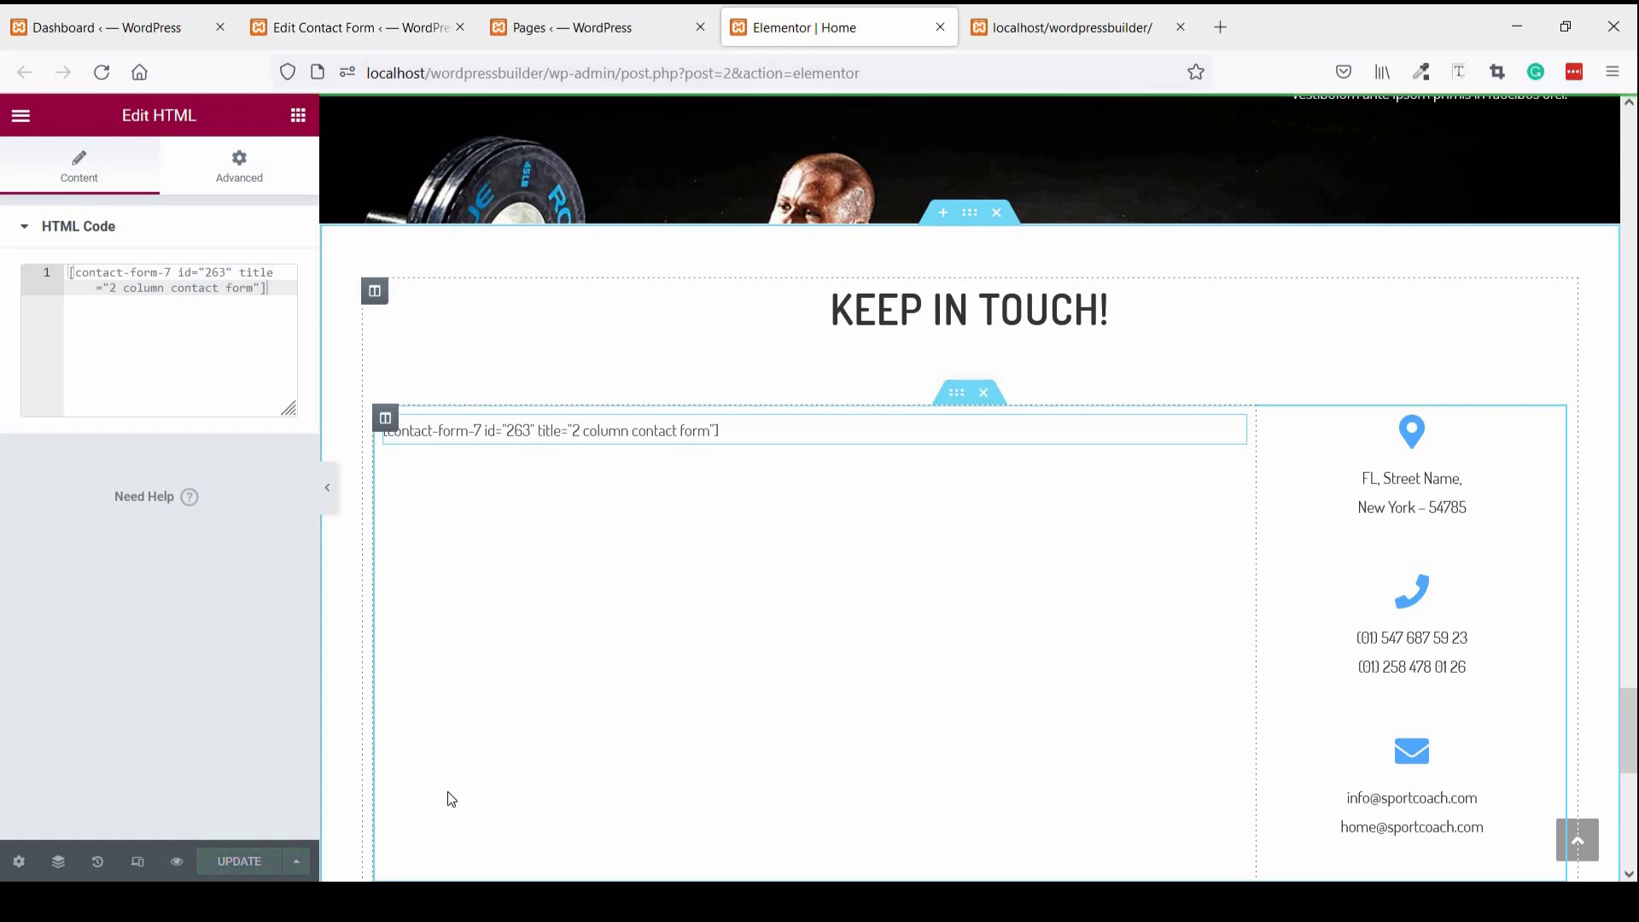
- Reload the live home page and scroll down to the six-field form in Keep in Touch
left_click(1053, 34)
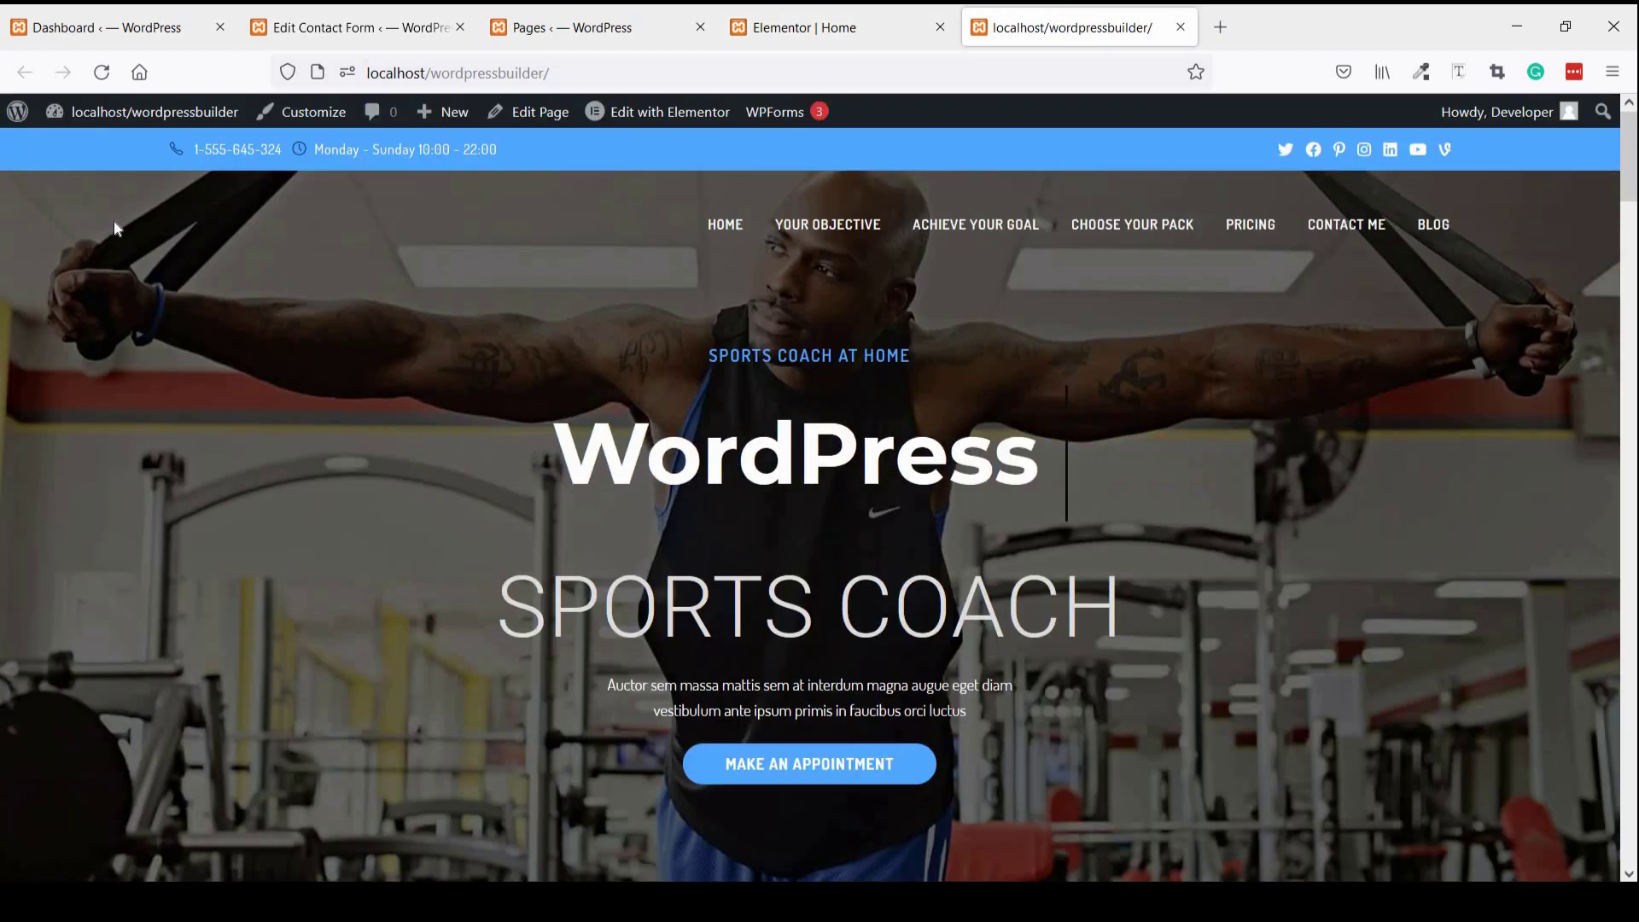
left_click(100, 73)
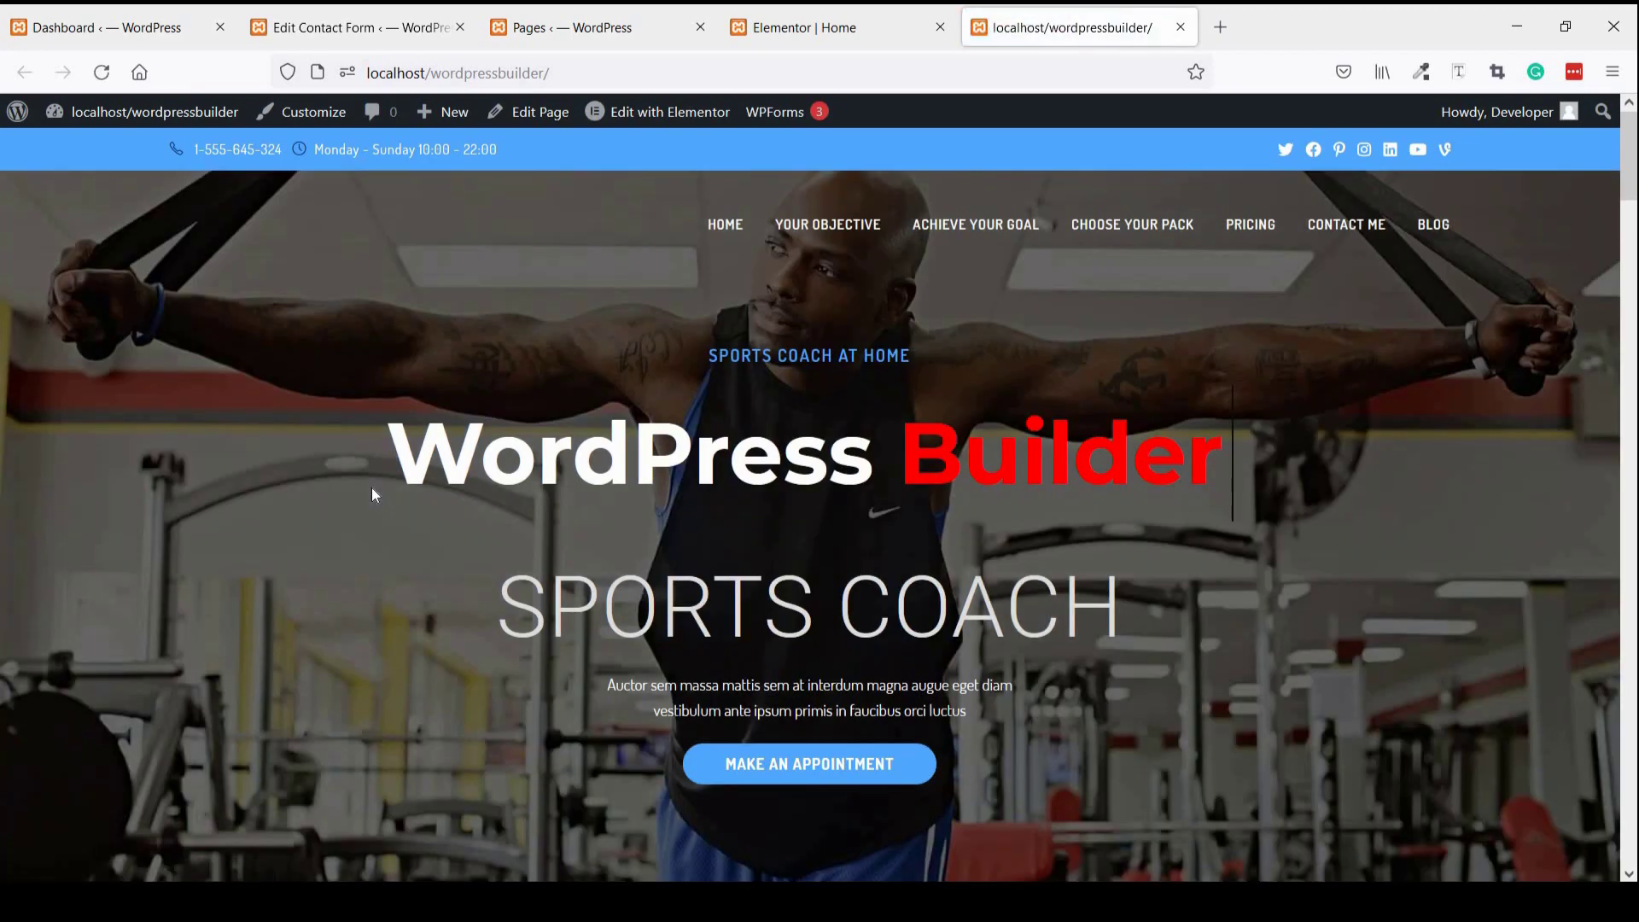
scroll(372, 489, "down", 10)
scroll(376, 478, "down", 15)
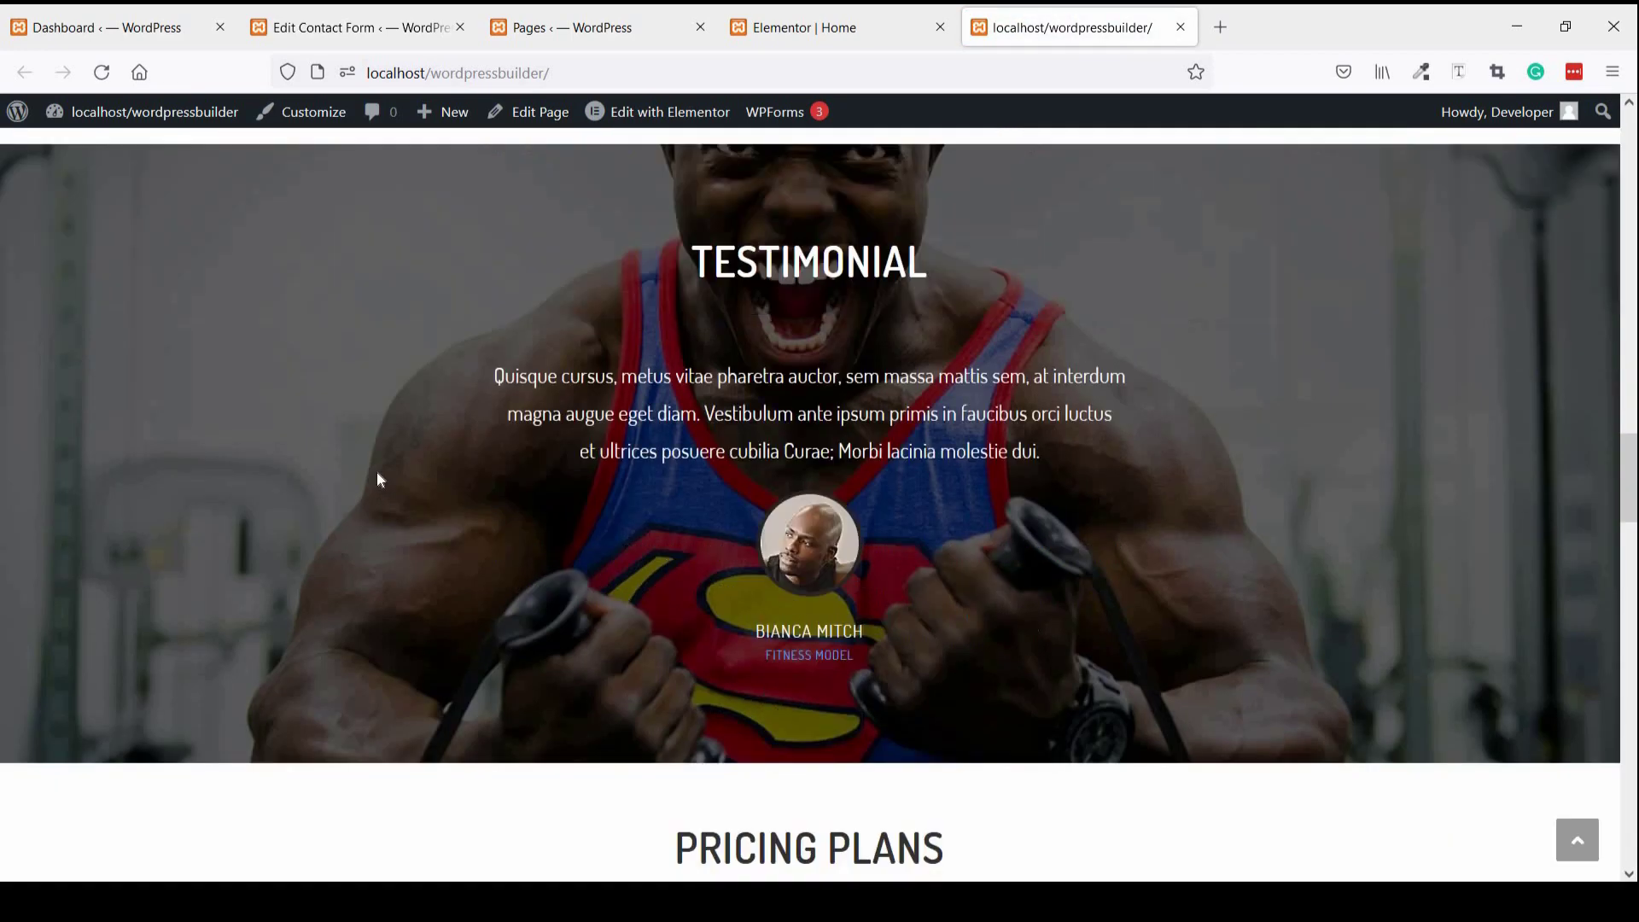
scroll(378, 471, "down", 10)
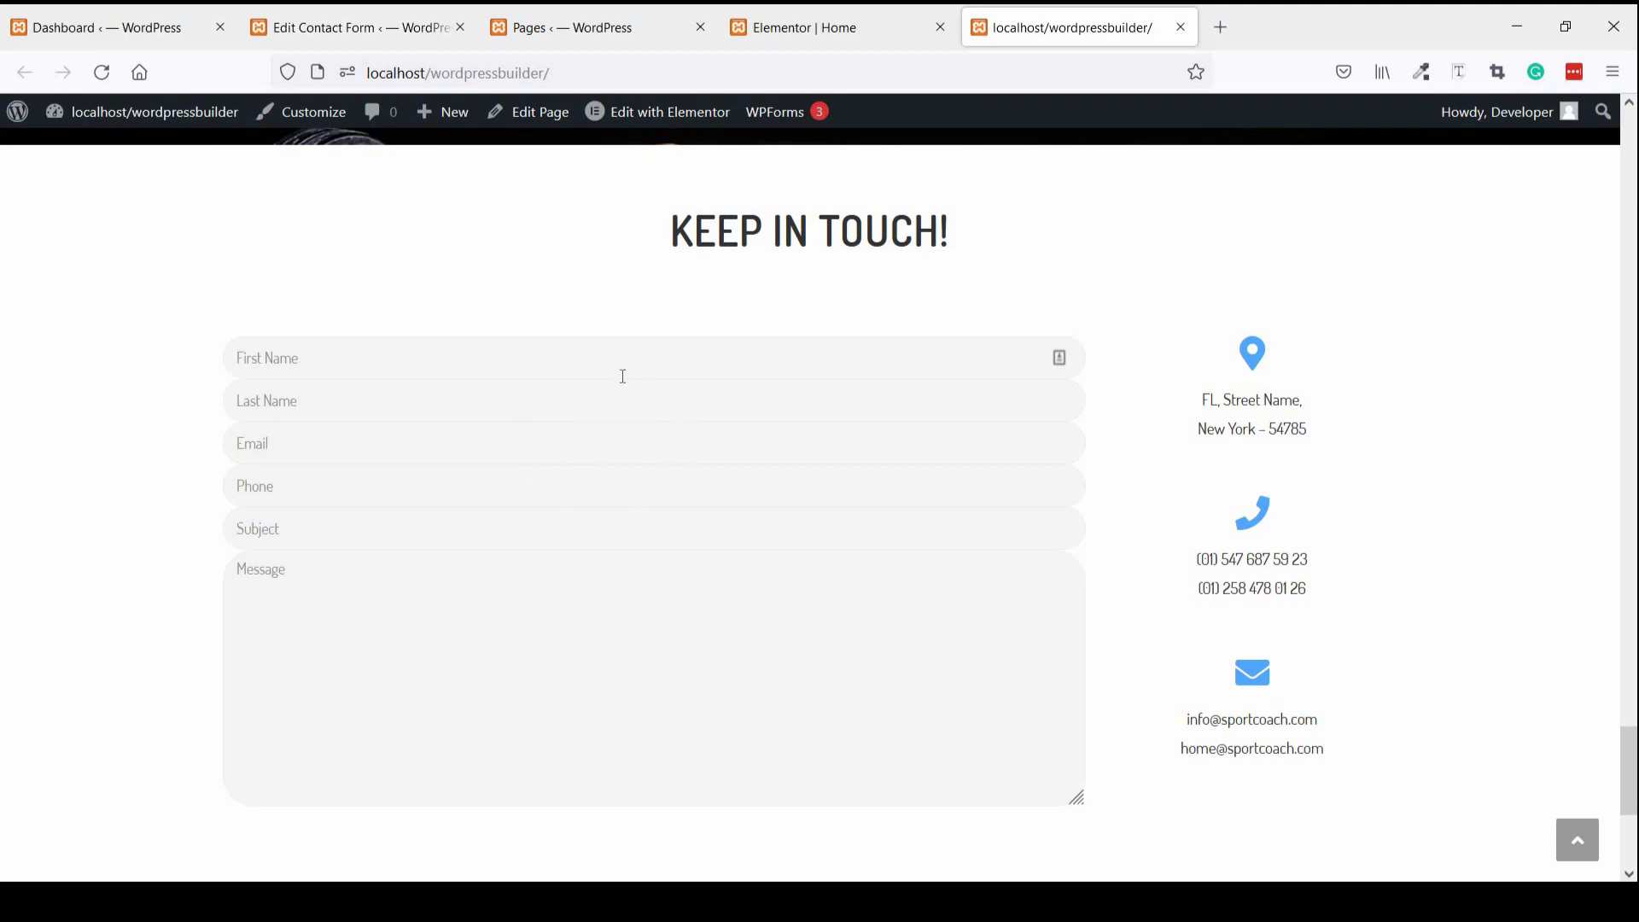
- Type a <div class="clearfix"> wrapper below the six field tags in the form template
left_click(291, 28)
scroll(577, 536, "down", 2)
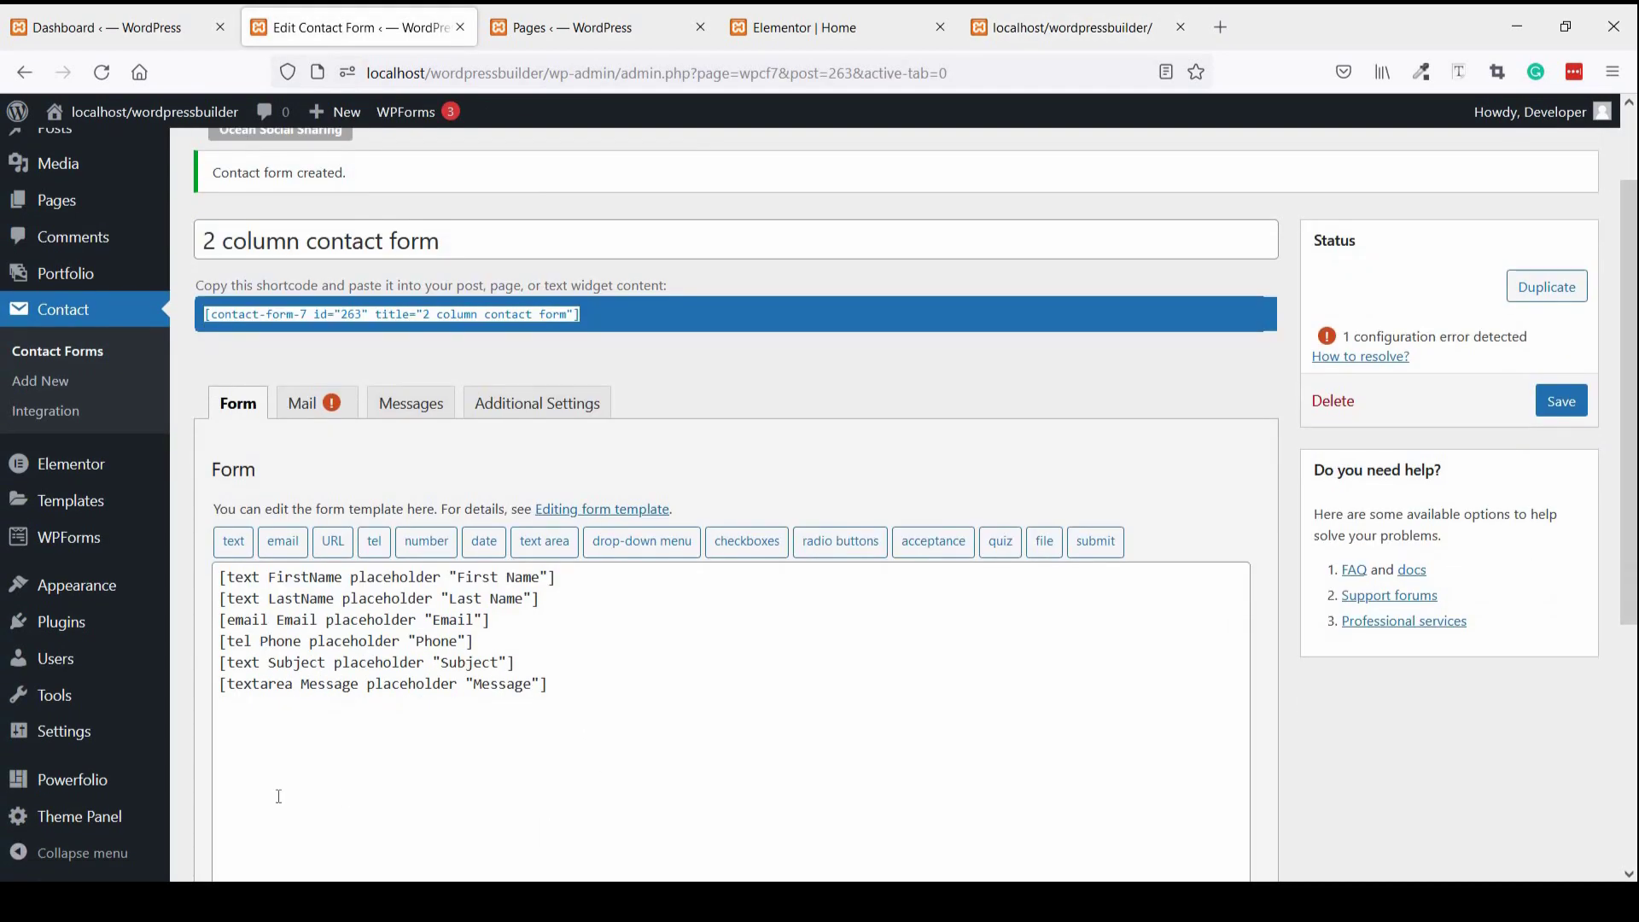
left_click(580, 713)
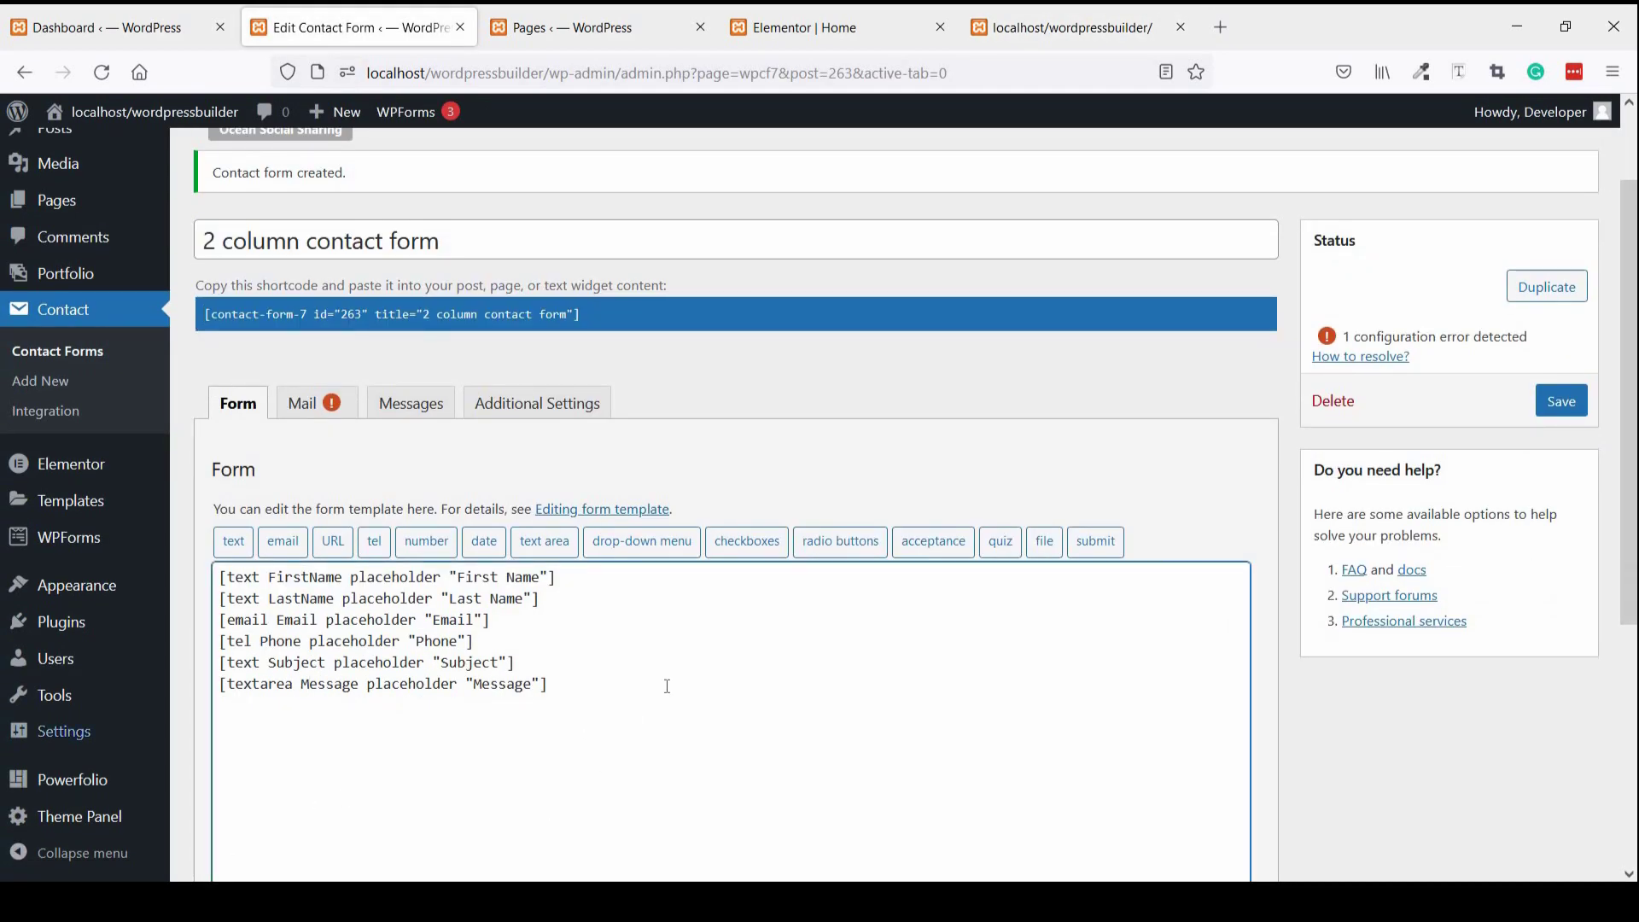
scroll(656, 649, "down", 4)
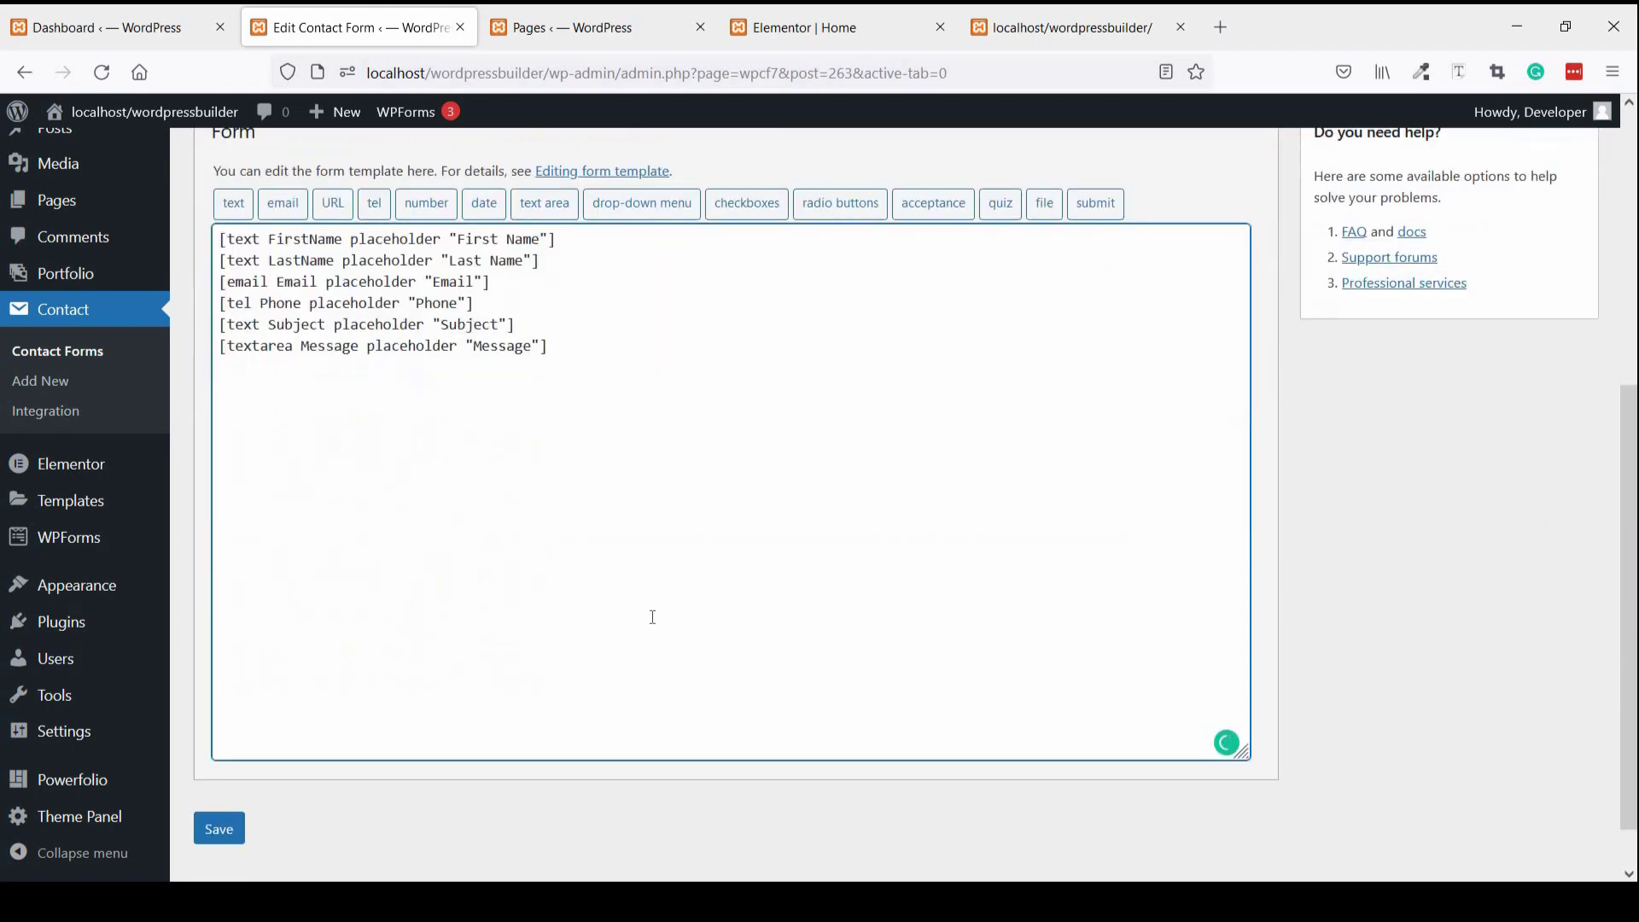
key("Return")
type("<div")
type("></")
type(" class")
type("=")
type("||")
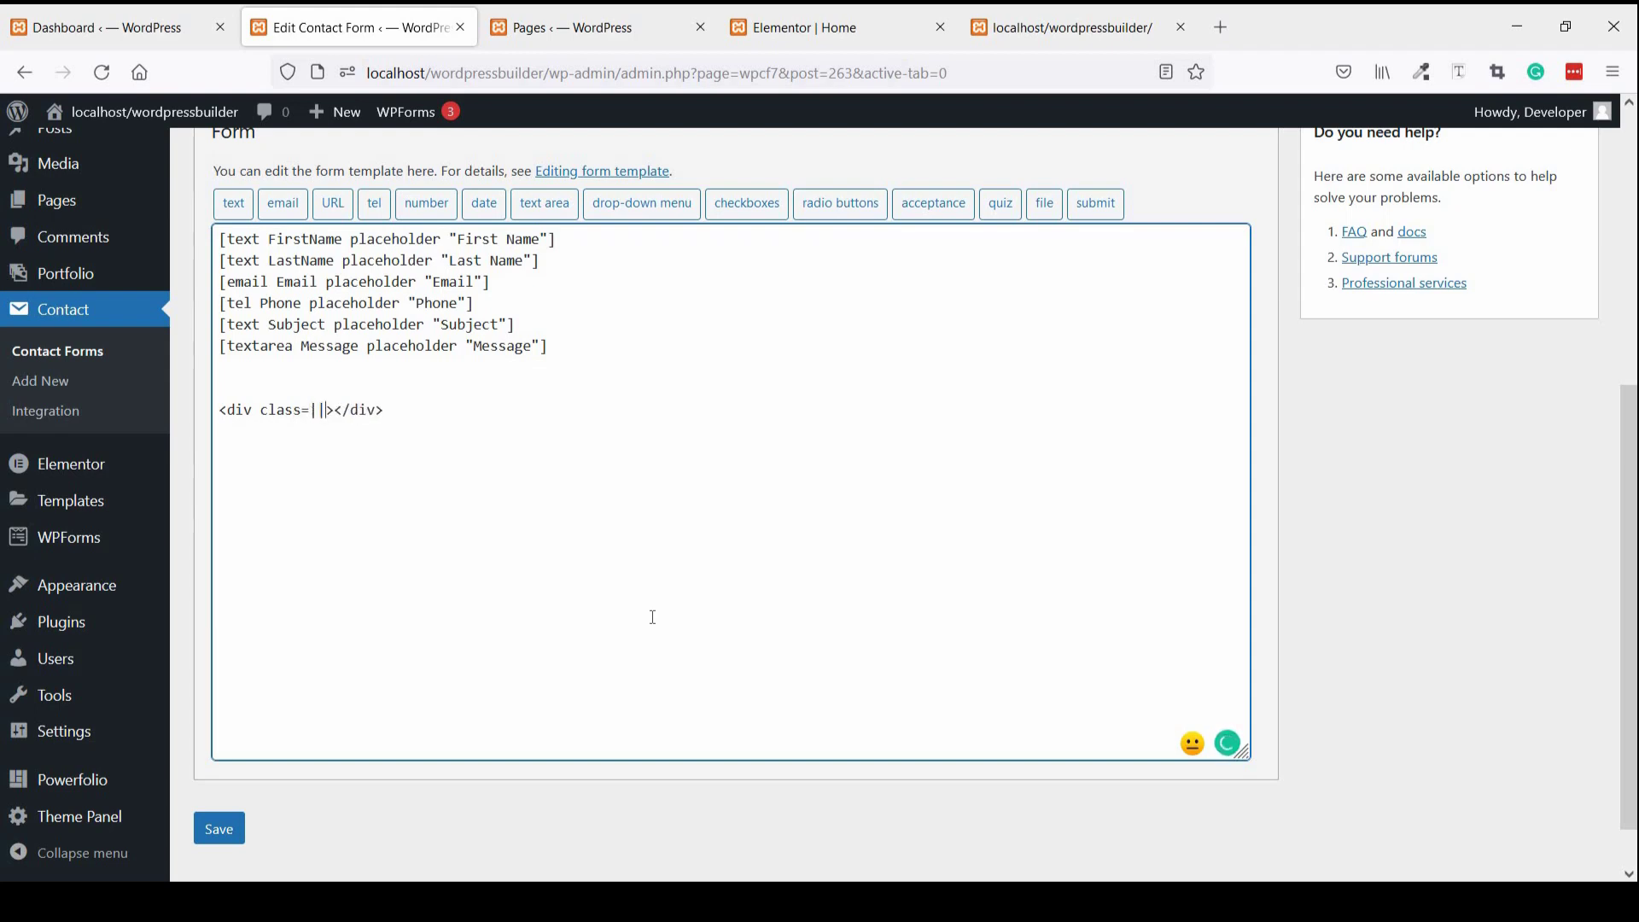
key("BackSpace")
key("BackSpace")
type("\"\"")
type("clear")
type("f")
type("ix")
- Nest an empty <div id="left"></div> inside the clearfix wrapper and select it
key("Right")
key("Right")
key("Return")
key("Return")
key("Return")
key("Return")
type("div")
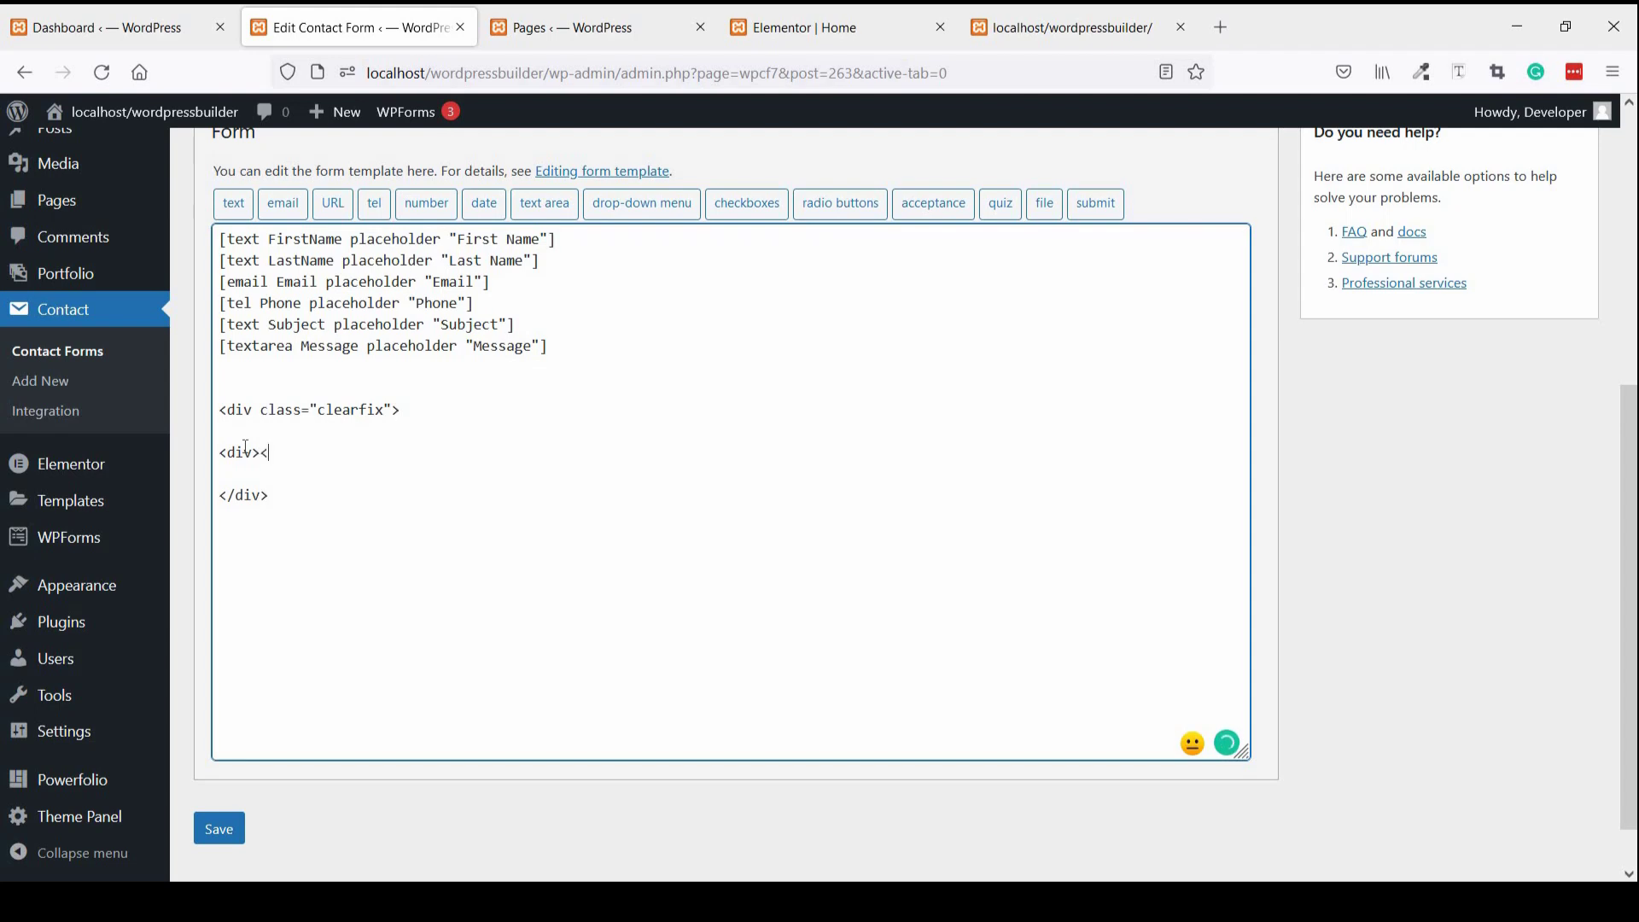
type("></div")
key("Return")
key("Return")
type("id")
type("=\"\"")
type("left")
left_click_drag(220, 452, 269, 495)
key("ctrl+c")
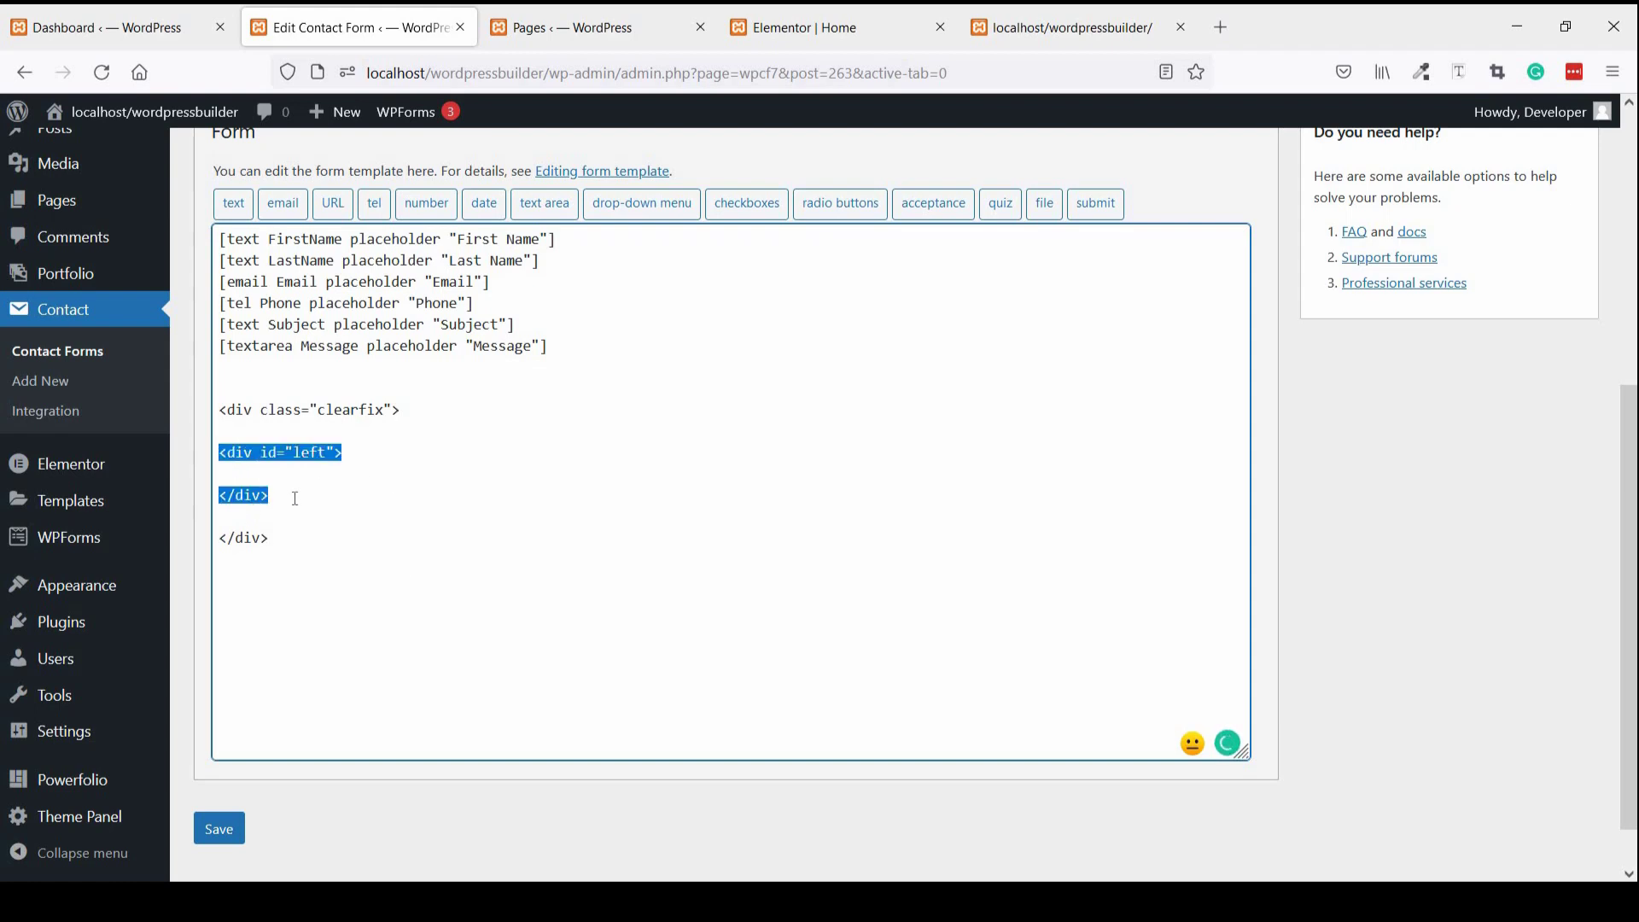
- Duplicate the left div, putting FirstName/LastName in the first and Email/Phone in the second
left_click(295, 500)
key("Return")
key("Return")
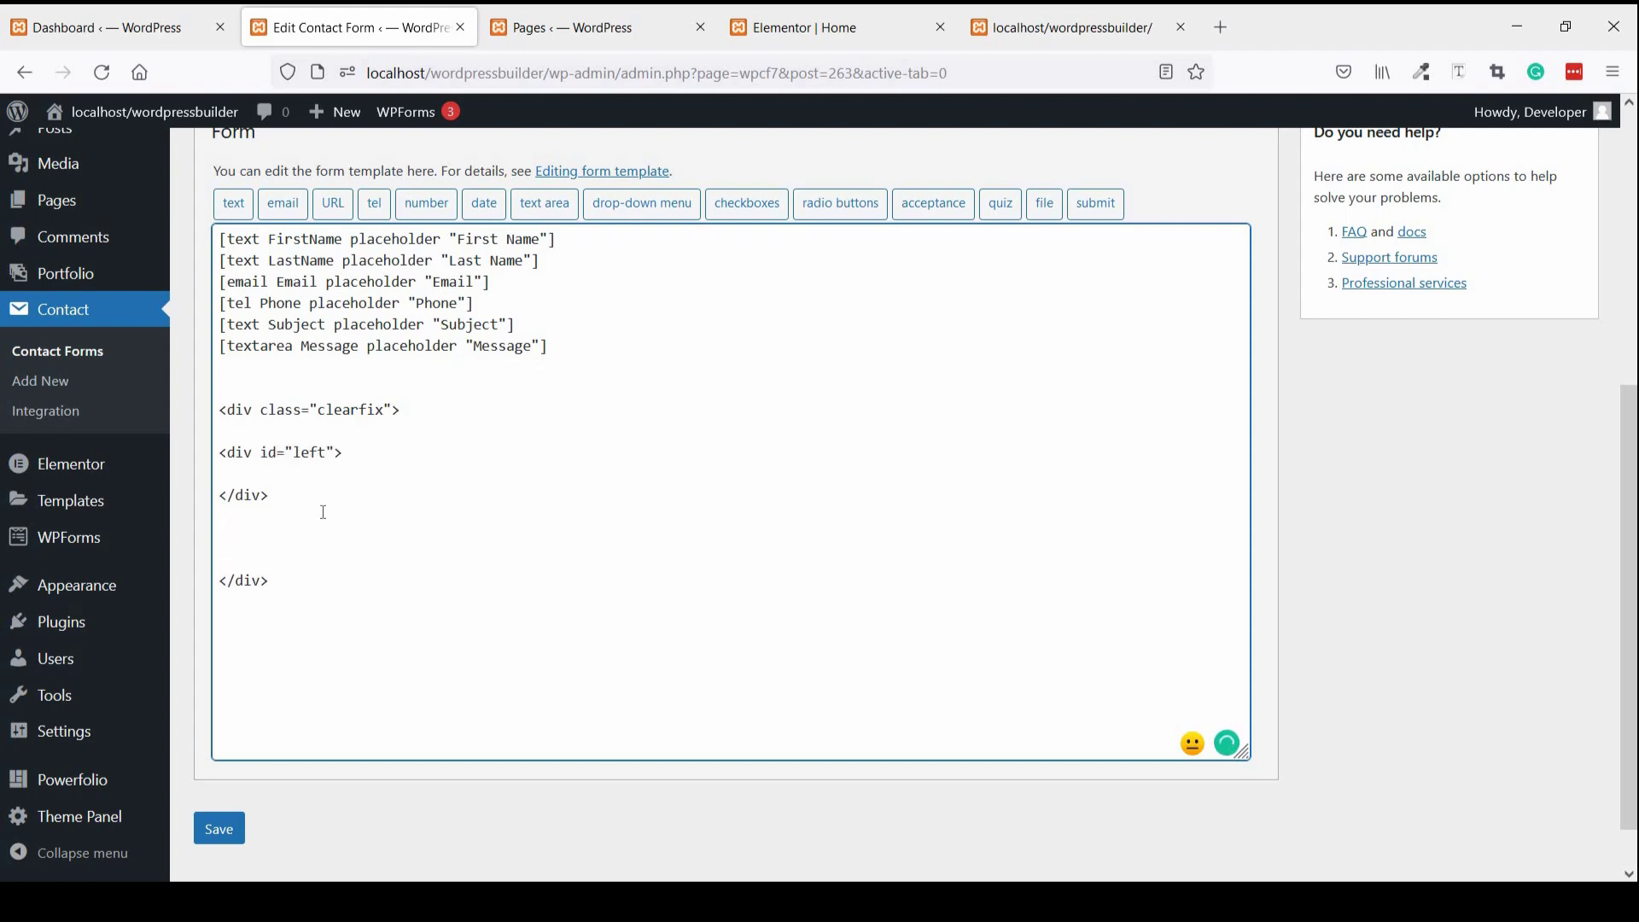
key("ctrl+v")
scroll(509, 373, "up", 1)
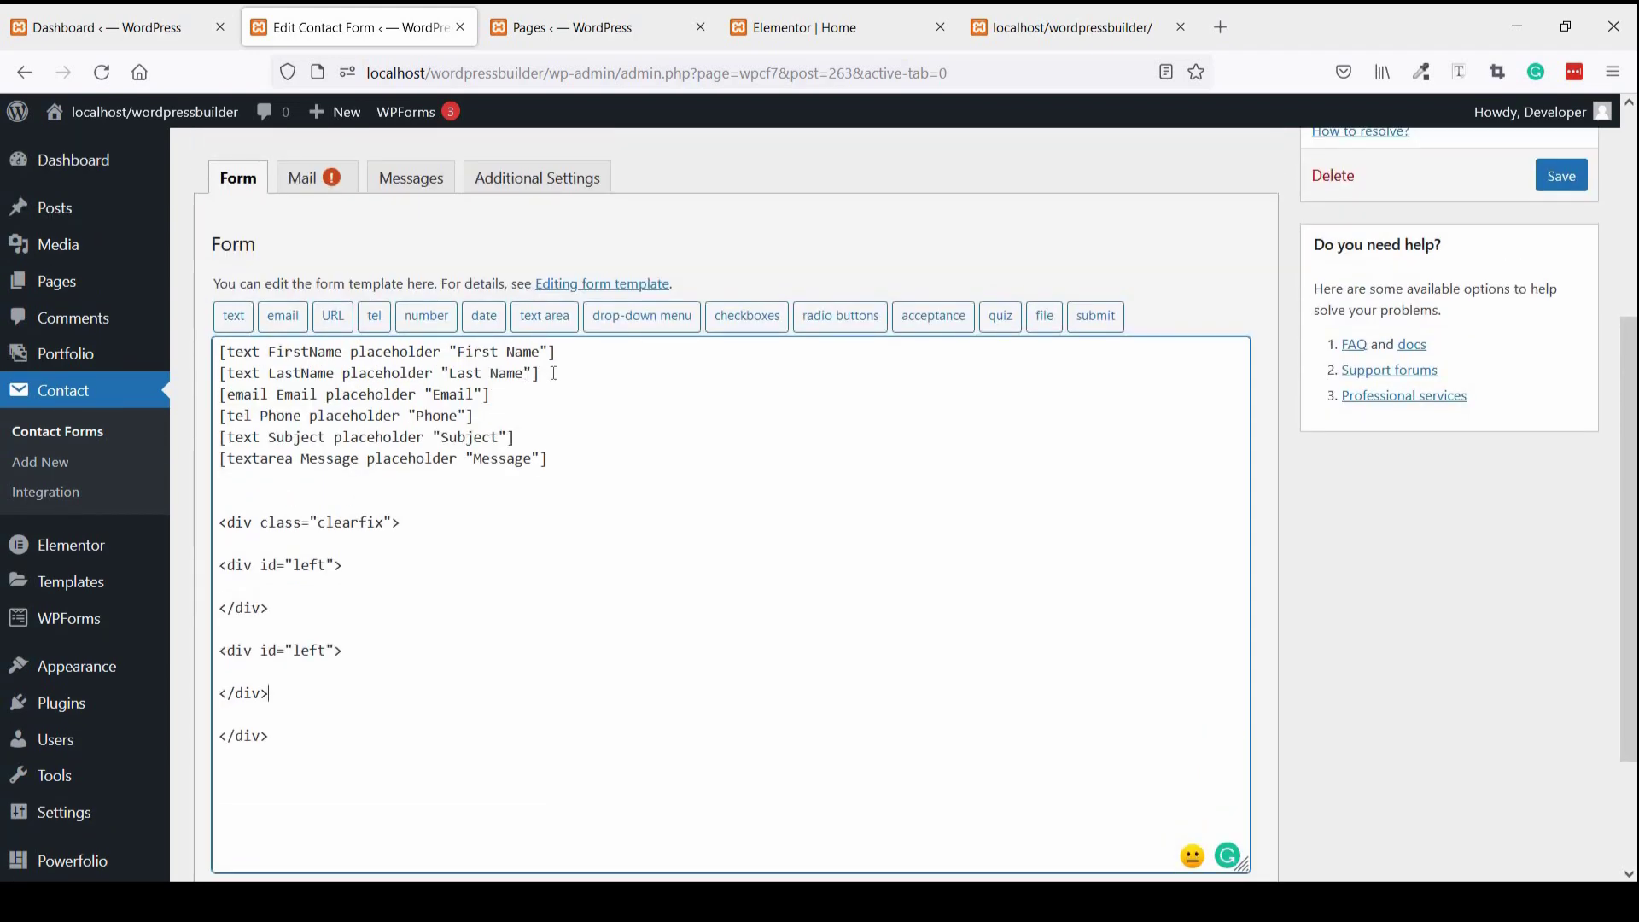
left_click_drag(540, 373, 219, 351)
key("ctrl+c")
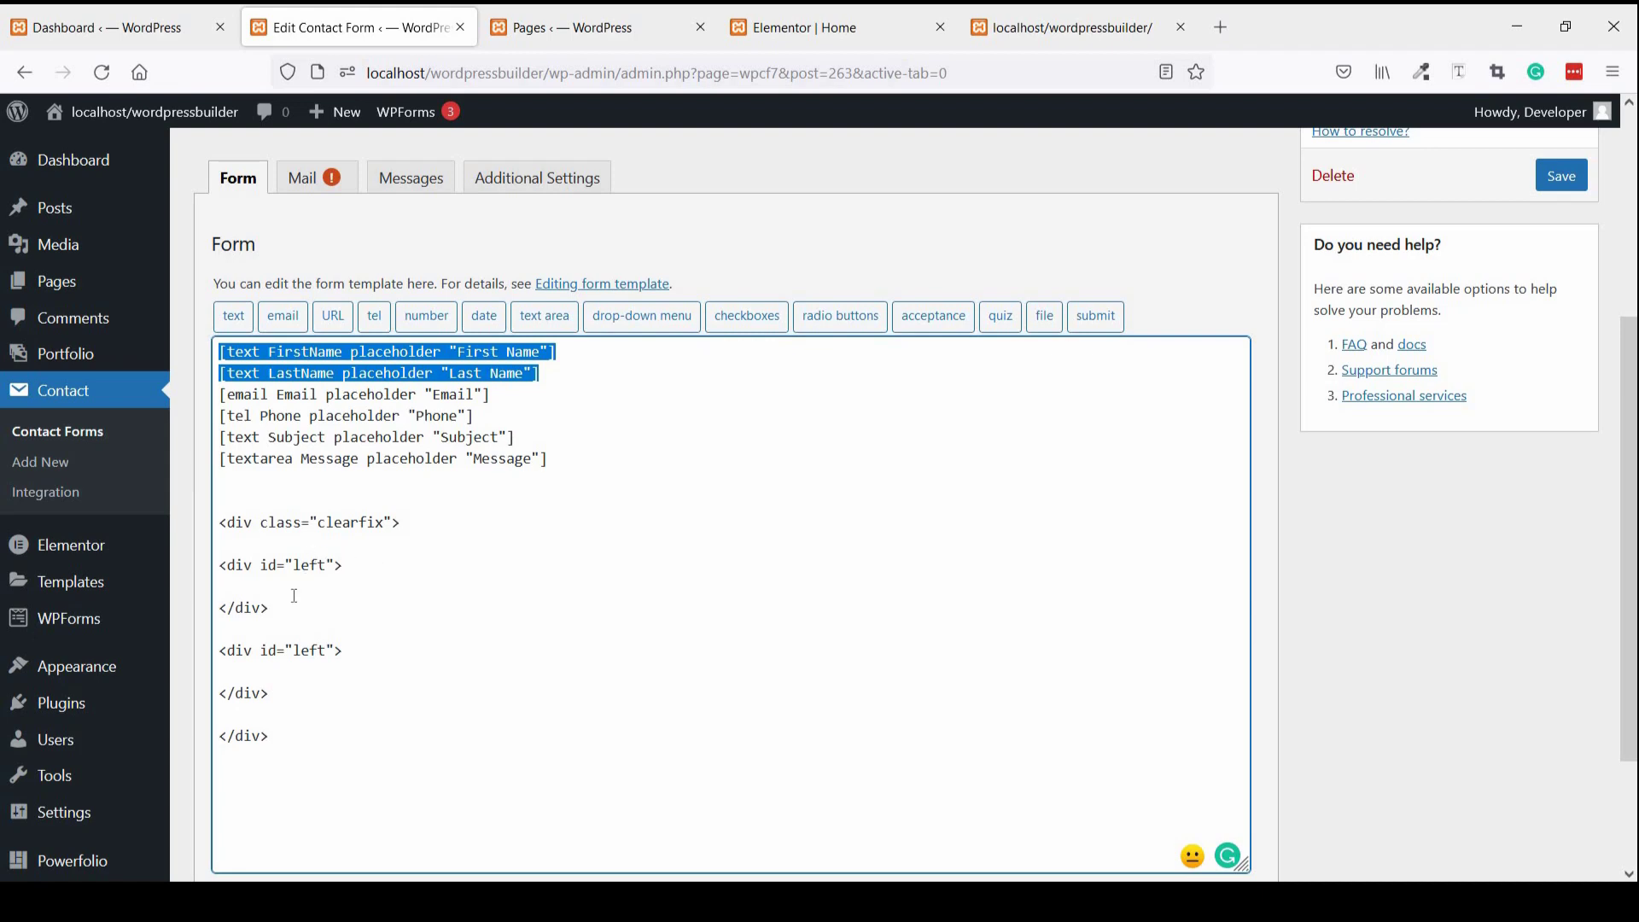
left_click(346, 584)
key("ctrl+v")
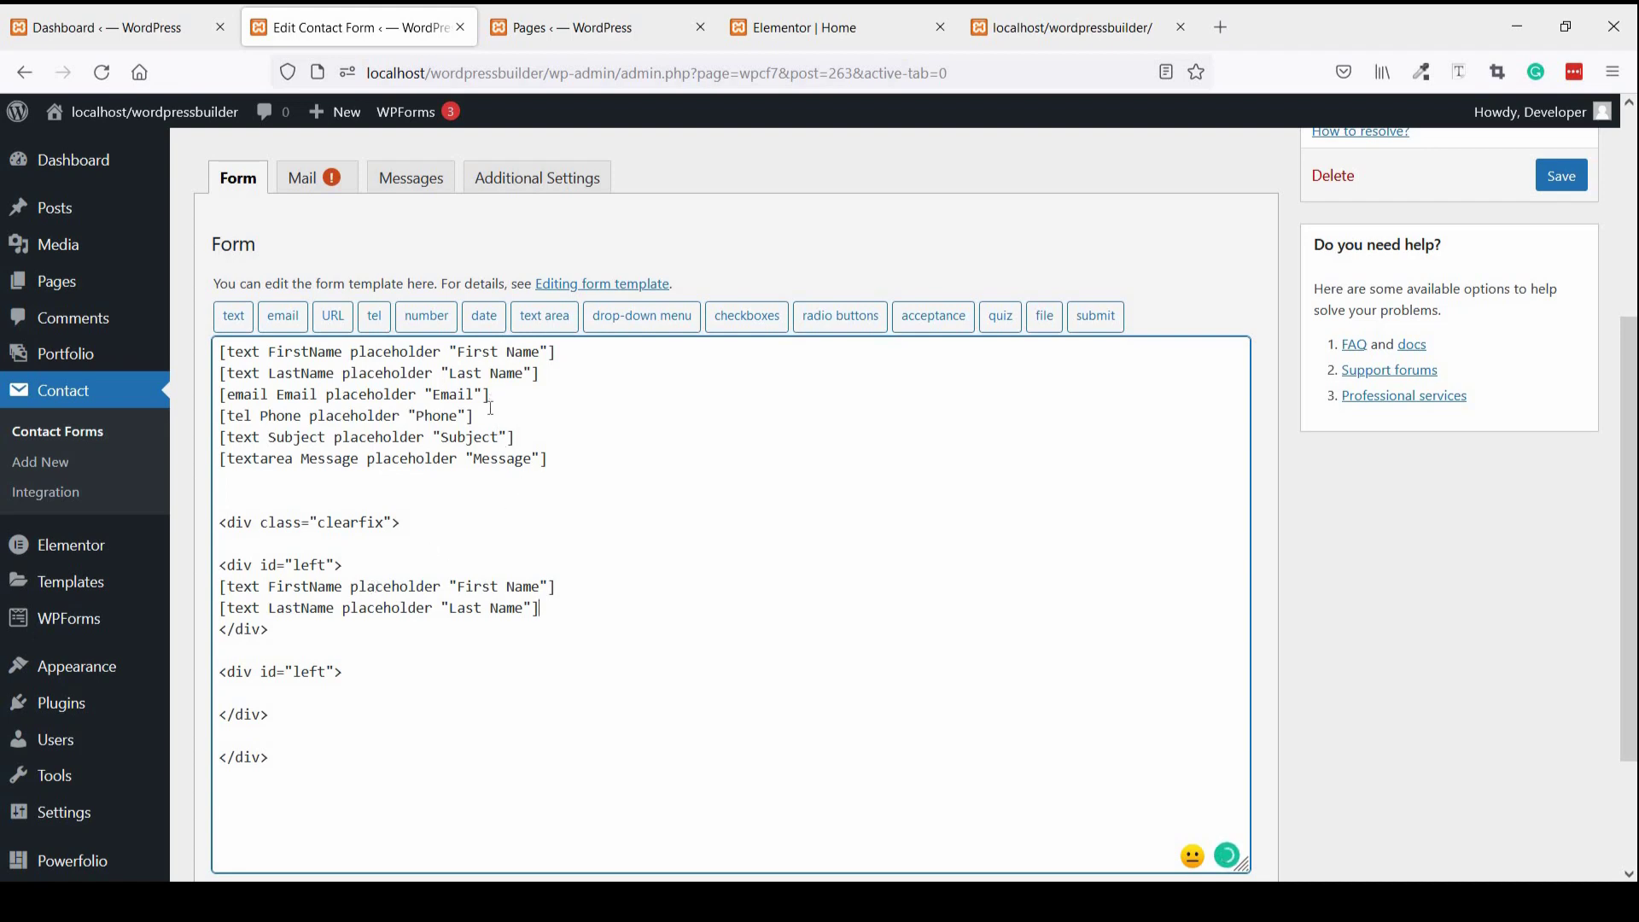
left_click_drag(483, 416, 219, 395)
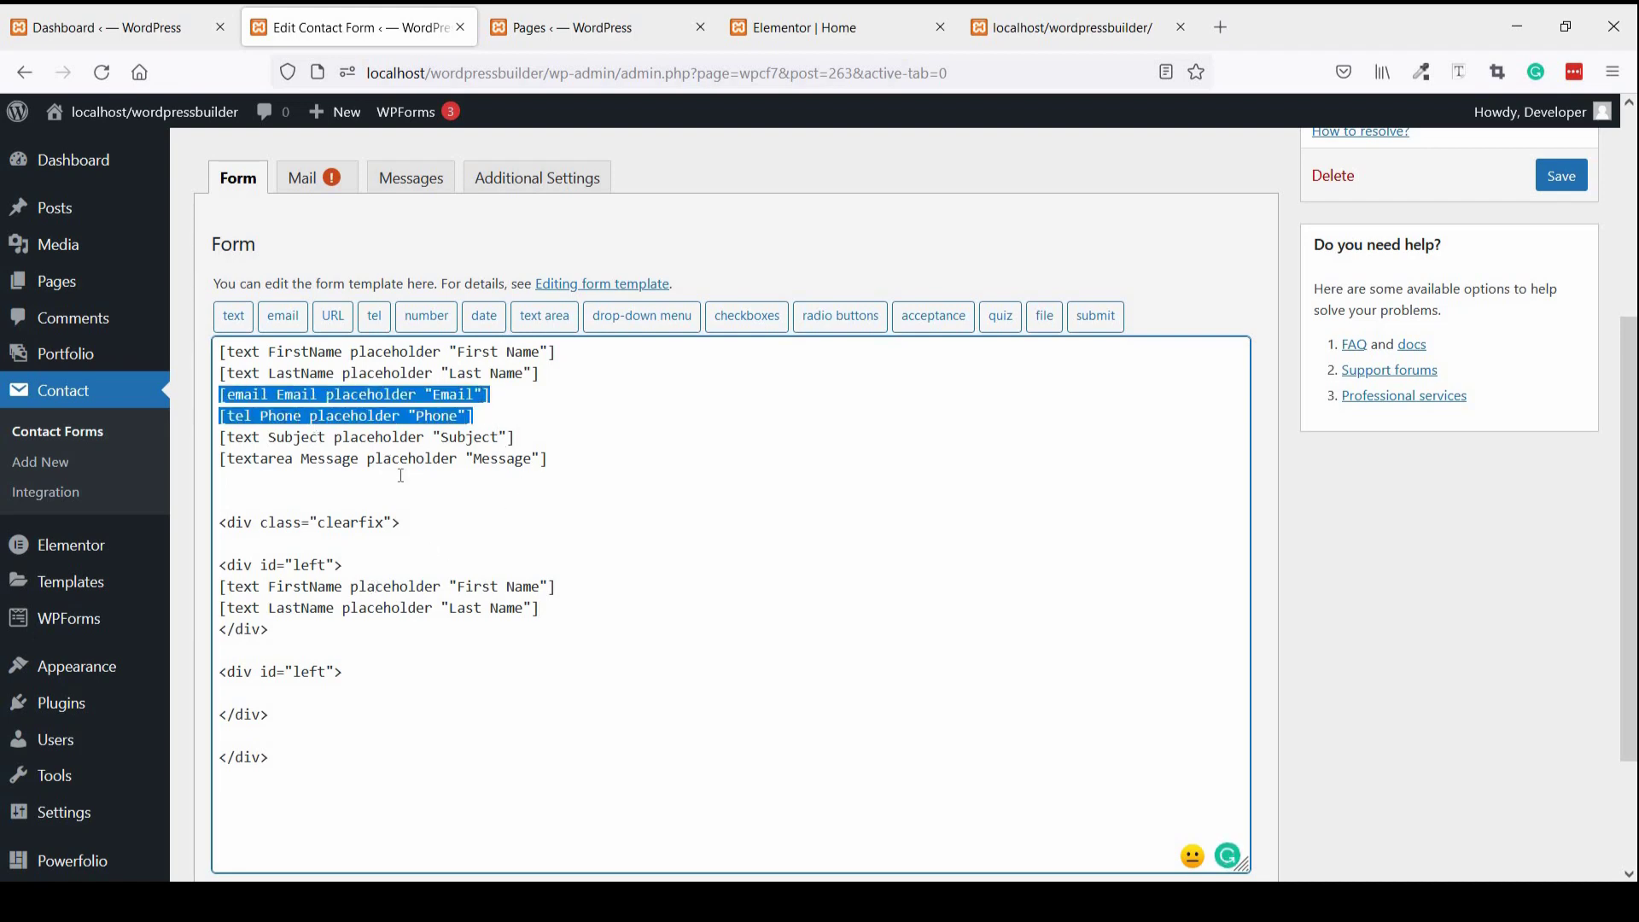
key("ctrl+c")
left_click(288, 691)
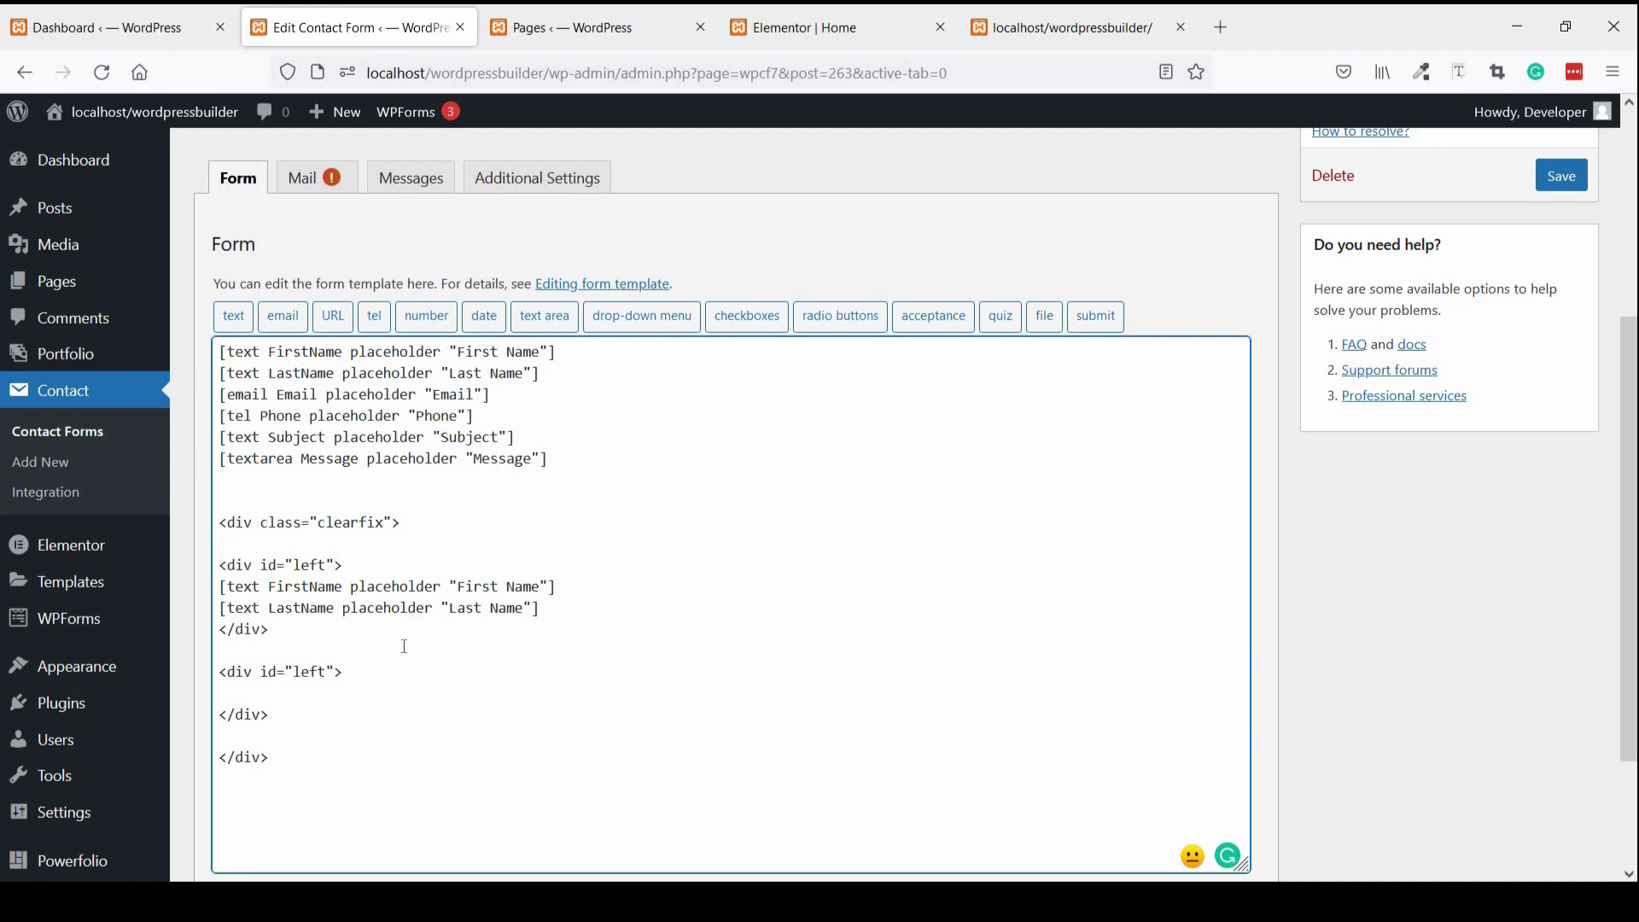
key("ctrl+v")
- Place the Subject and Message field lines below the clearfix wrapper
scroll(454, 630, "down", 2)
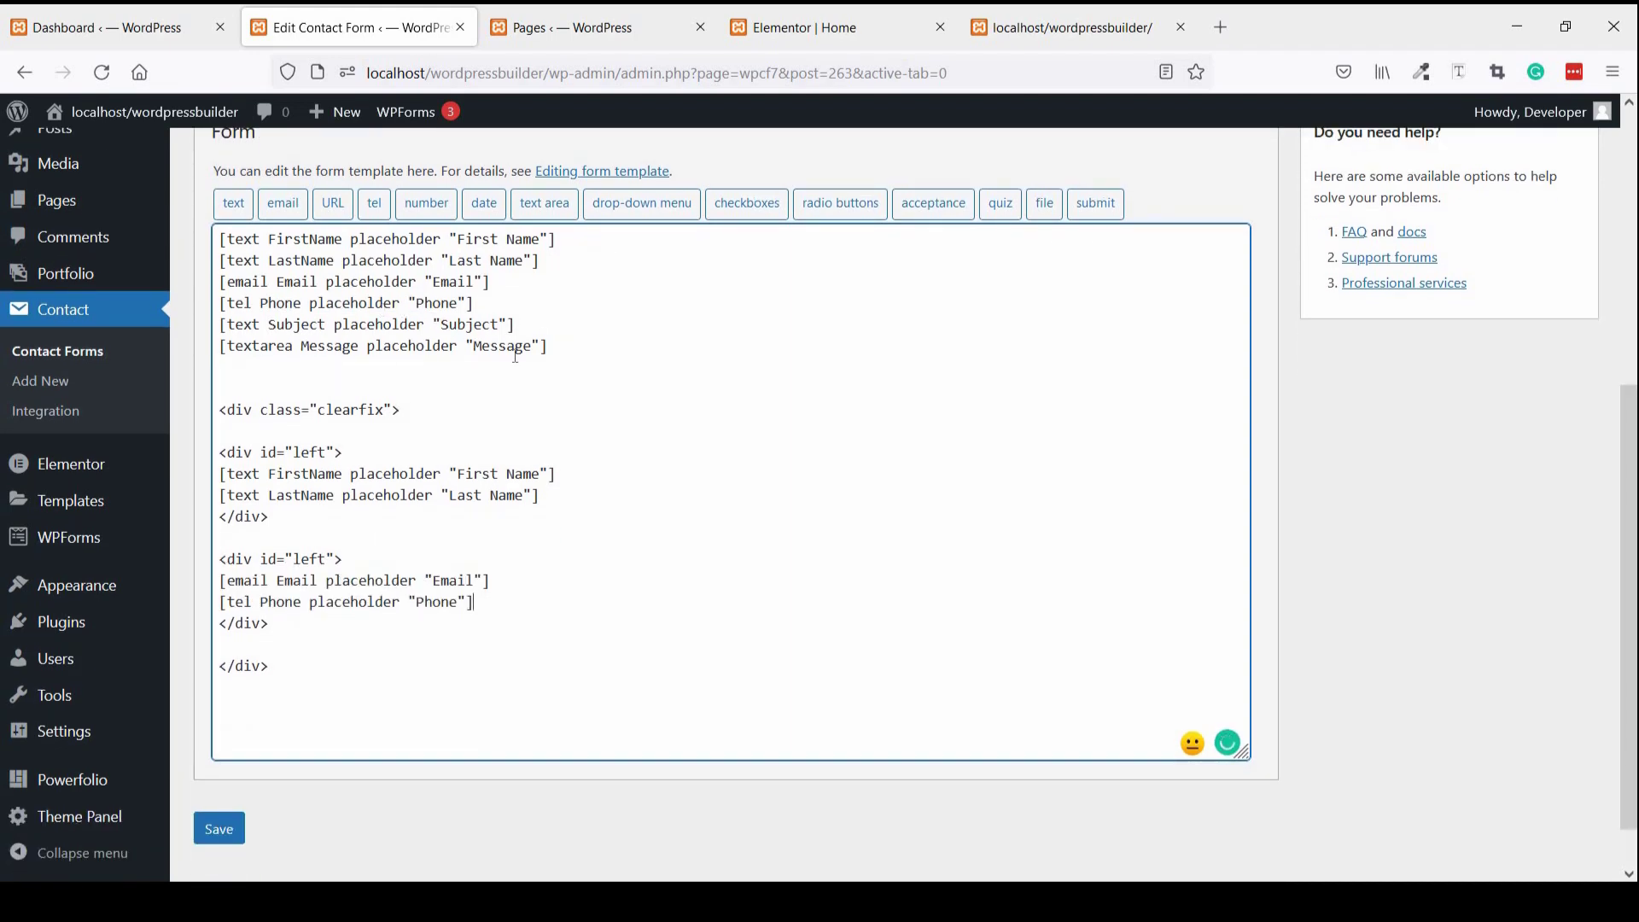
triple_click(219, 343)
left_click(220, 325, "shift")
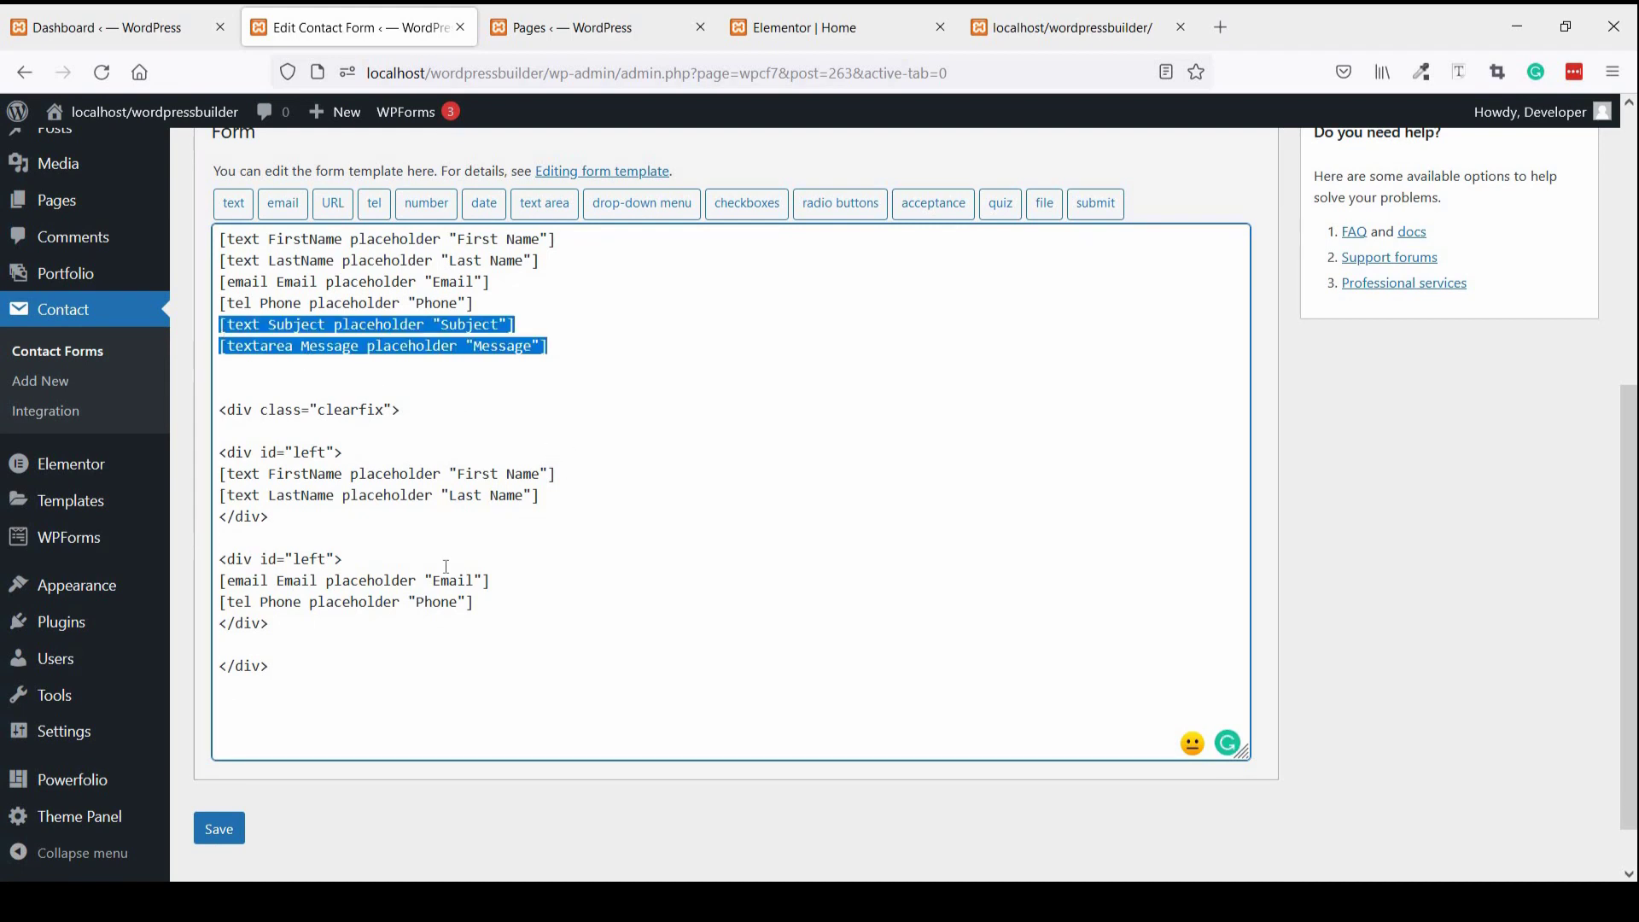
left_click(236, 667)
triple_click(300, 663)
left_click(303, 663)
key("ctrl+v")
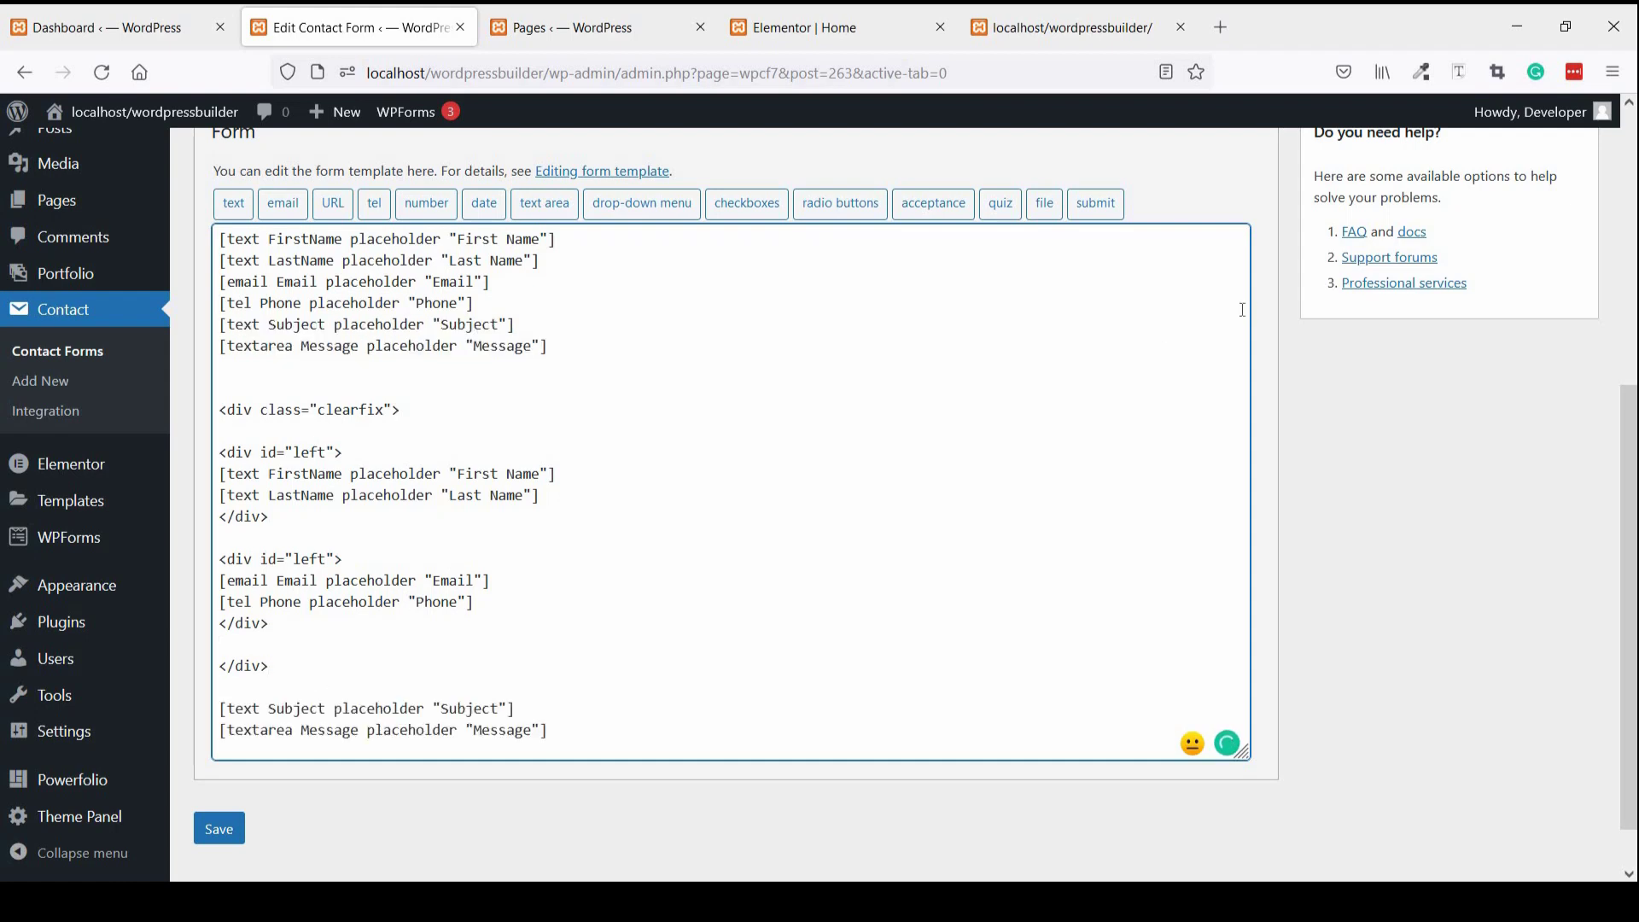
- Delete the original six field lines at the top and save the form
scroll(1113, 298, "up", 3)
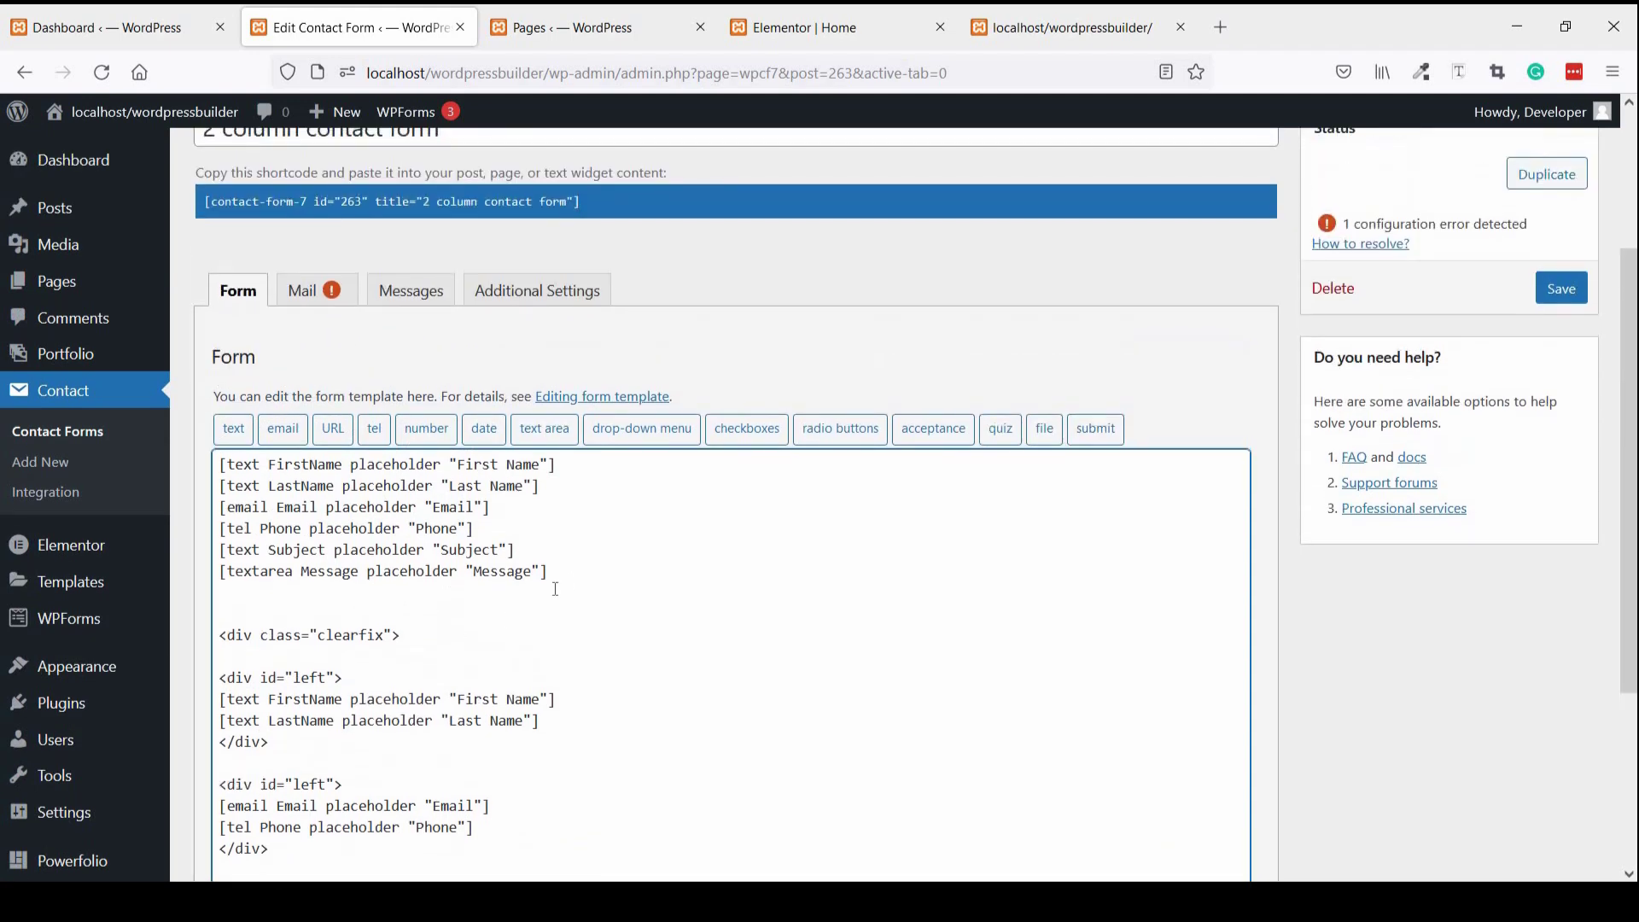
left_click_drag(219, 463, 548, 571)
key("BackSpace")
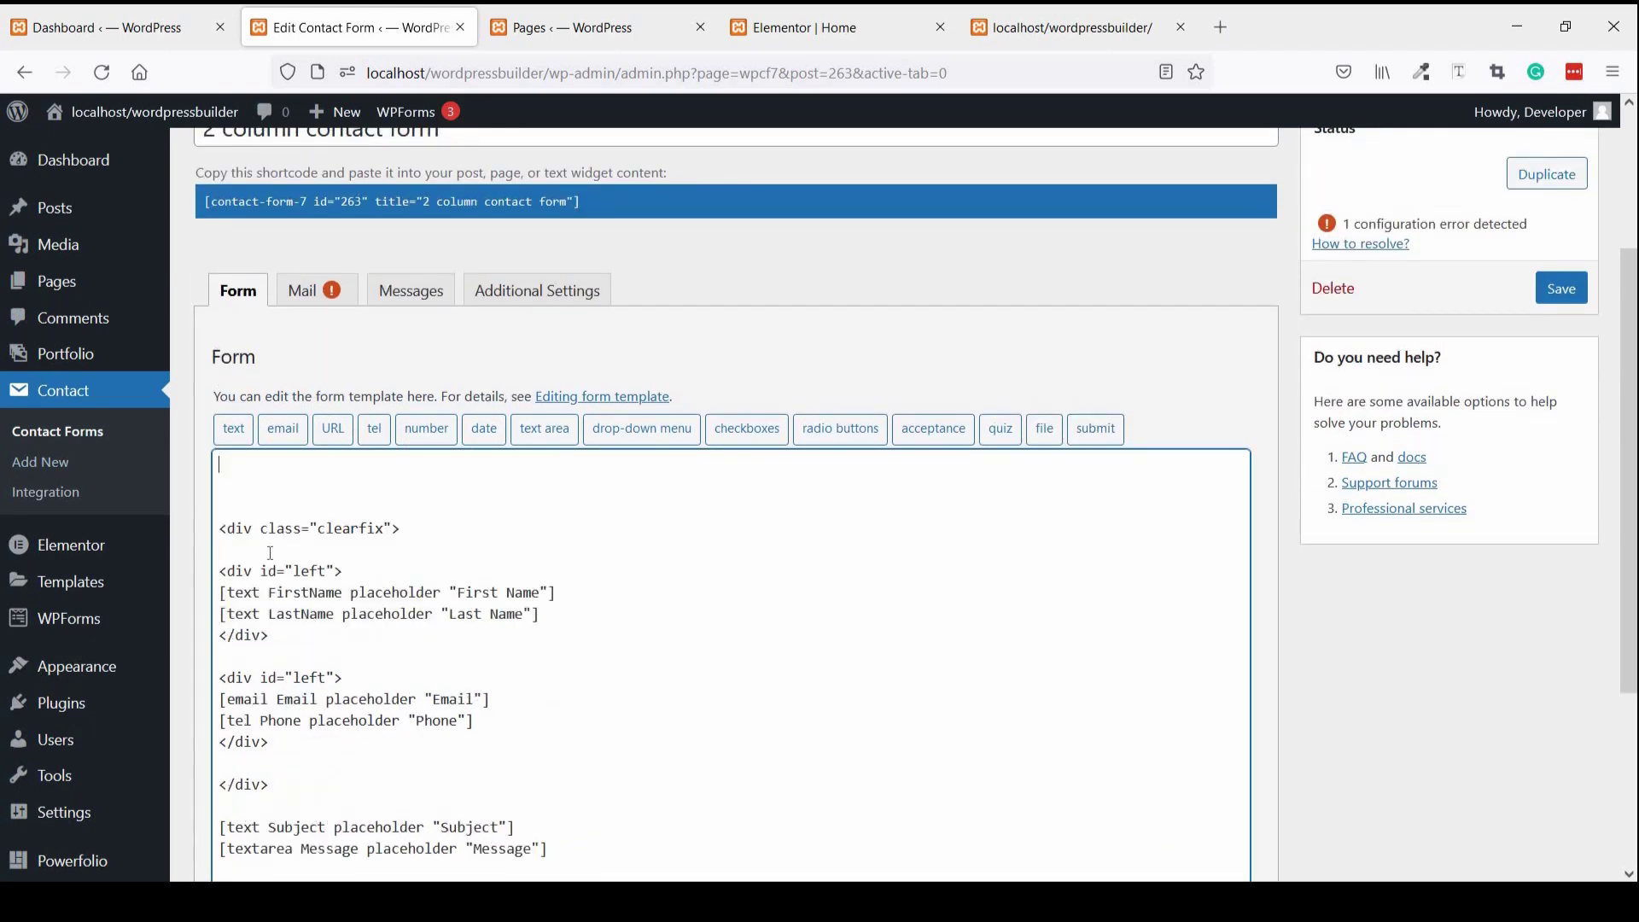
key("Delete")
key("Delete")
key("Delete")
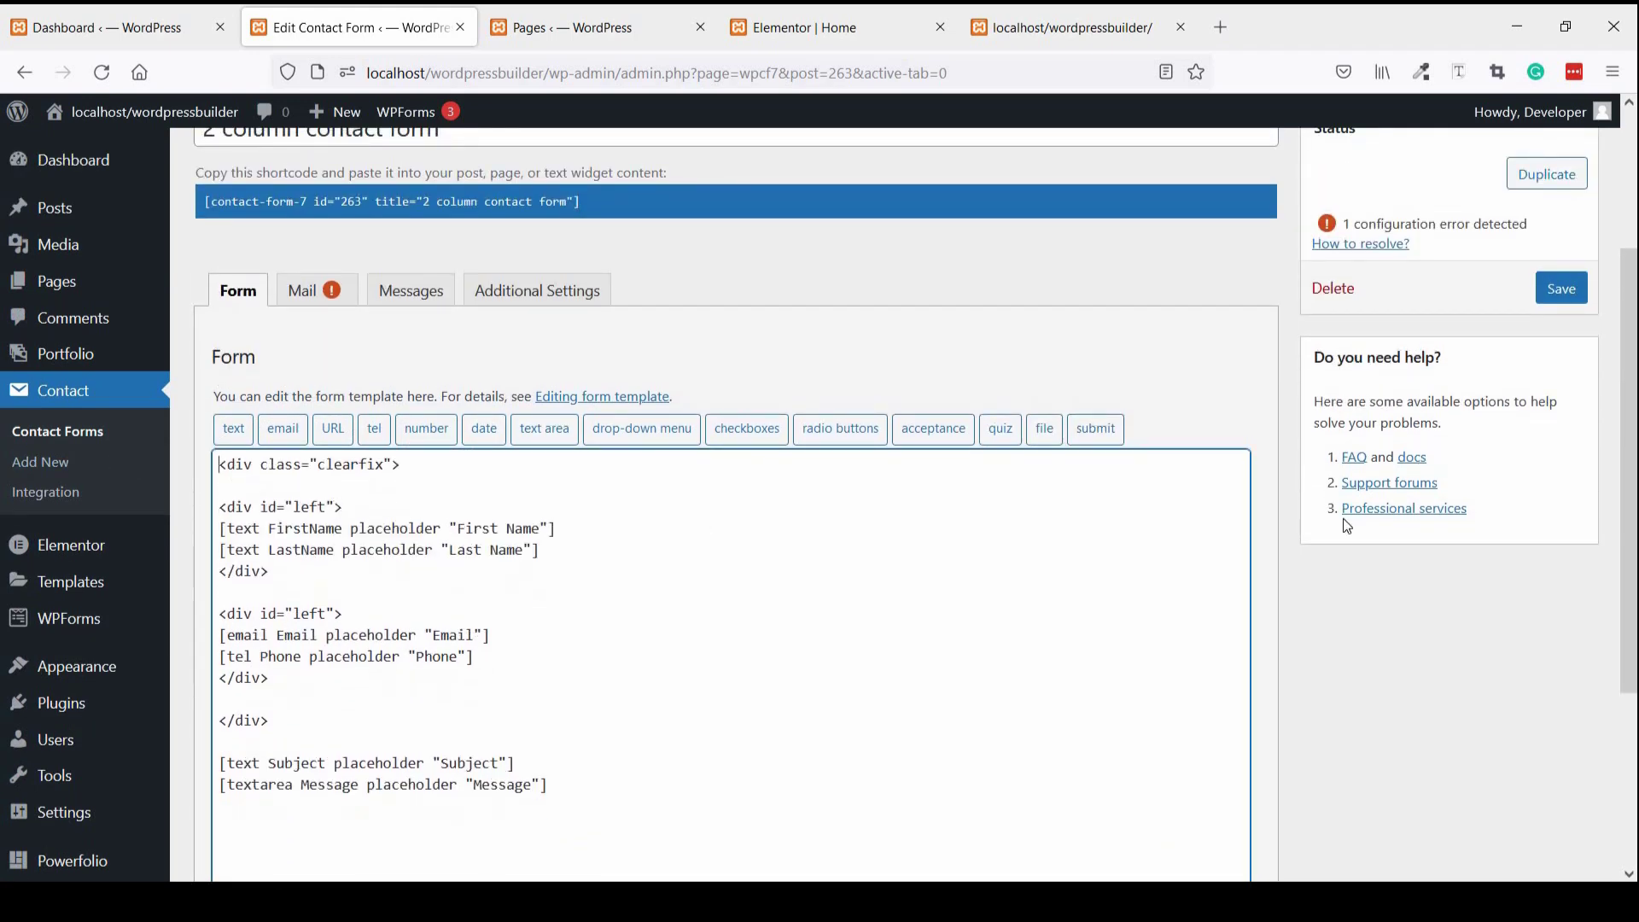
left_click(1557, 288)
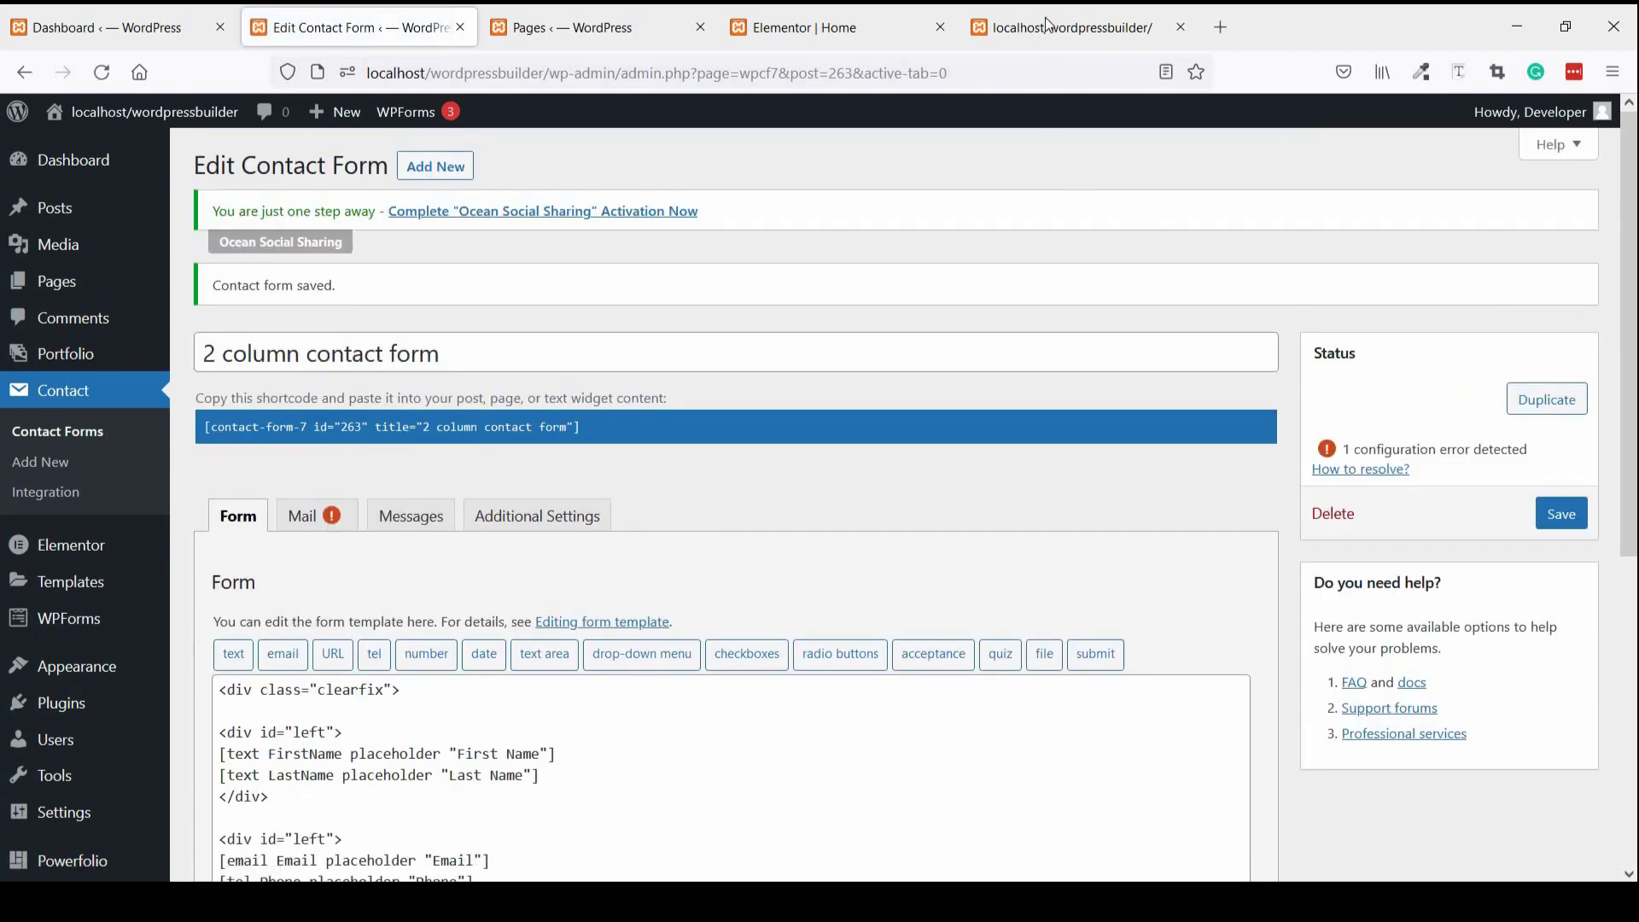
- Reload the live site to check the form, then open Appearance > Customize in a new tab
left_click(1048, 26)
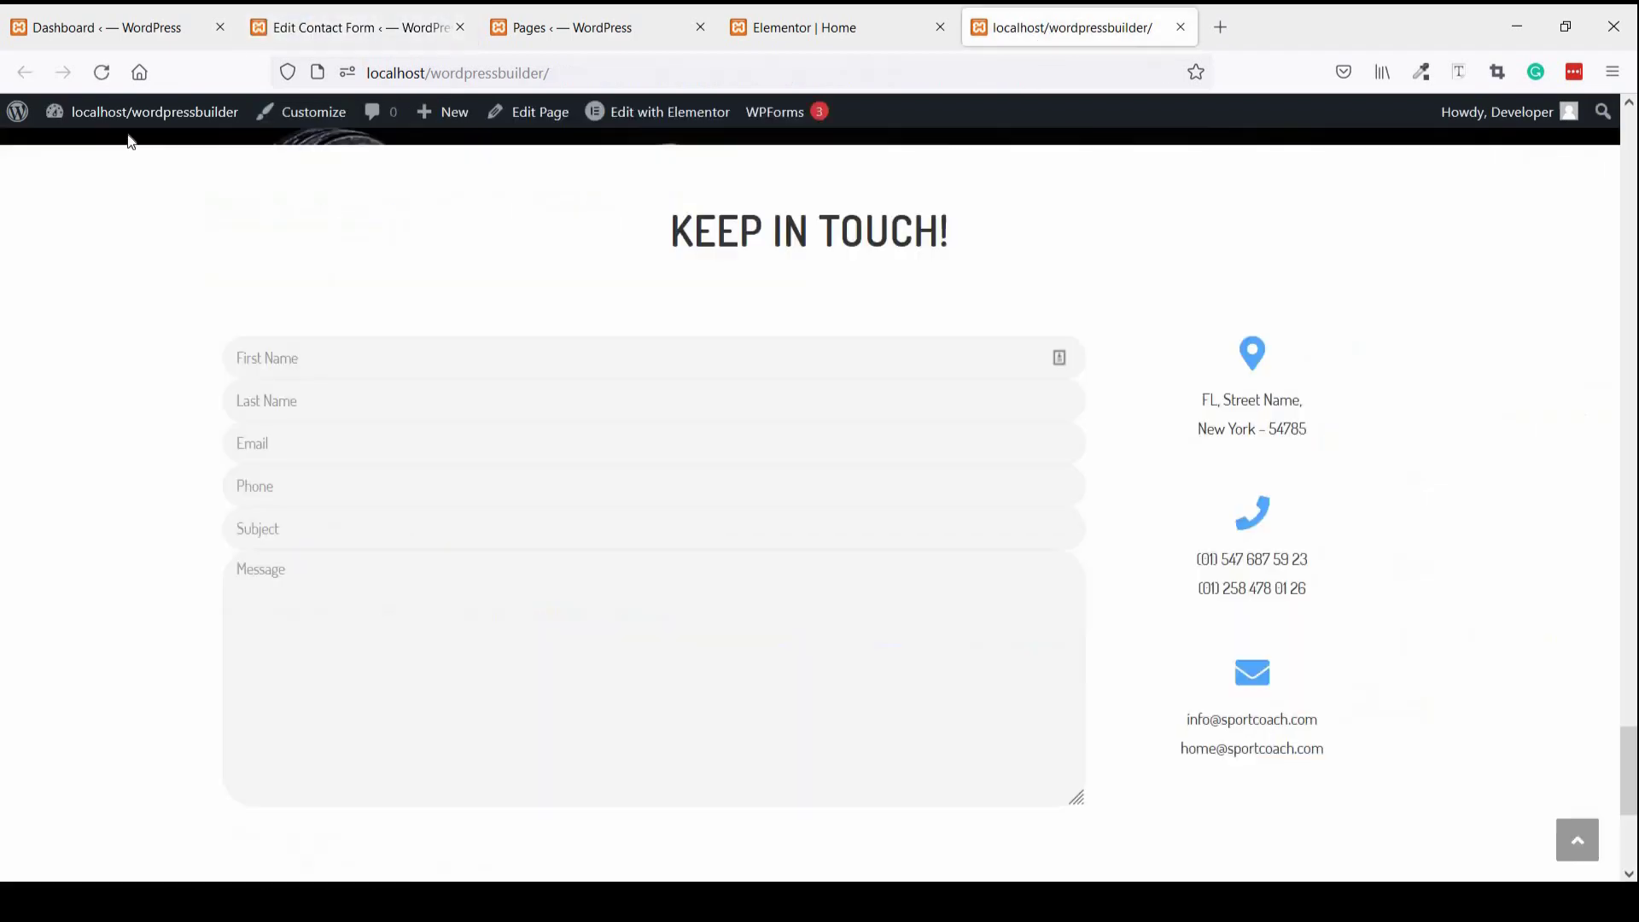
left_click(102, 72)
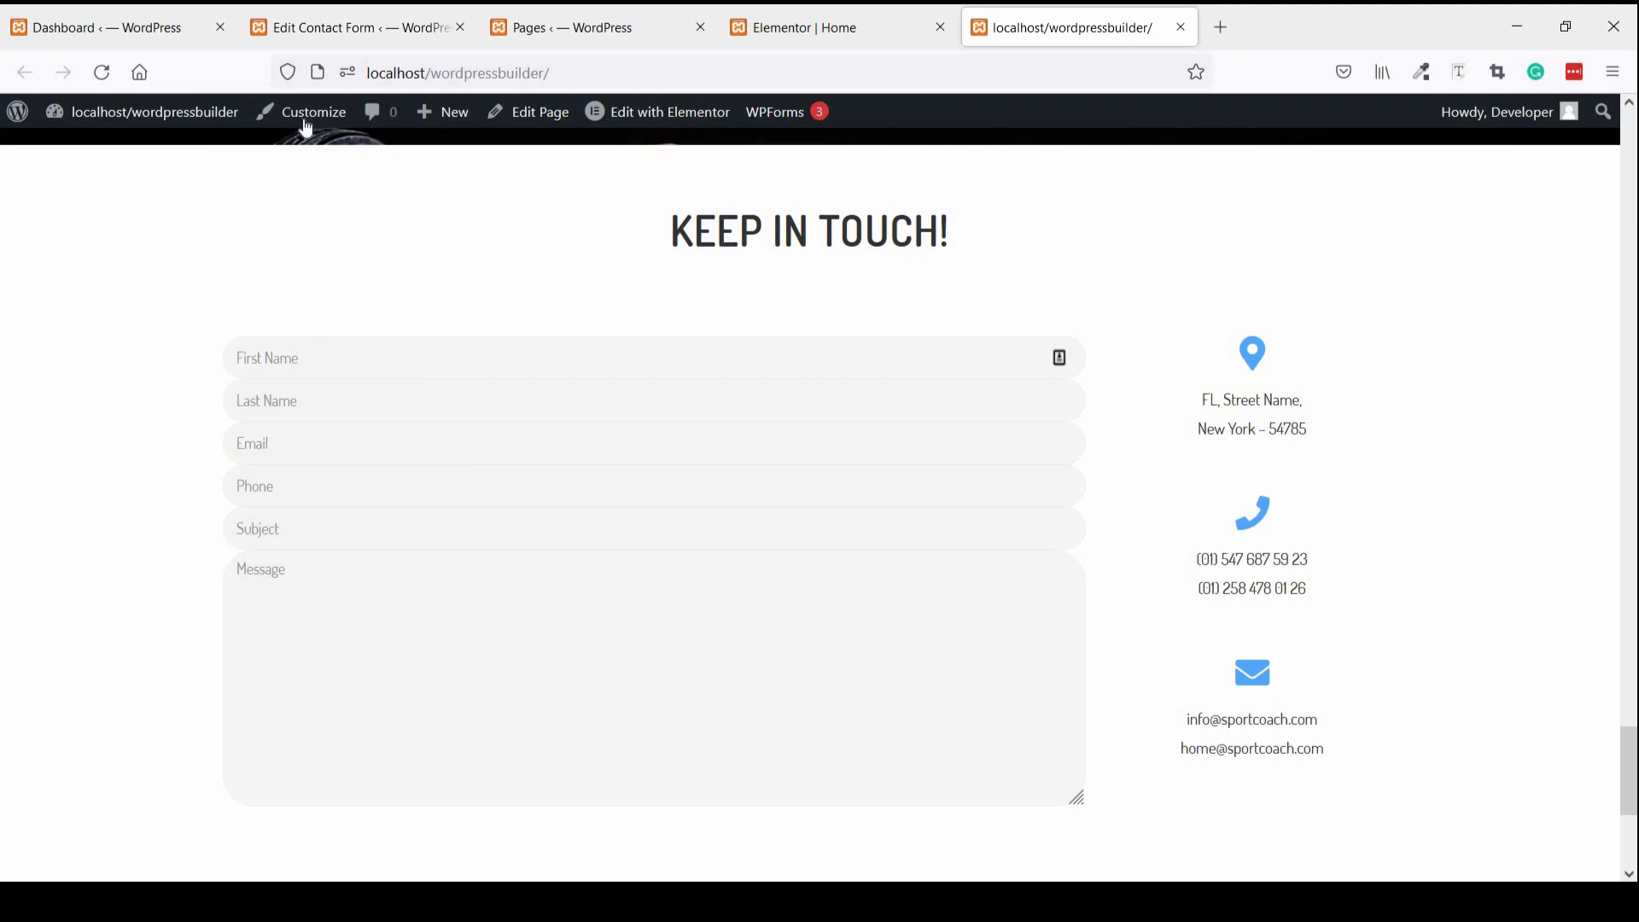
left_click(341, 30)
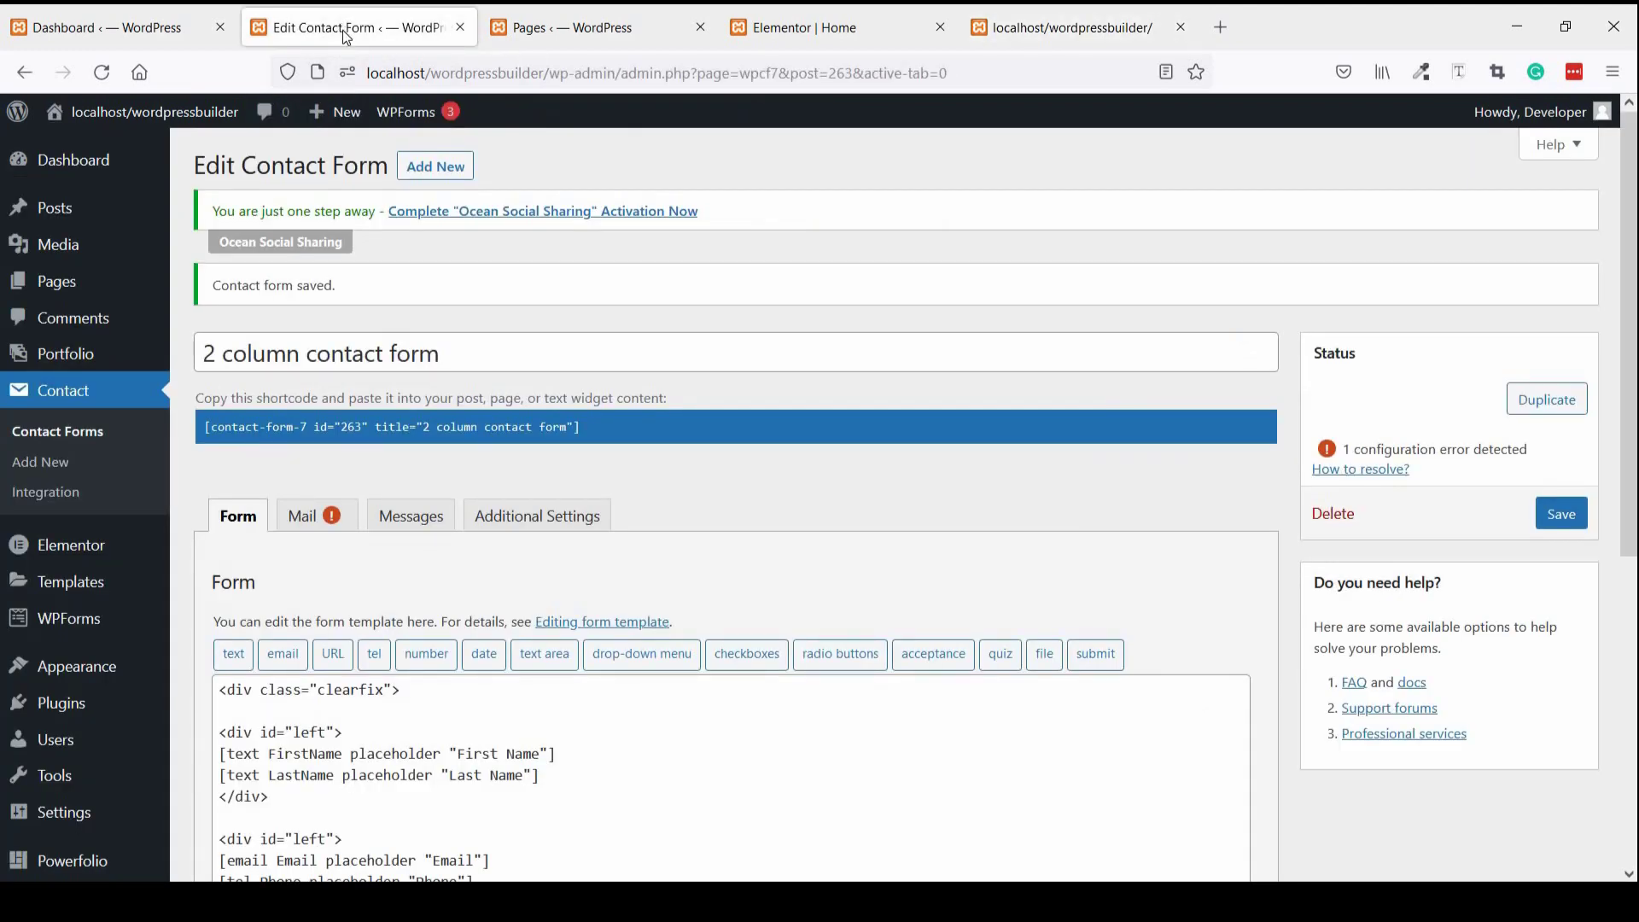
mouse_move(110, 668)
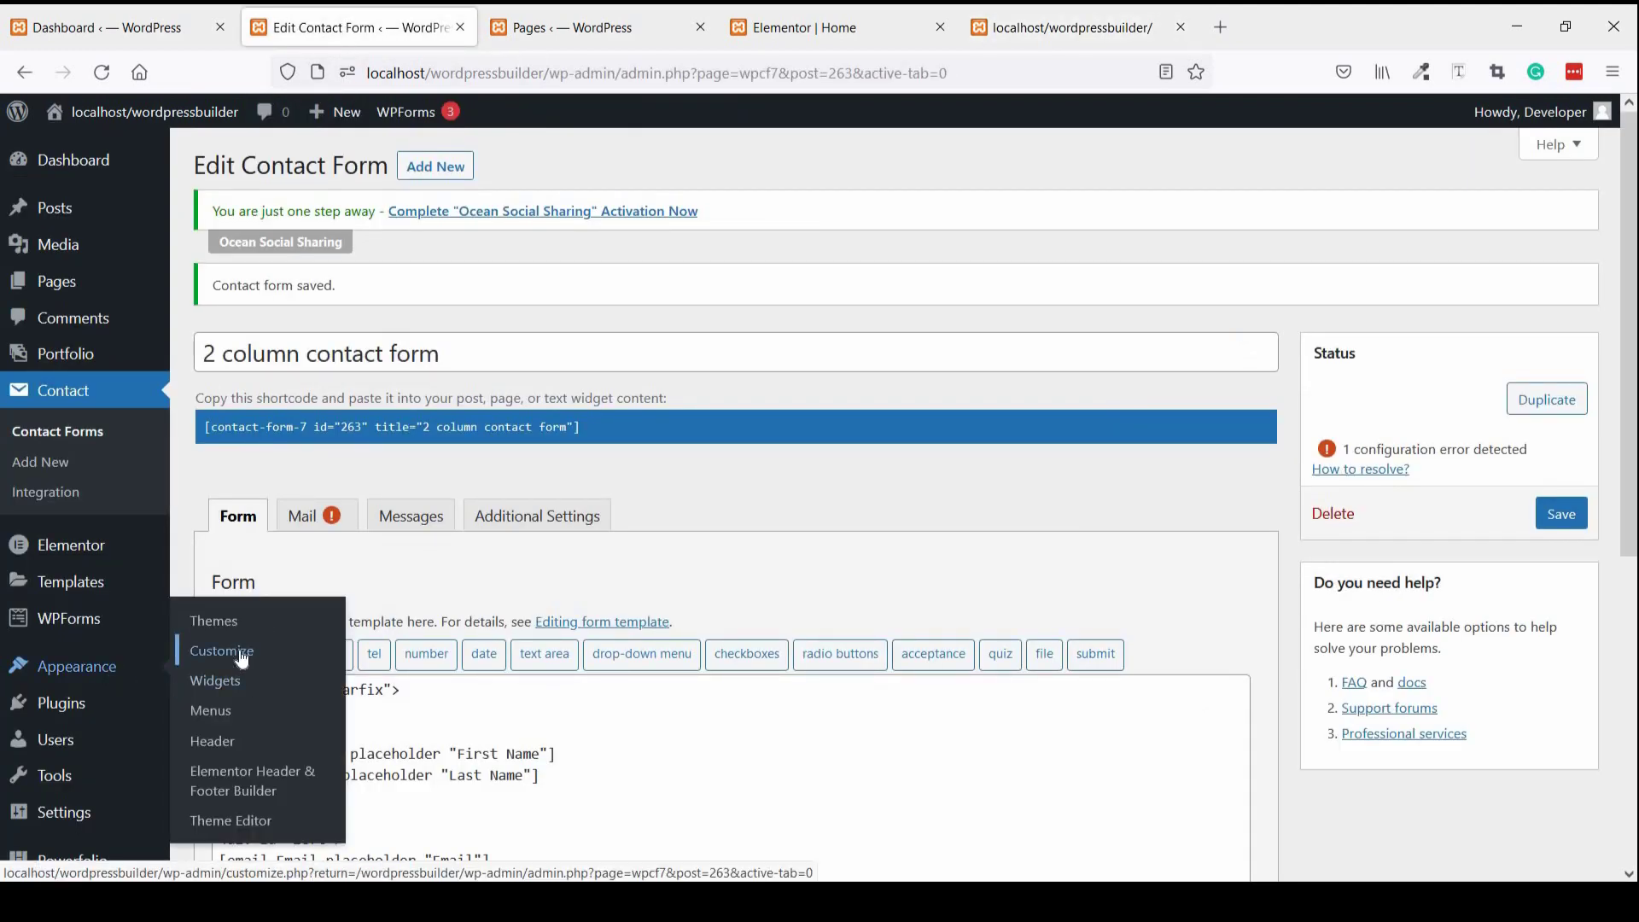
right_click(242, 647)
key("Return")
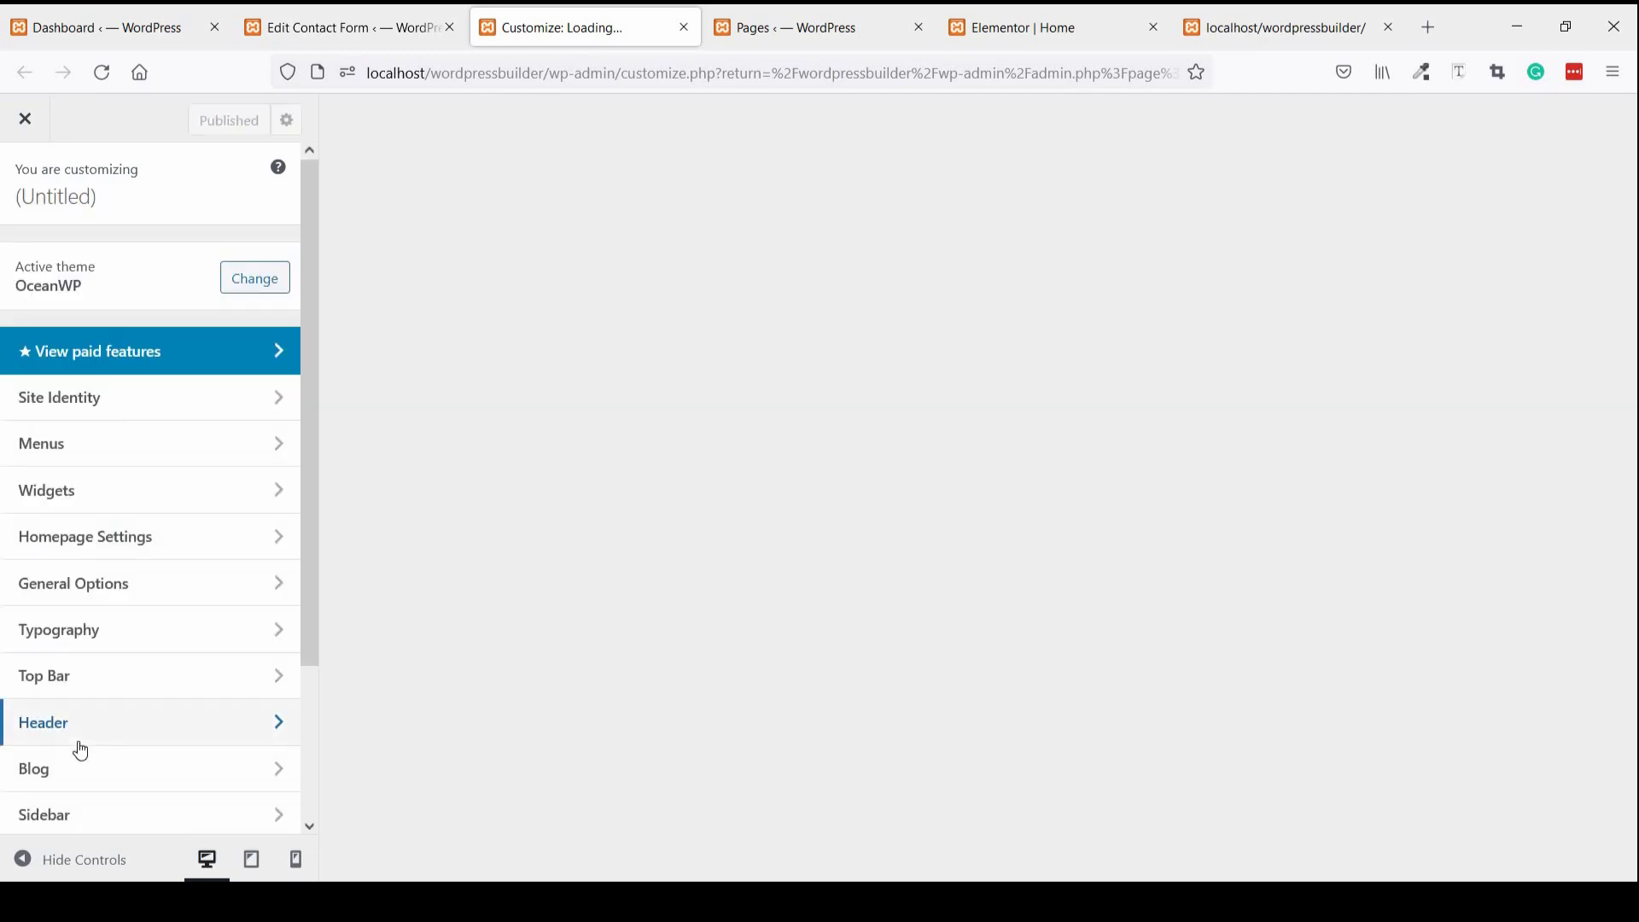
- Add blank lines after the existing custom CSS rules, then rearrange and cycle through the browser tabs
scroll(80, 749, "down", 2)
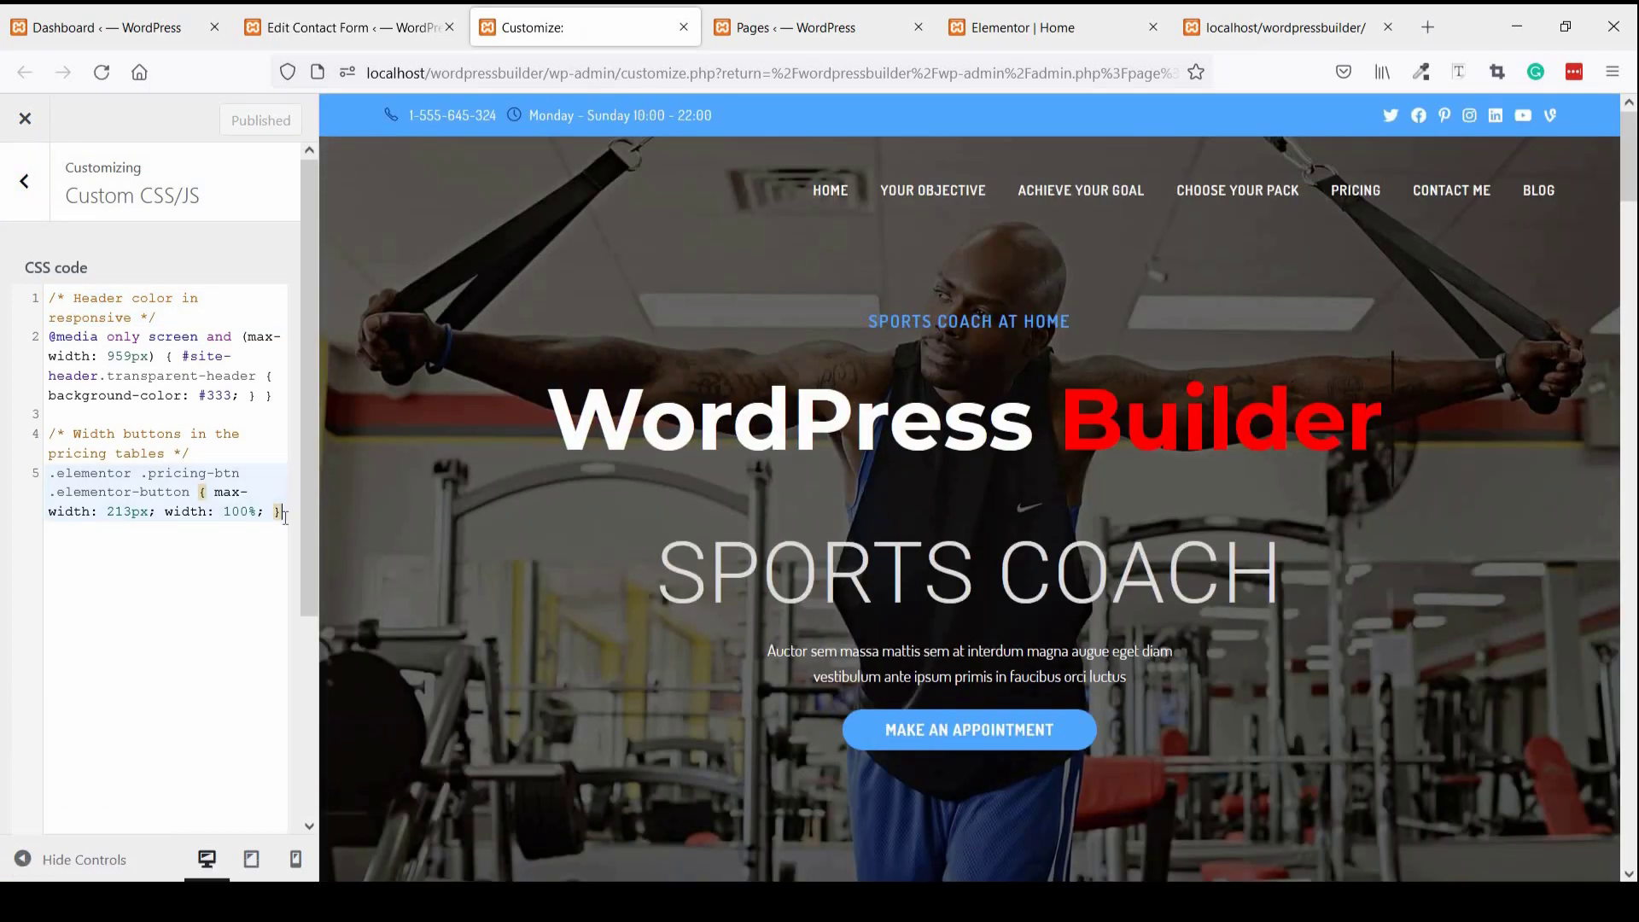
key("Return")
key("Return")
key("Return")
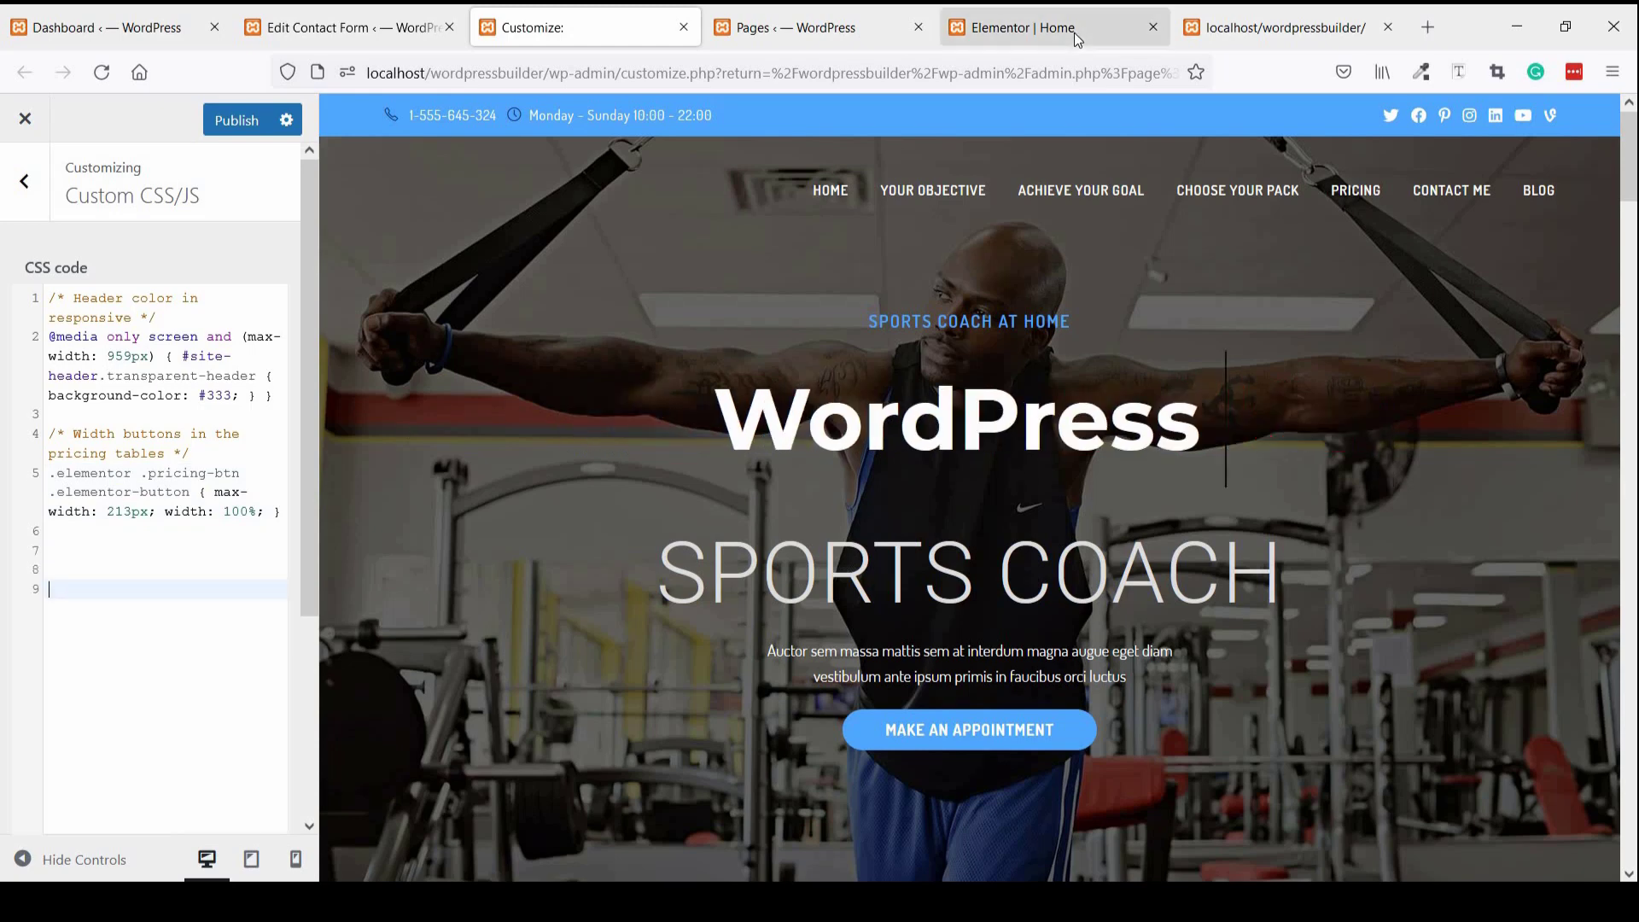
left_click(1074, 33)
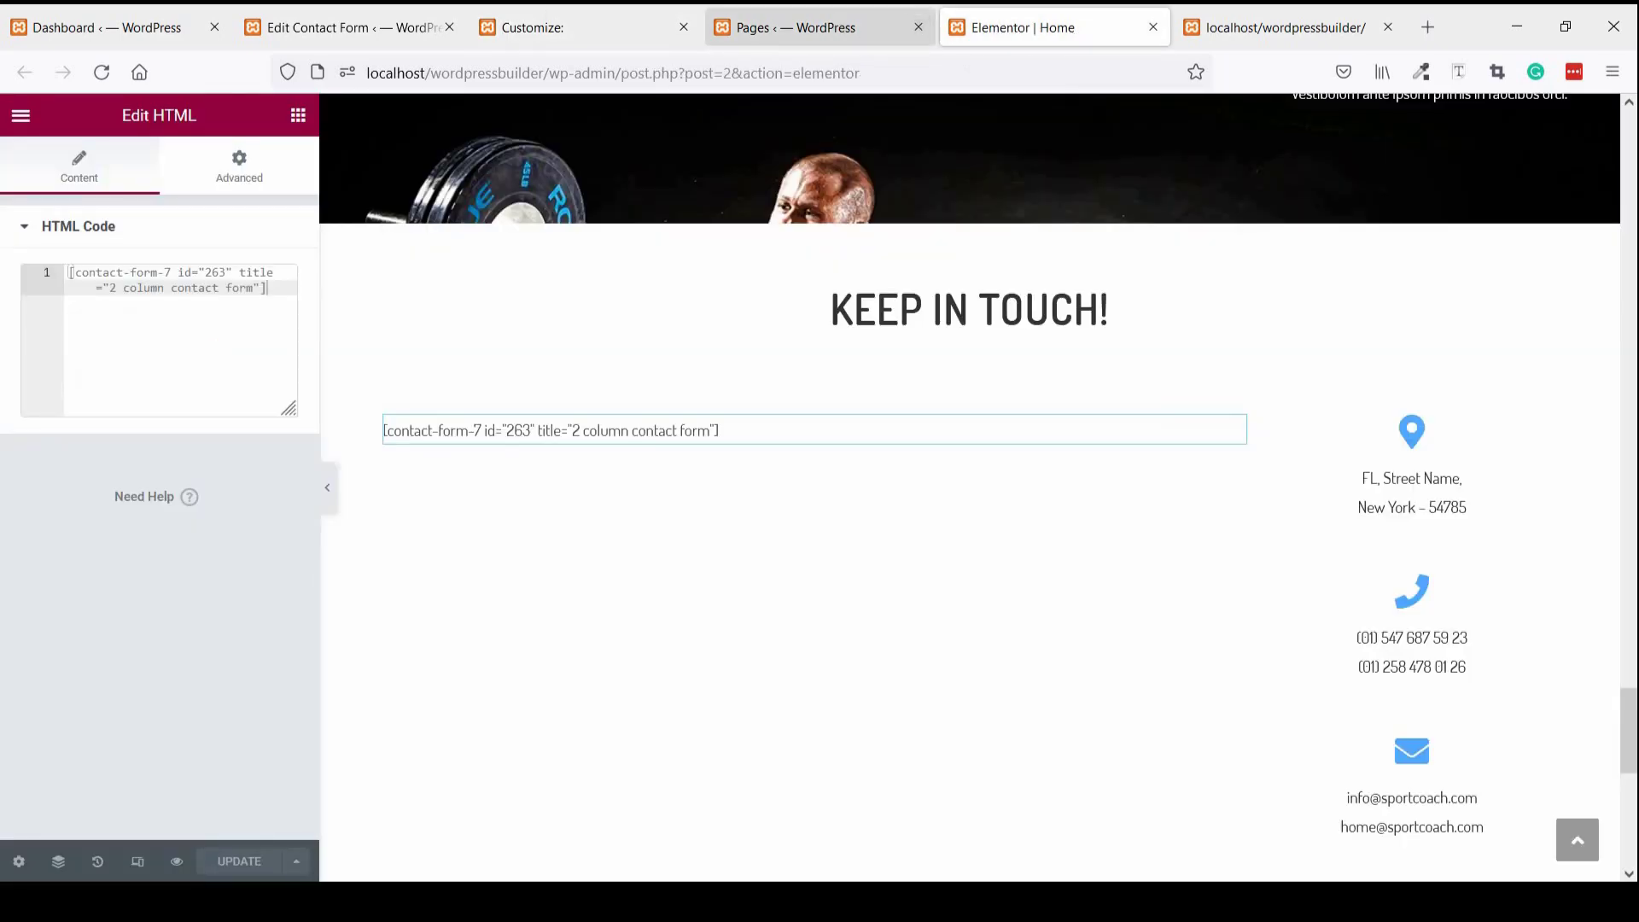
left_click(841, 27)
left_click_drag(1272, 25, 580, 39)
left_click(580, 39)
- Change the second div's id from "left" to "right" and save the form
left_click(361, 21)
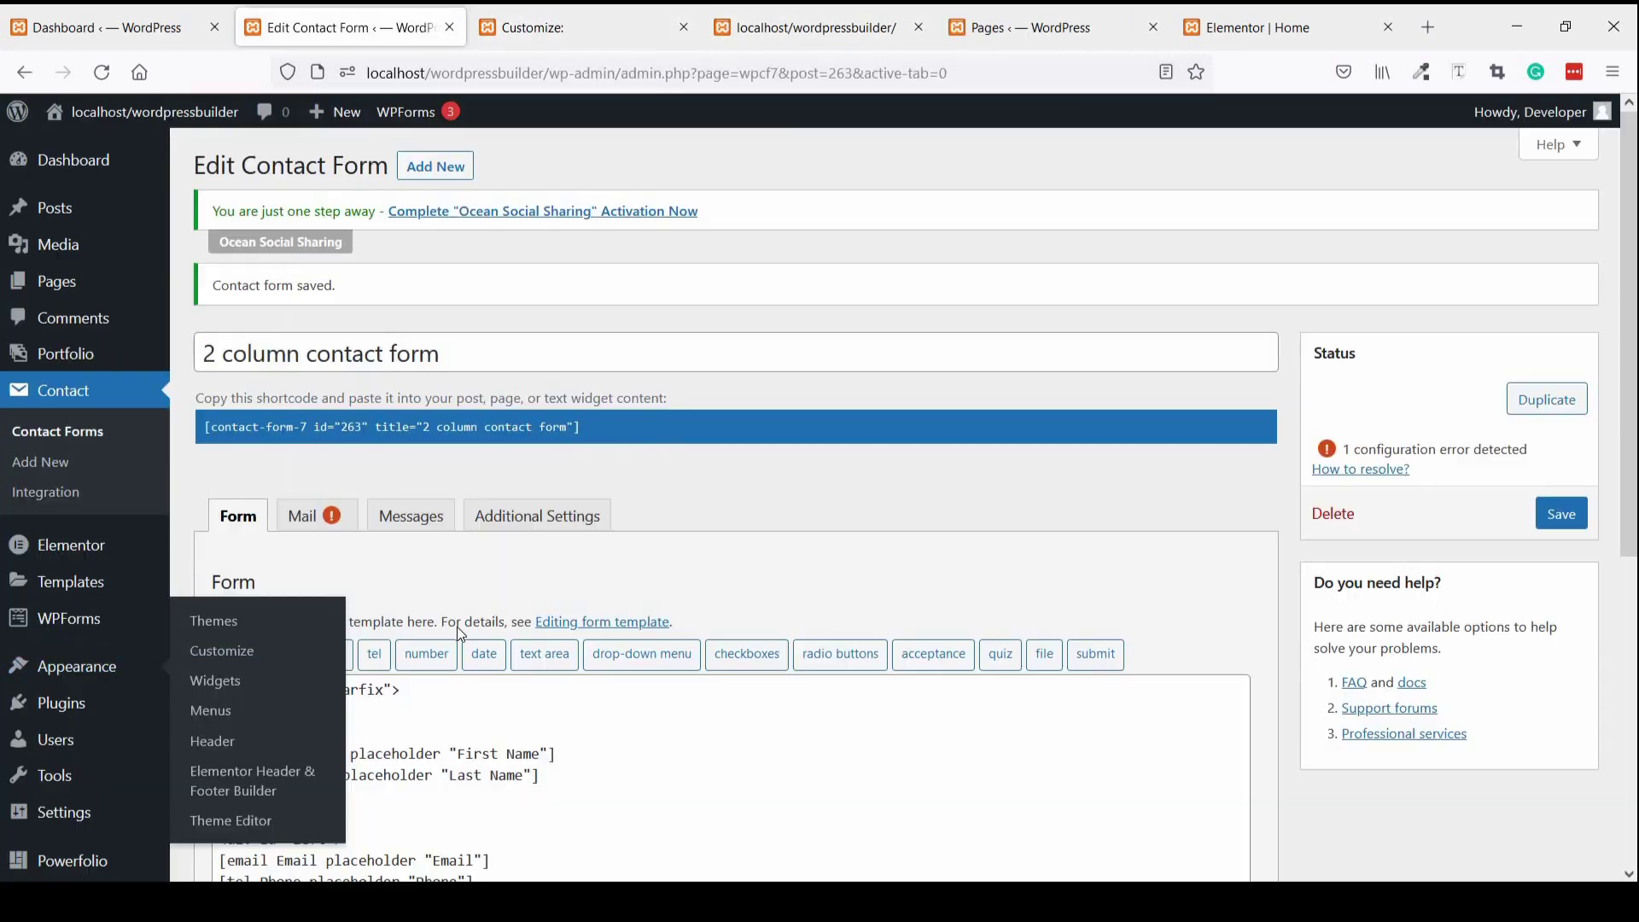
scroll(515, 561, "down", 3)
left_click(628, 557)
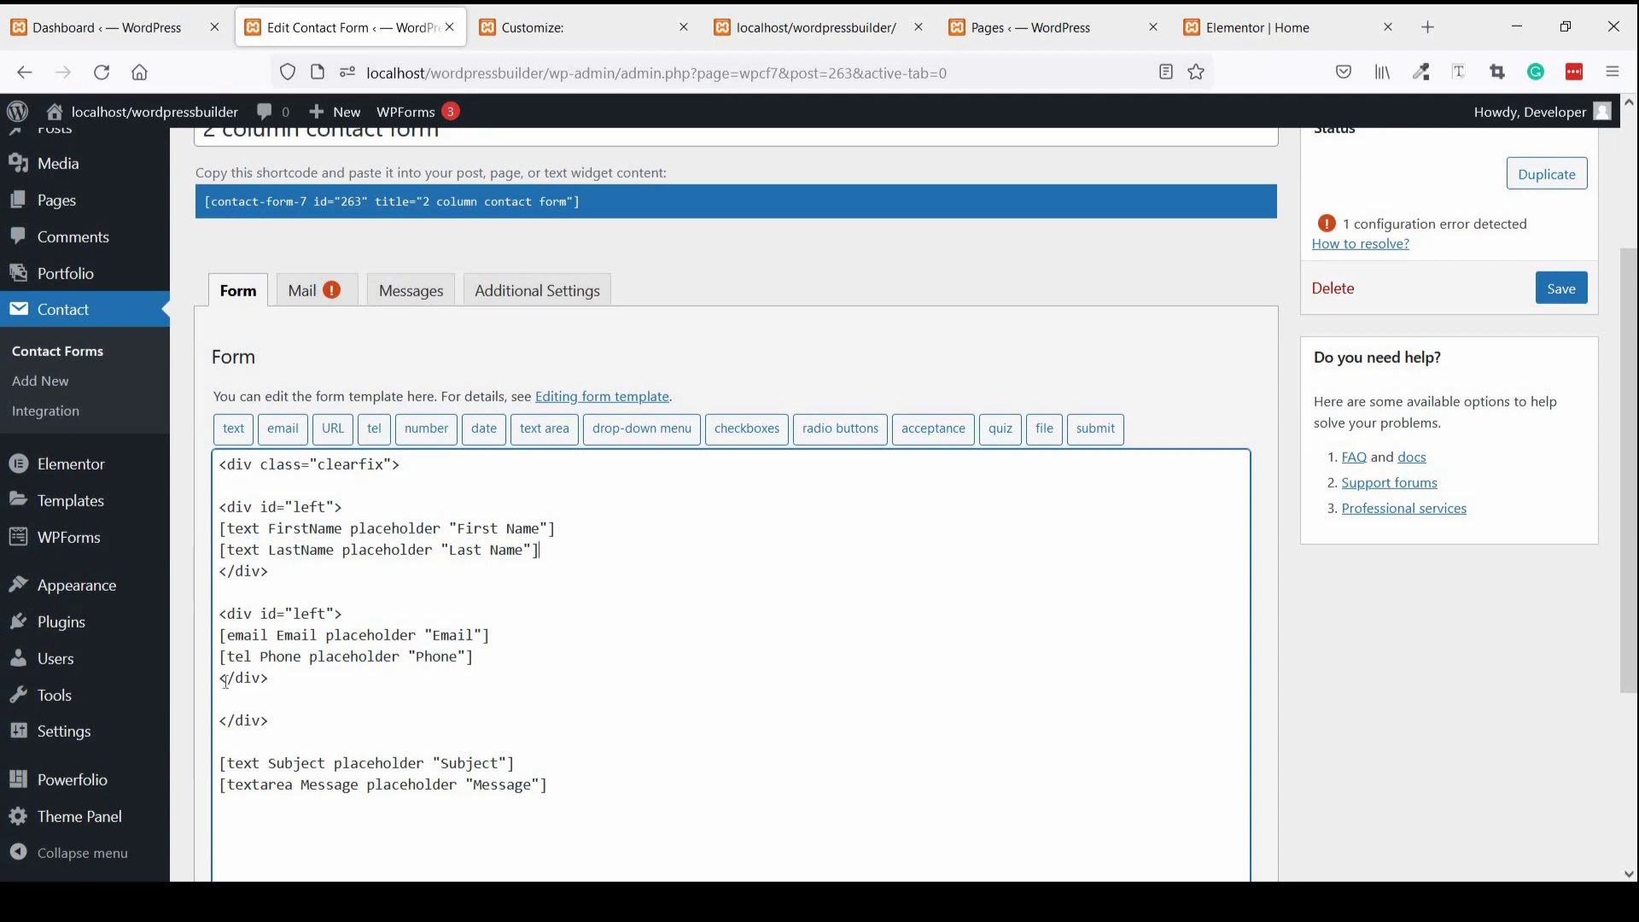
double_click(307, 613)
type("right")
left_click(1564, 290)
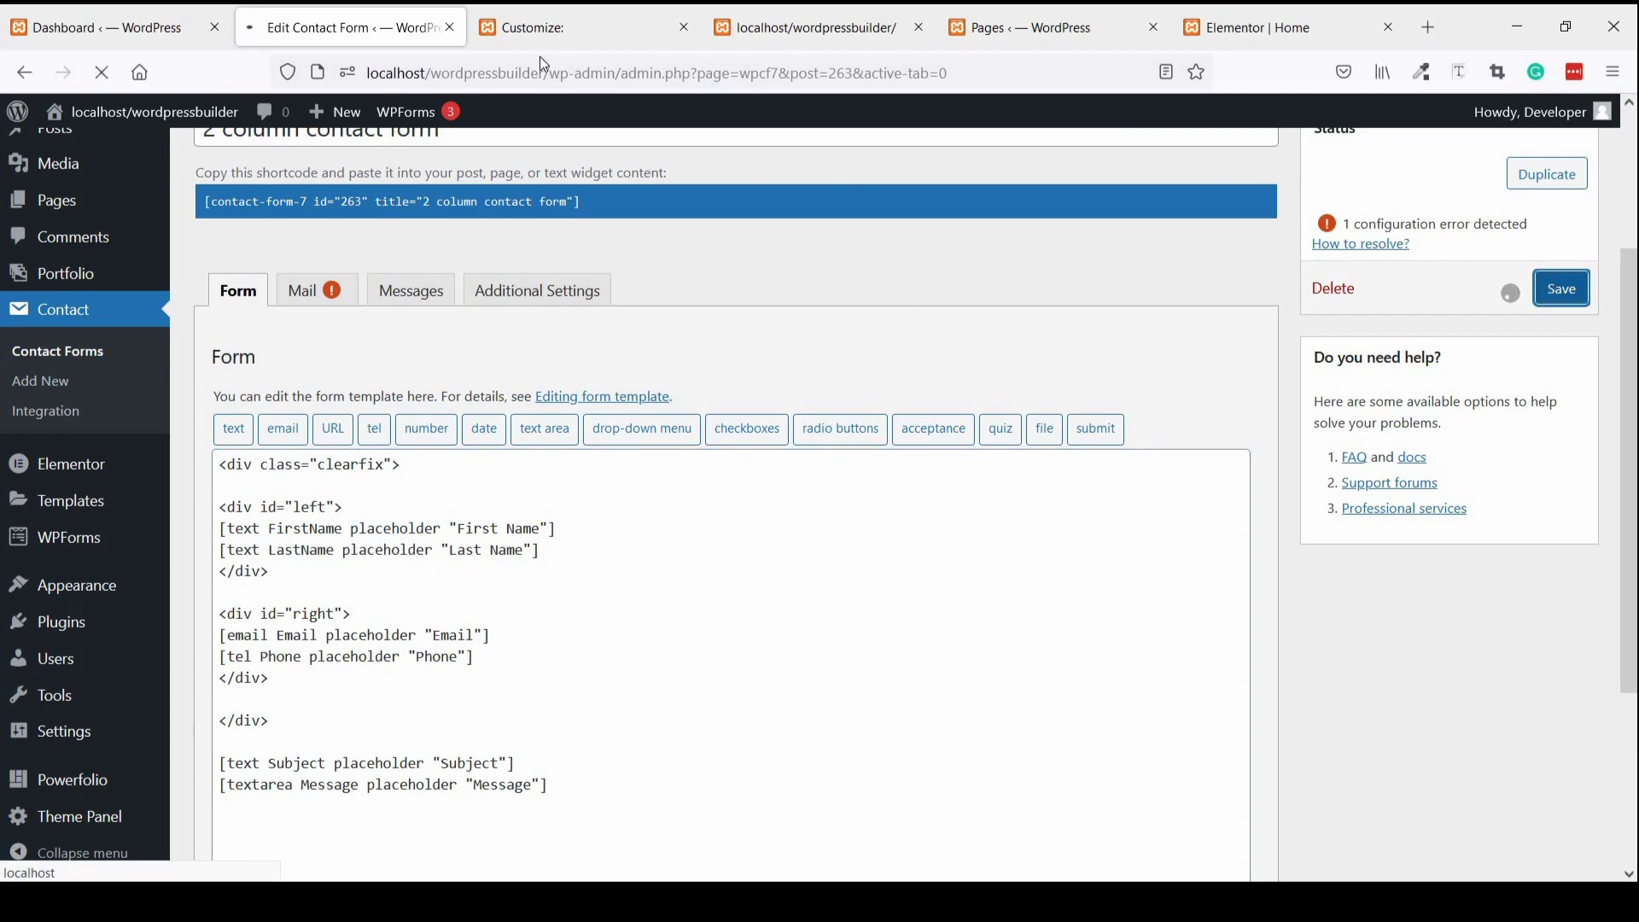
scroll(427, 623, "down", 3)
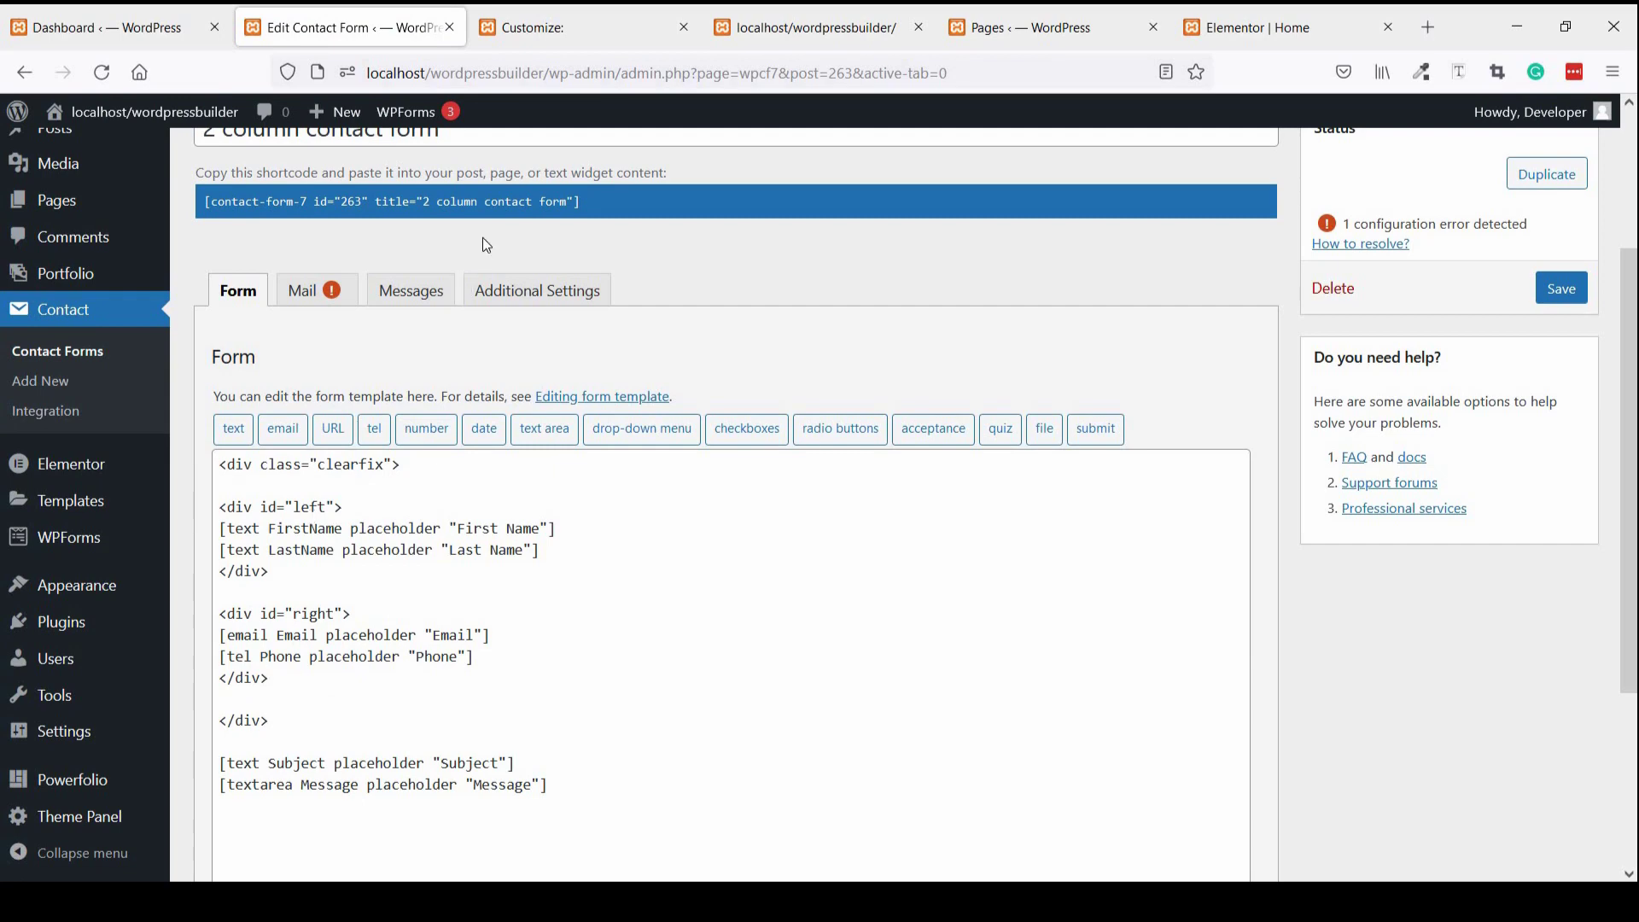
- Create a #left CSS rule with width: 47%
left_click(595, 30)
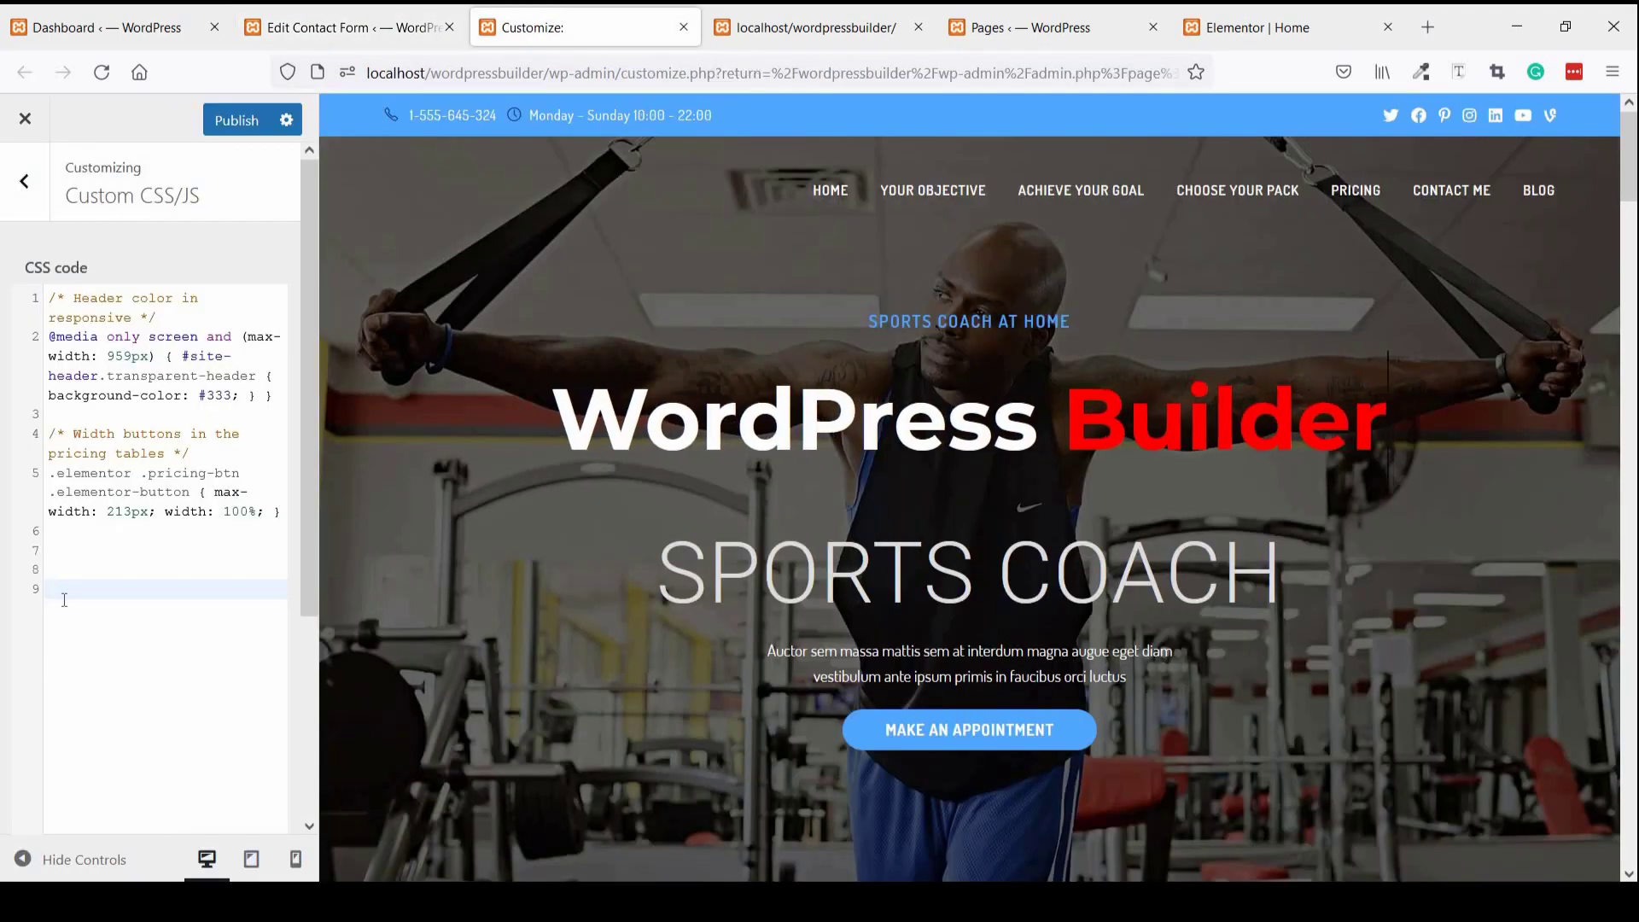
type("#")
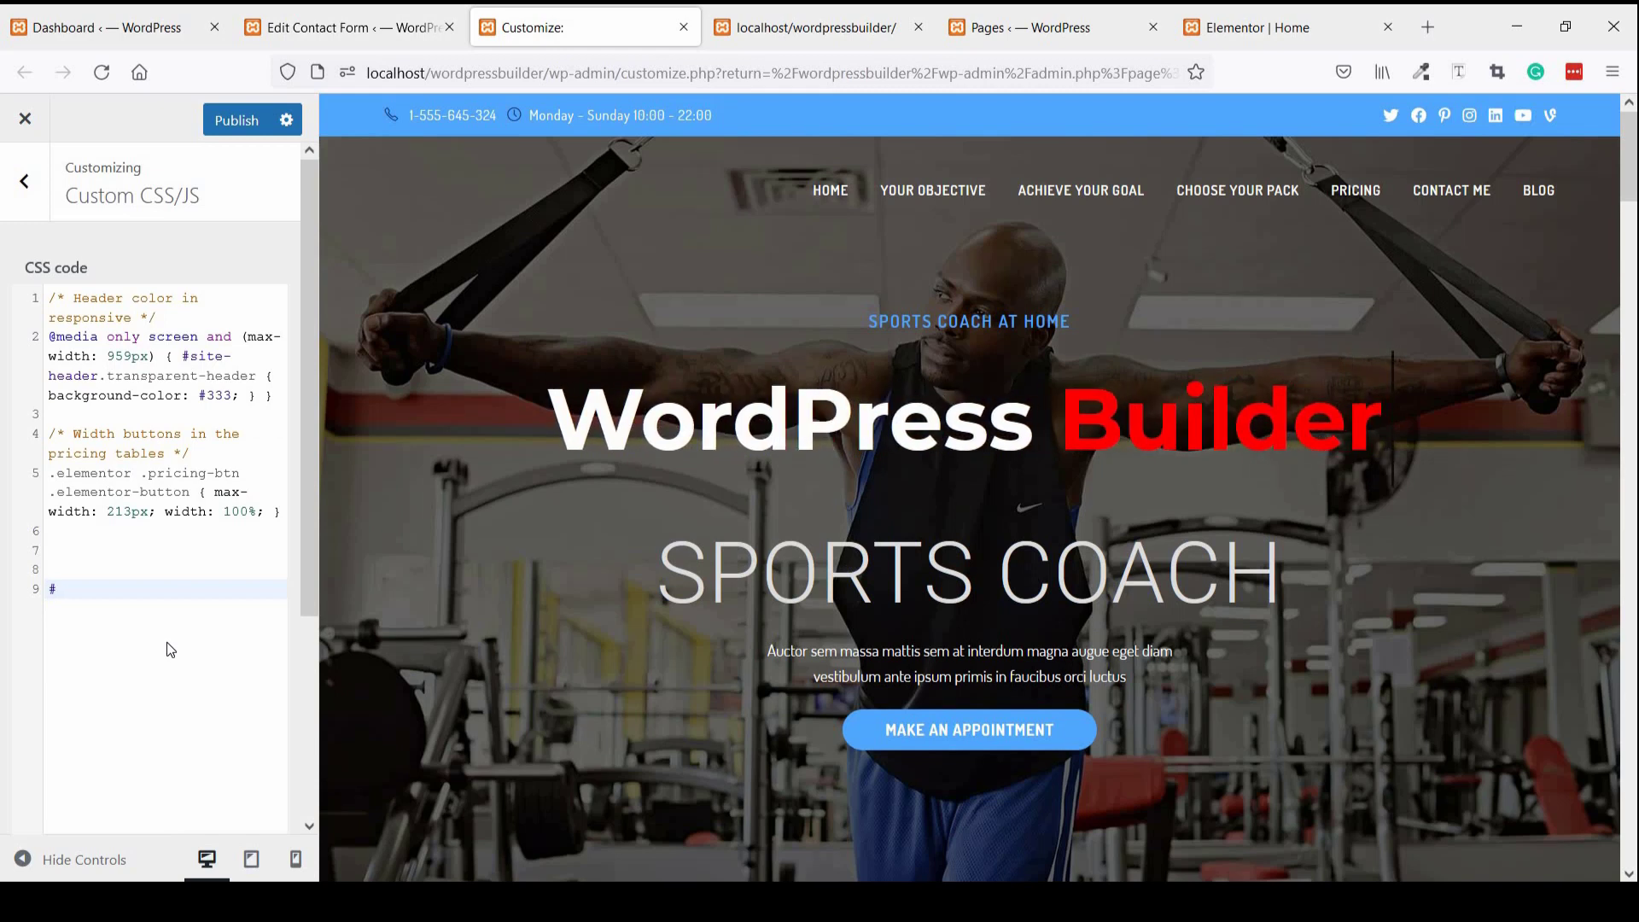
type("left{}")
key("Return")
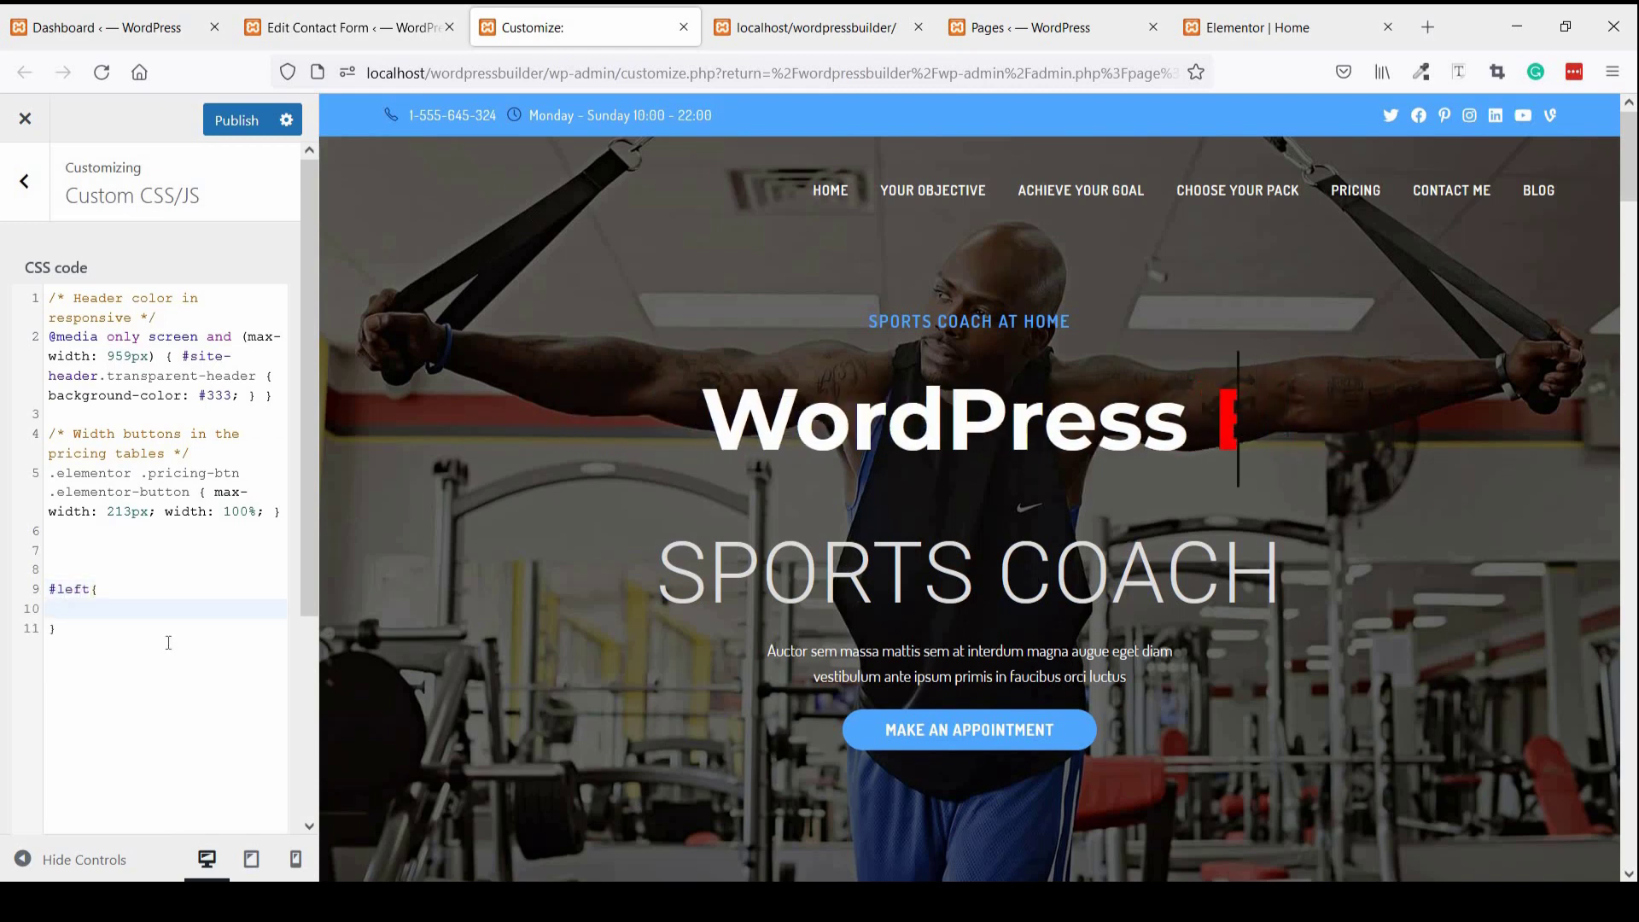
key("Return")
key("Up")
key("Down")
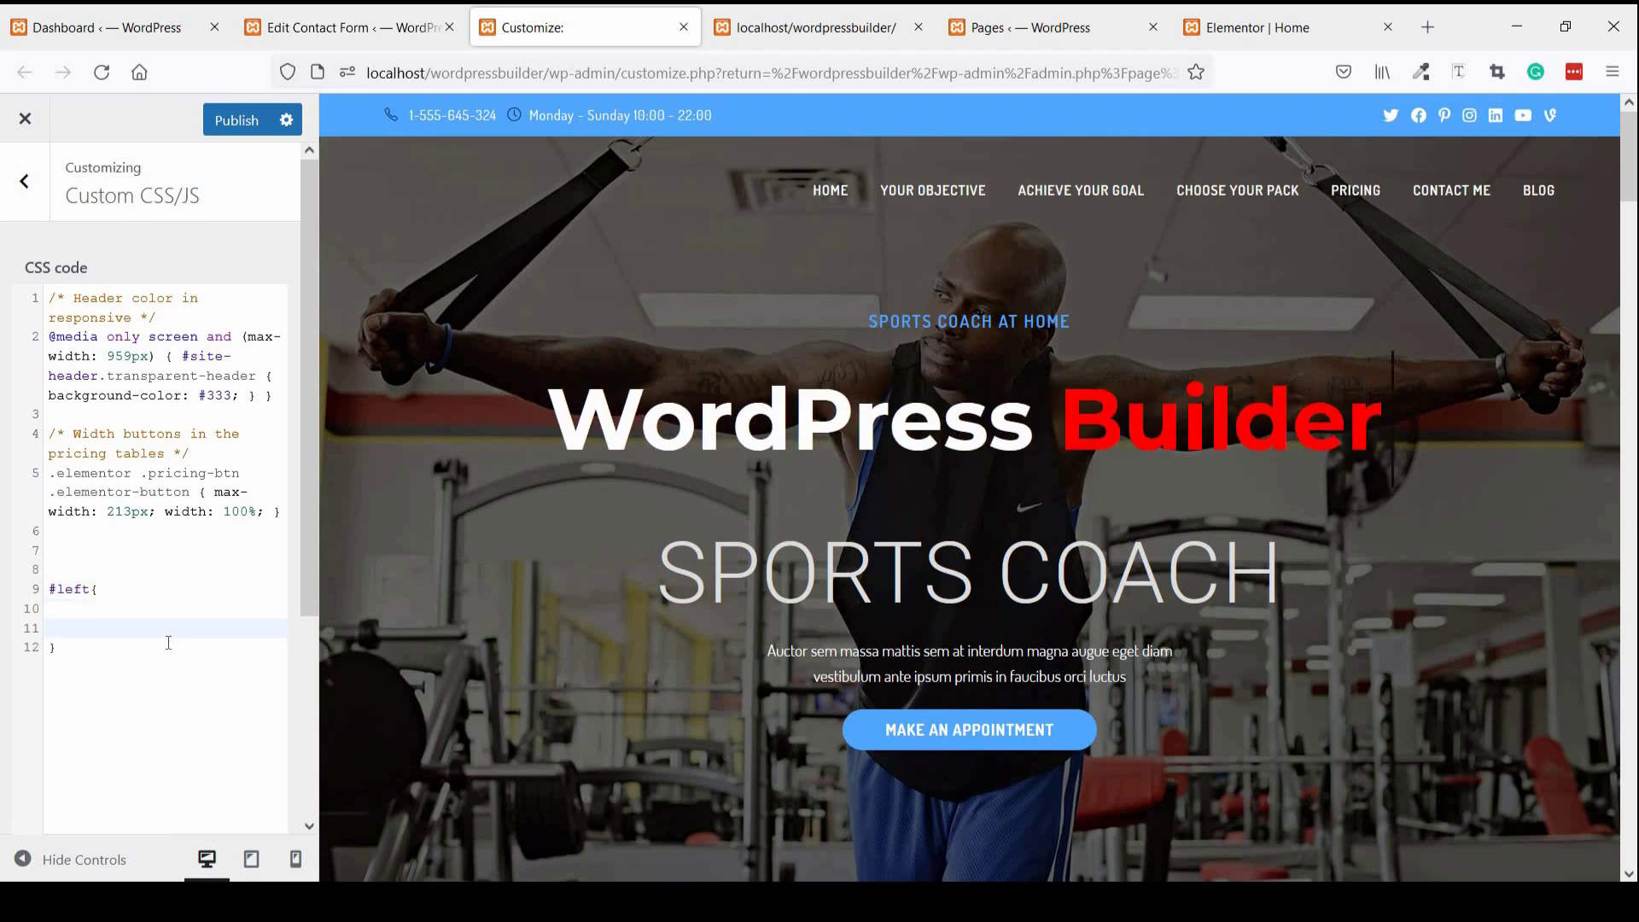
key("Return")
key("Up")
type("width")
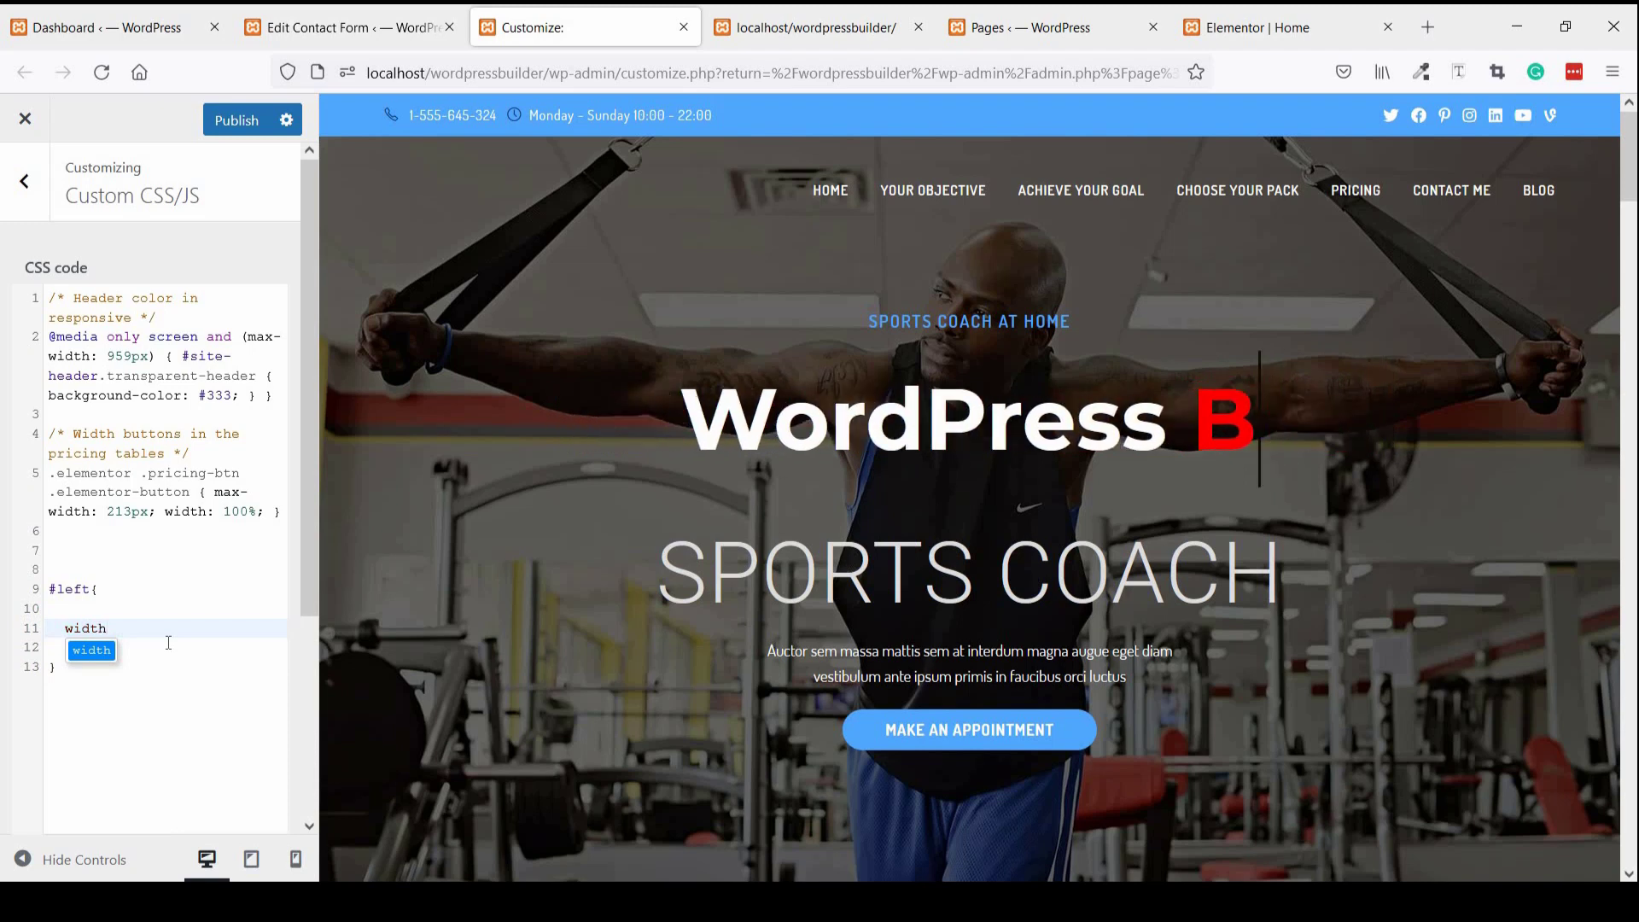
type(": 47")
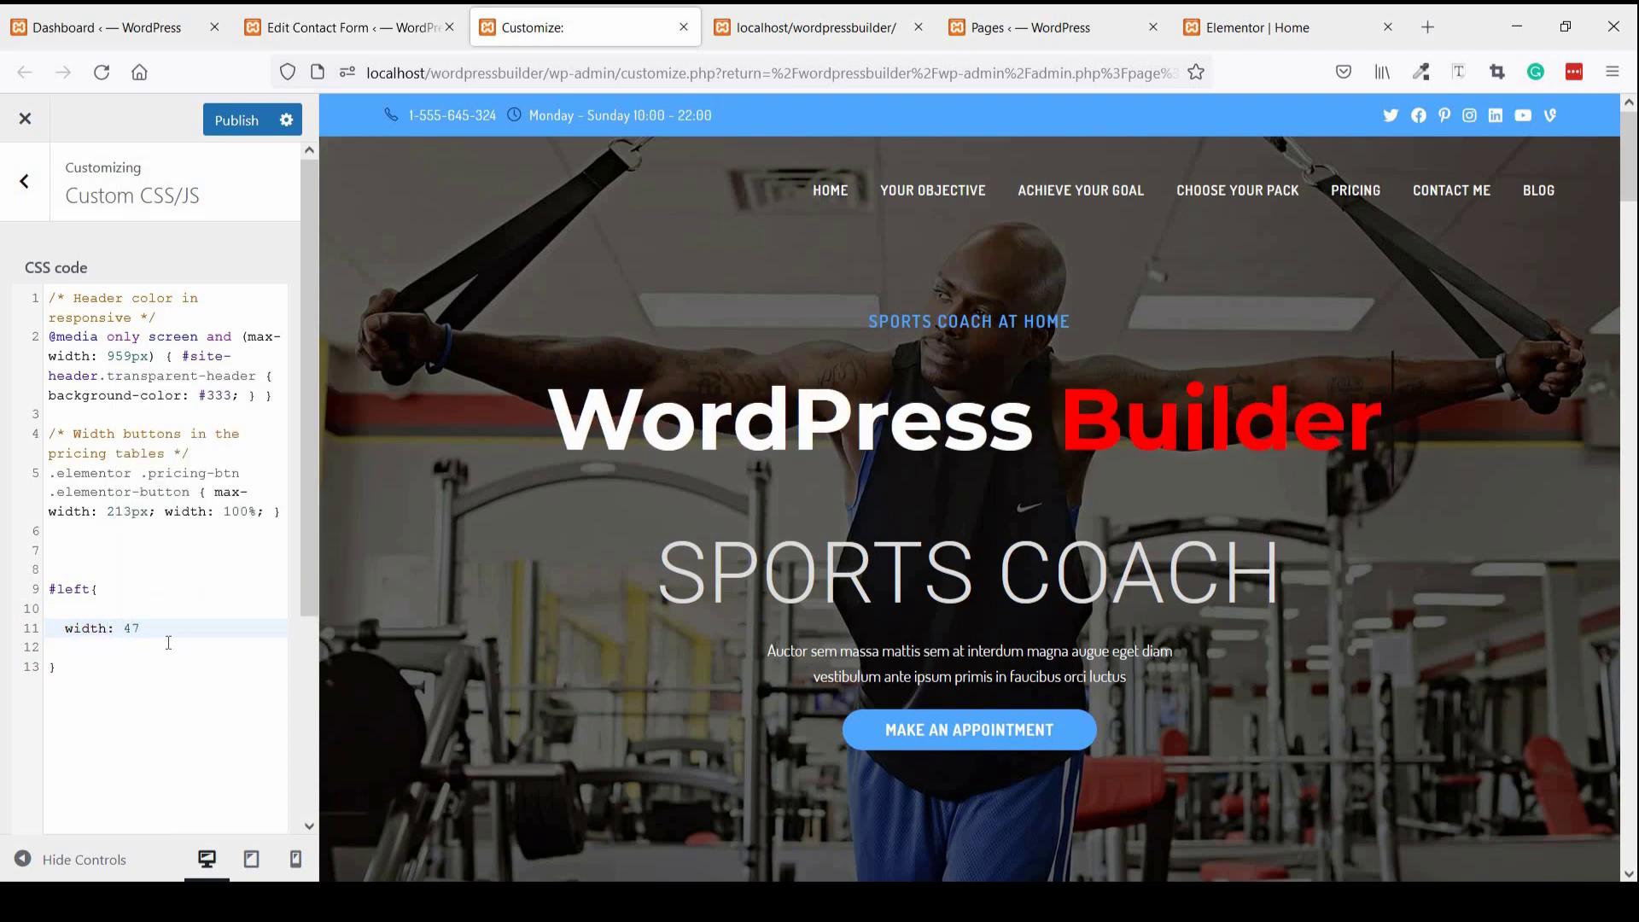
type("%")
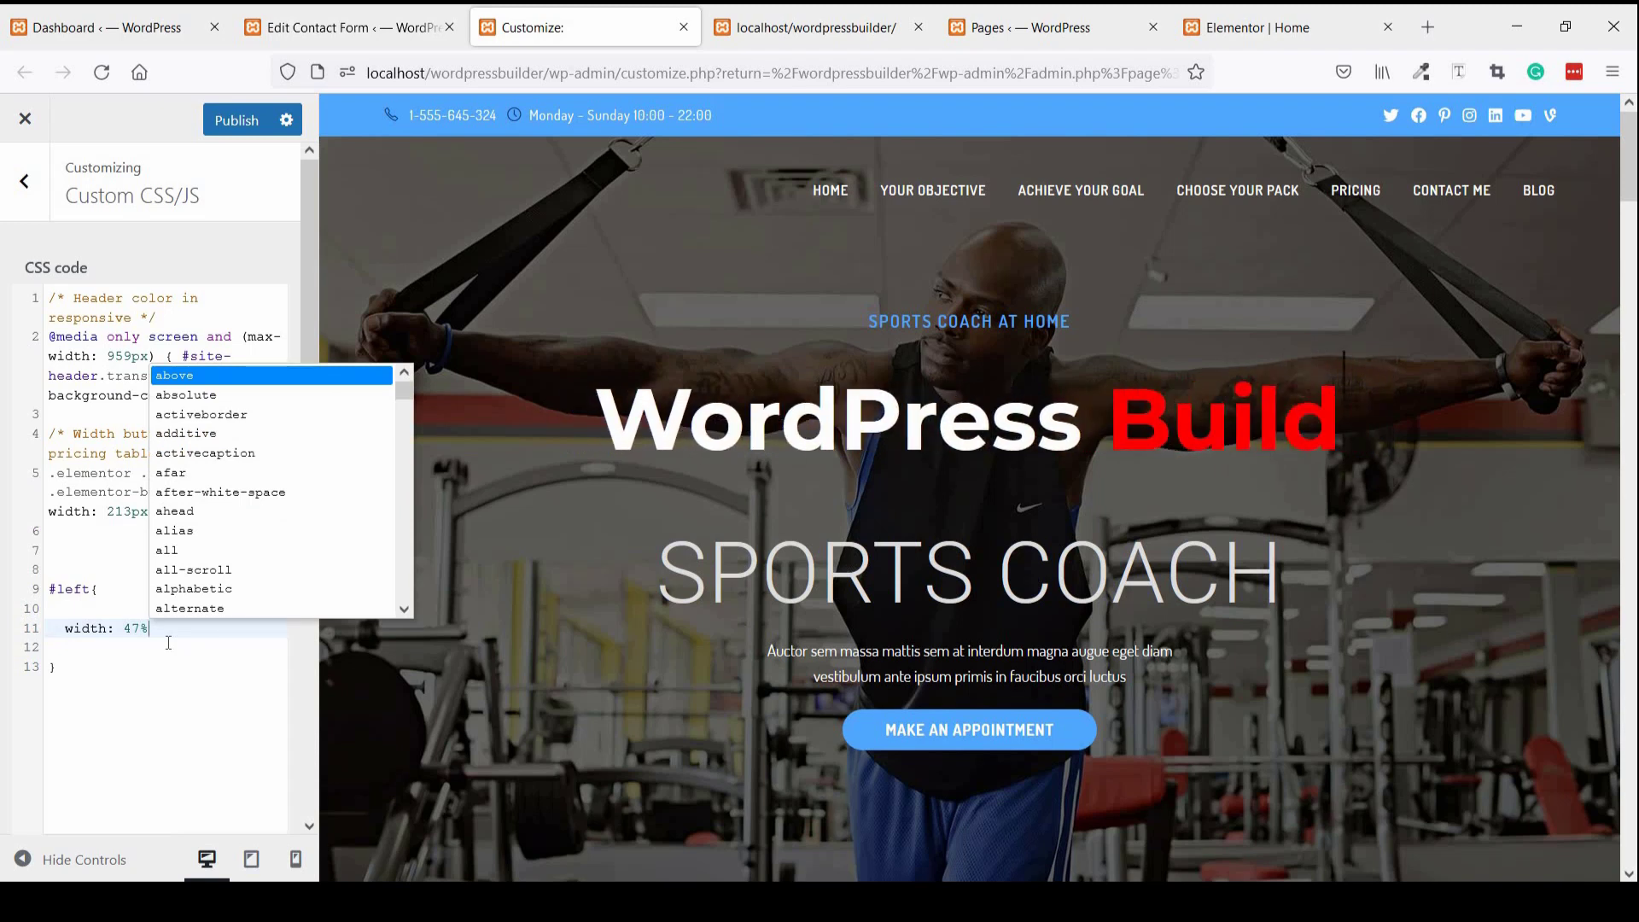
type(";")
- Add float: left and margin-right: 6% to the #left rule
key("Return")
type("flo")
key("Return")
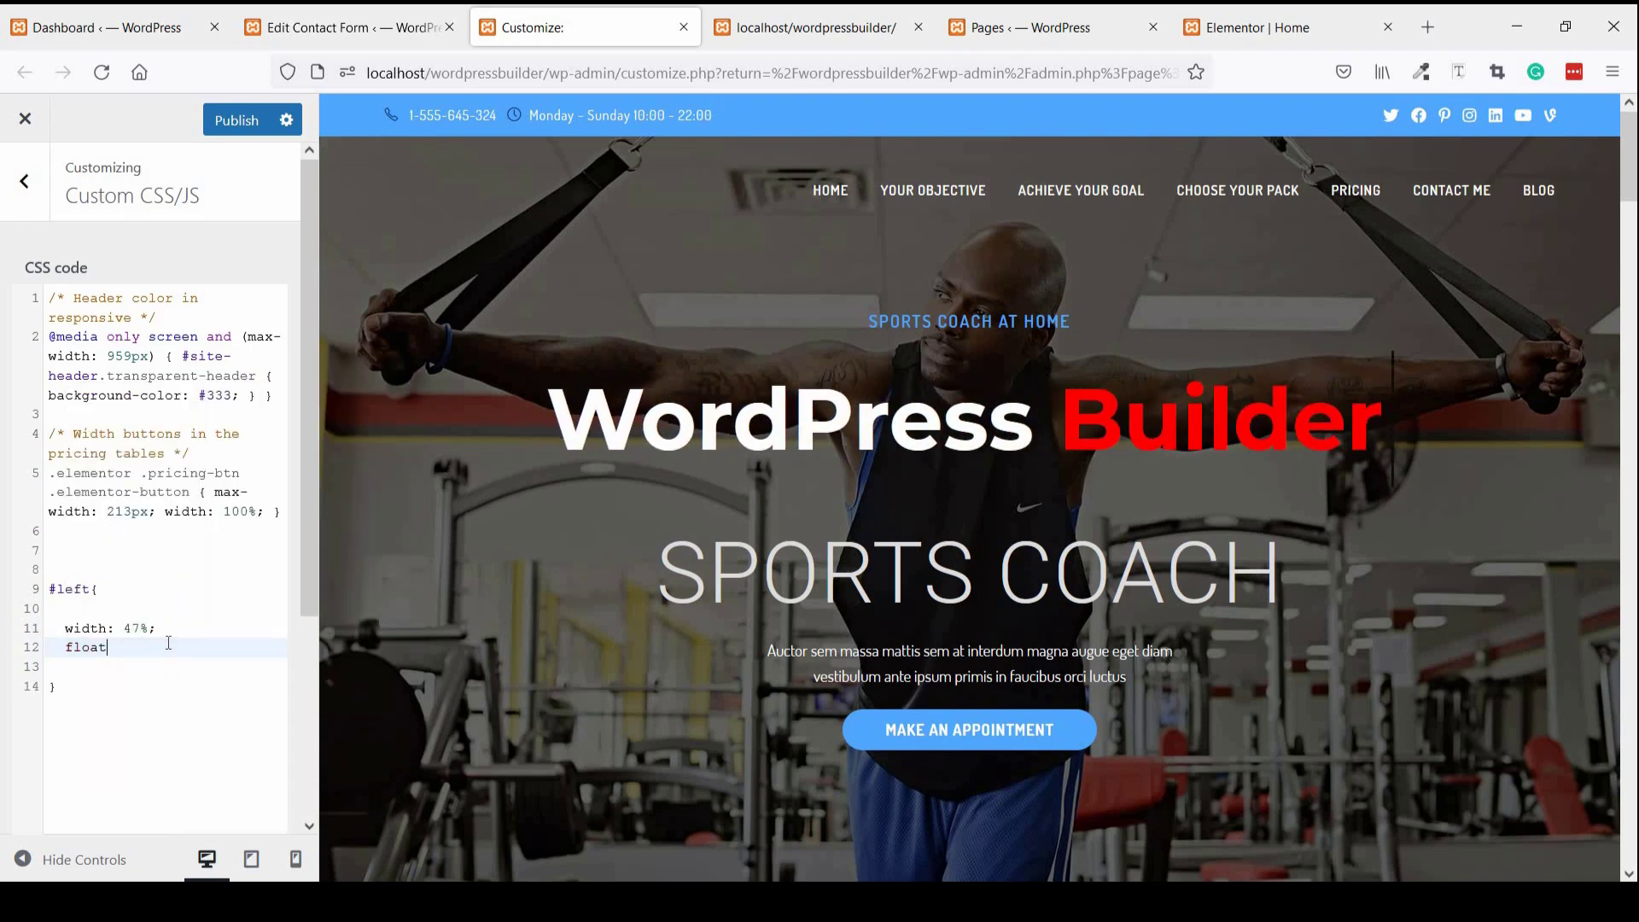
type(": left")
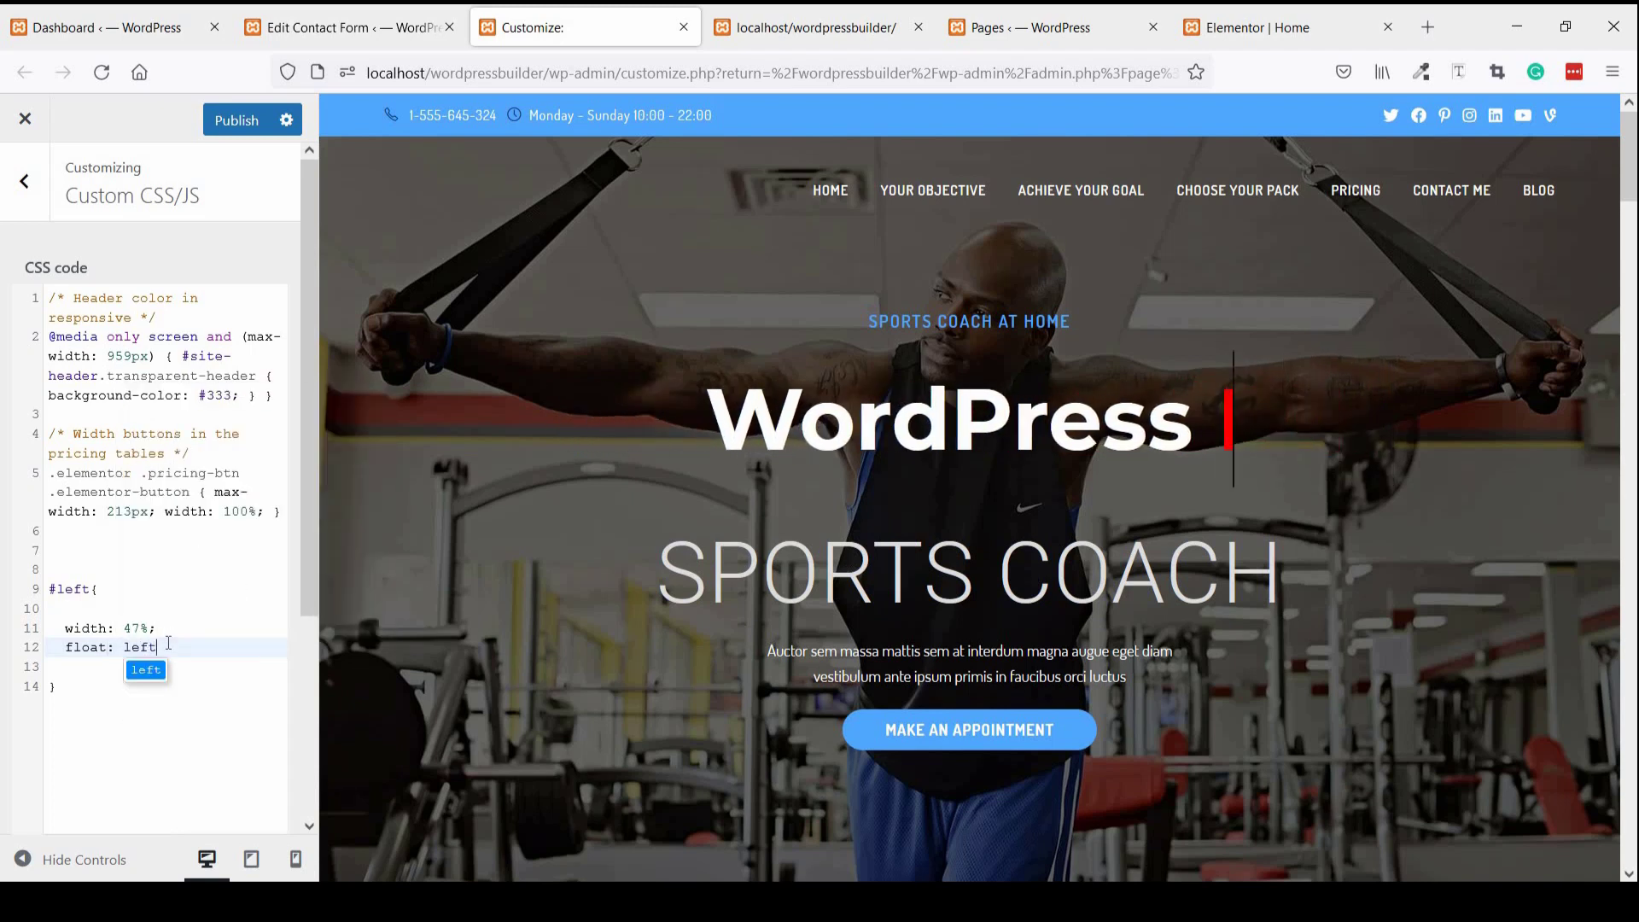
type(";")
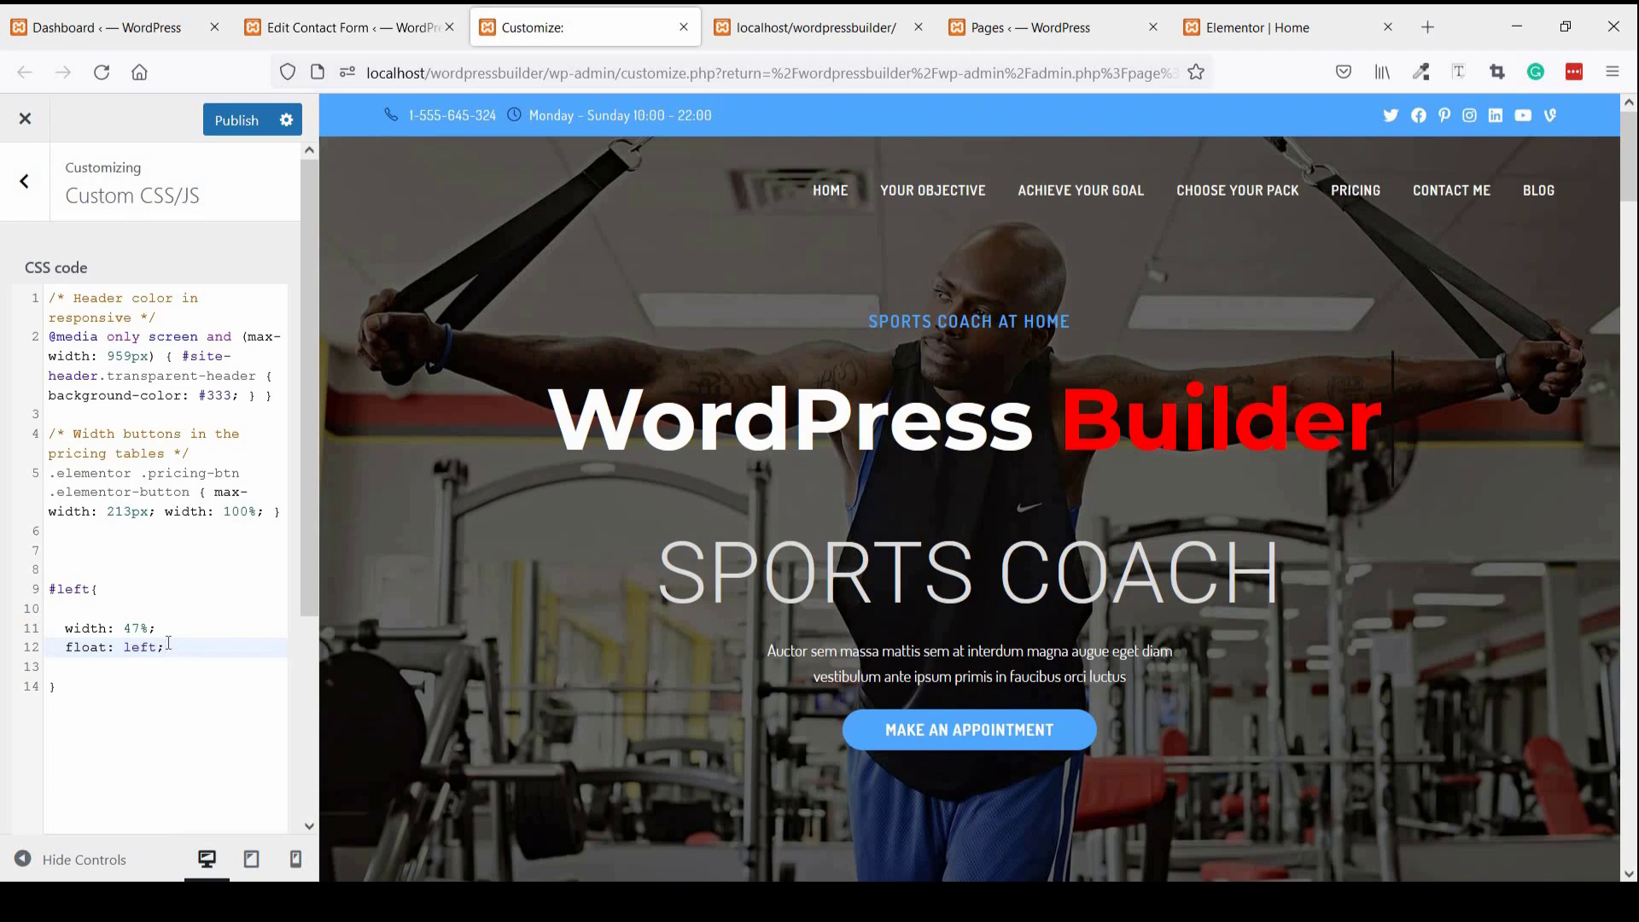
key("Return")
type("margin")
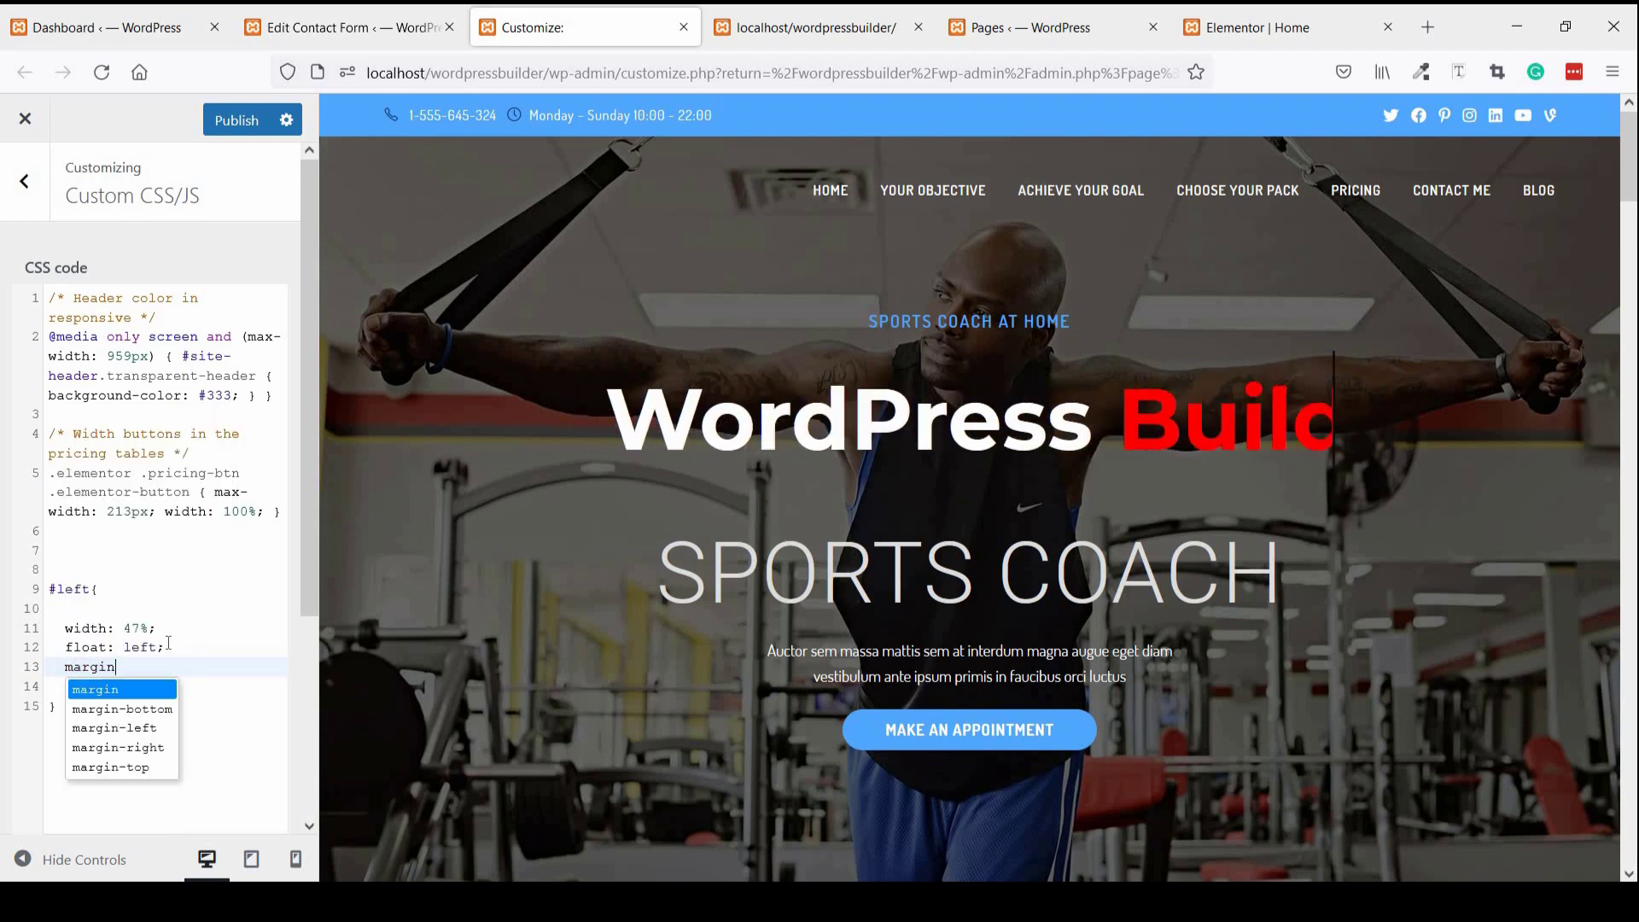
key("Down")
key("Down")
key("Down")
key("Down")
key("Up")
key("Return")
type(": ")
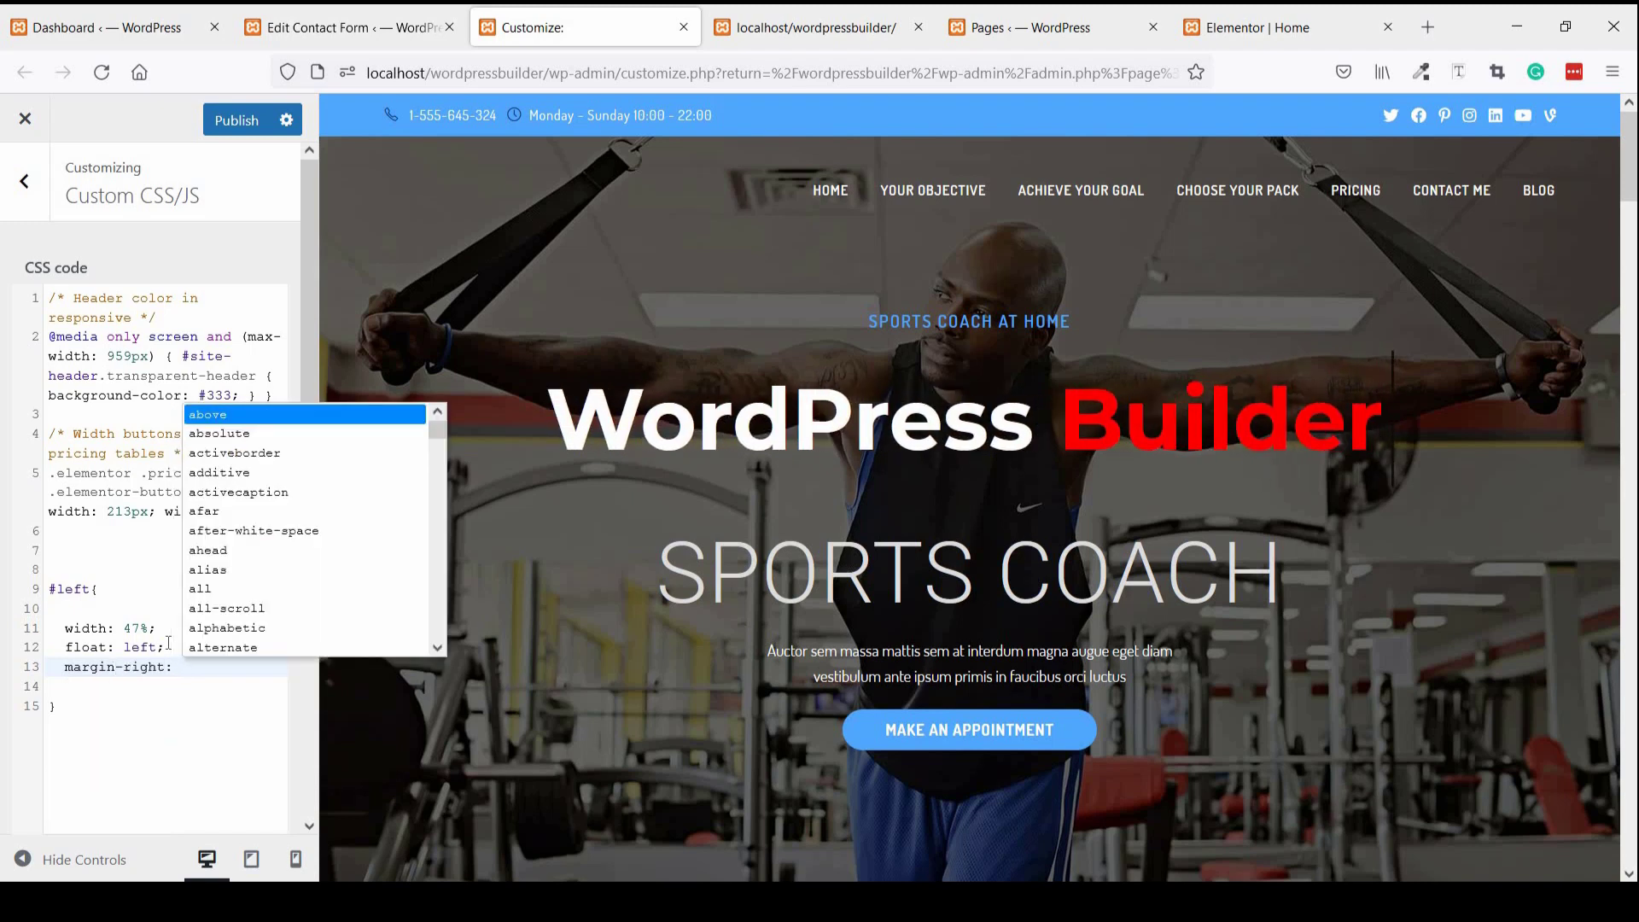
type("6%;")
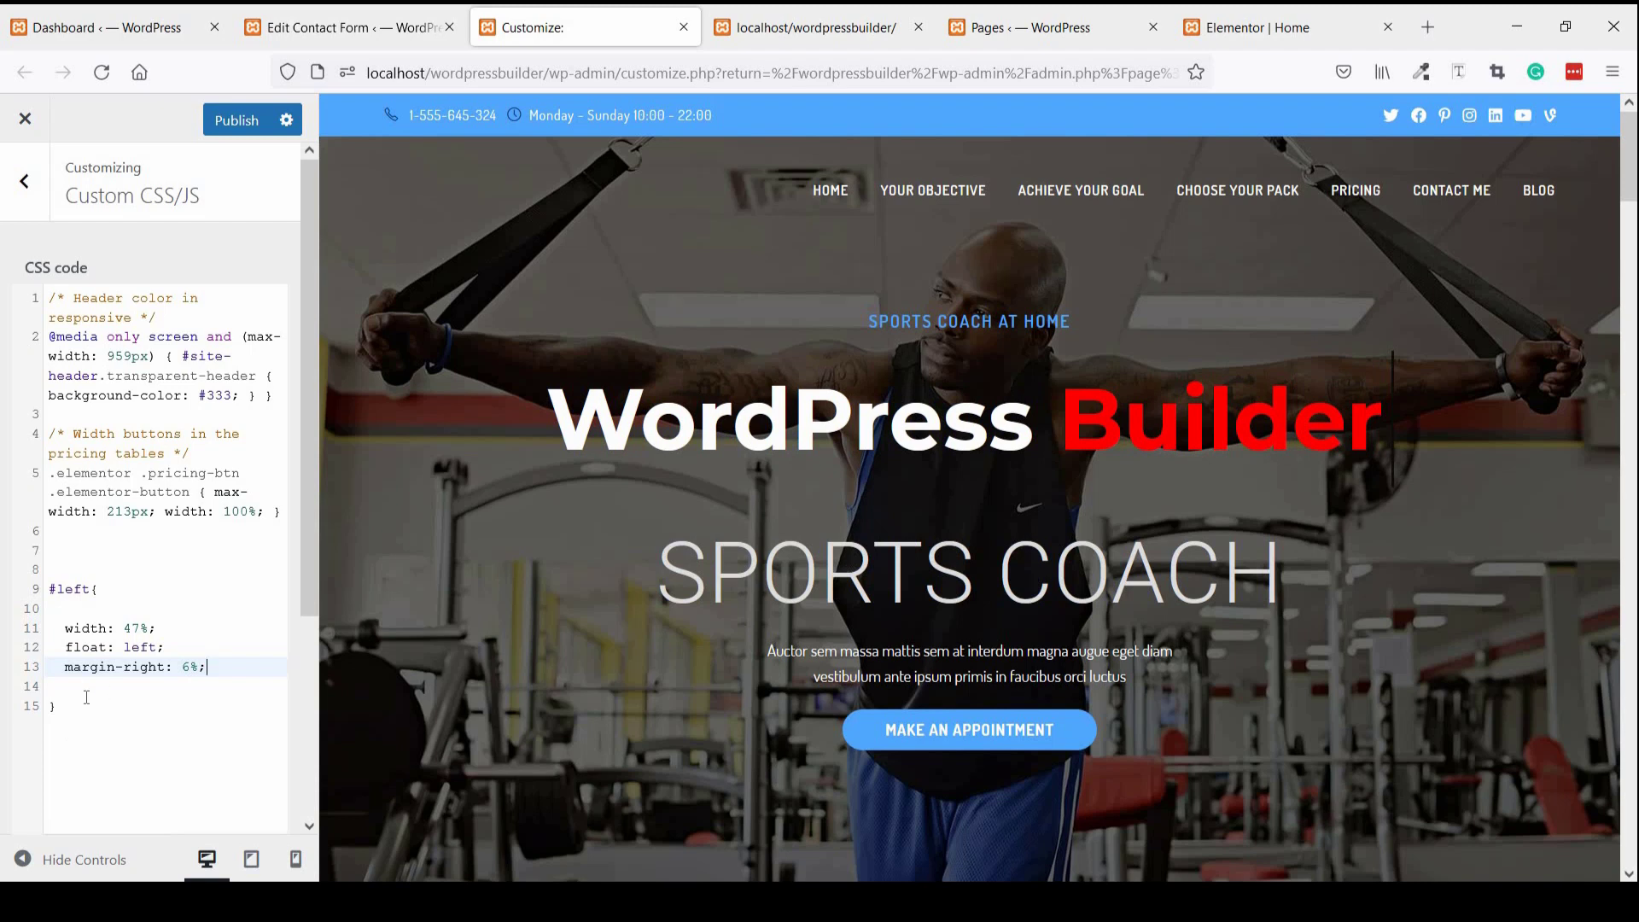
- Copy the #left rule below itself and rename the copy #right
left_click_drag(74, 707, 46, 587)
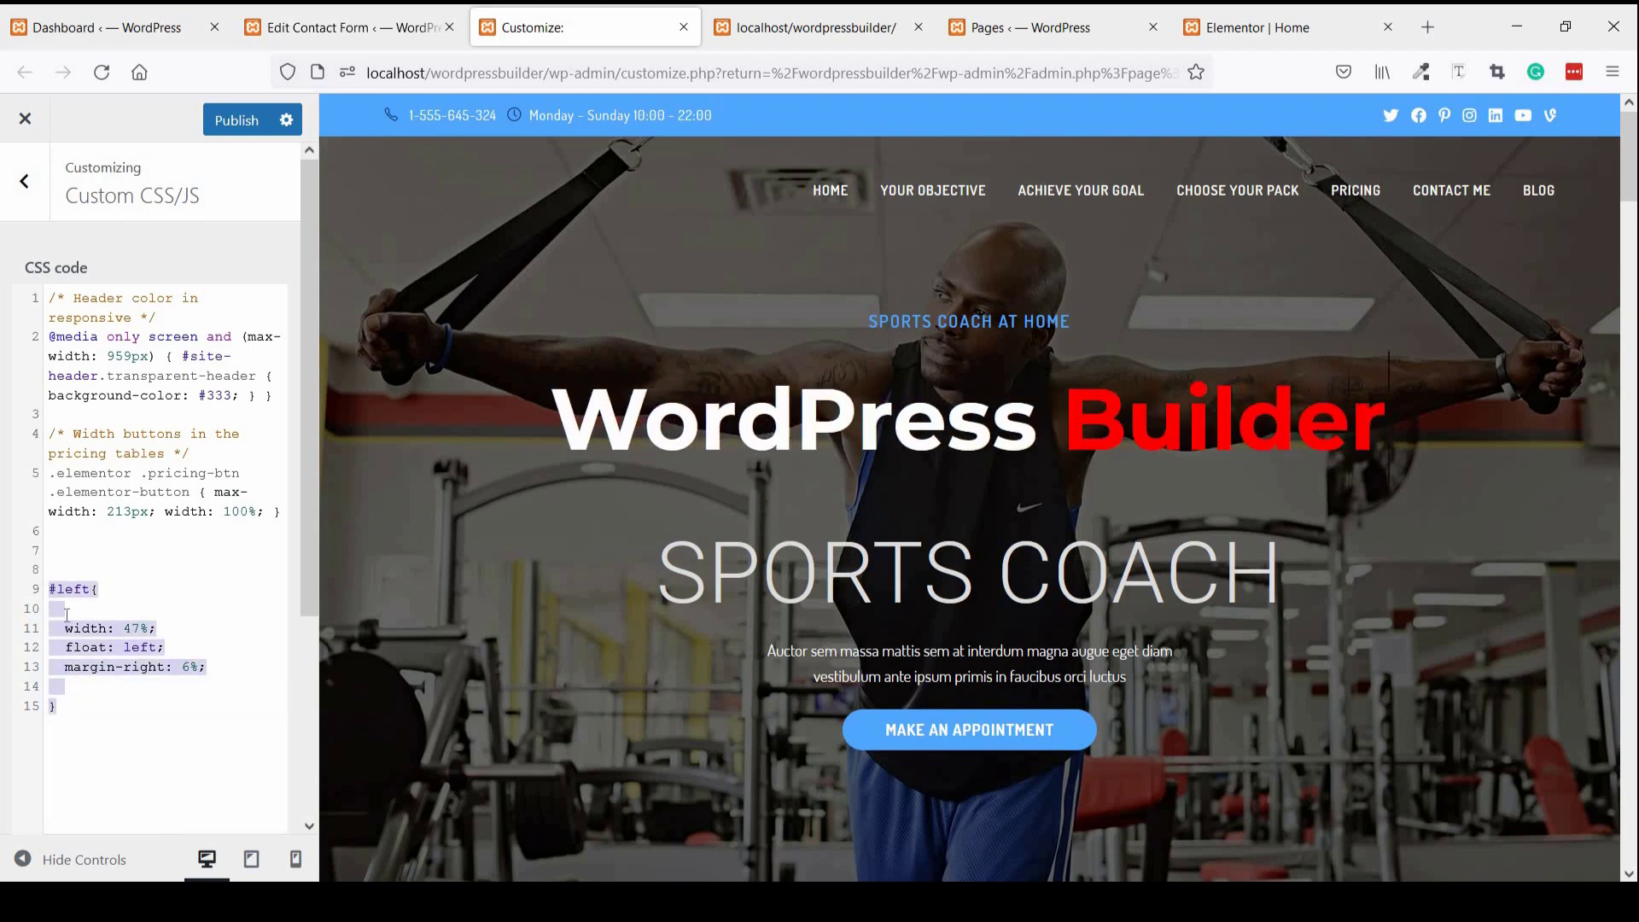
key("BackSpace")
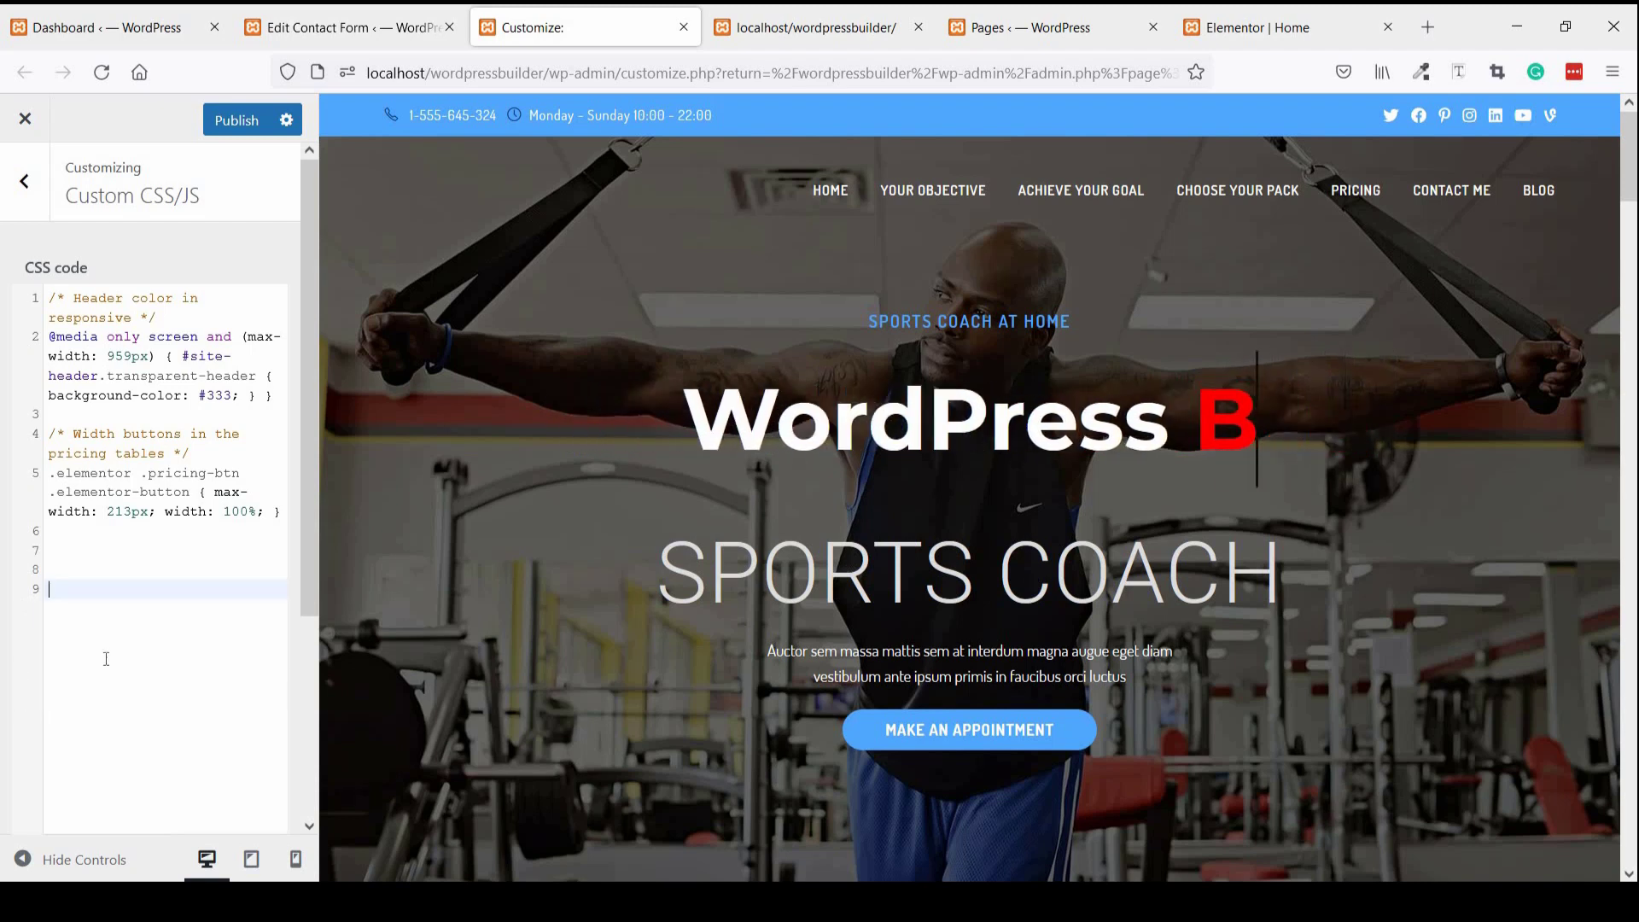
key("ctrl+z")
key("ctrl+c")
left_click(81, 705)
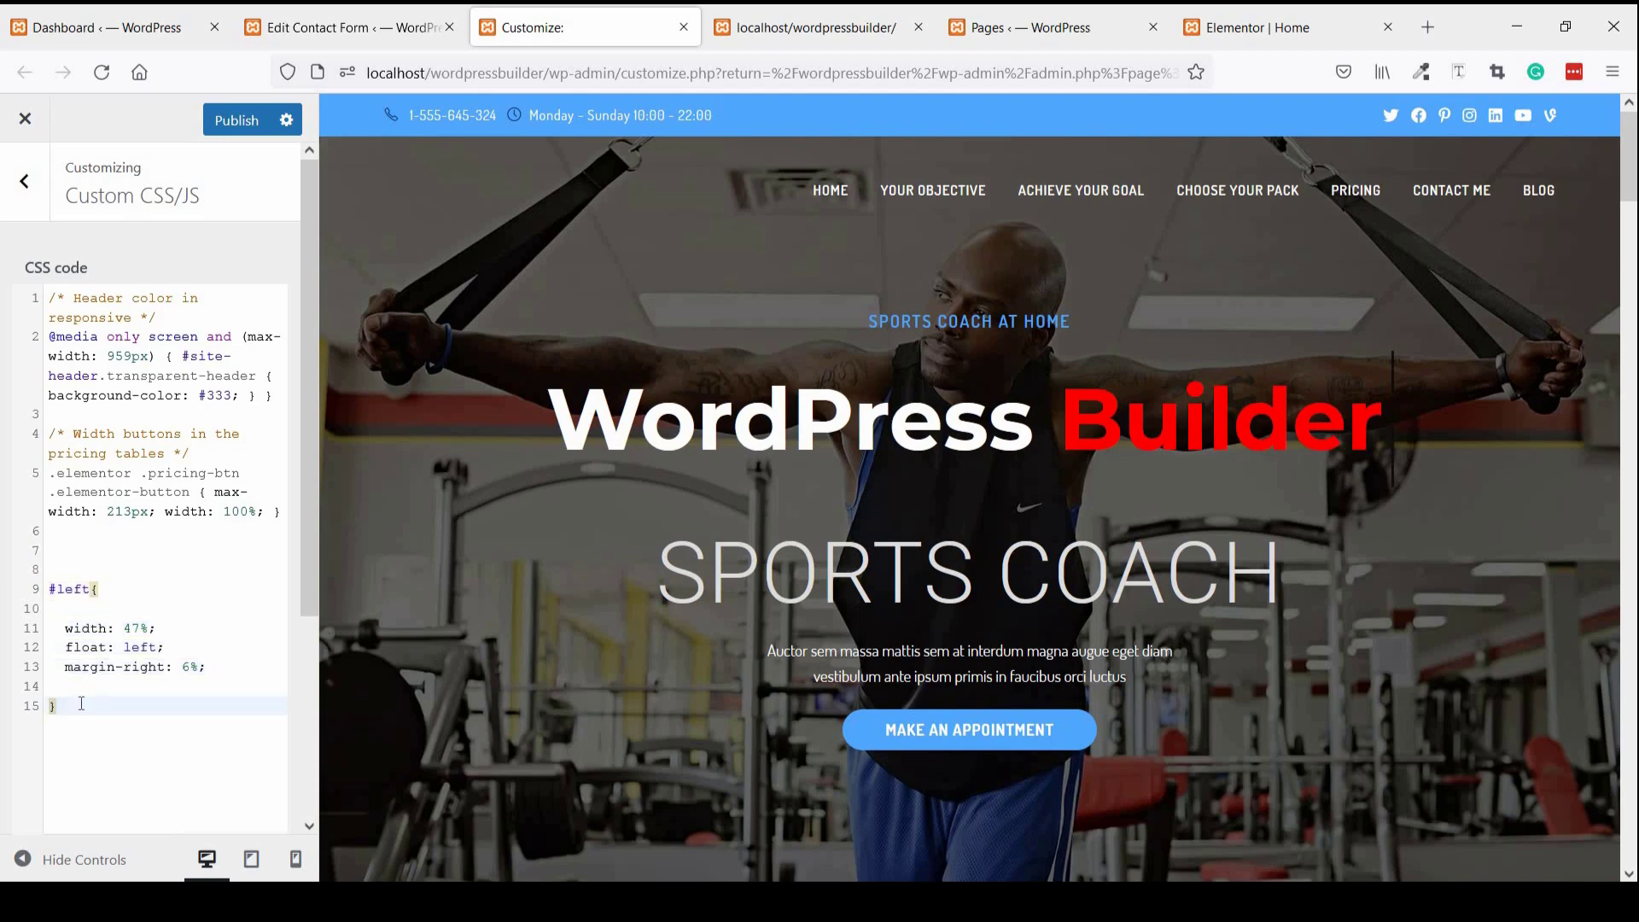
key("Return")
key("Return")
key("ctrl+v")
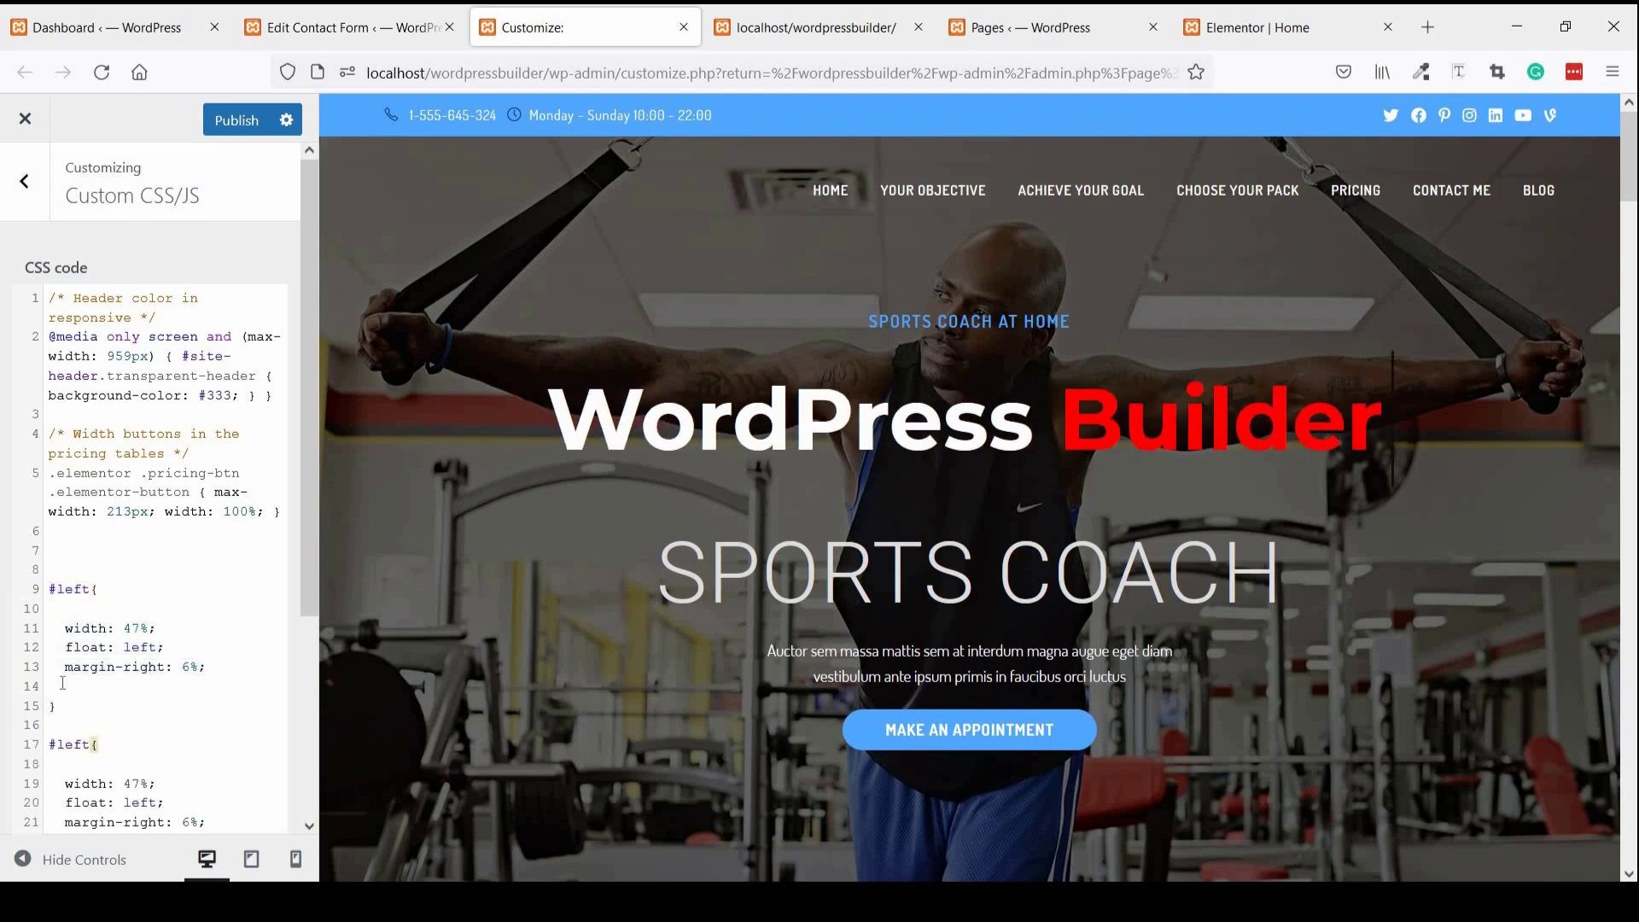
scroll(56, 690, "down", 3)
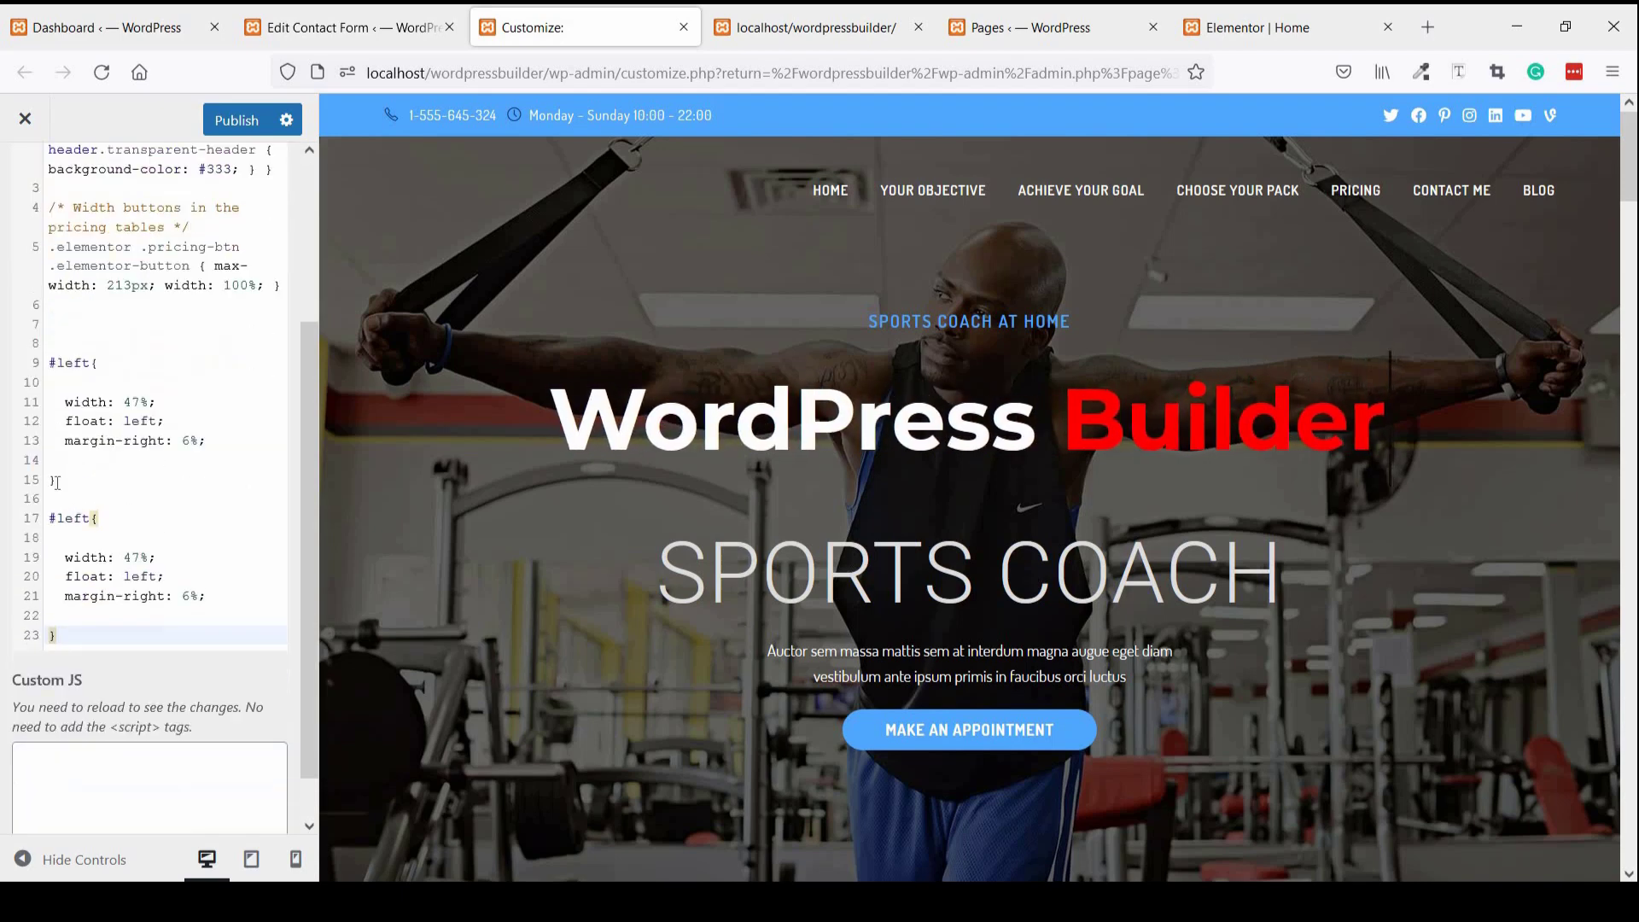
double_click(77, 523)
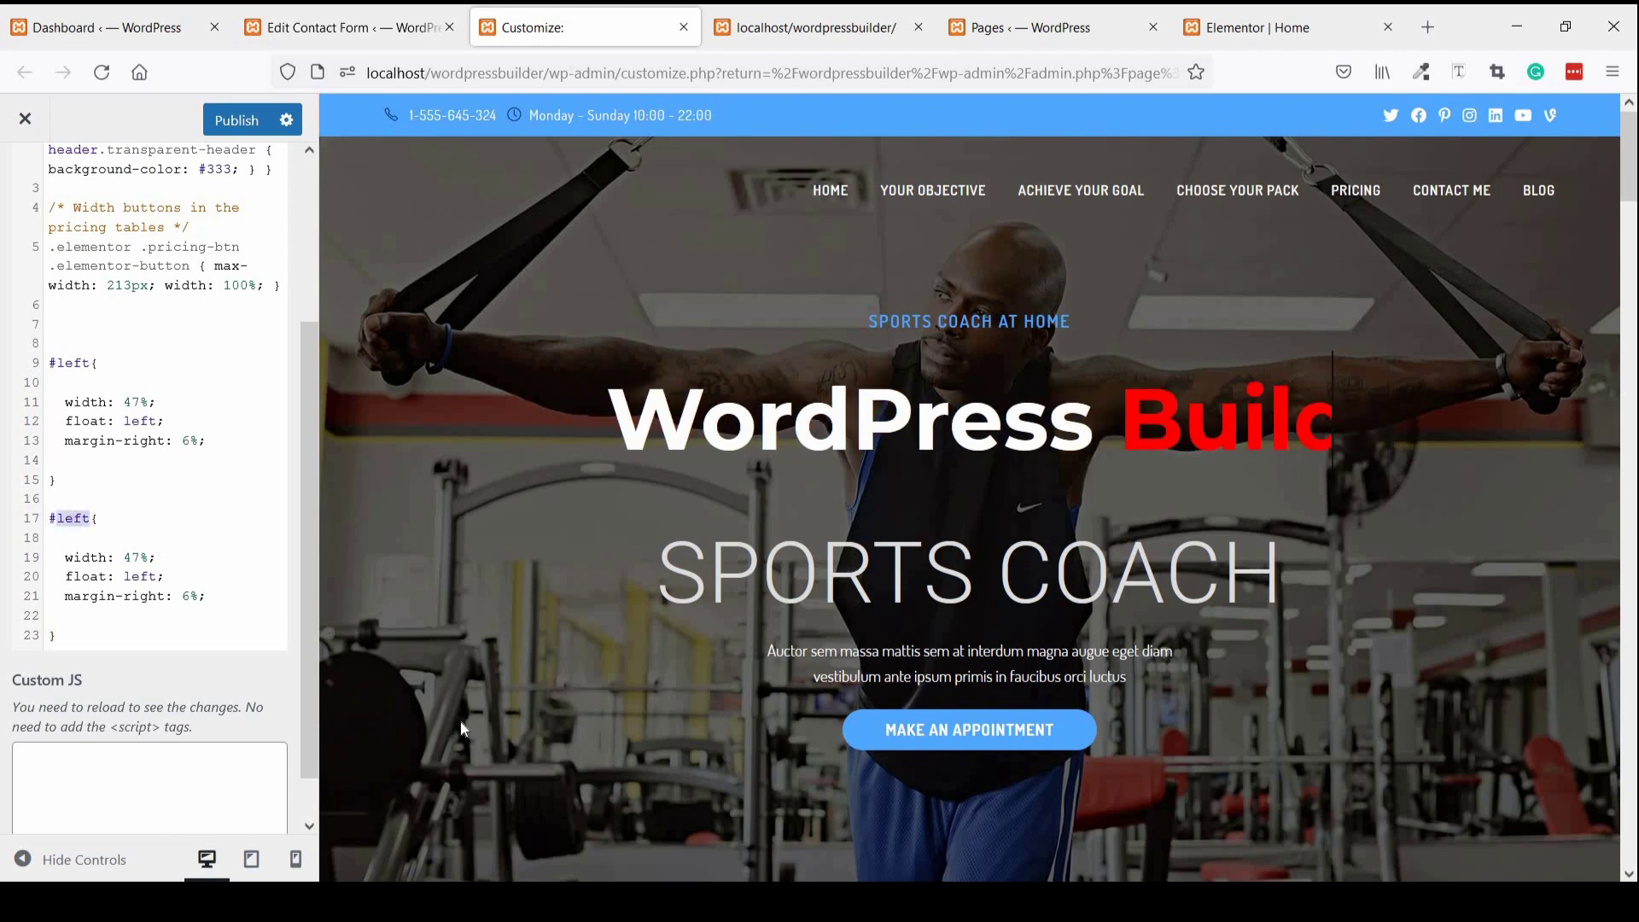
type("#right")
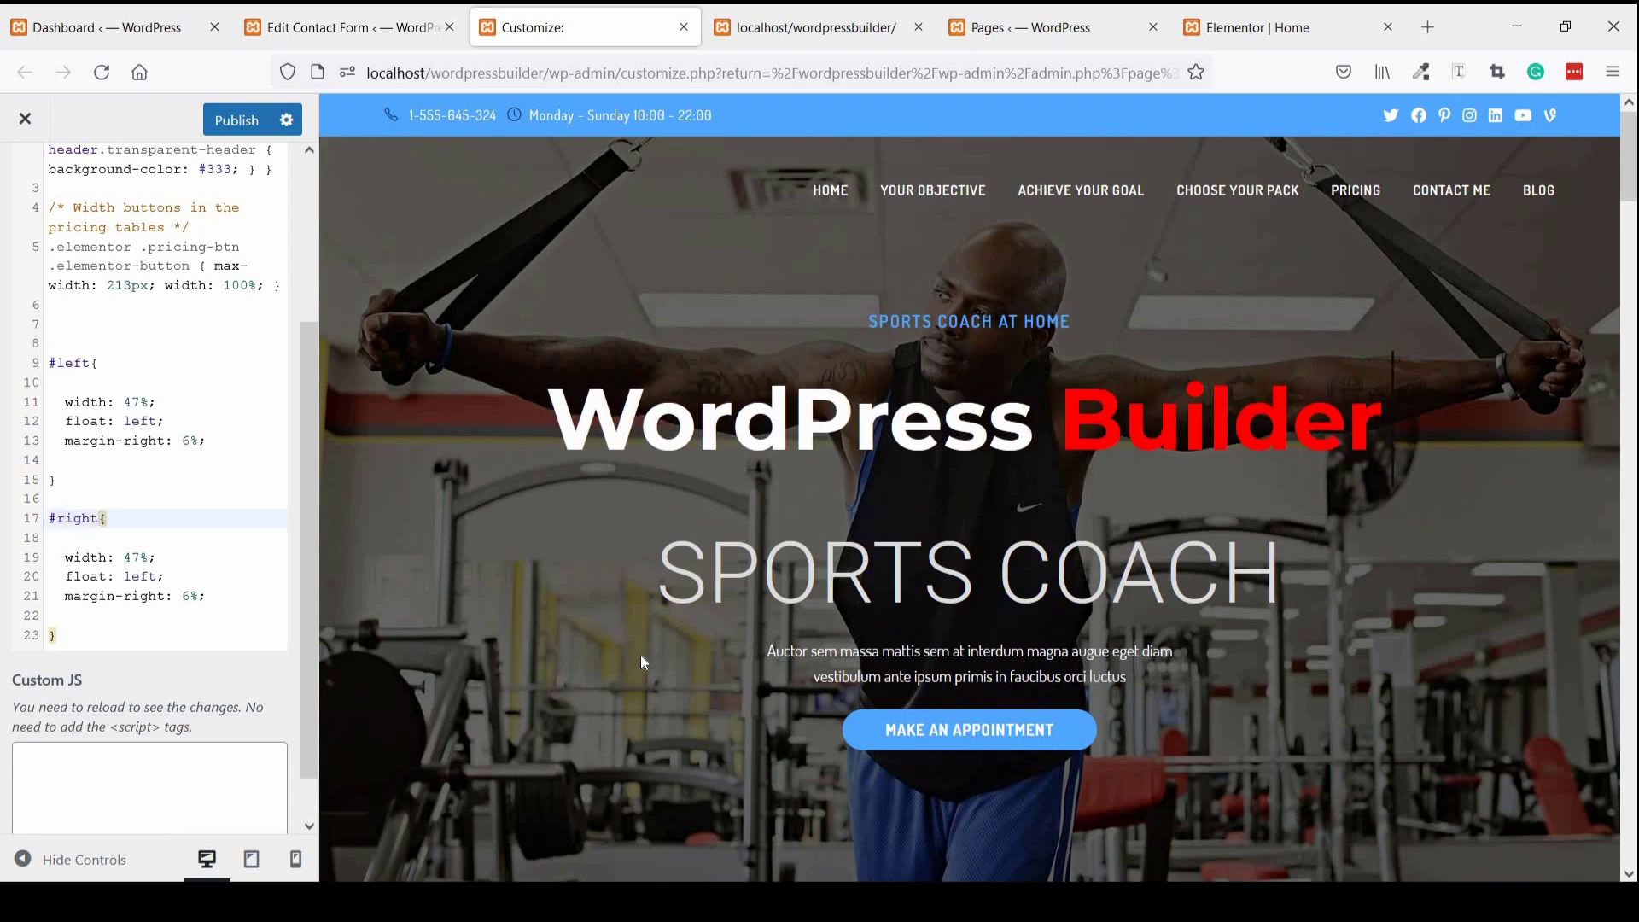
- Remove margin-right from #right and delete extra blank lines in both rules
left_click_drag(207, 596, 34, 599)
key("BackSpace")
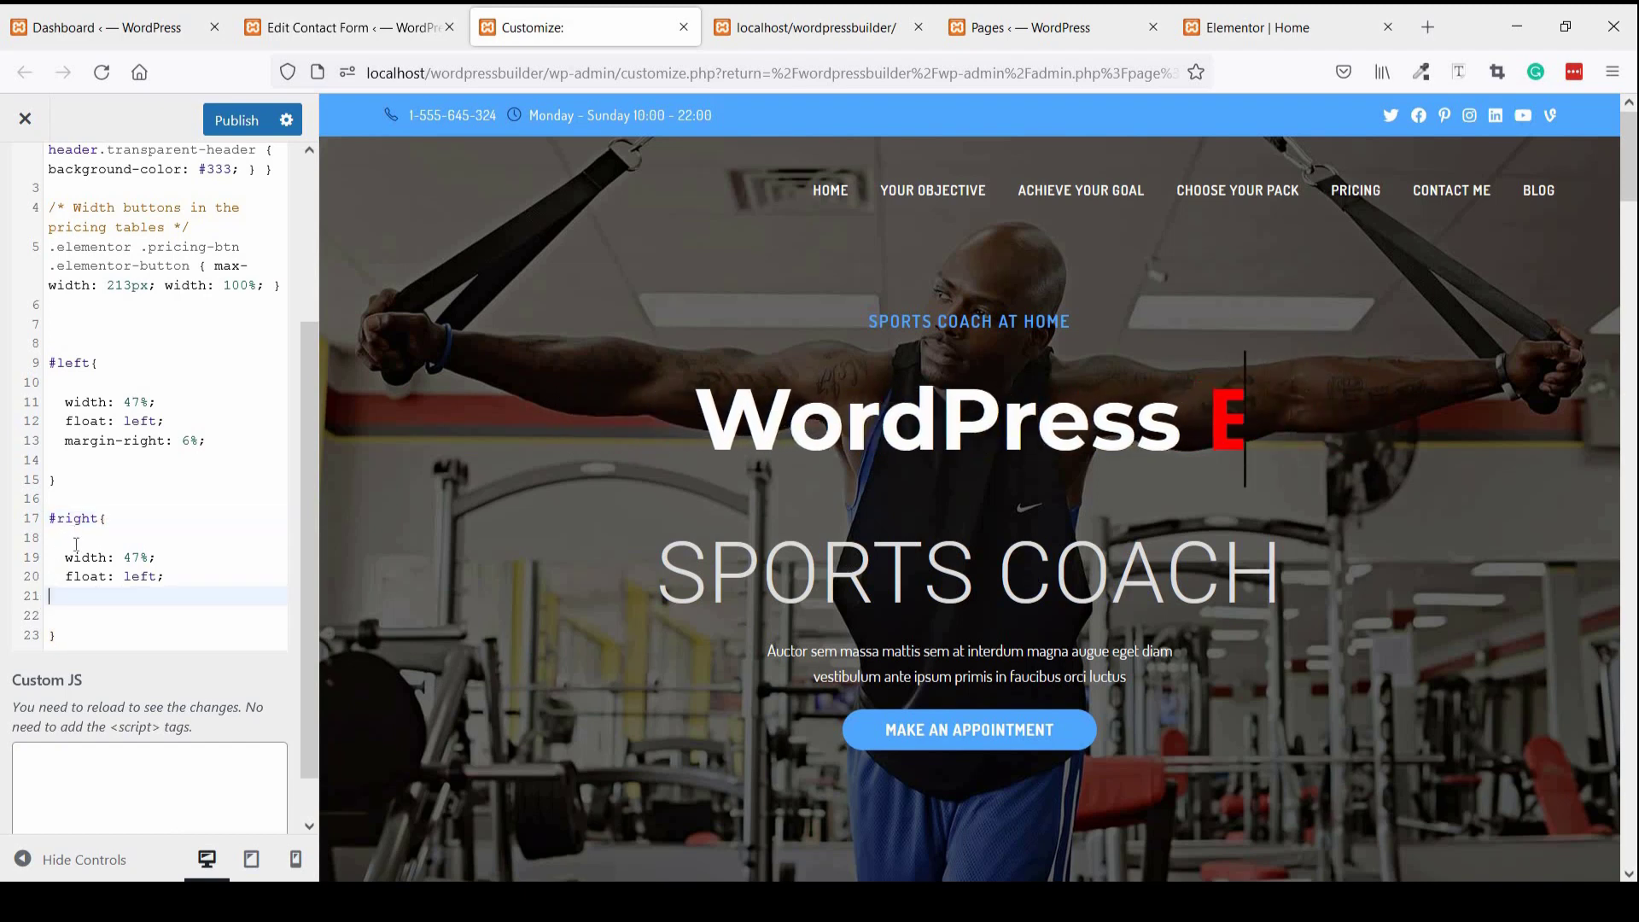
key("Delete")
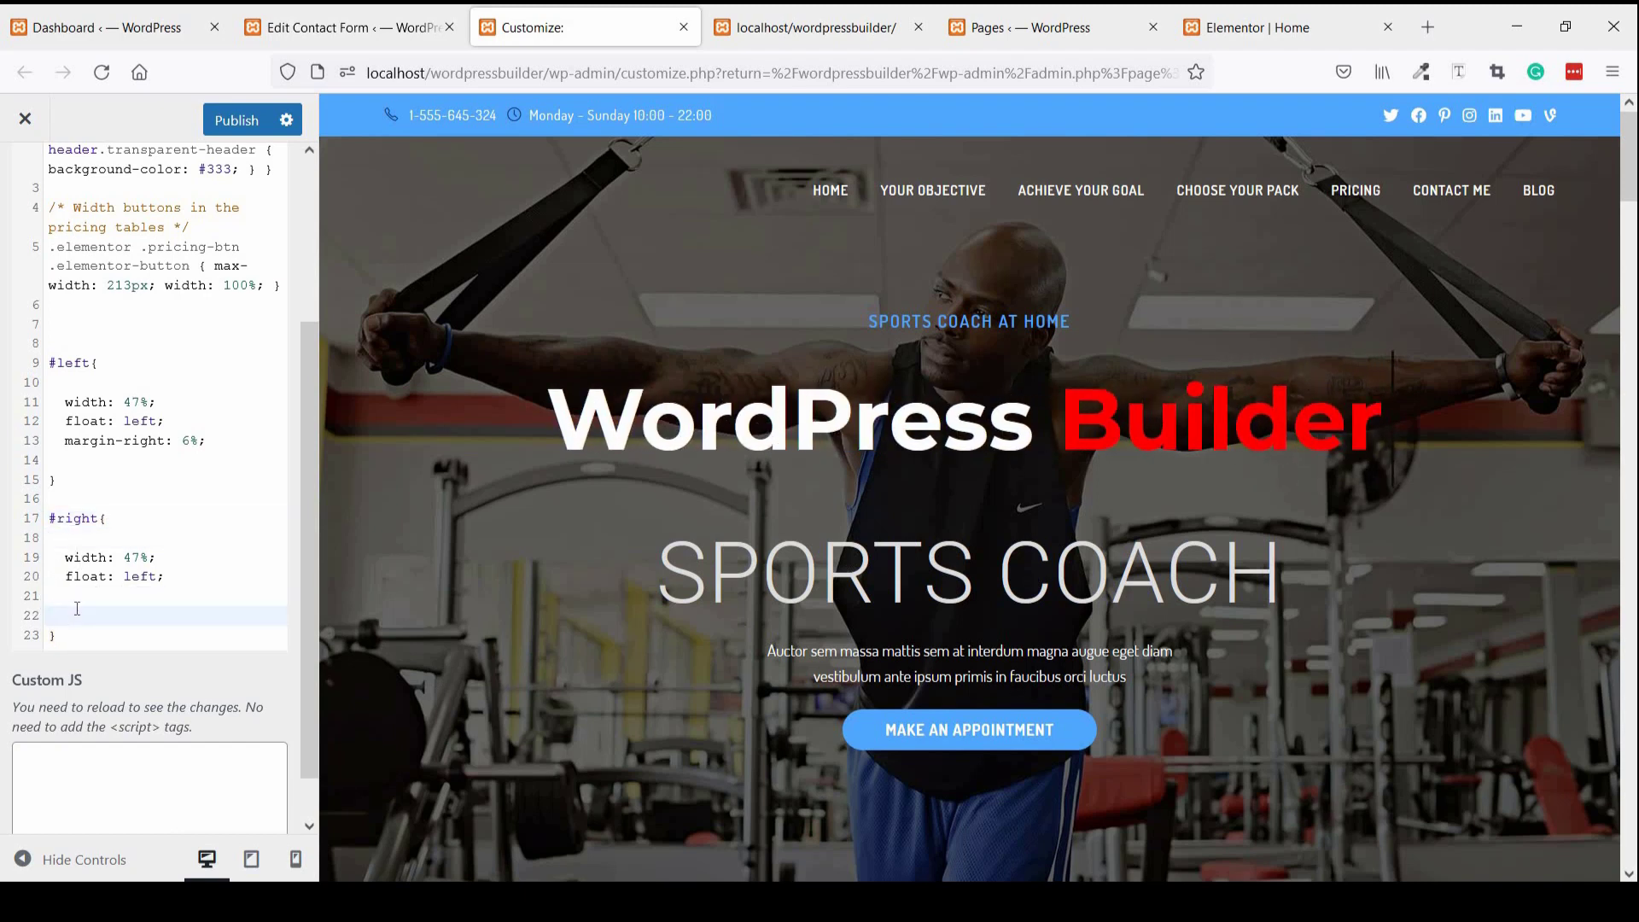
key("BackSpace")
key("Up")
key("Up")
key("BackSpace")
left_click(83, 460)
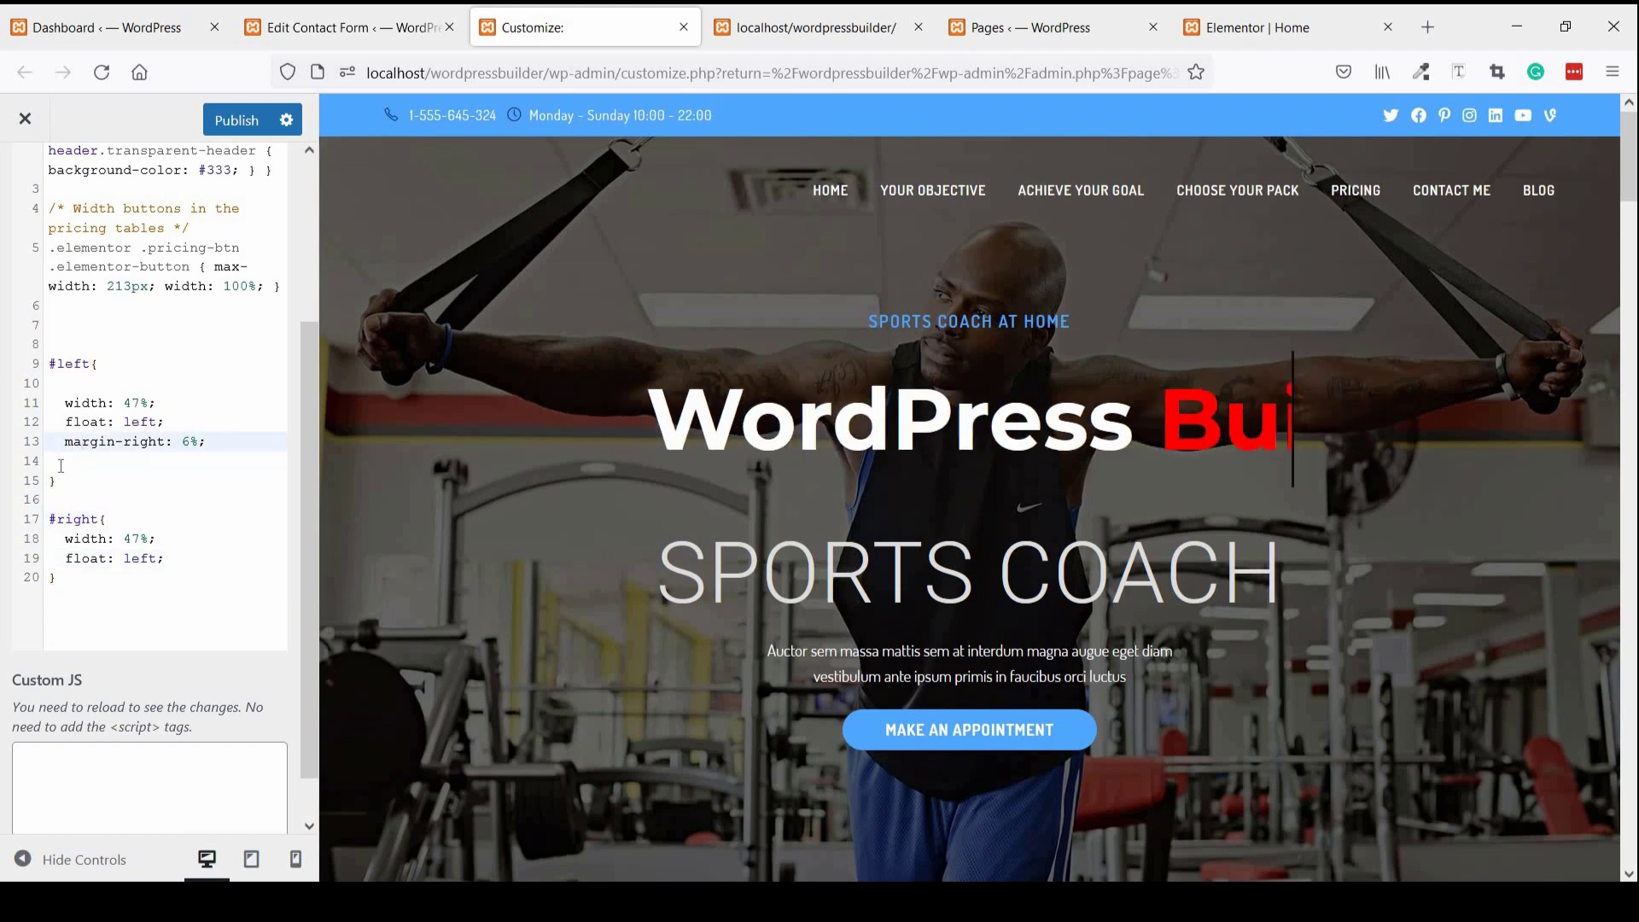
key("BackSpace")
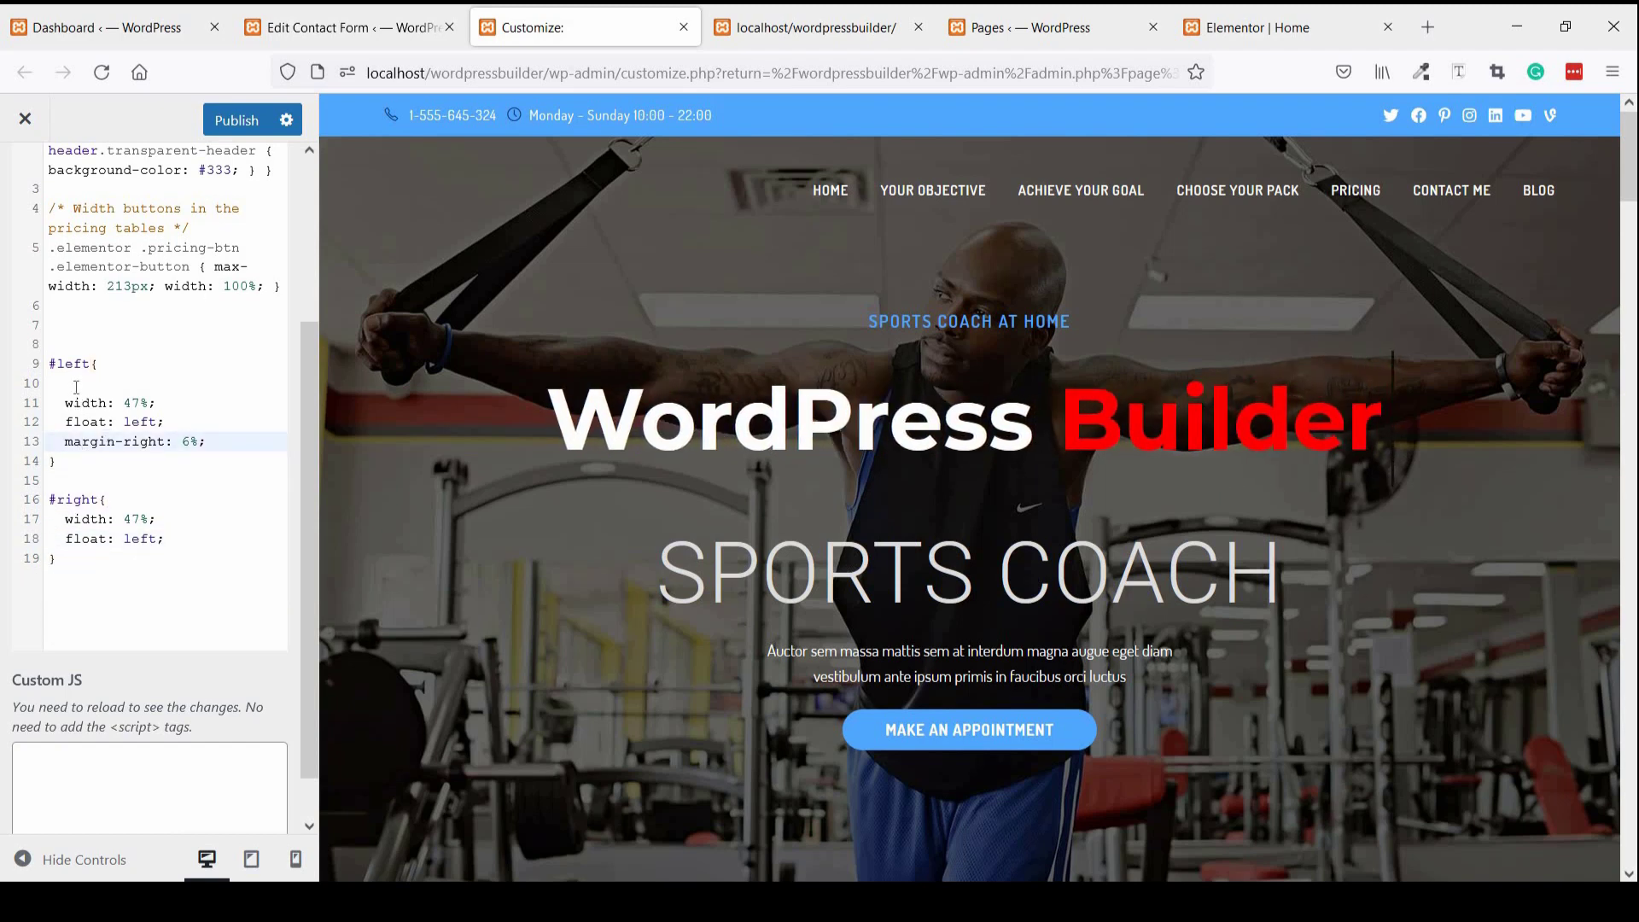
left_click(74, 383)
key("BackSpace")
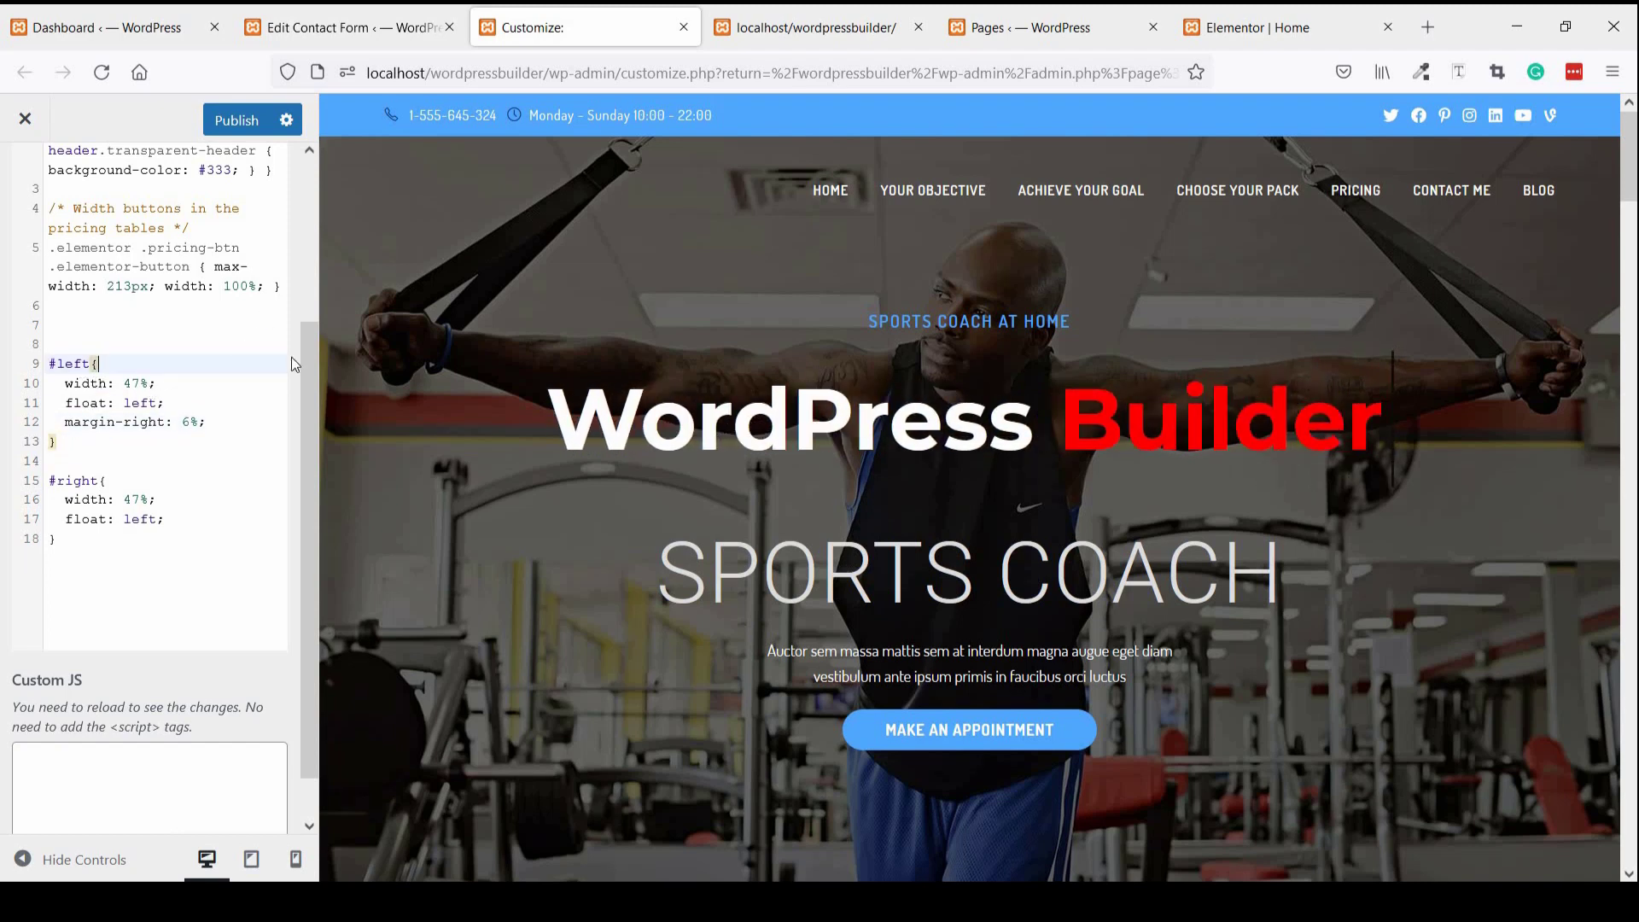
left_click(89, 570)
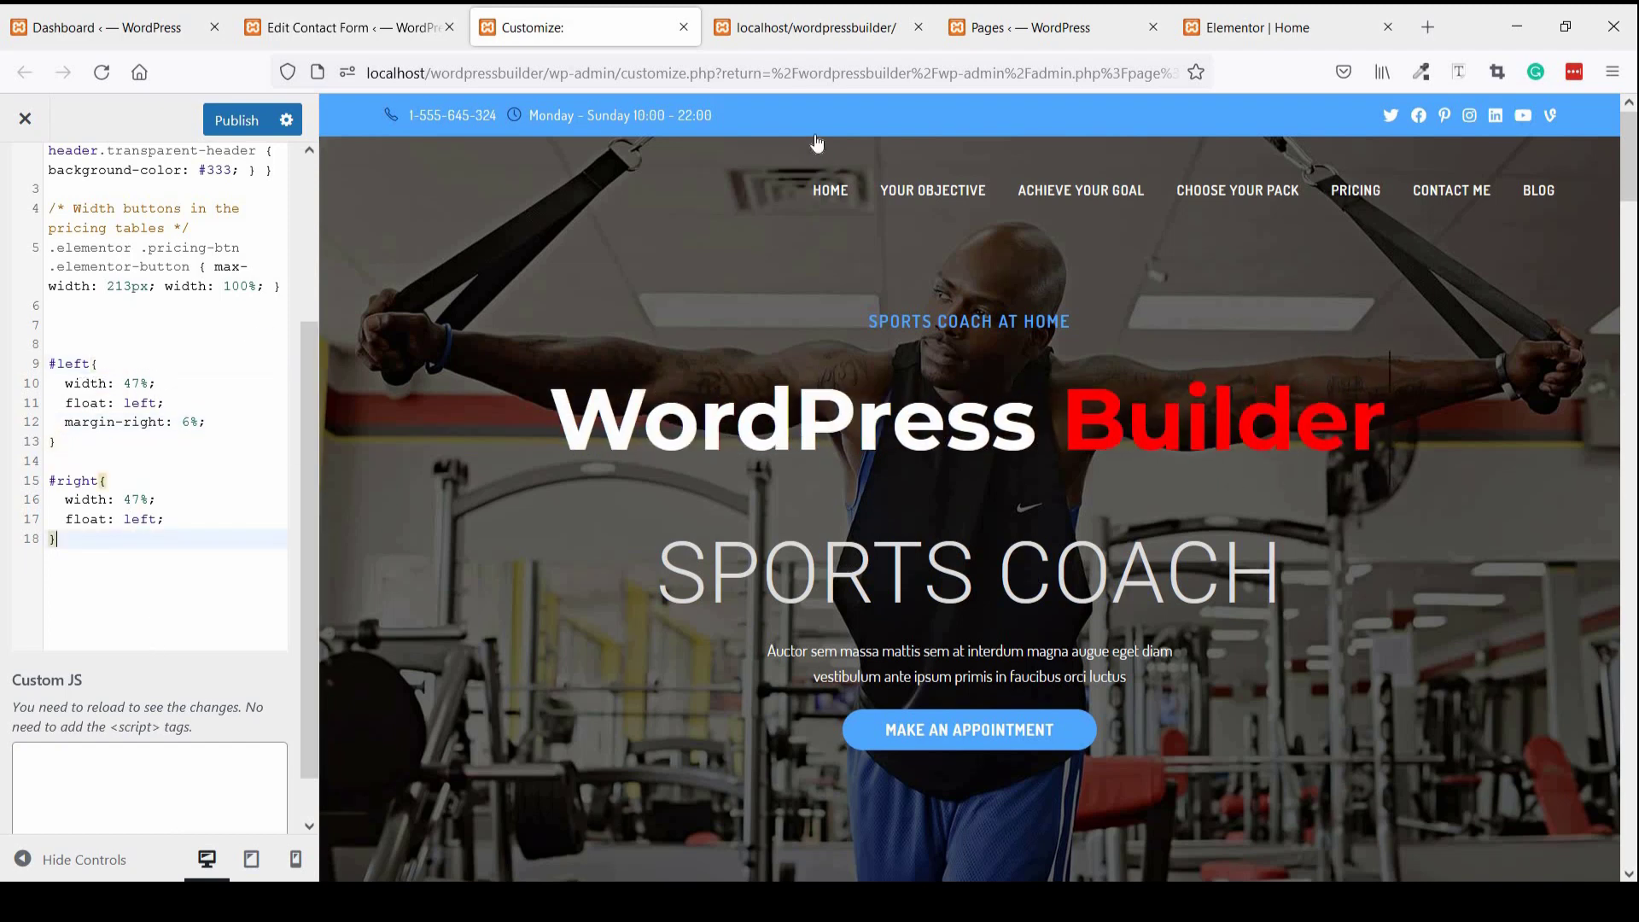
- Start a .clearfix:after rule with content: "" and display: block
left_click(367, 28)
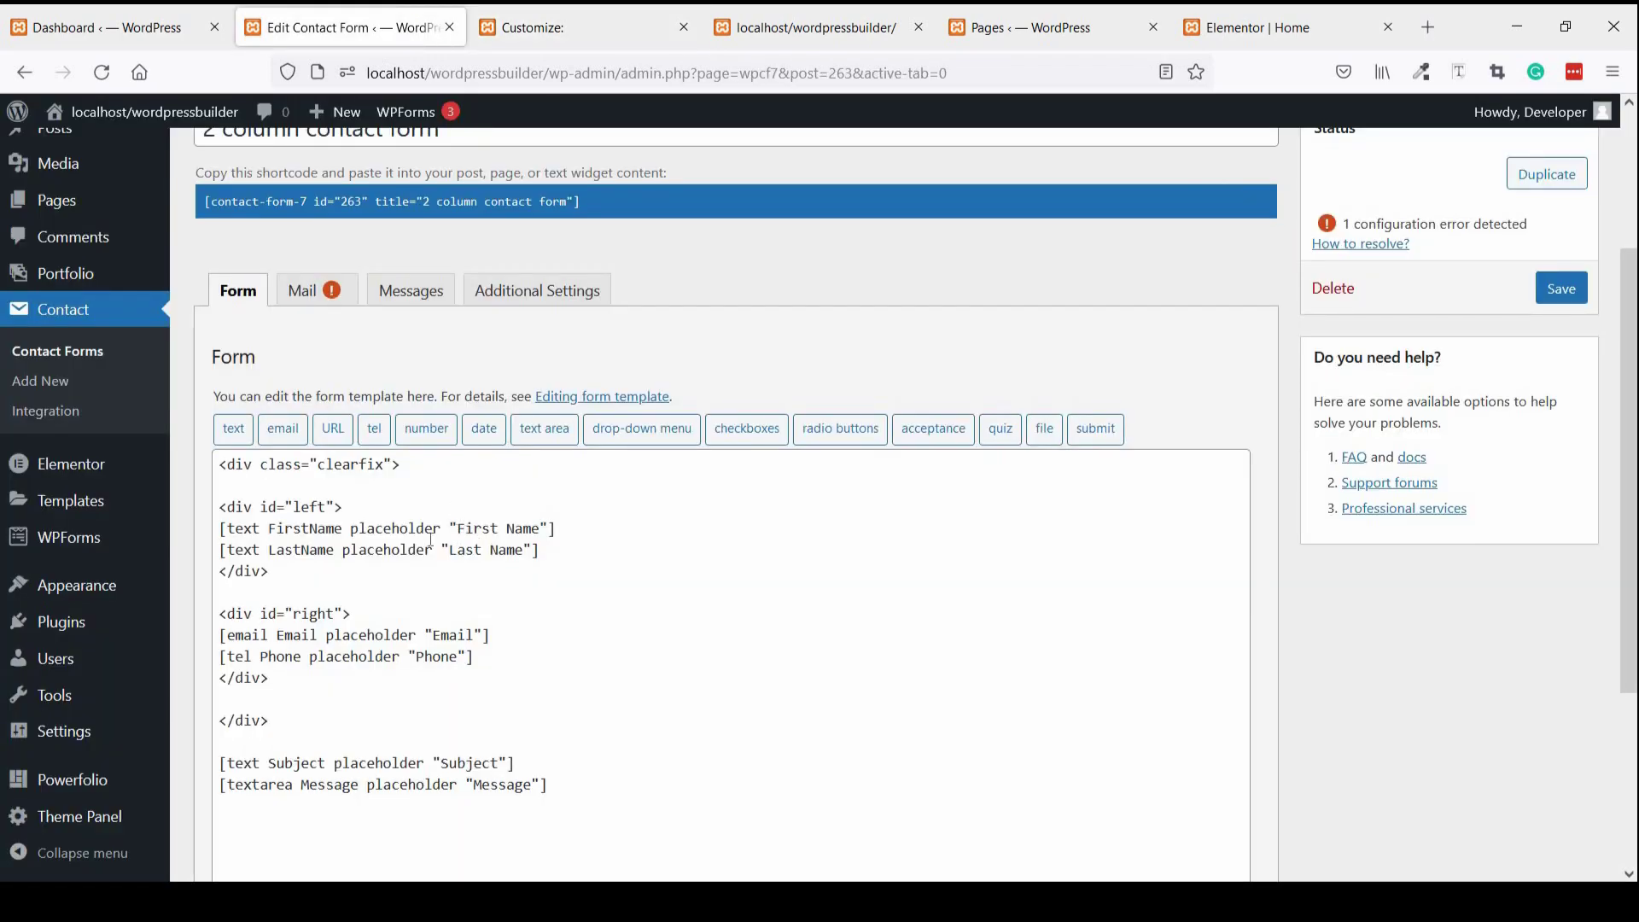
key("ctrl+Tab")
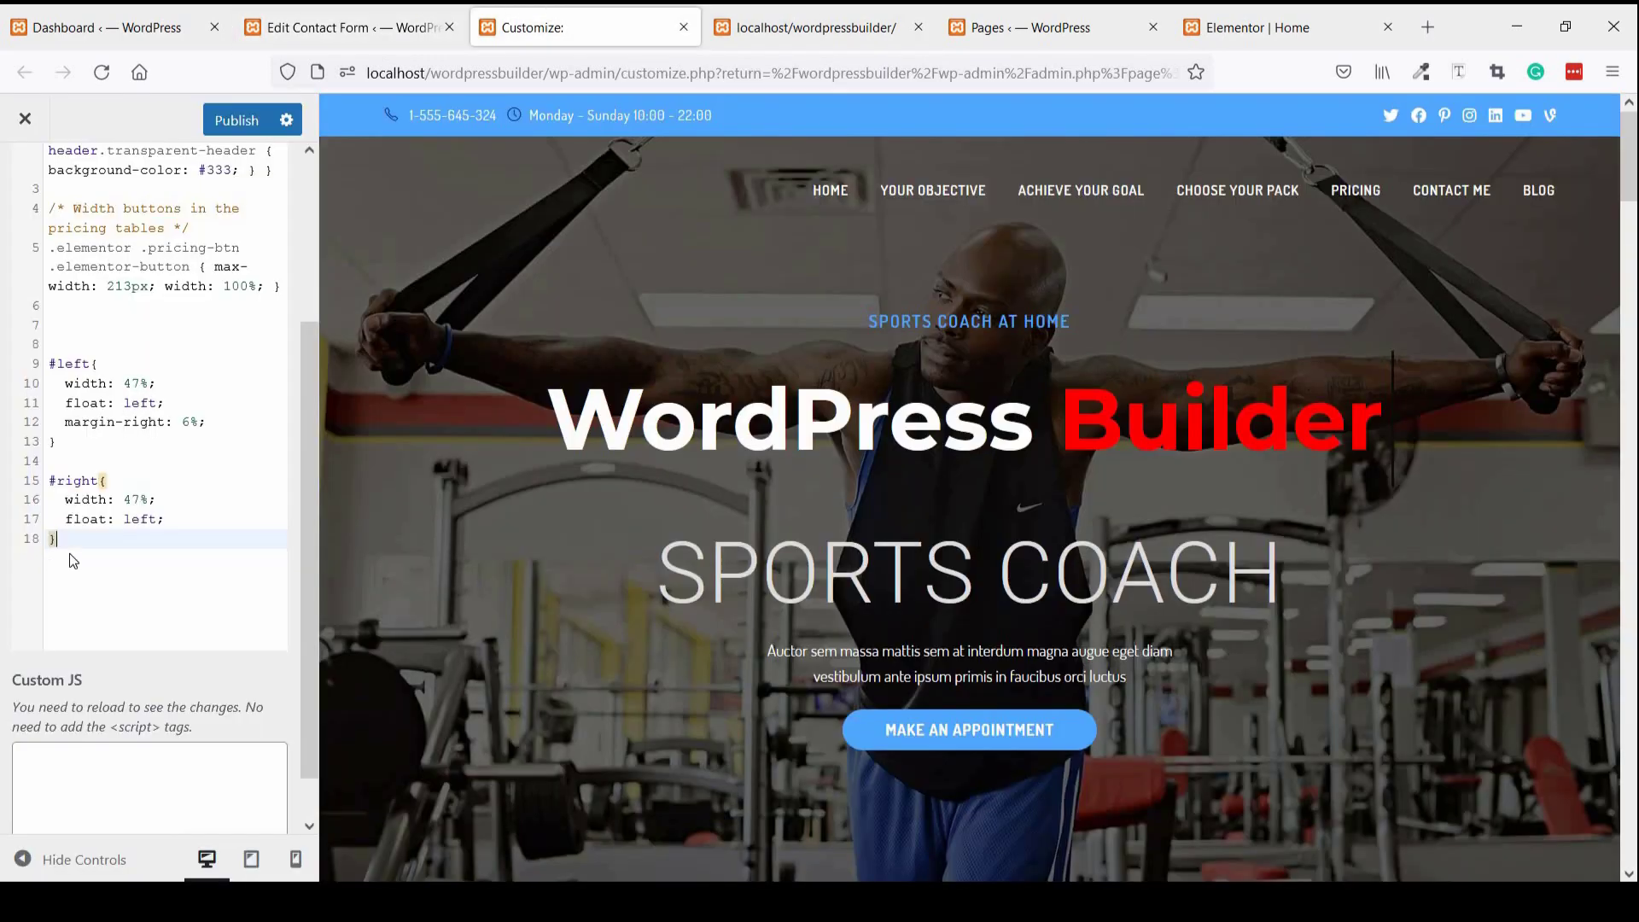
key("Return")
key("Return")
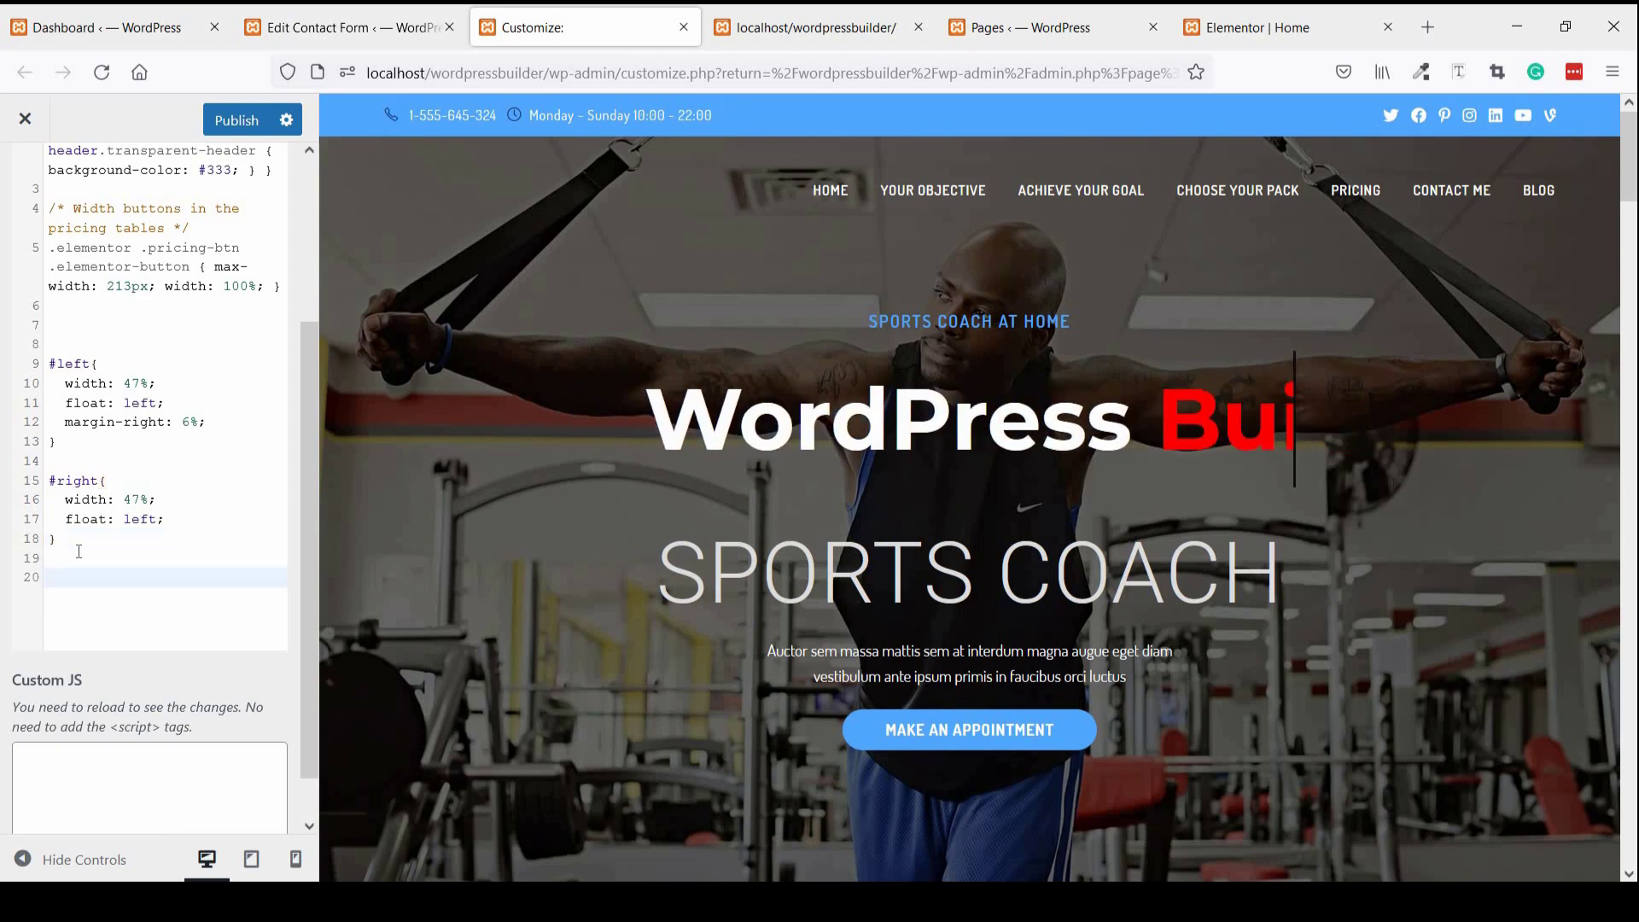
type(".clearfix")
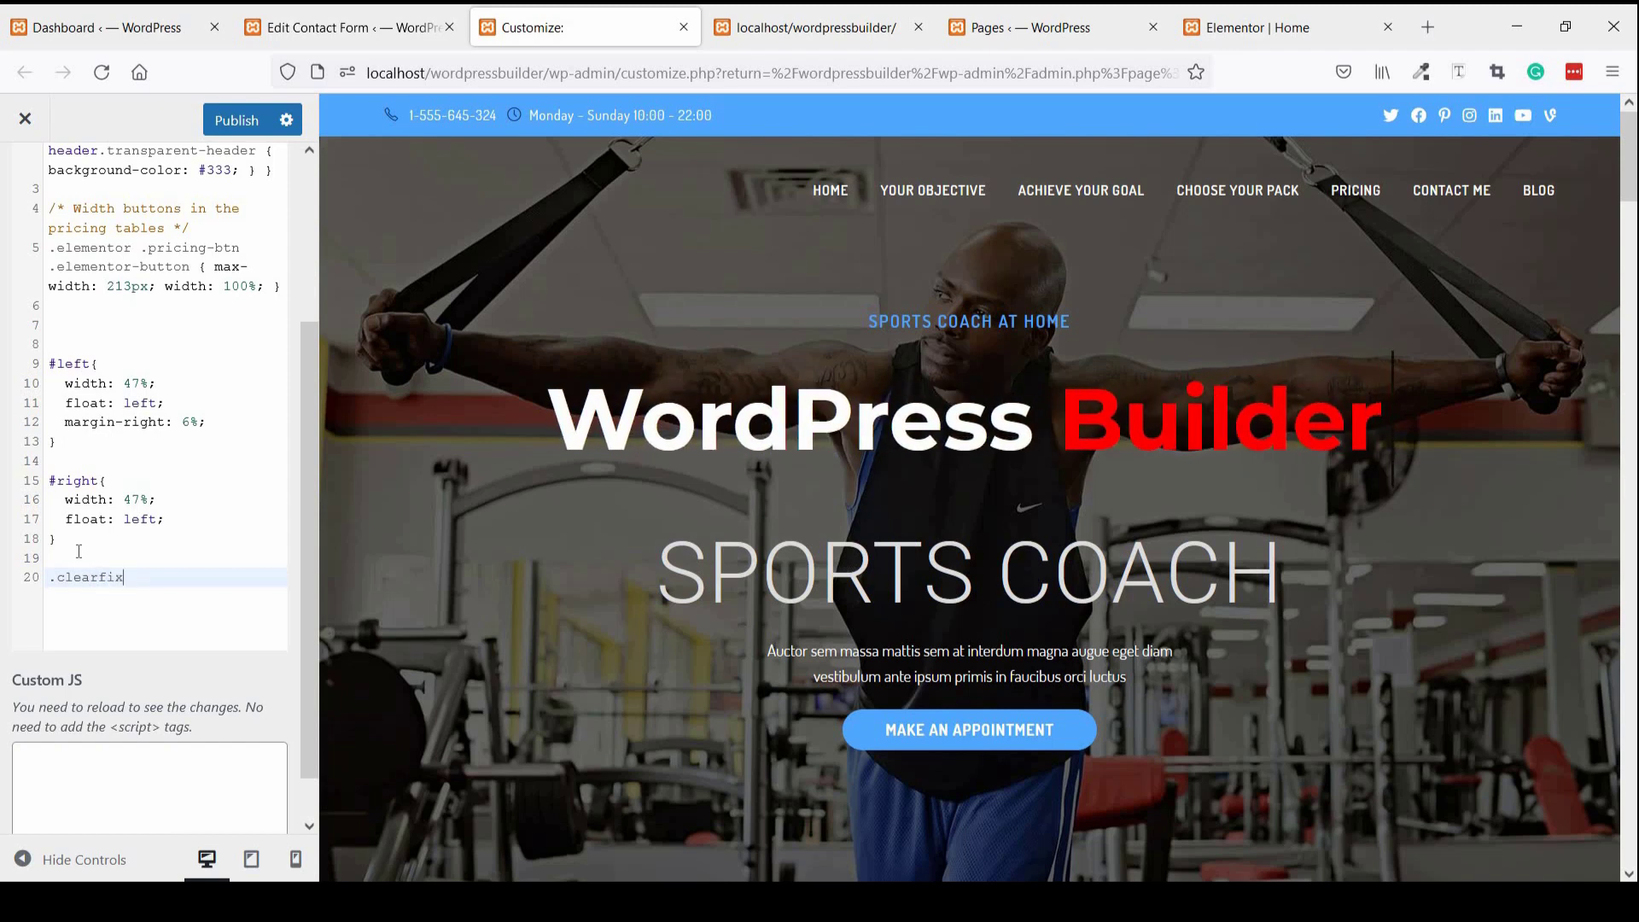
type(":")
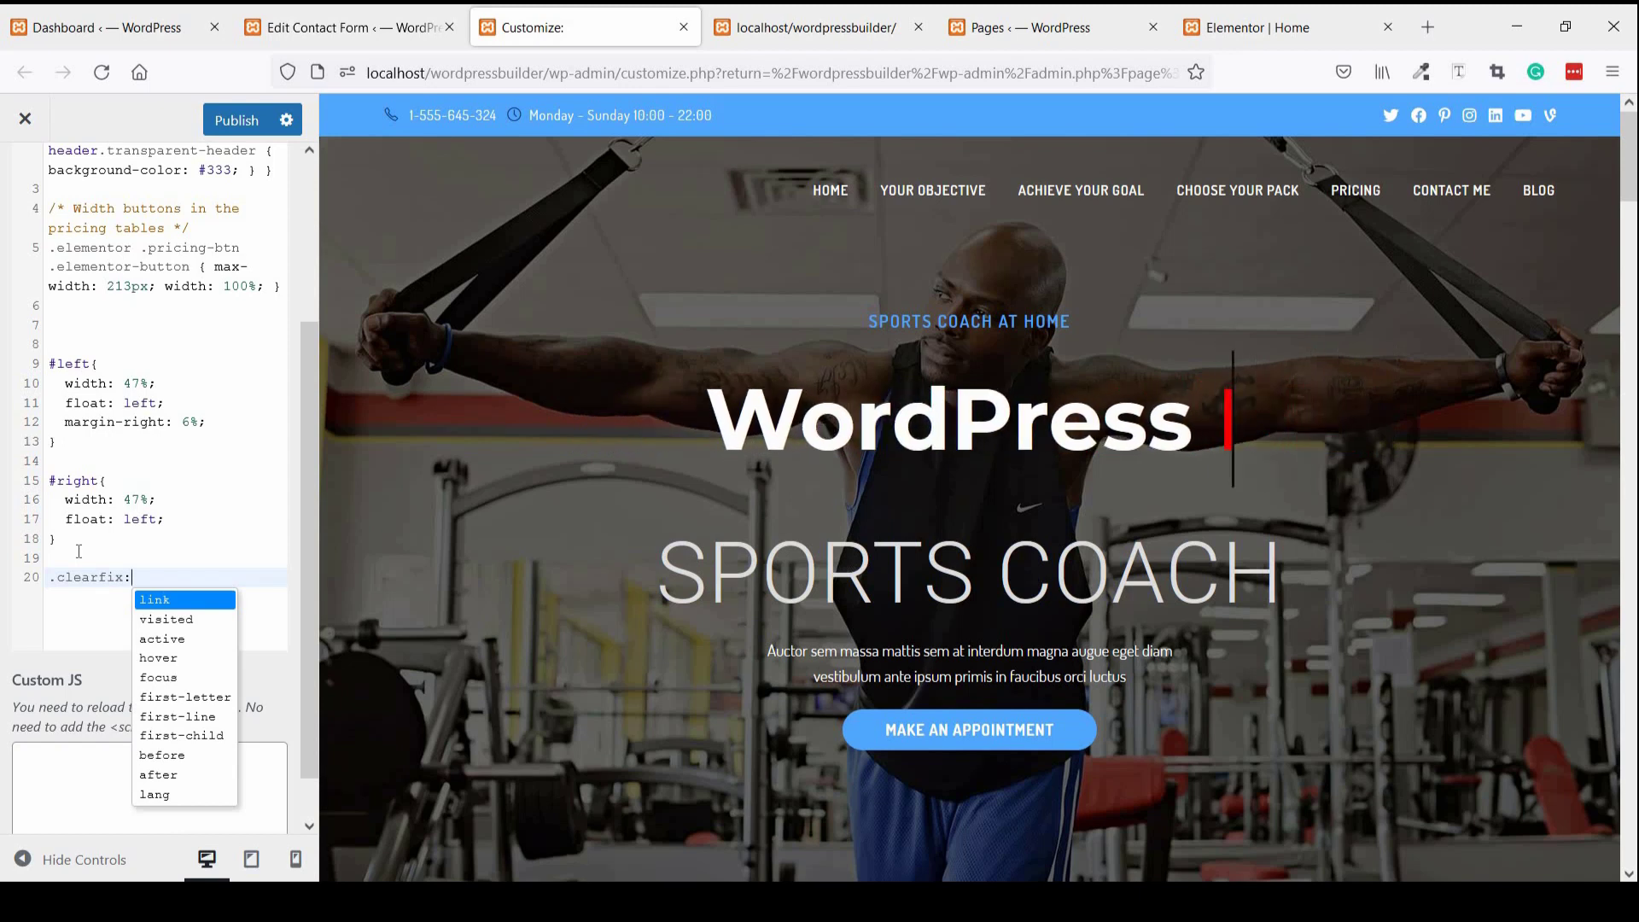
type("after")
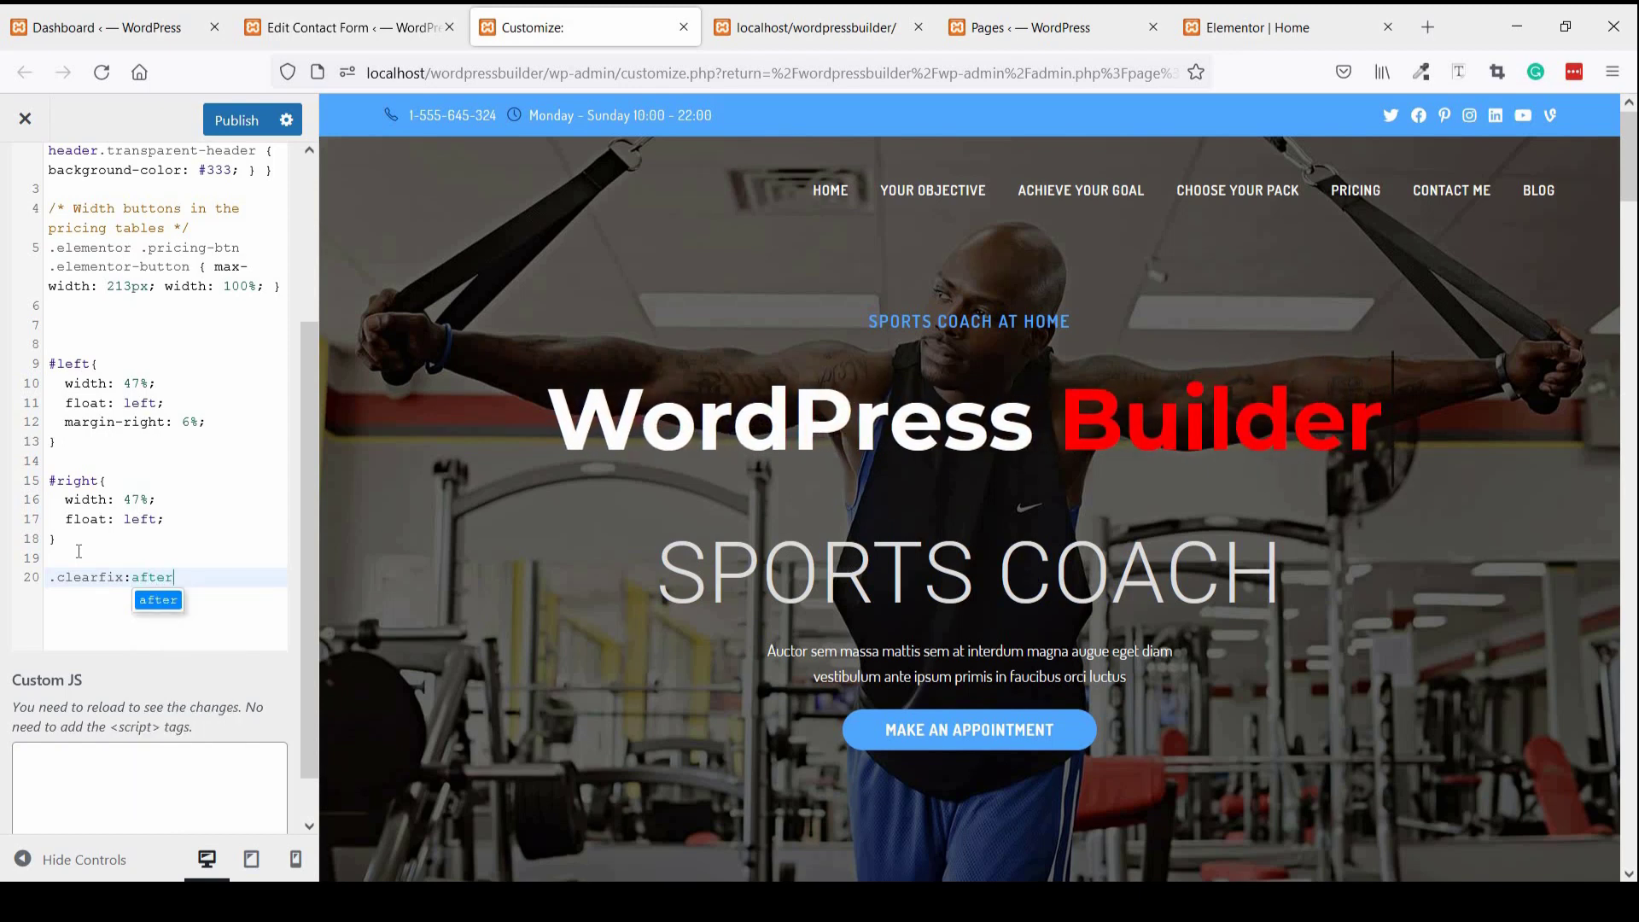
type("{")
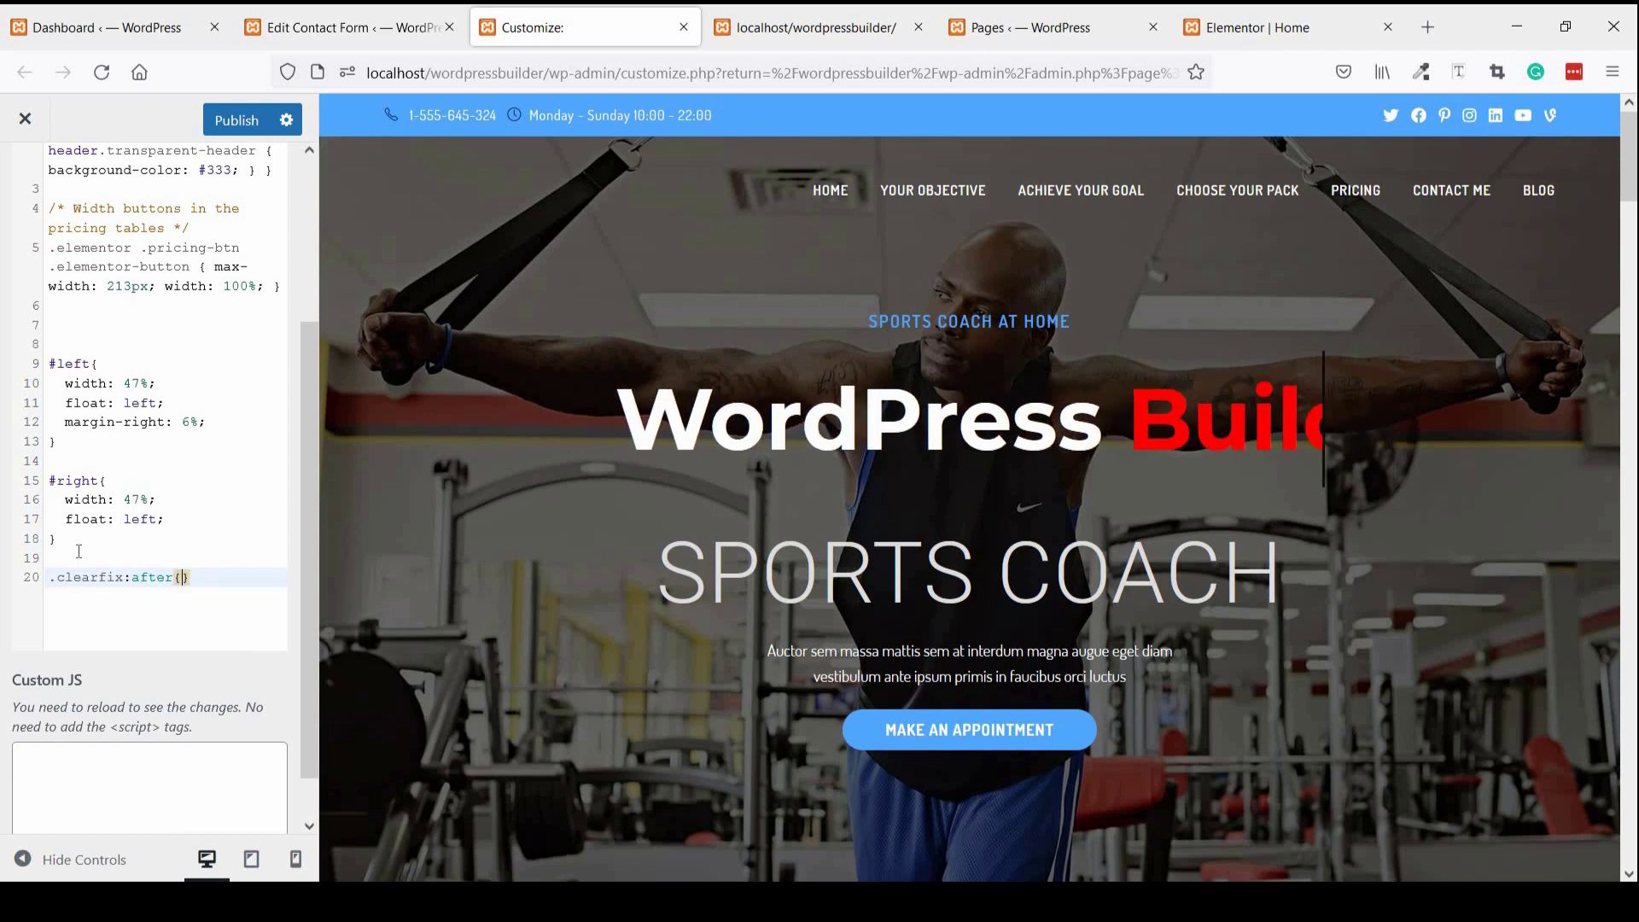
key("Return")
key("Return")
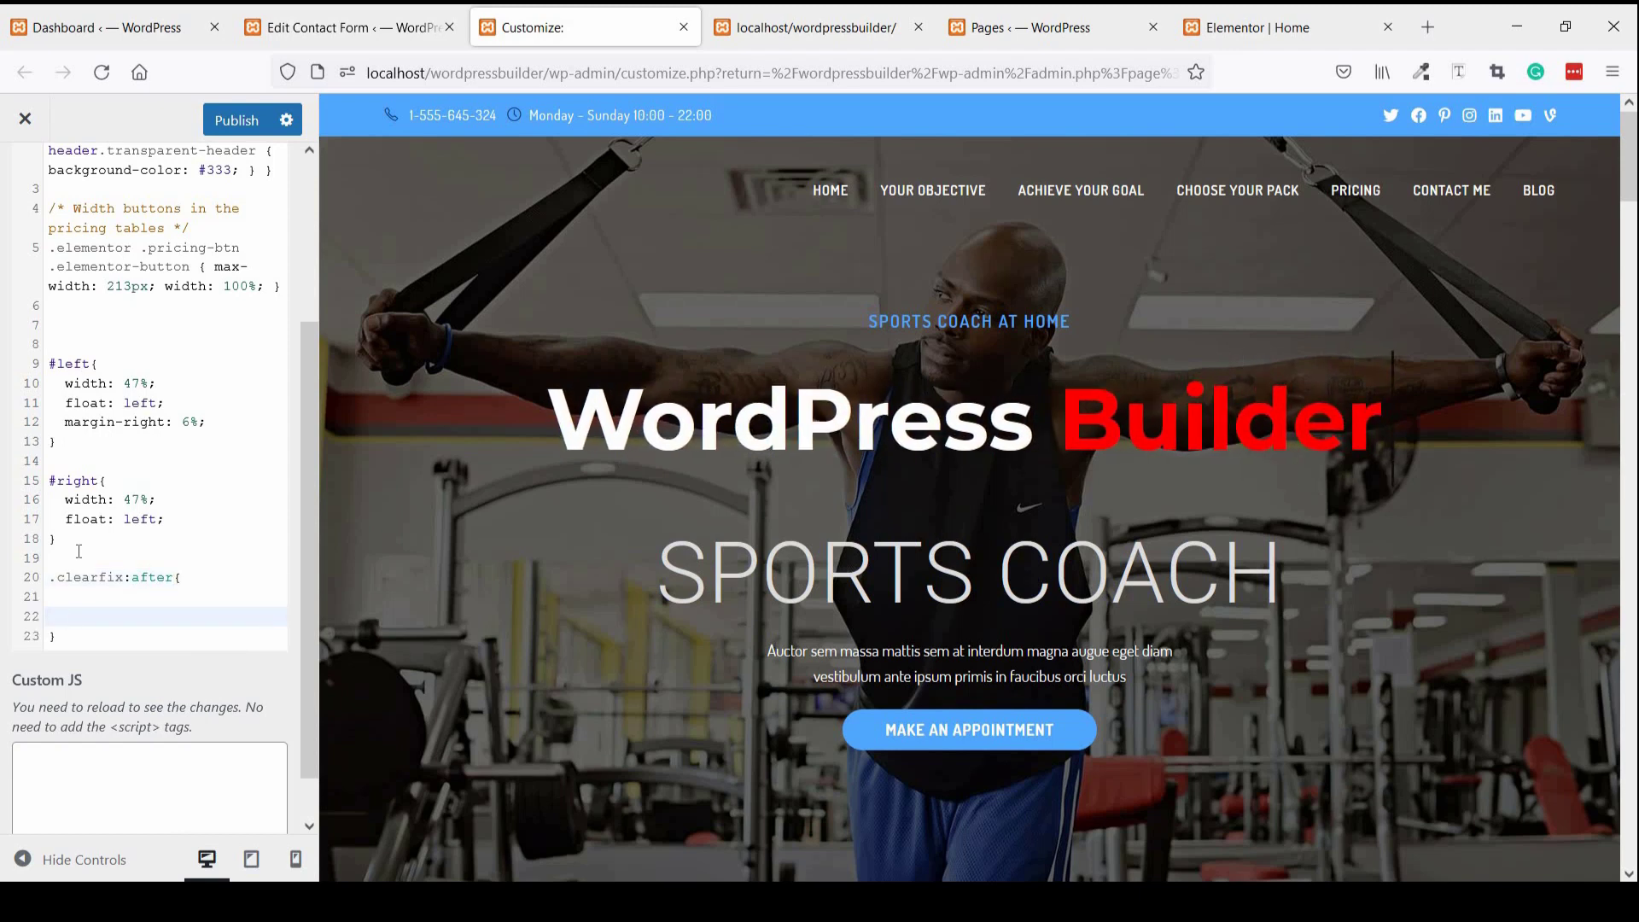
key("BackSpace")
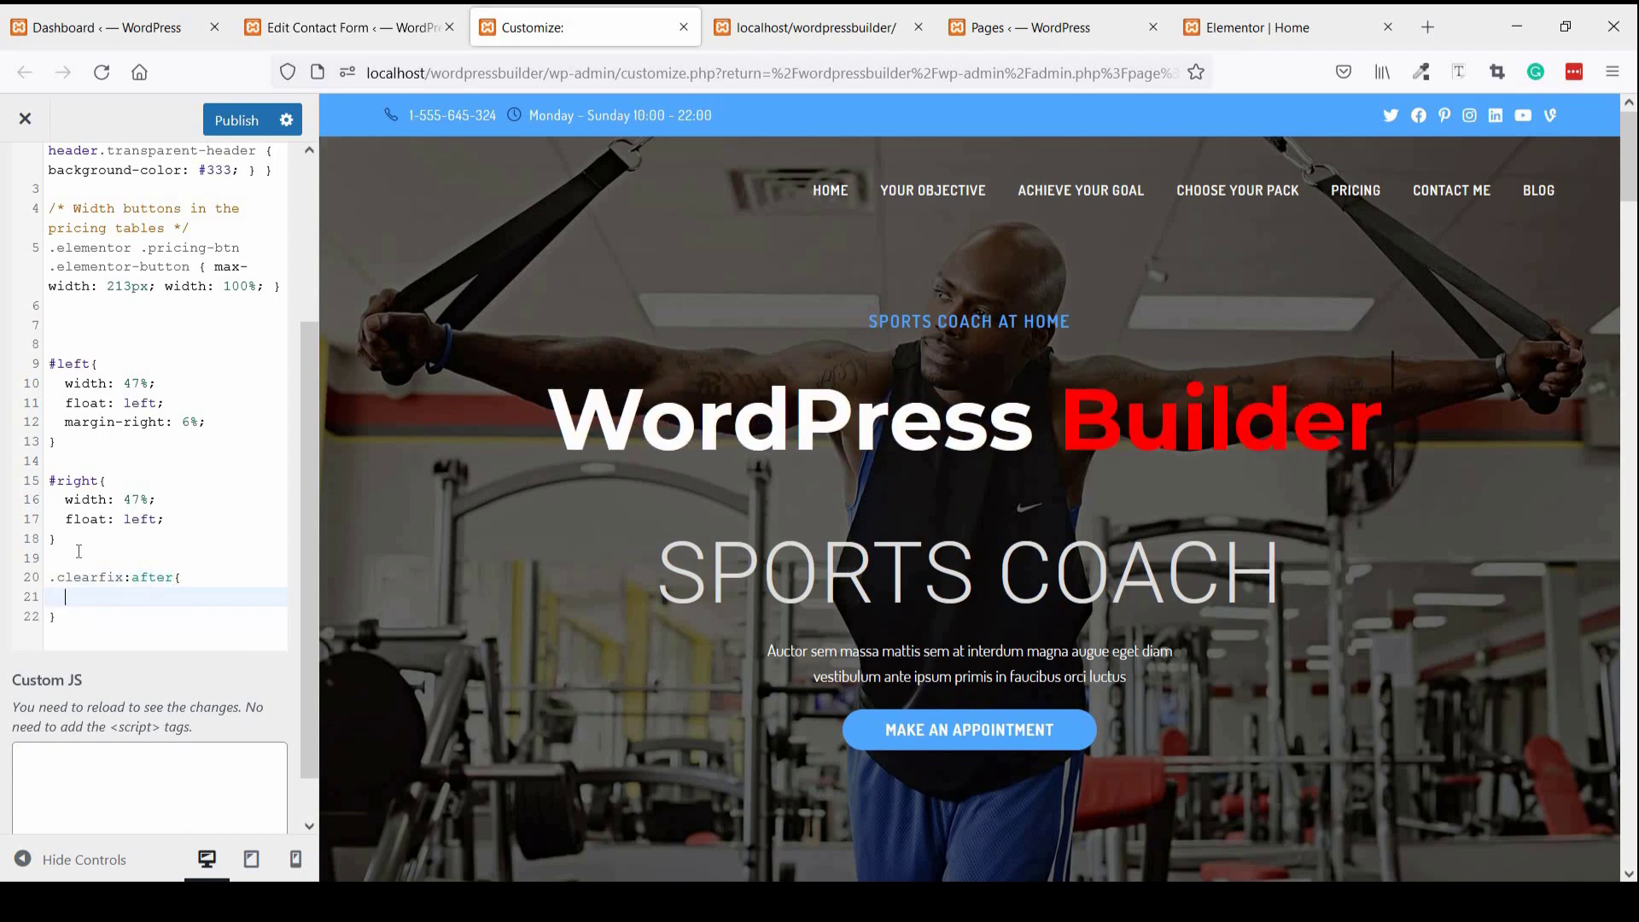
type("con")
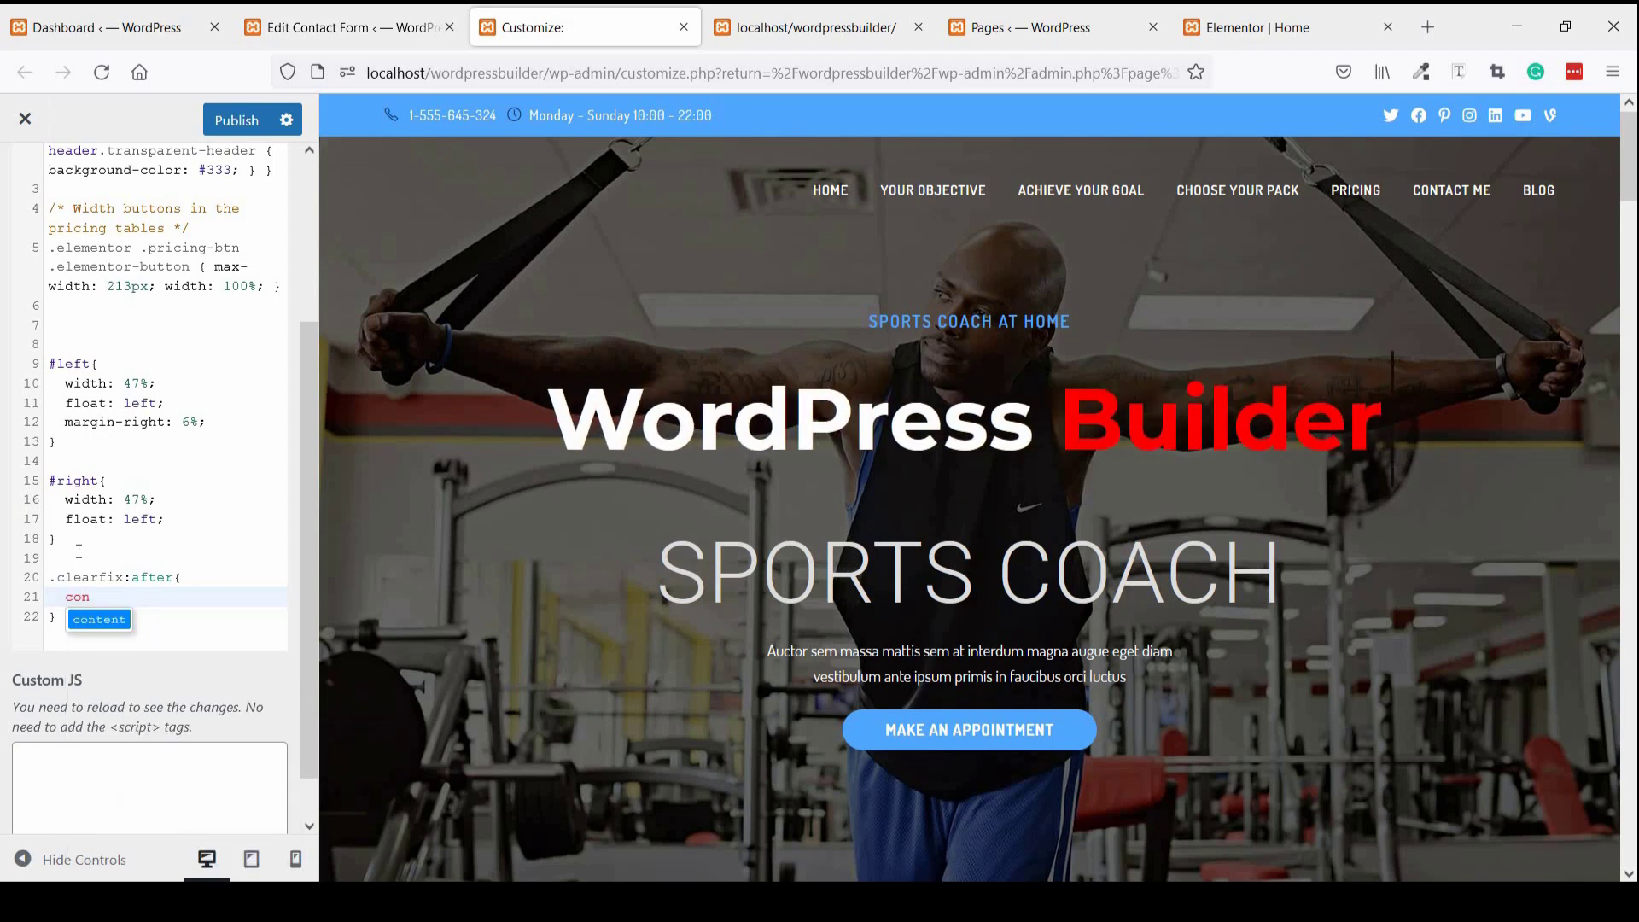
type("te")
key("Return")
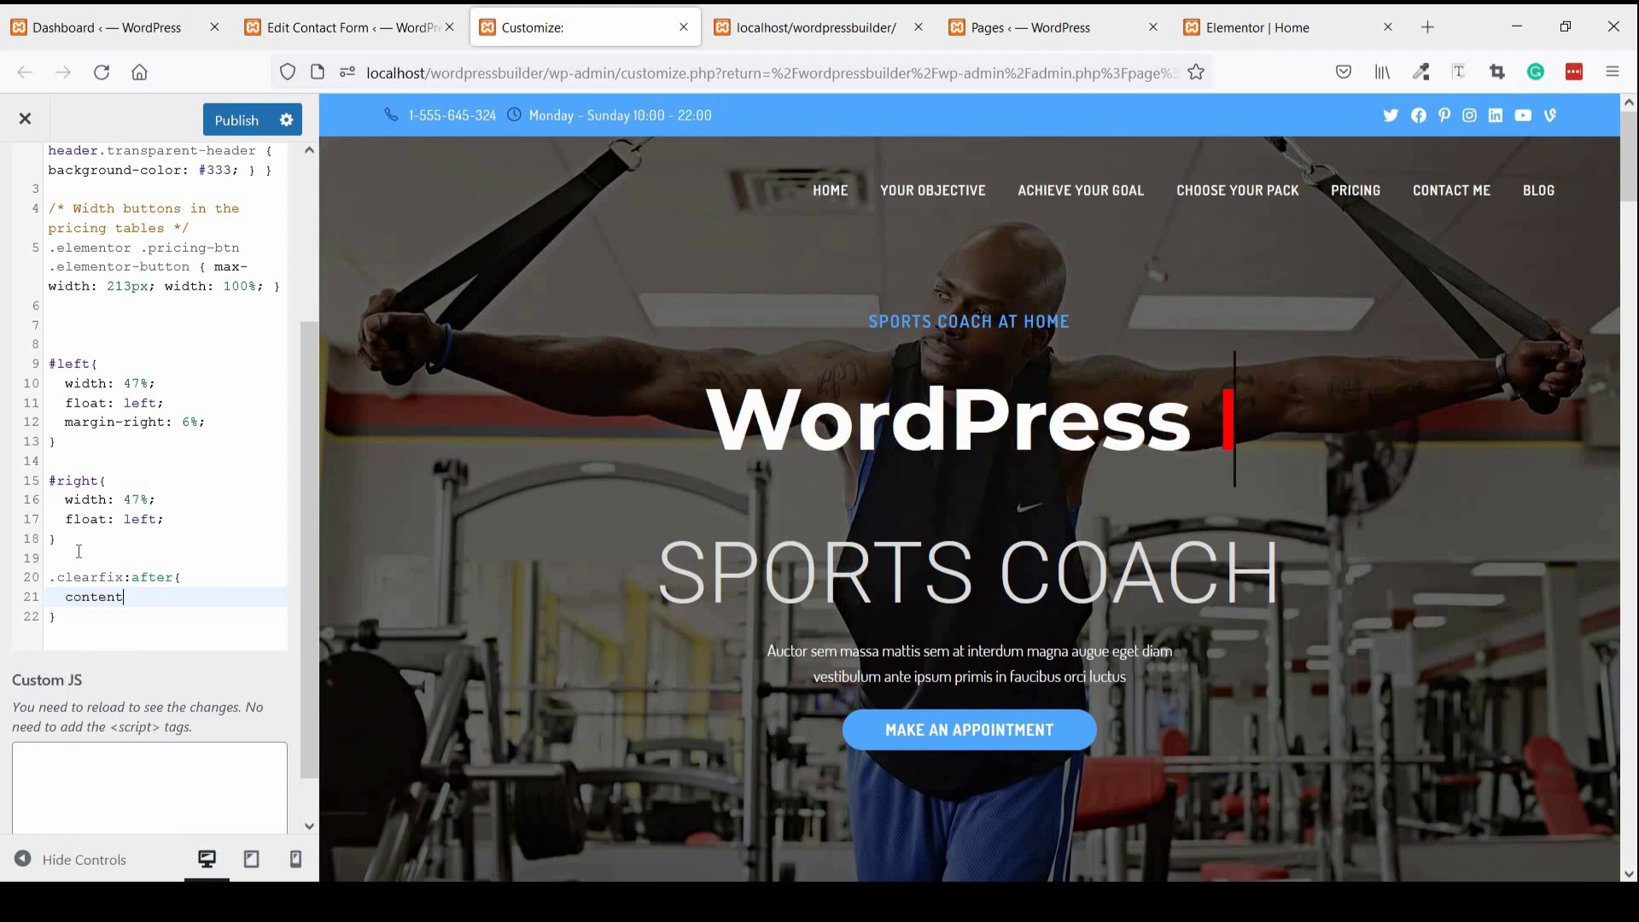
type(":")
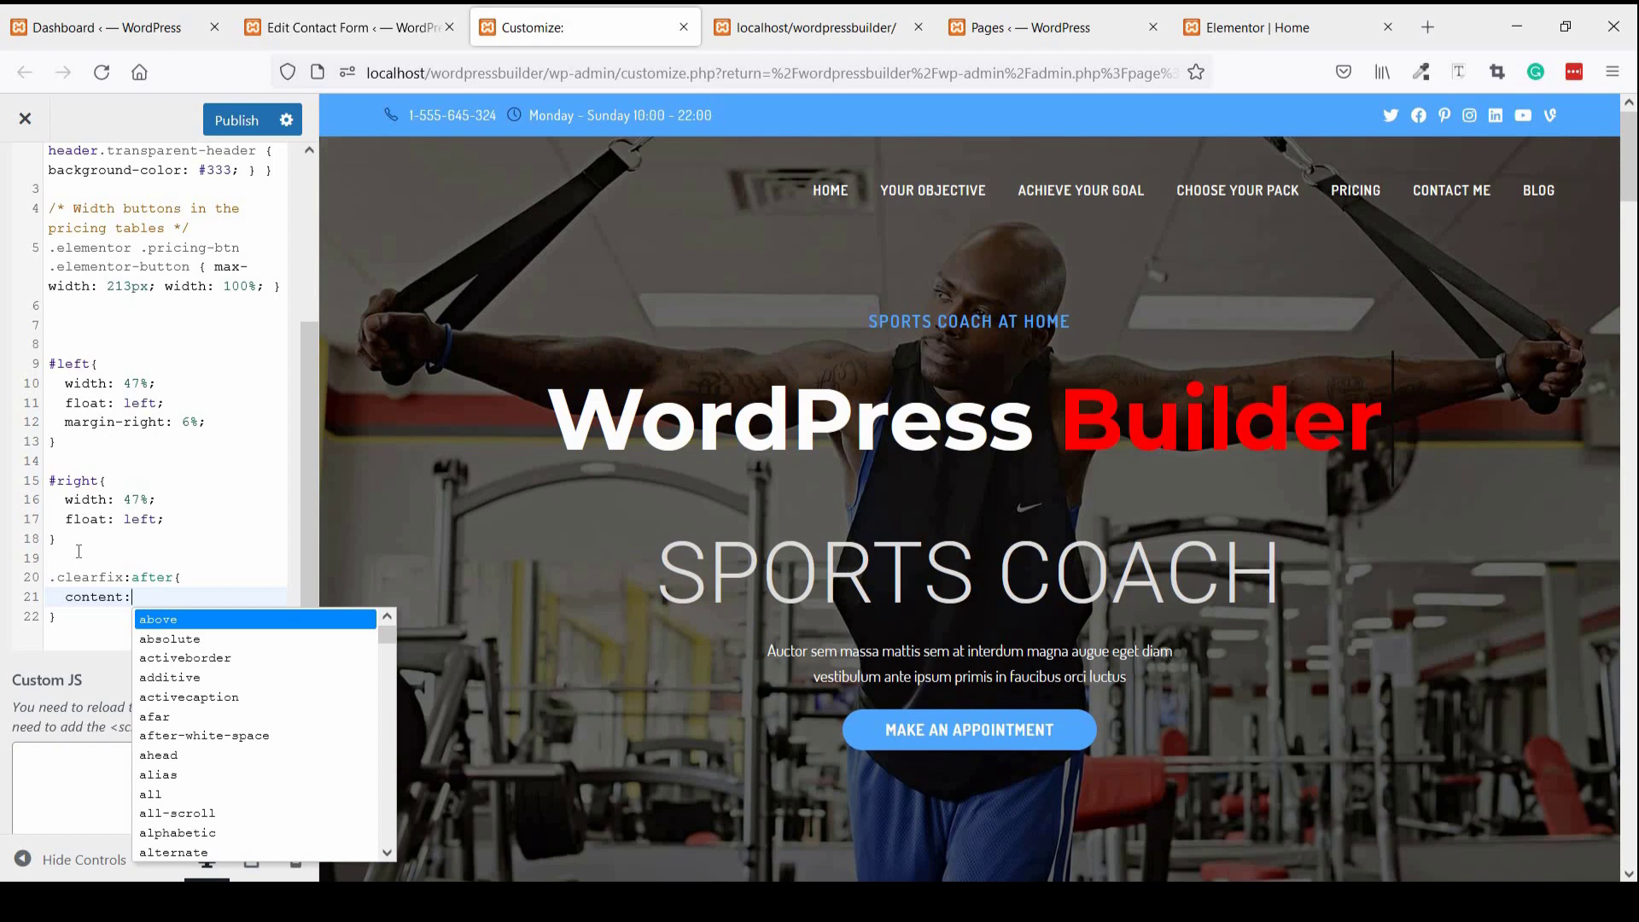
type(" \"\"")
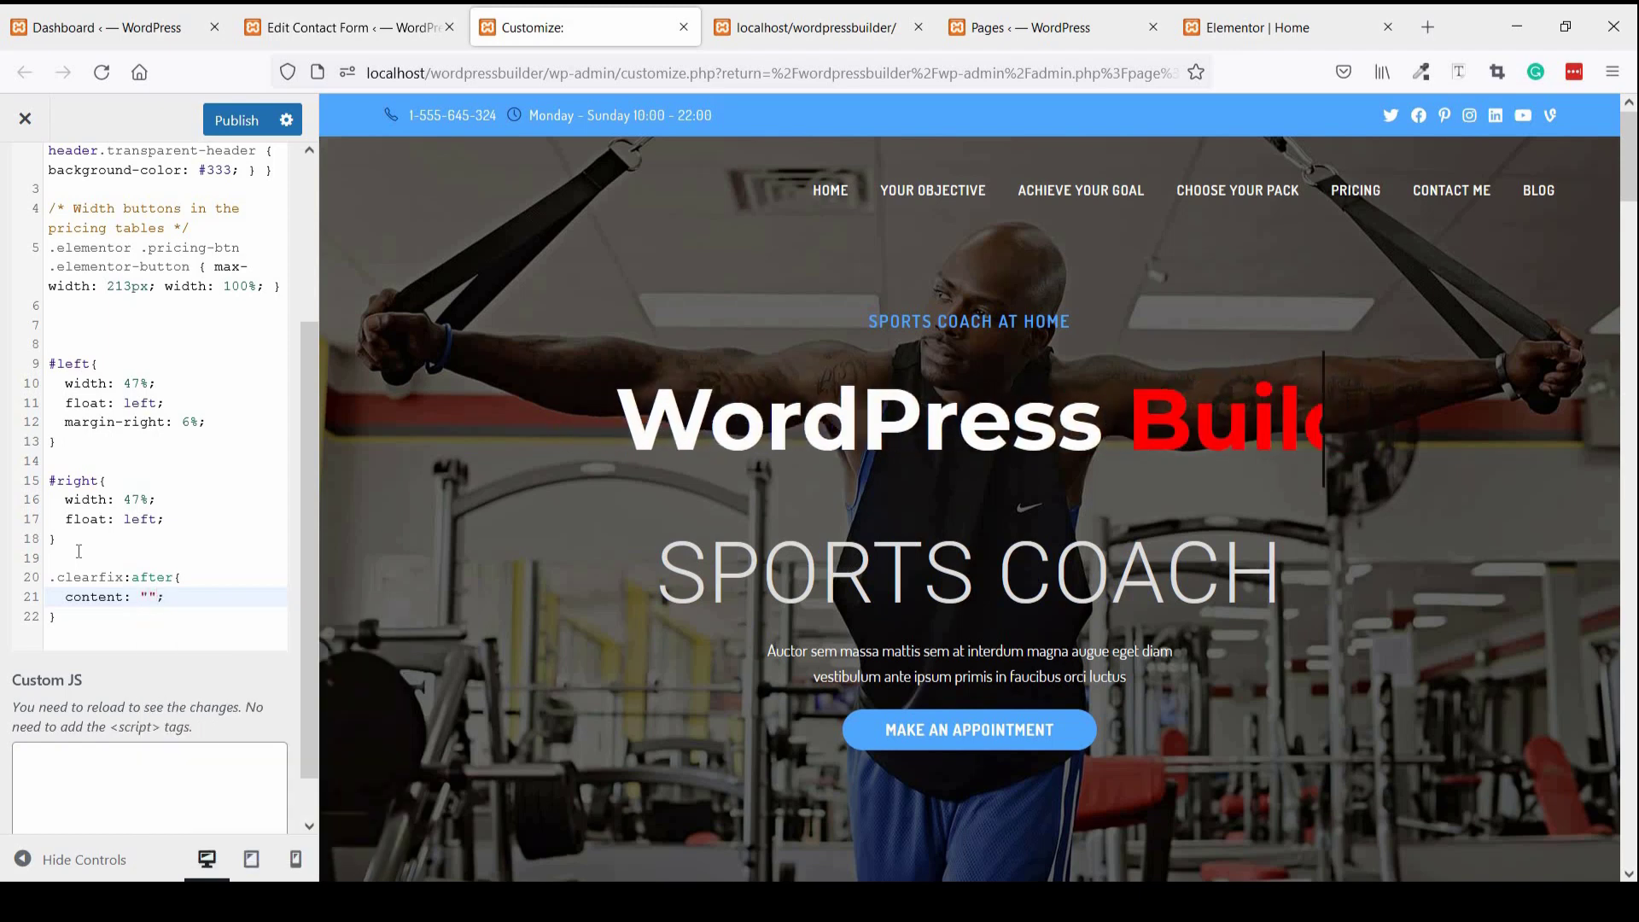
type(";")
key("Return")
type("dis")
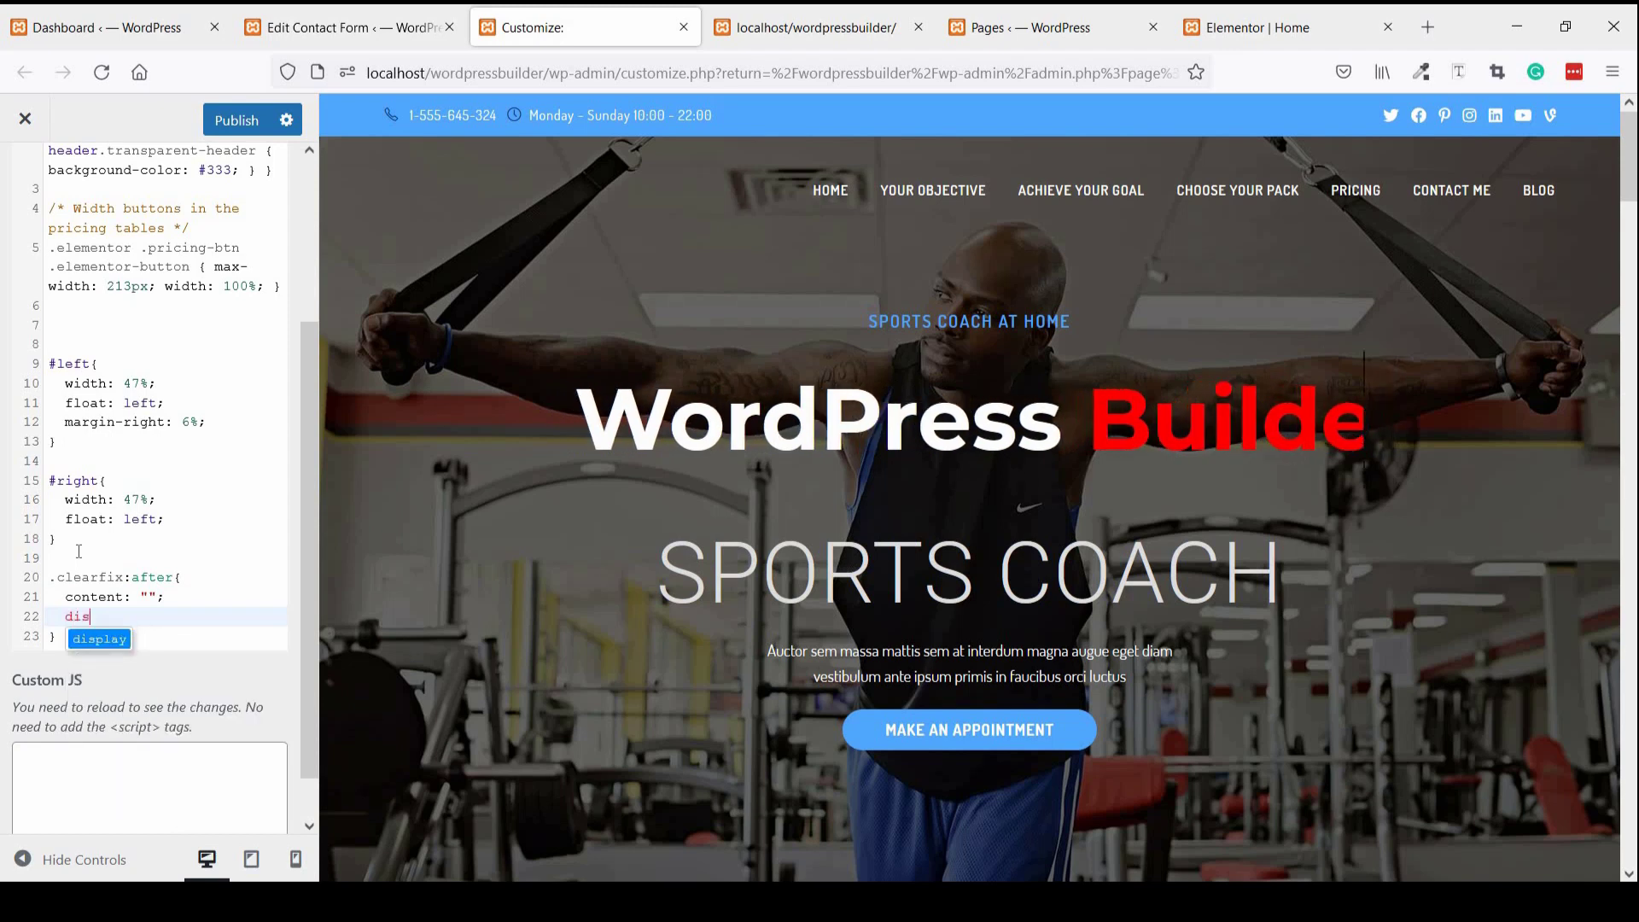
type("play")
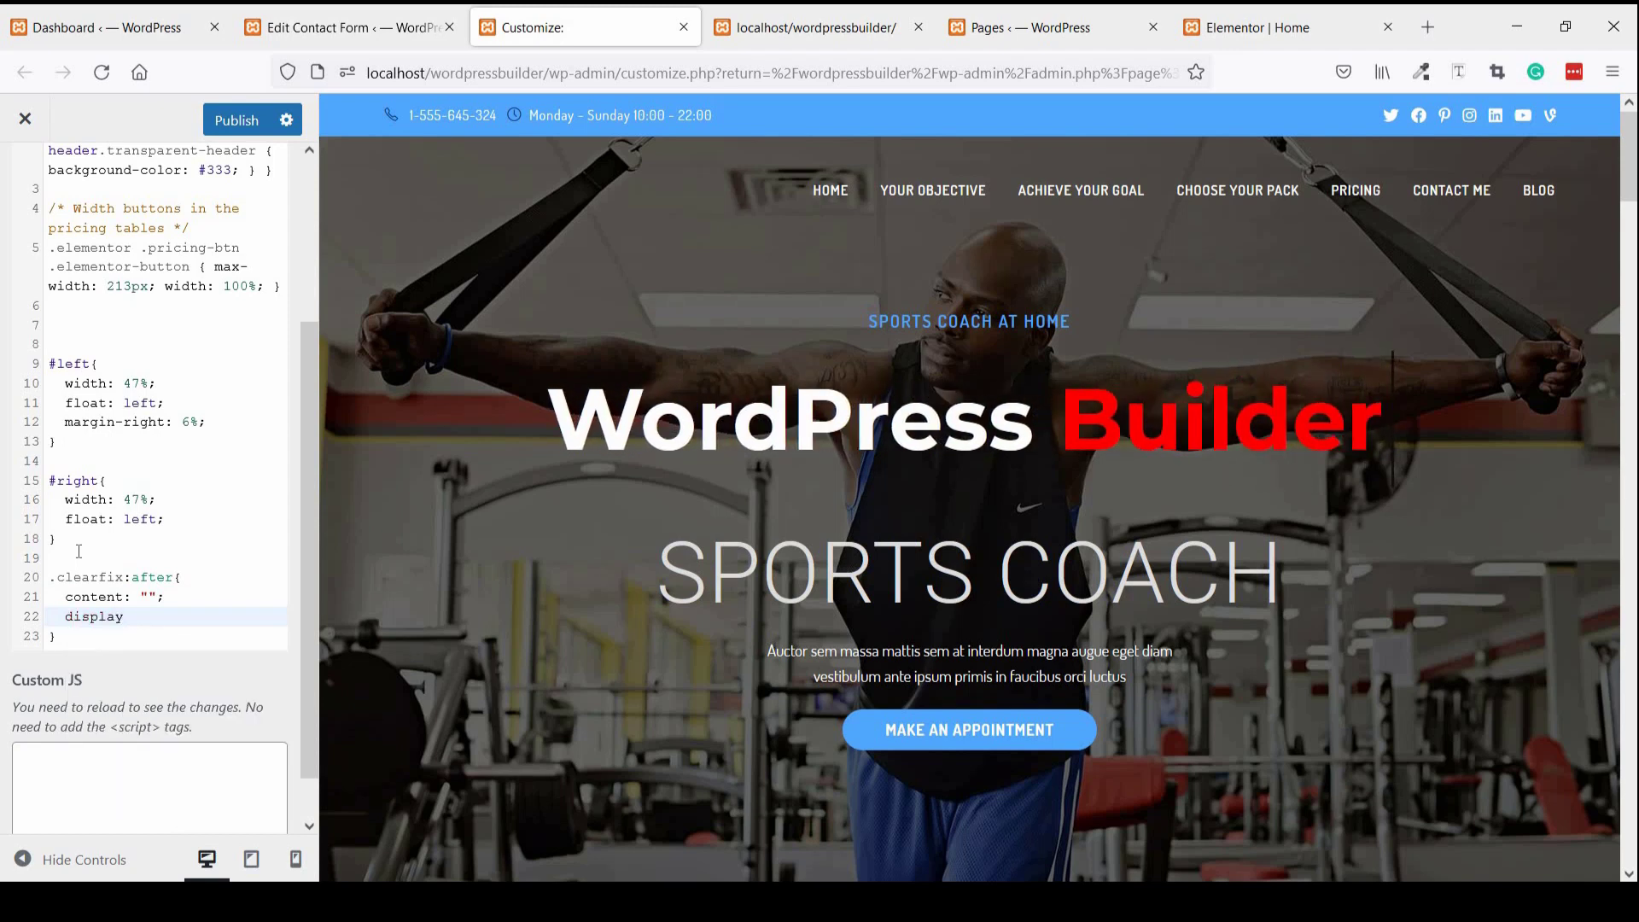
type(": blo")
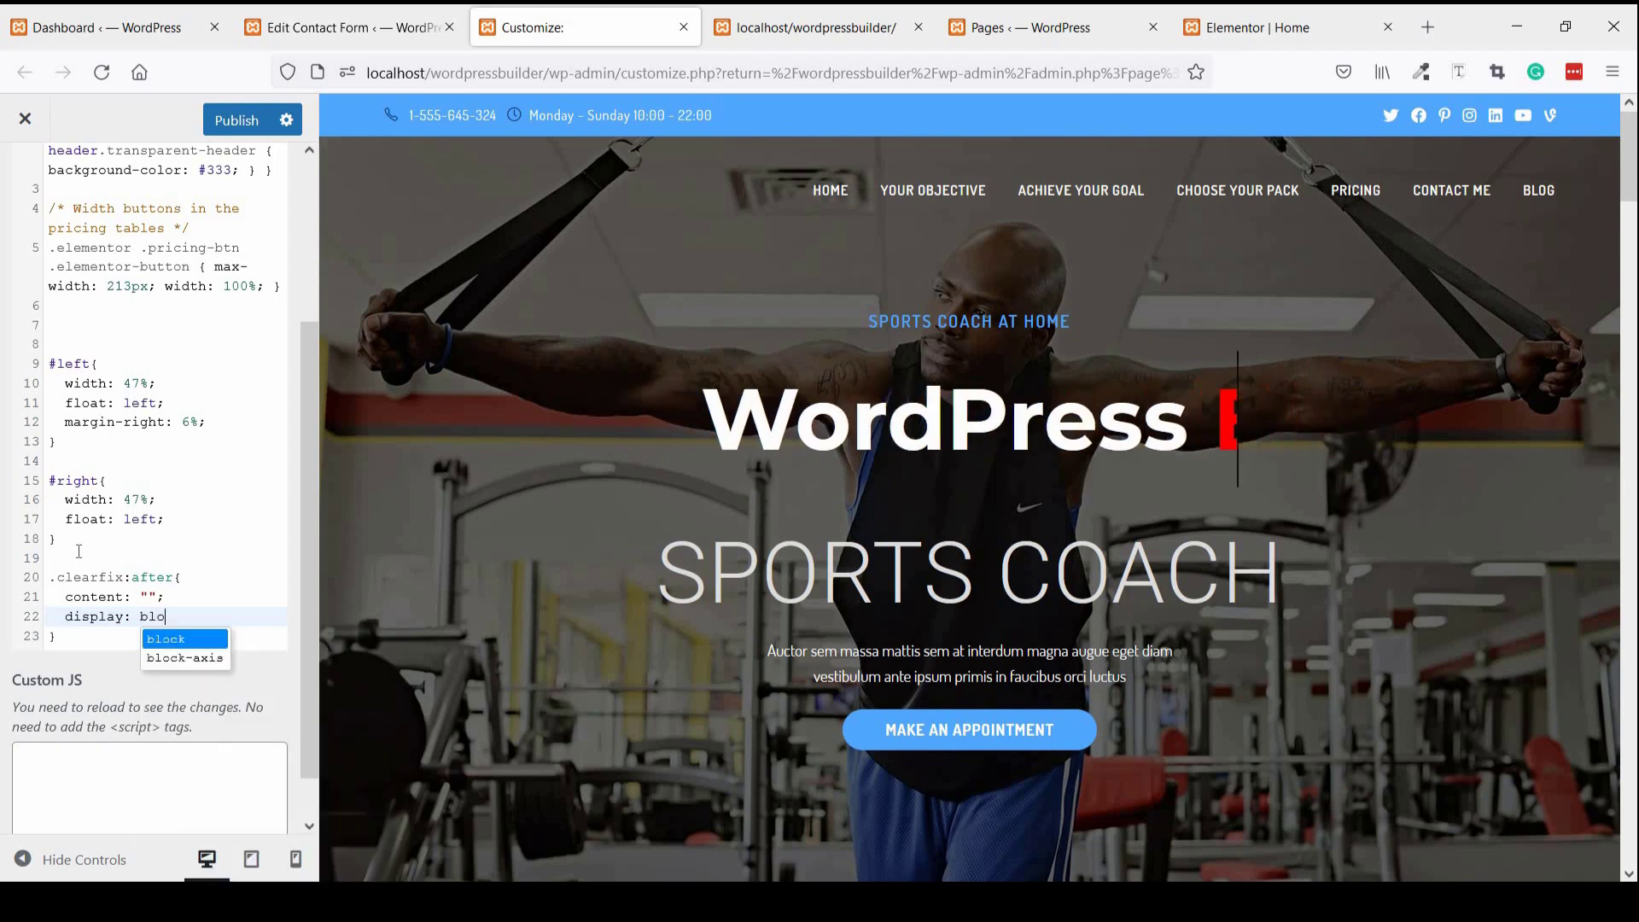
key("Return")
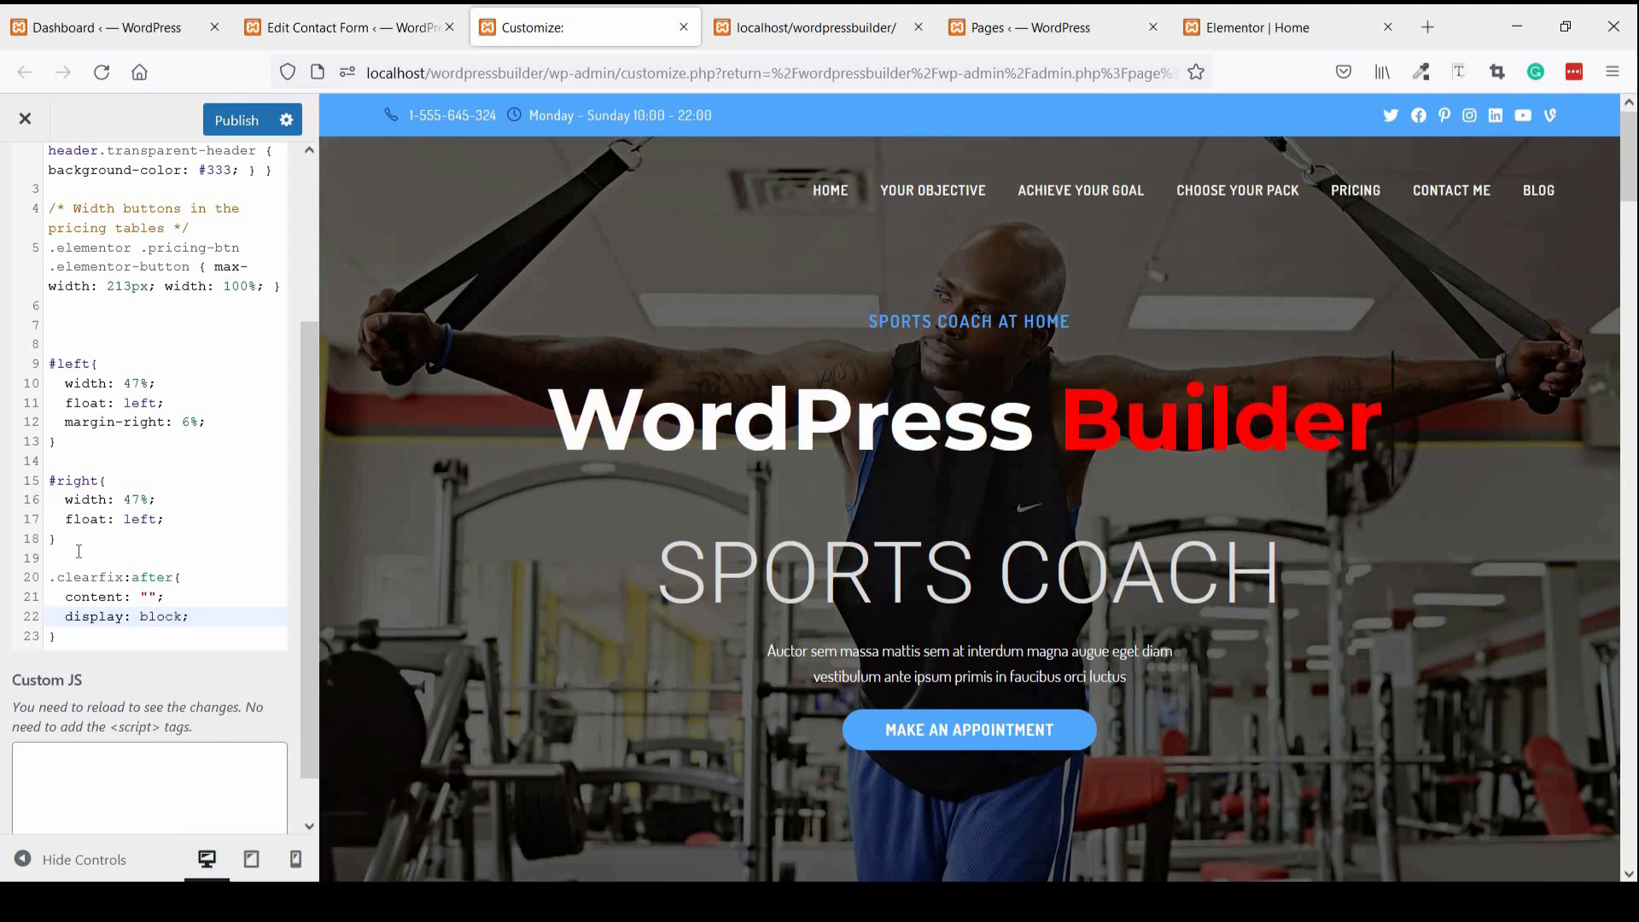
key("Return")
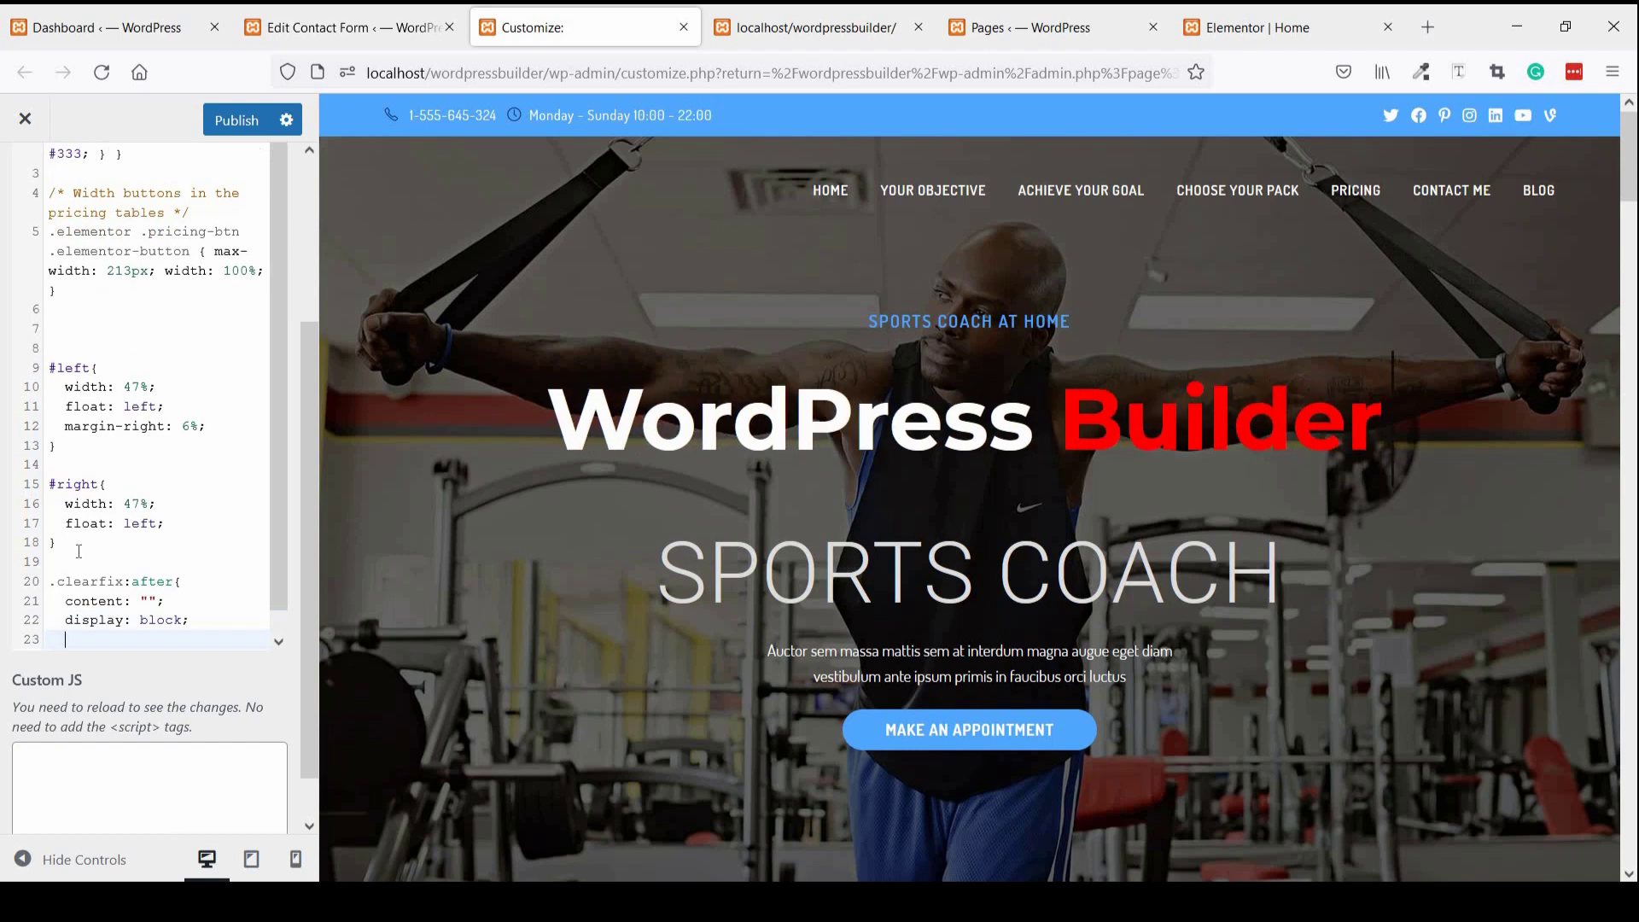
- Add height: 0, clear: both and visibility: hidden to .clearfix:after
type("he")
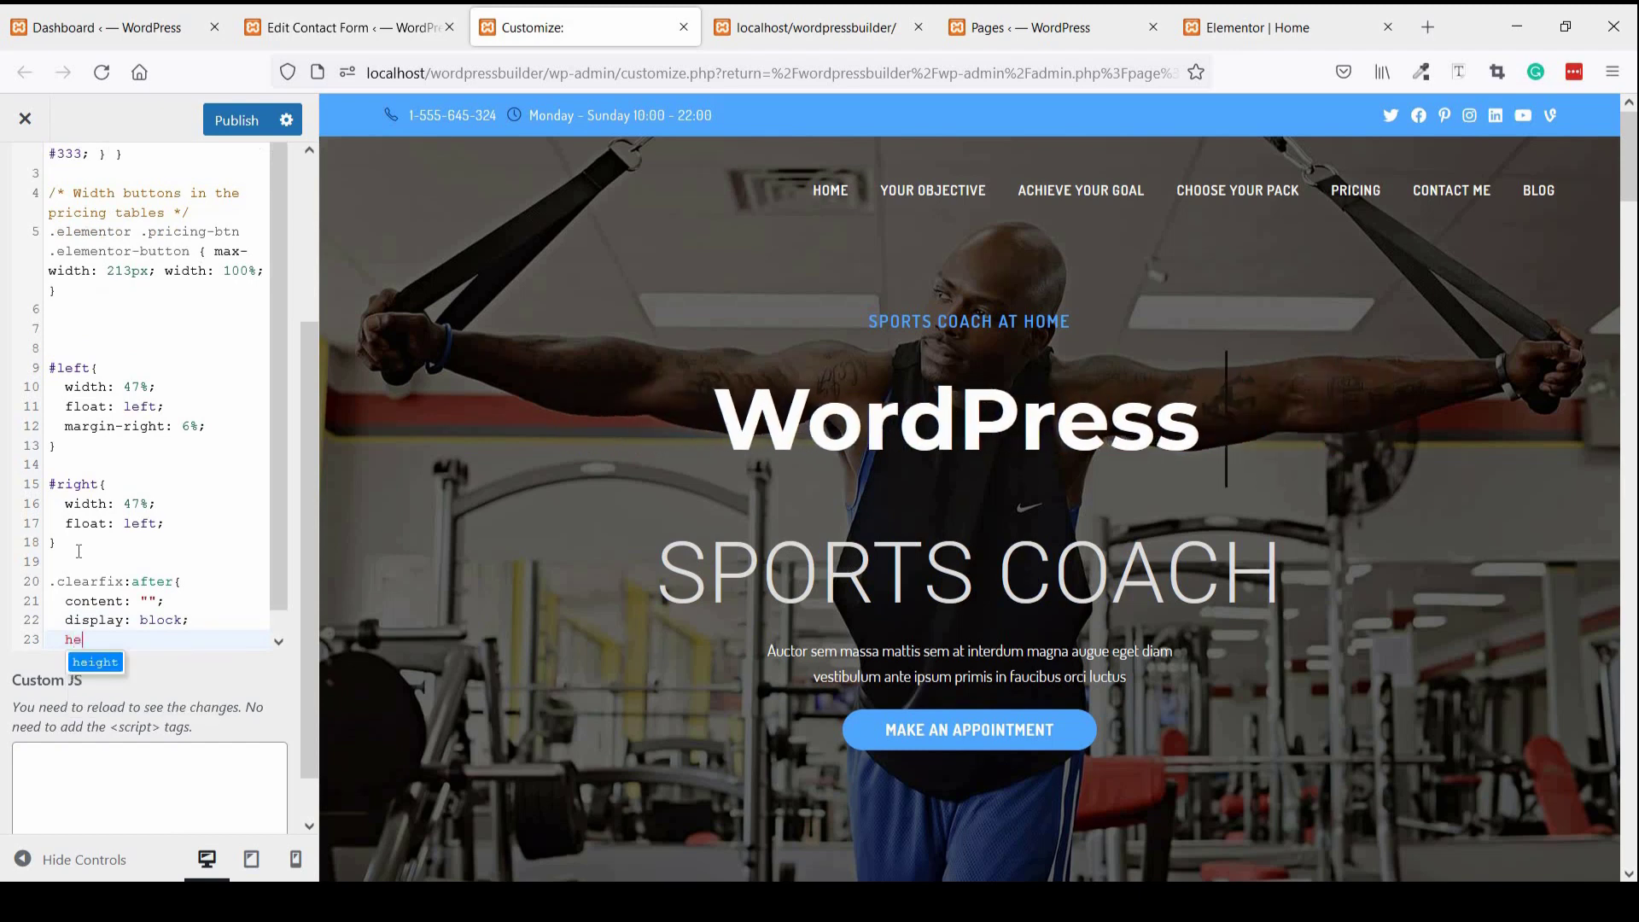
type("ight:0")
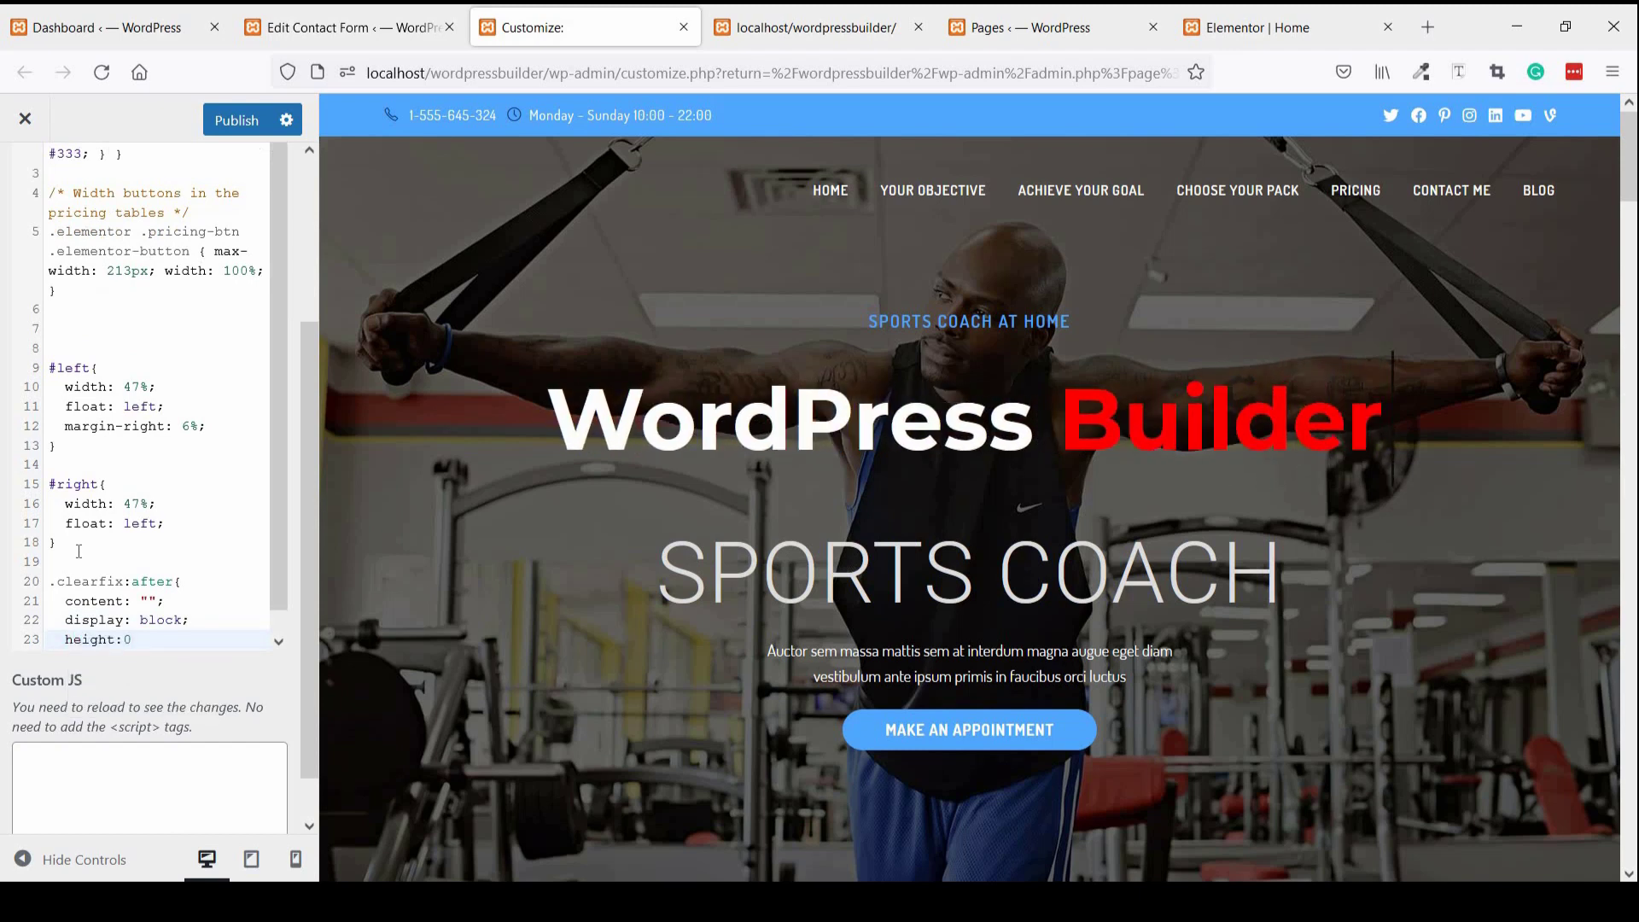
type(";")
key("Return")
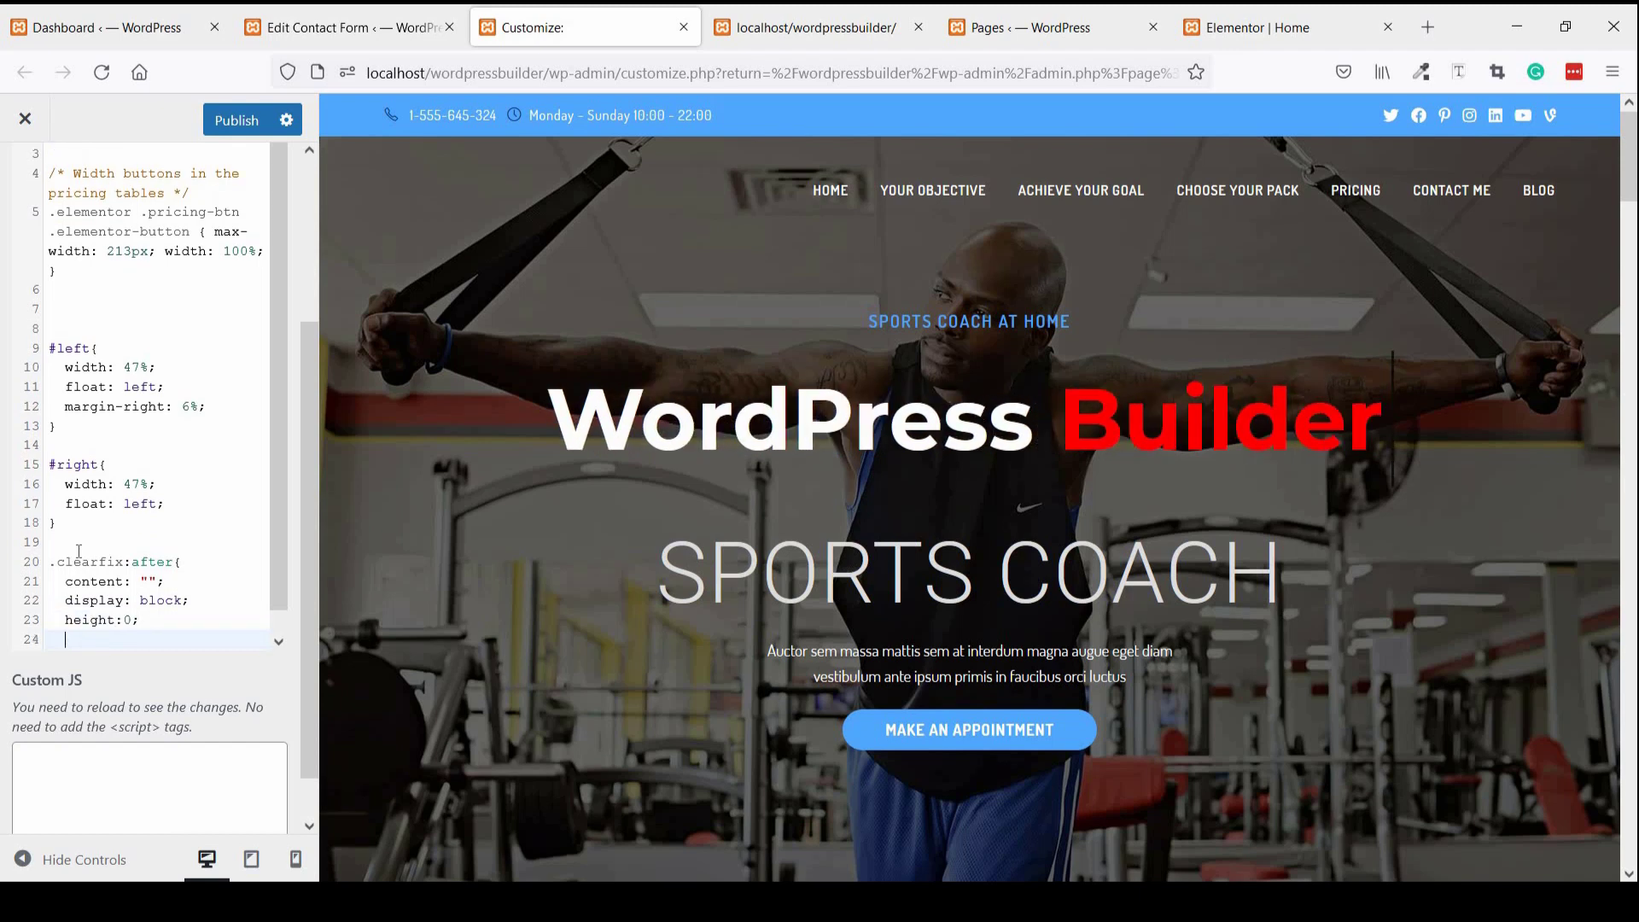
type("clear")
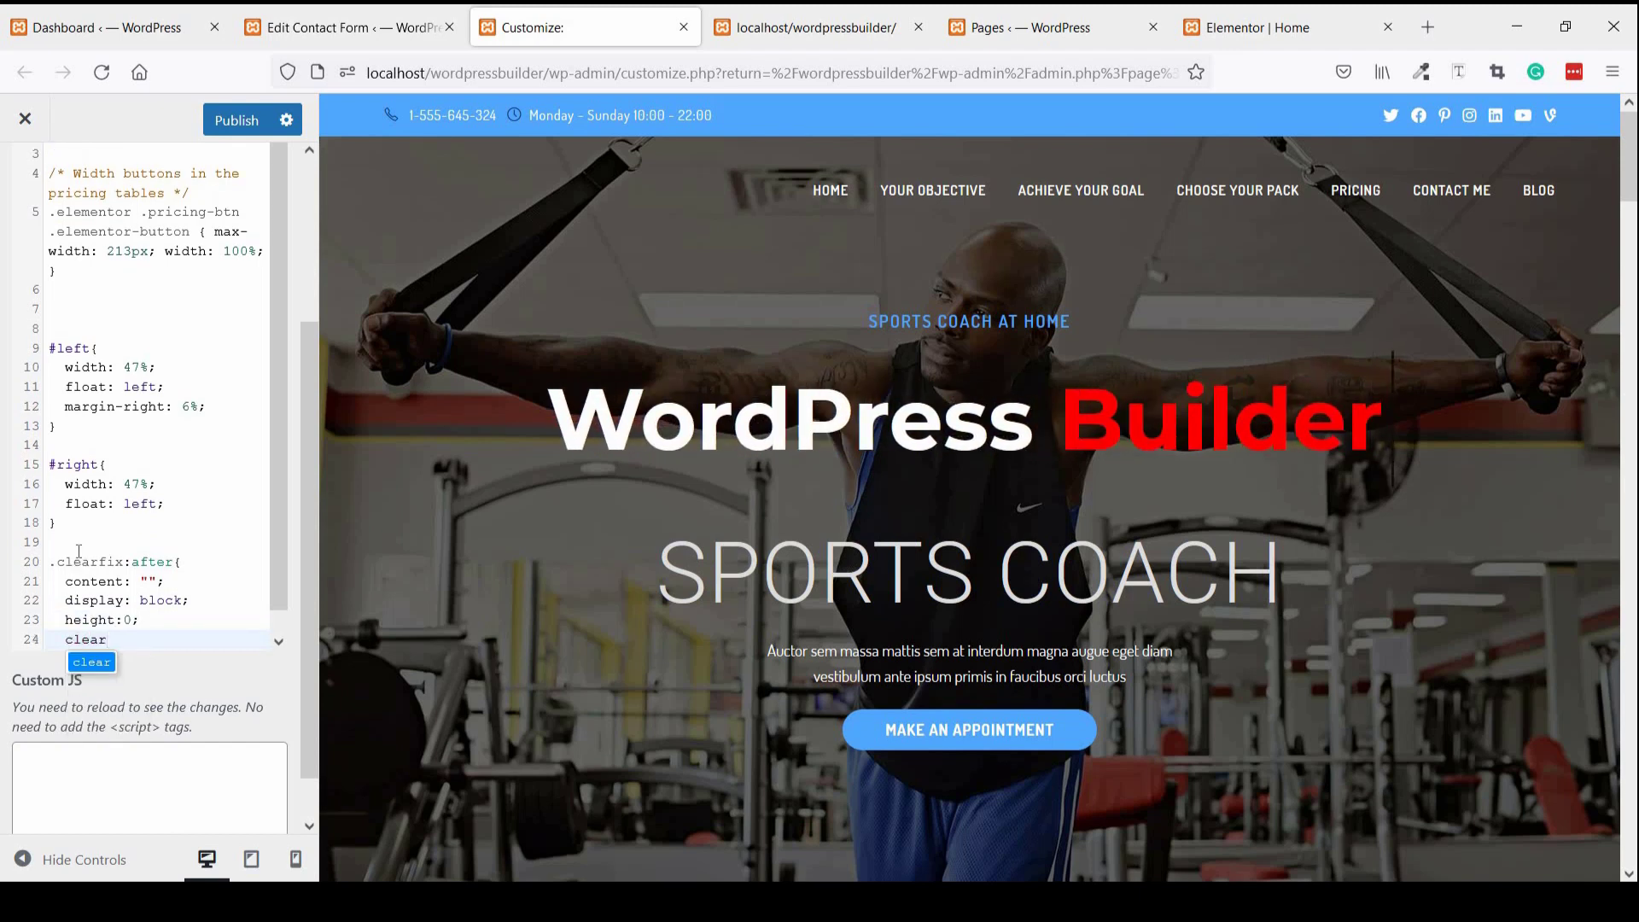
type(": both;")
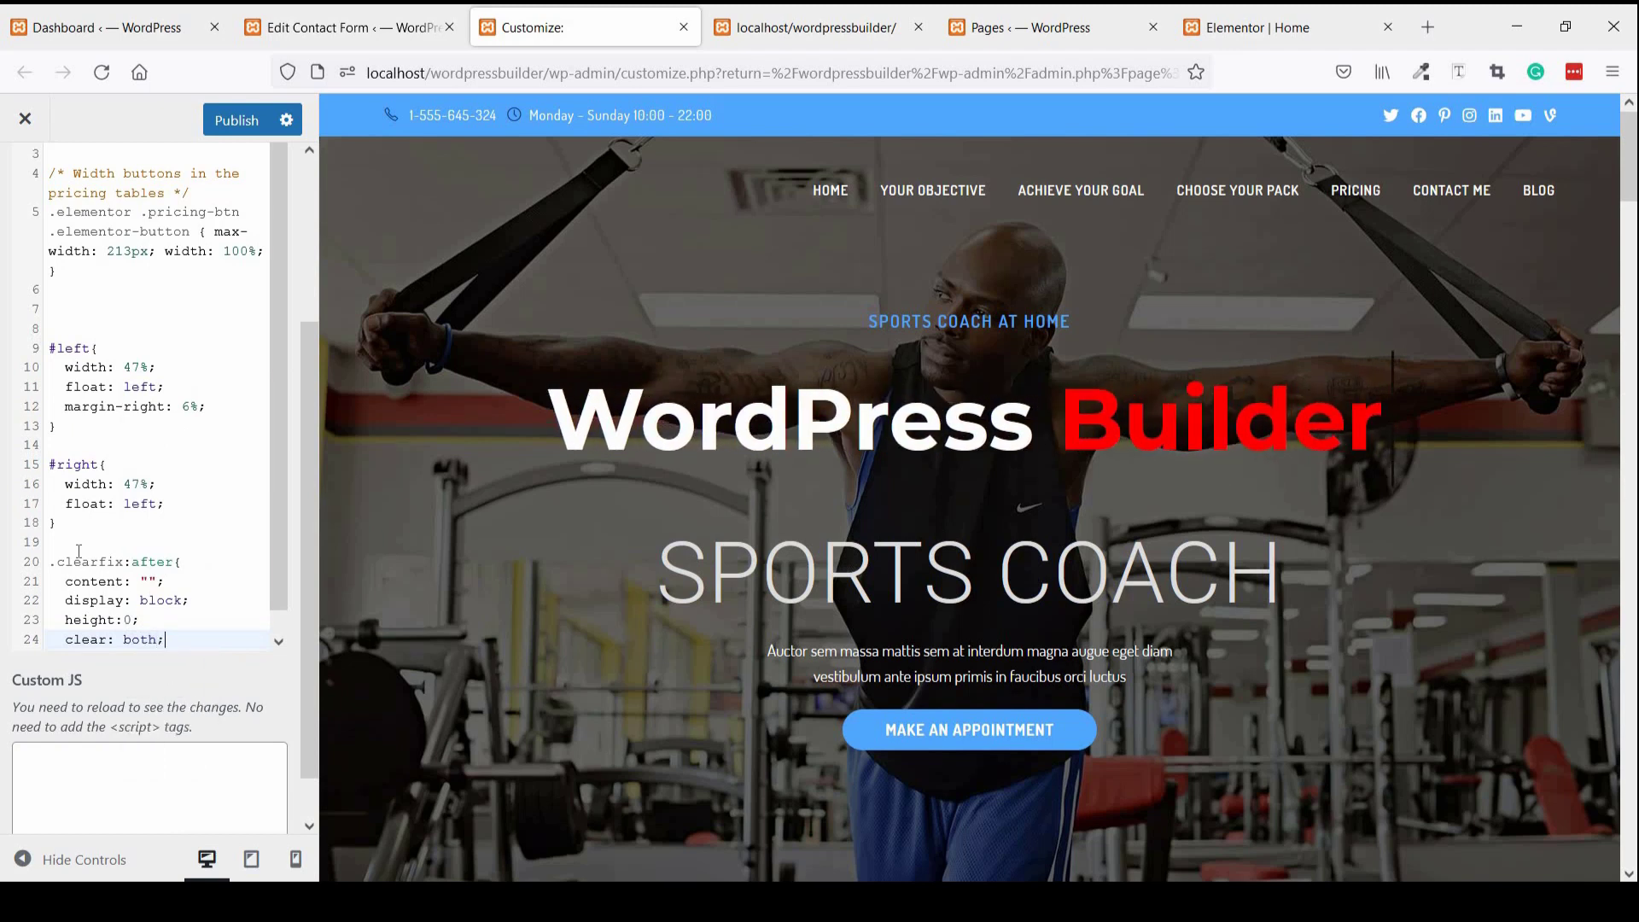
key("Return")
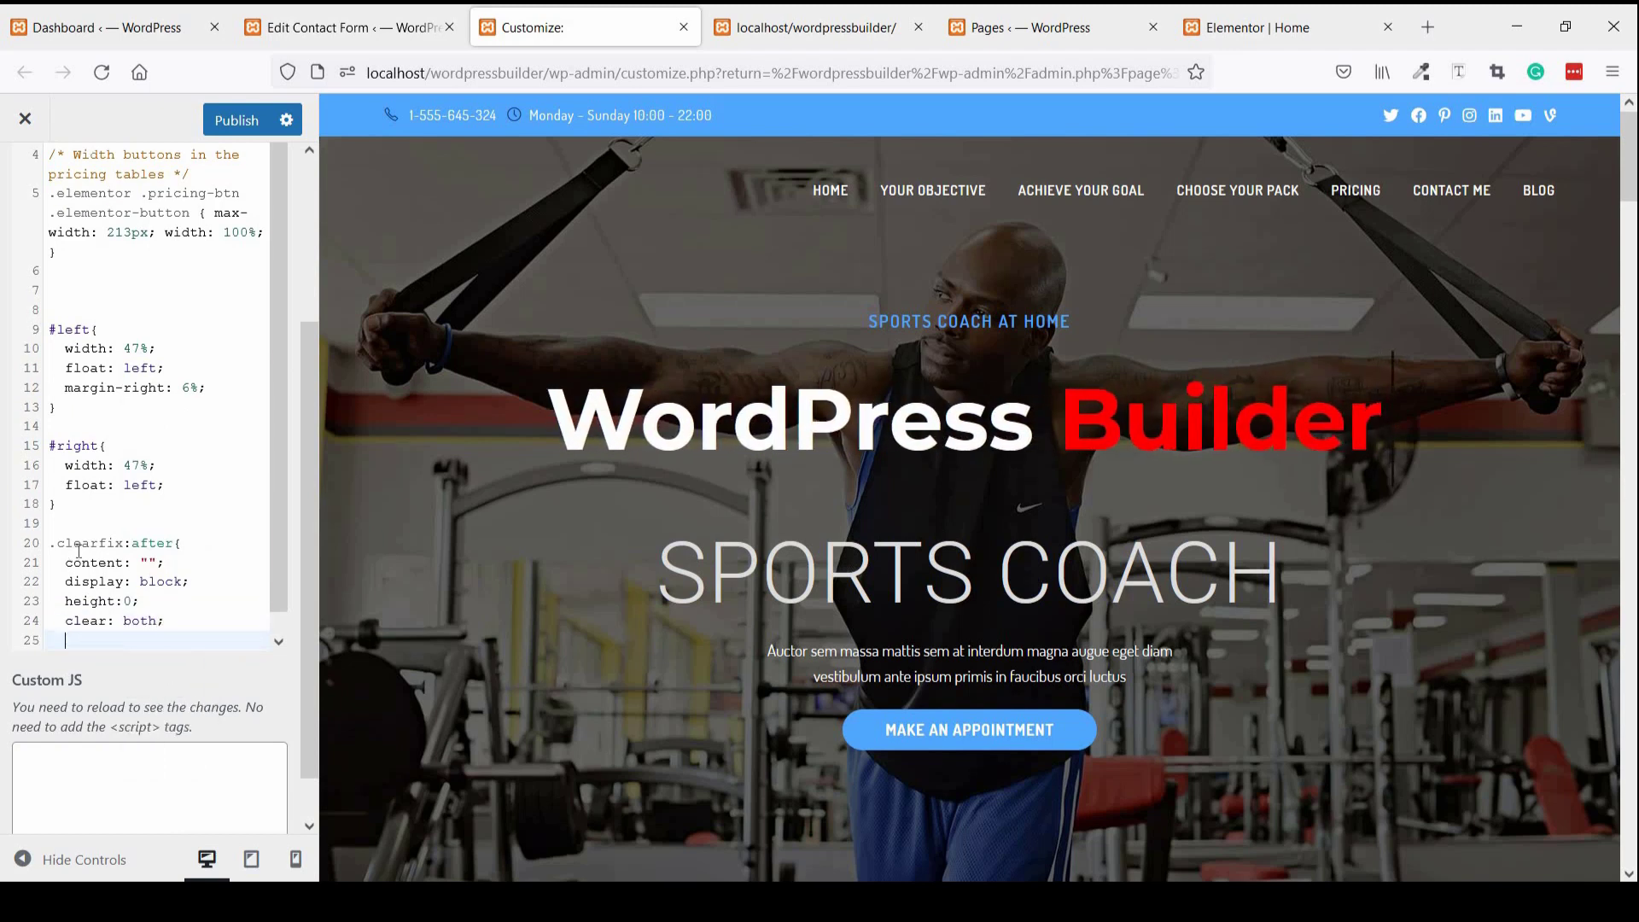
type("visi")
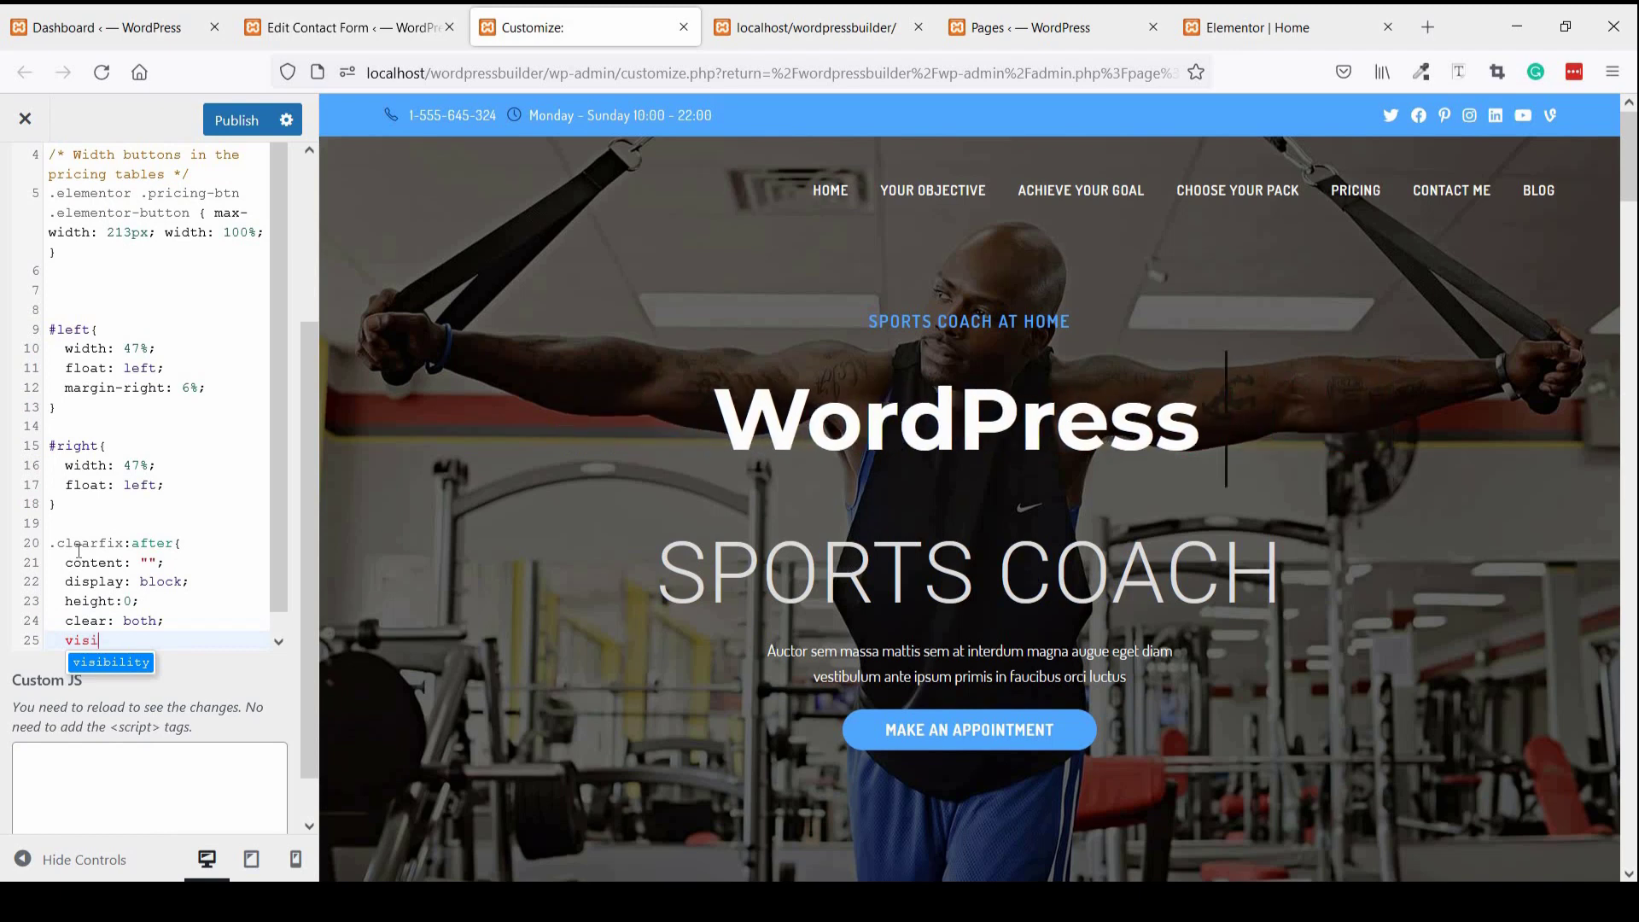
type("bility:")
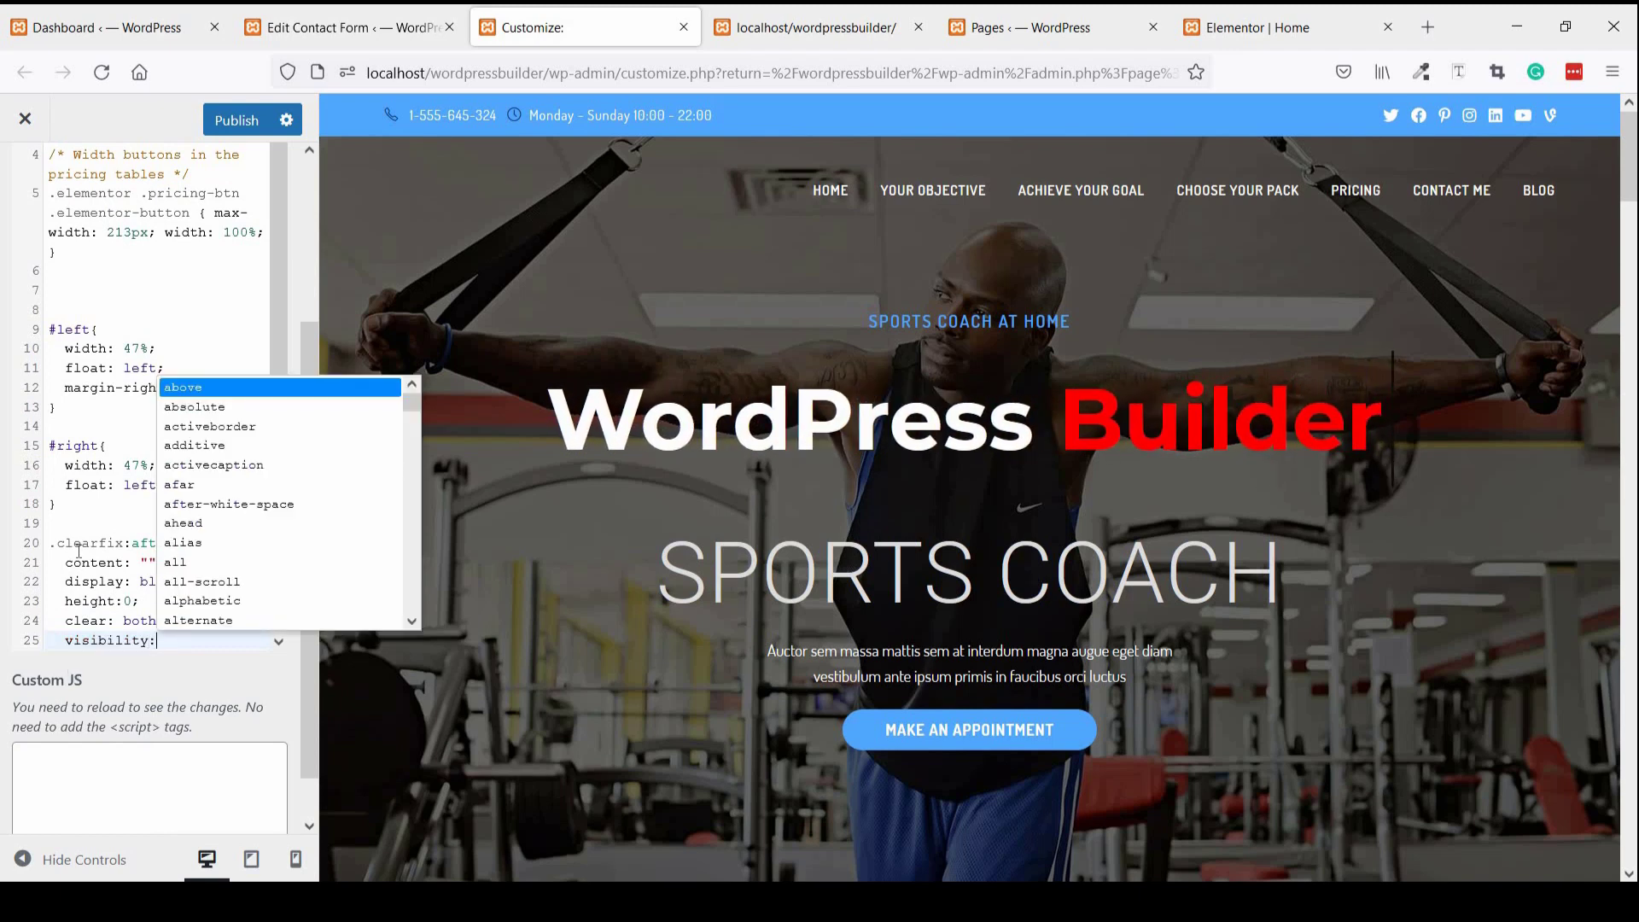
type(" hid")
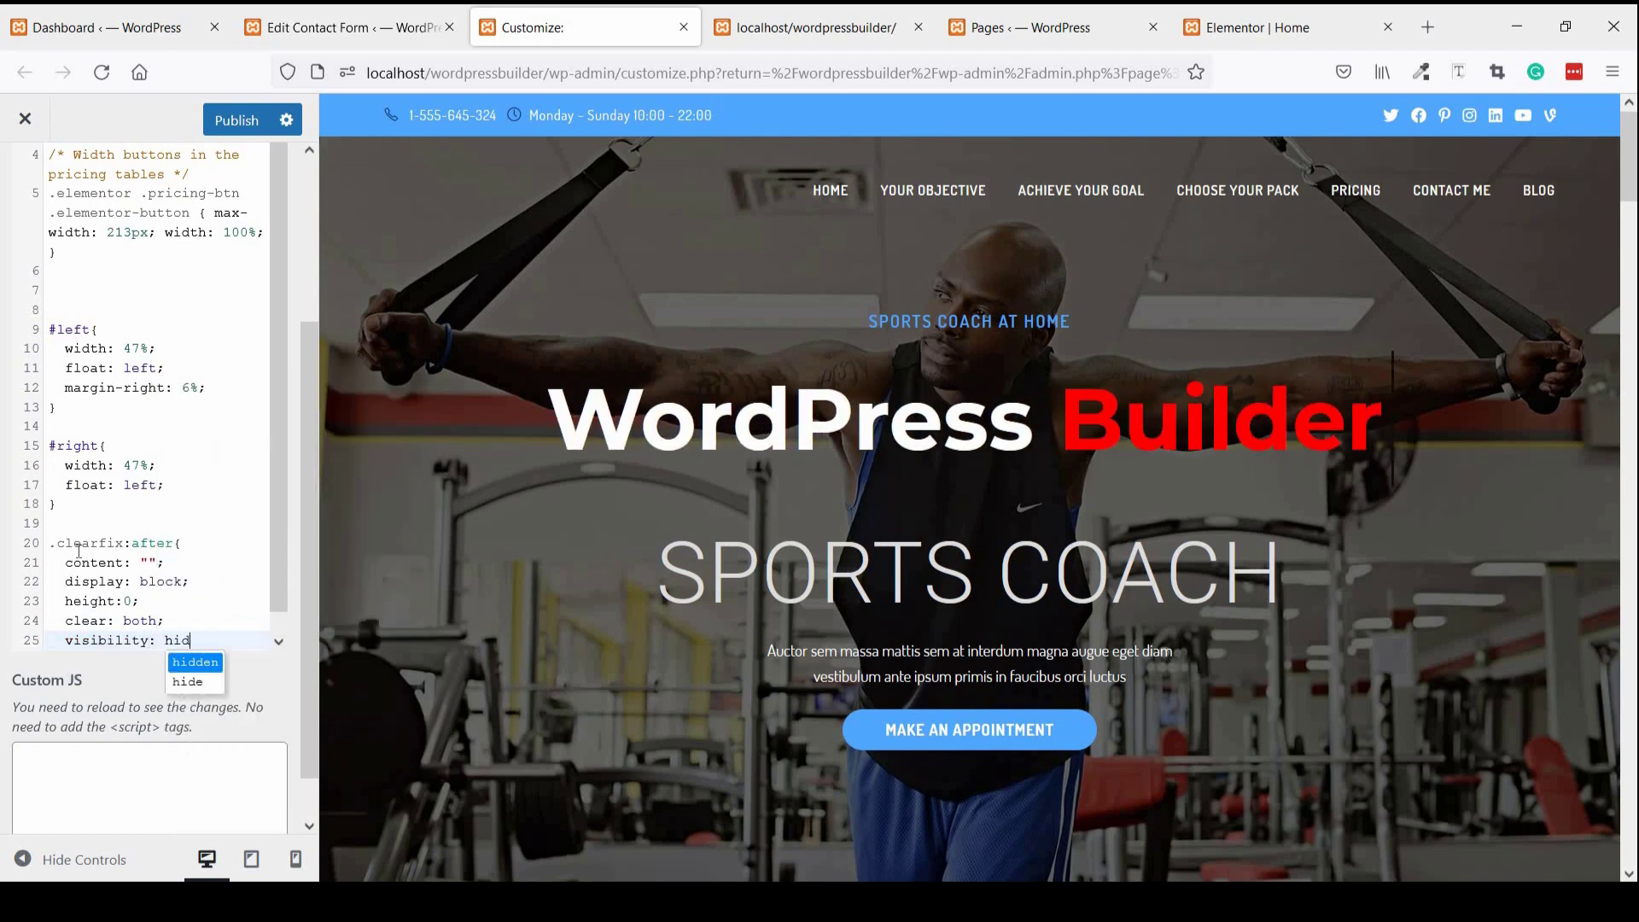
type("d")
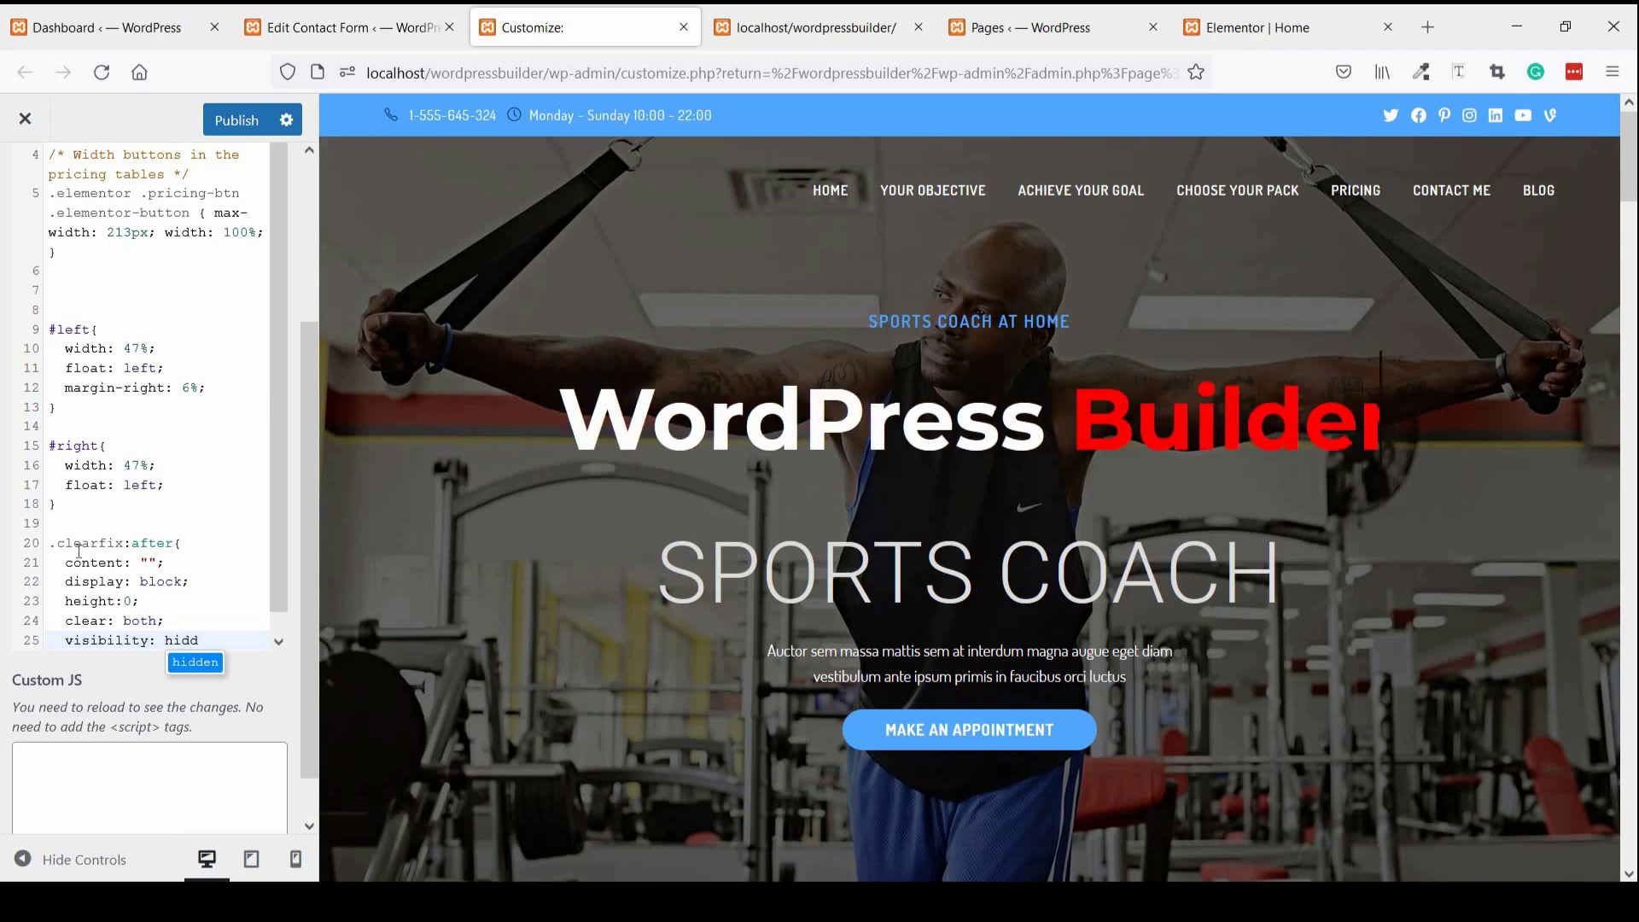
type("en;")
key("Return")
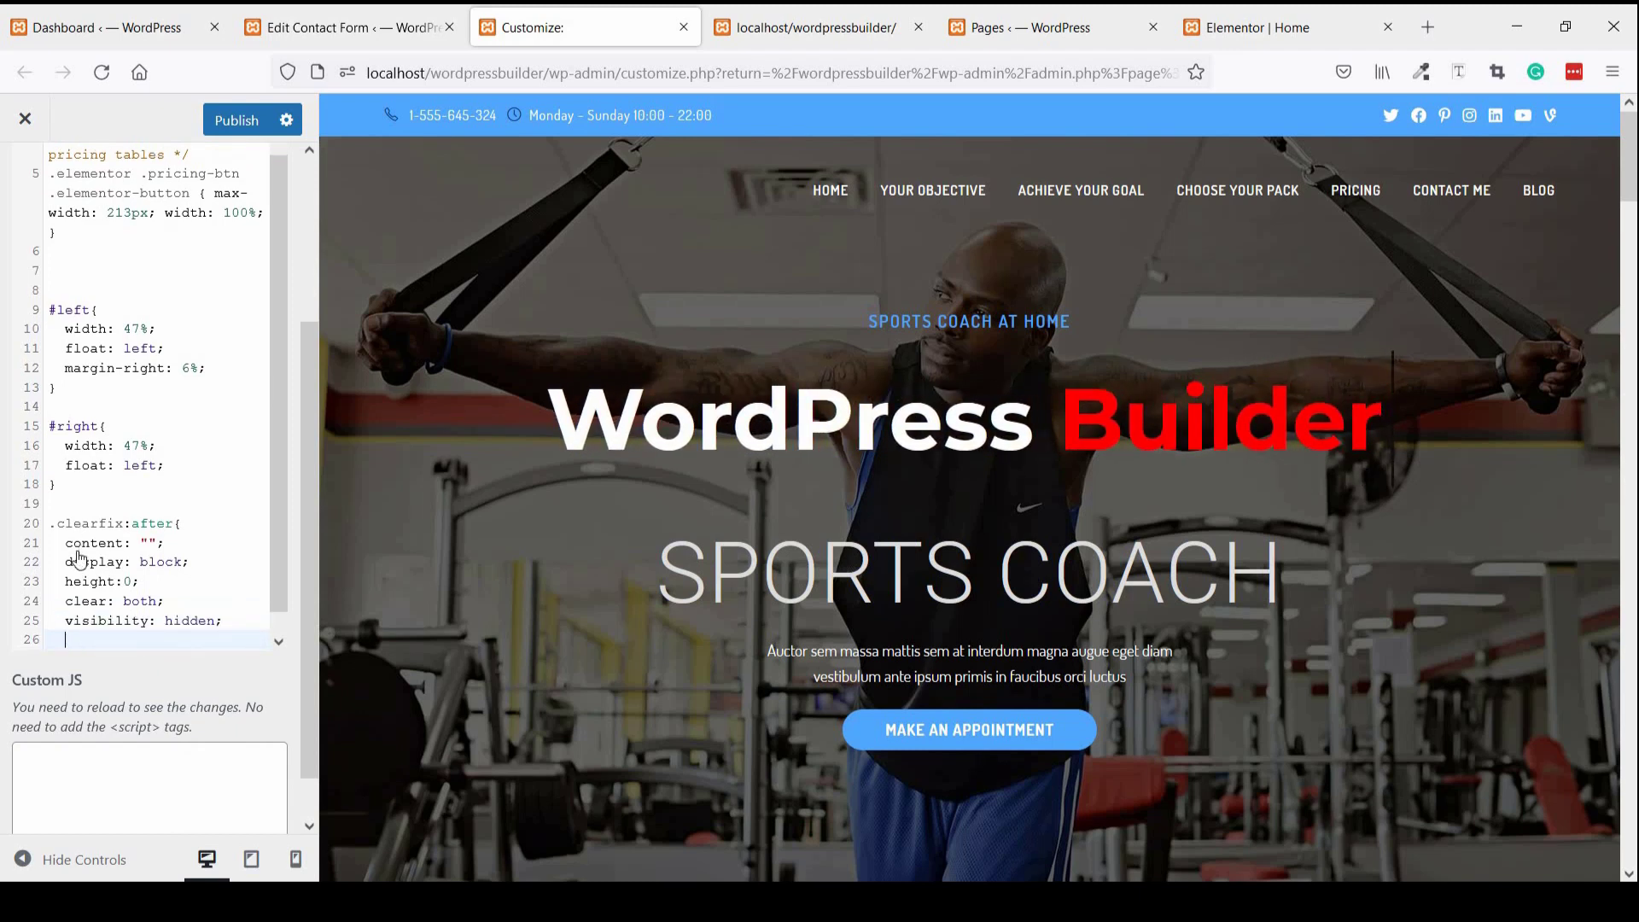
- Add overflow: hidden and margin-bottom: 10px to .clearfix:after
type("over")
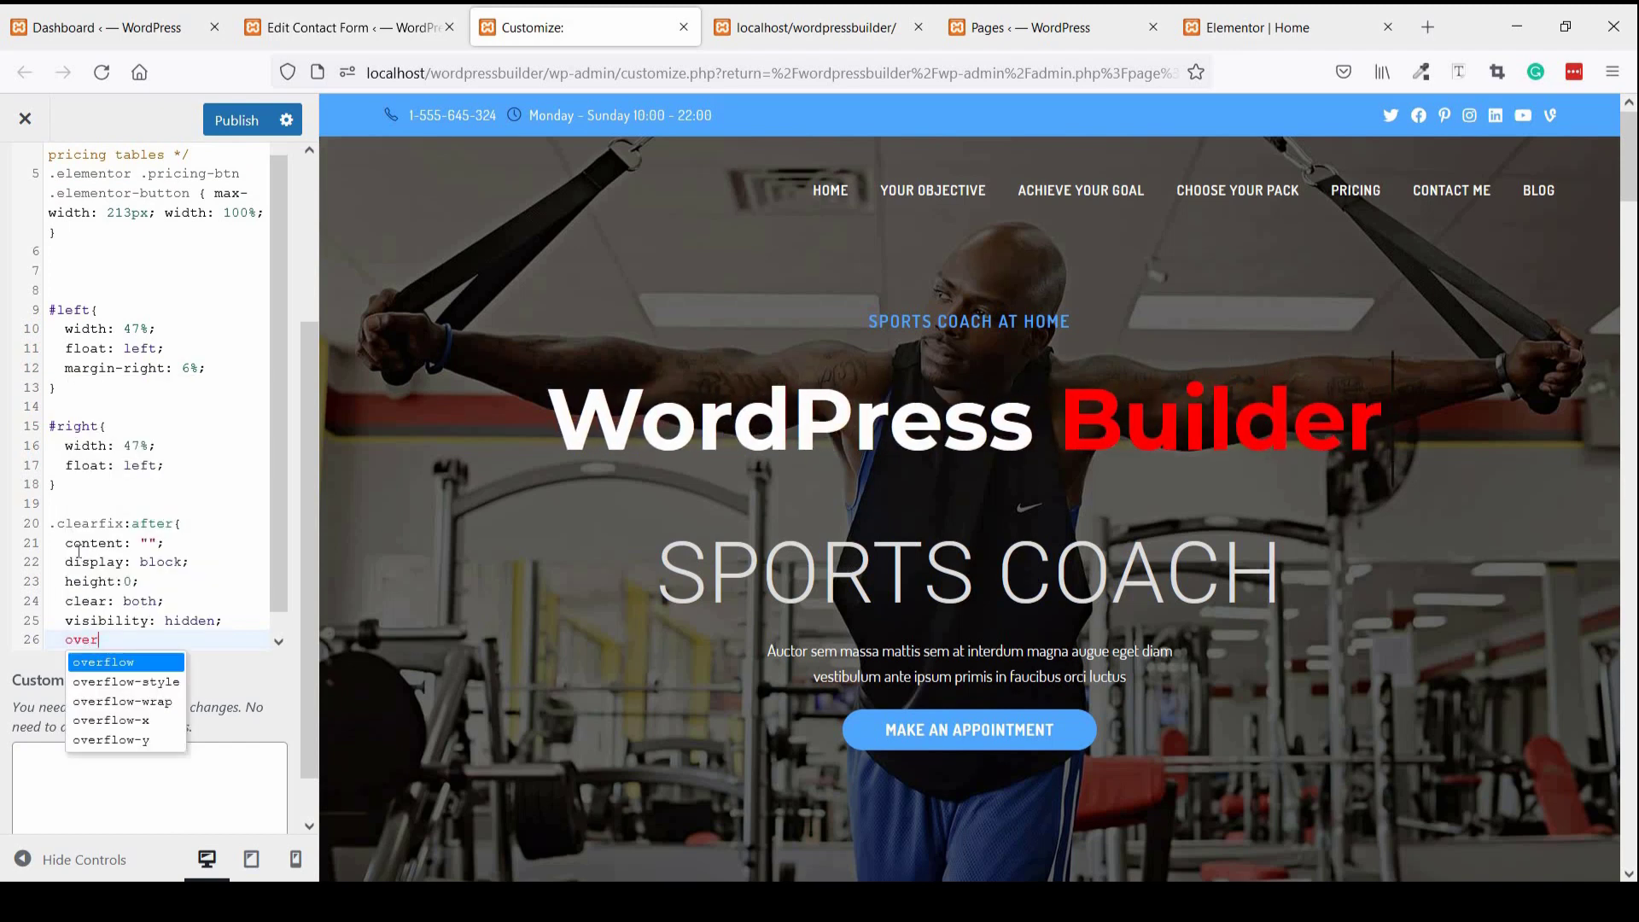
key("Return")
type(": hidd")
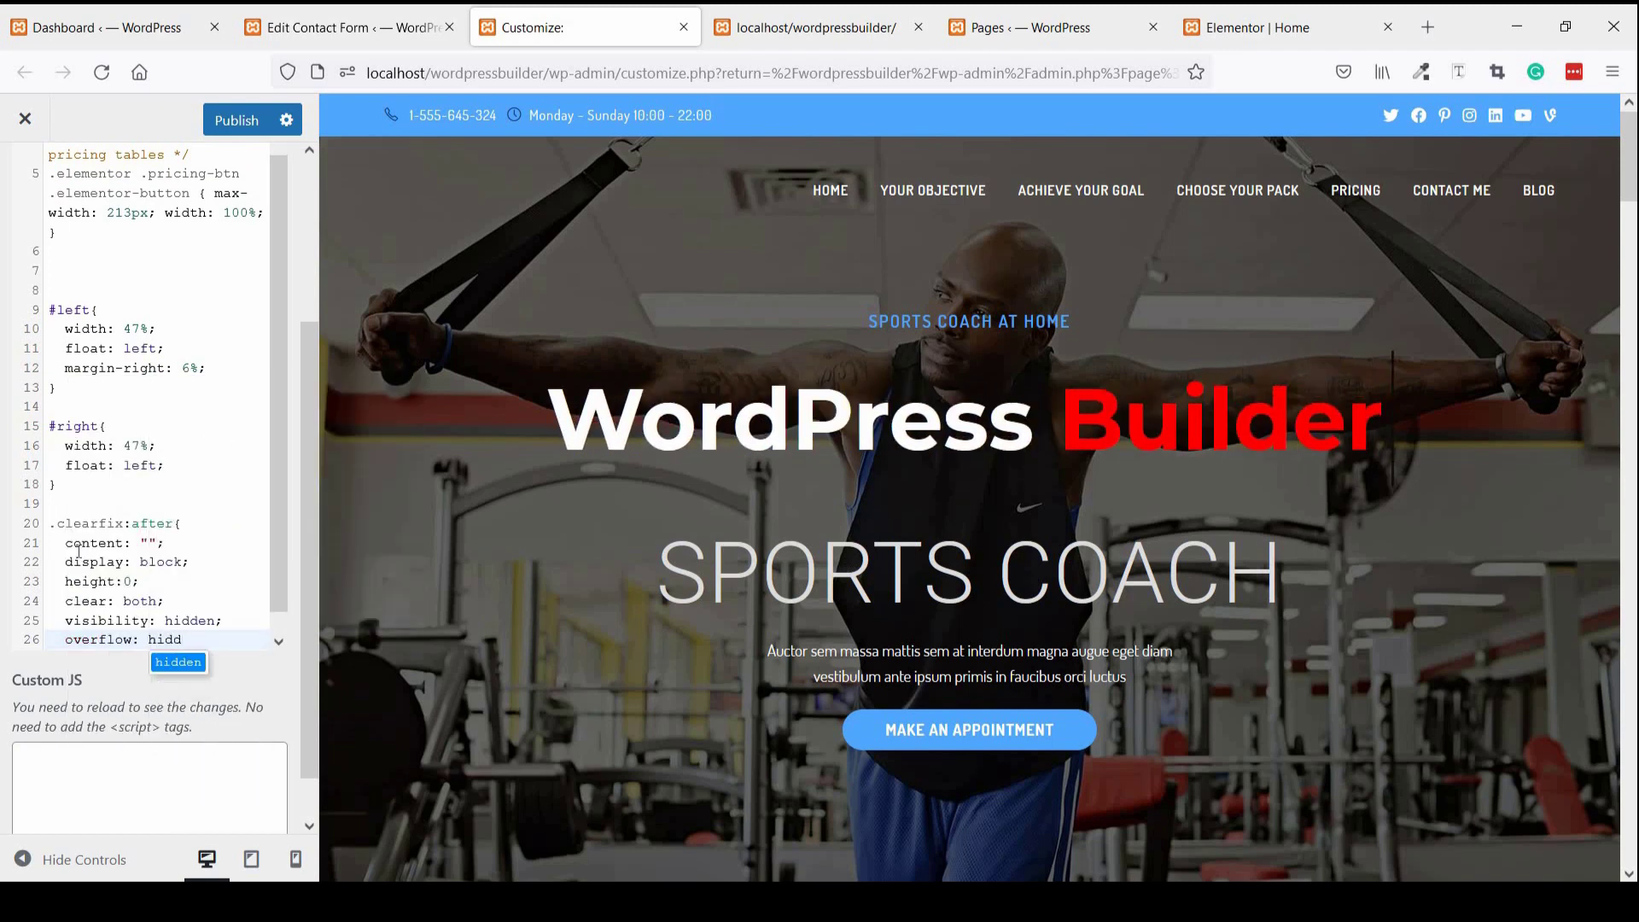
key("Return")
type(";")
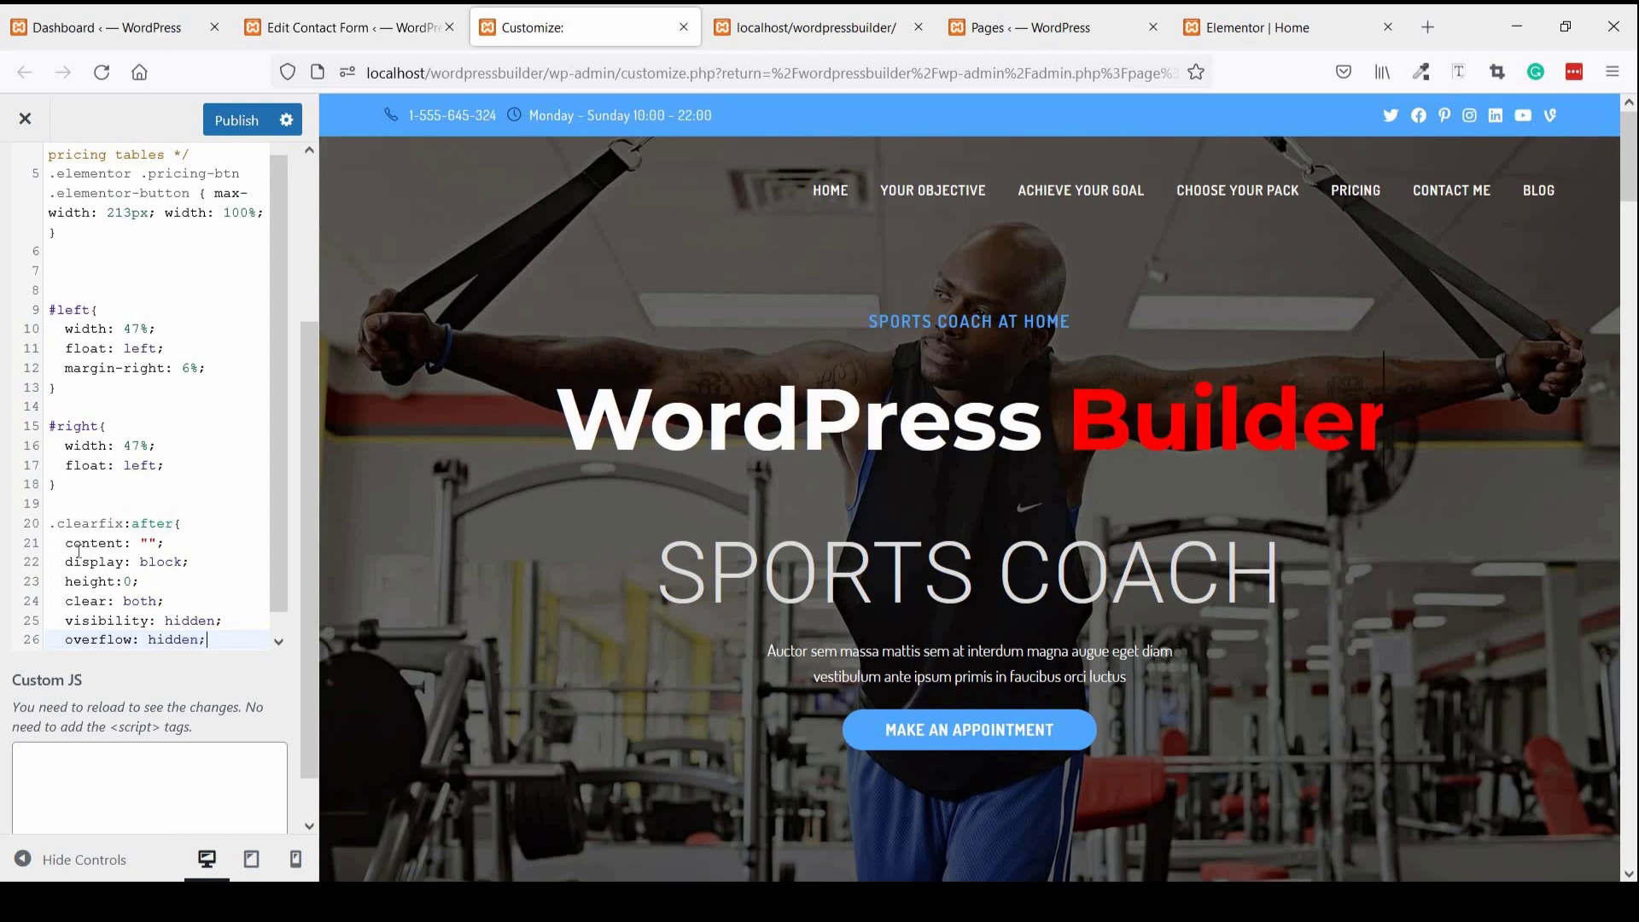
key("Return")
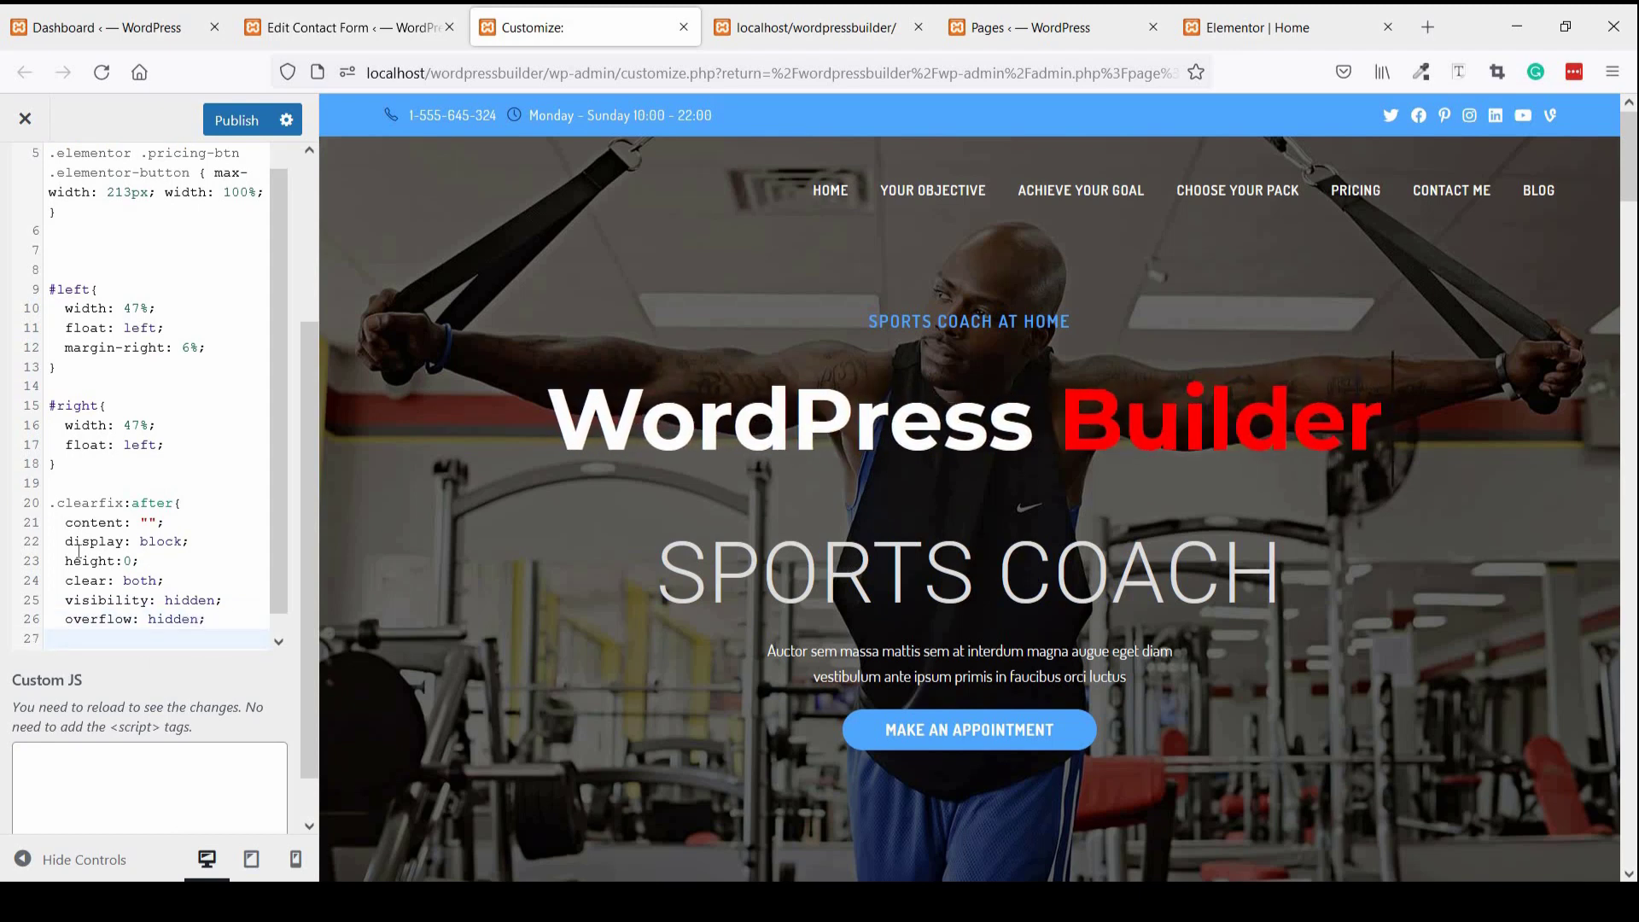
type("margi")
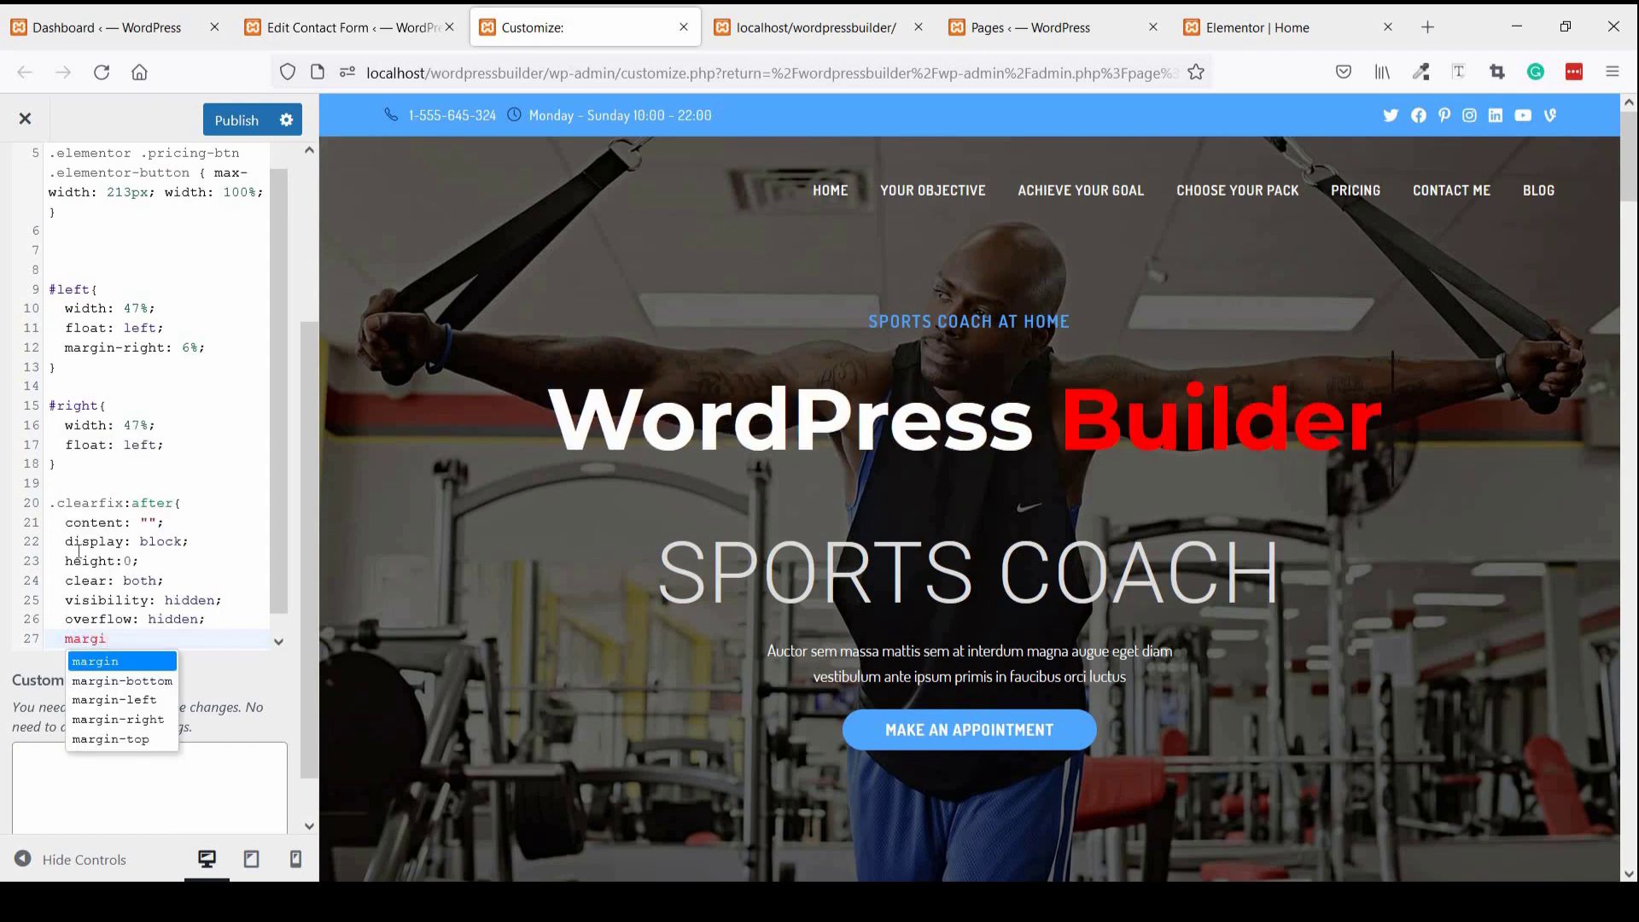
key("Down")
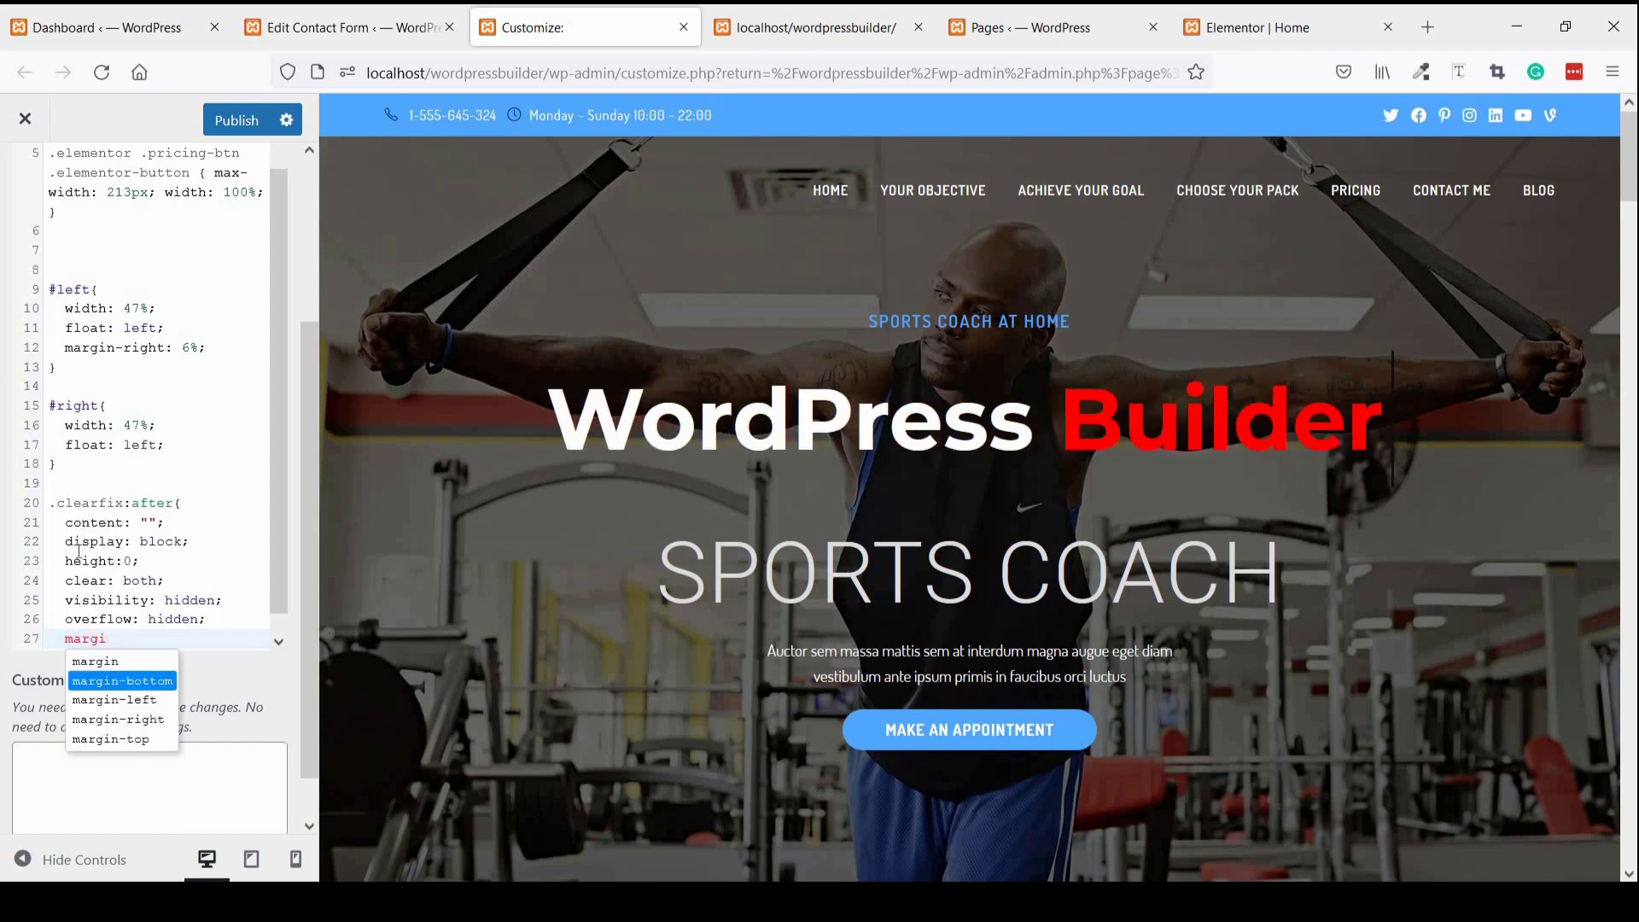
key("Return")
type(": 10")
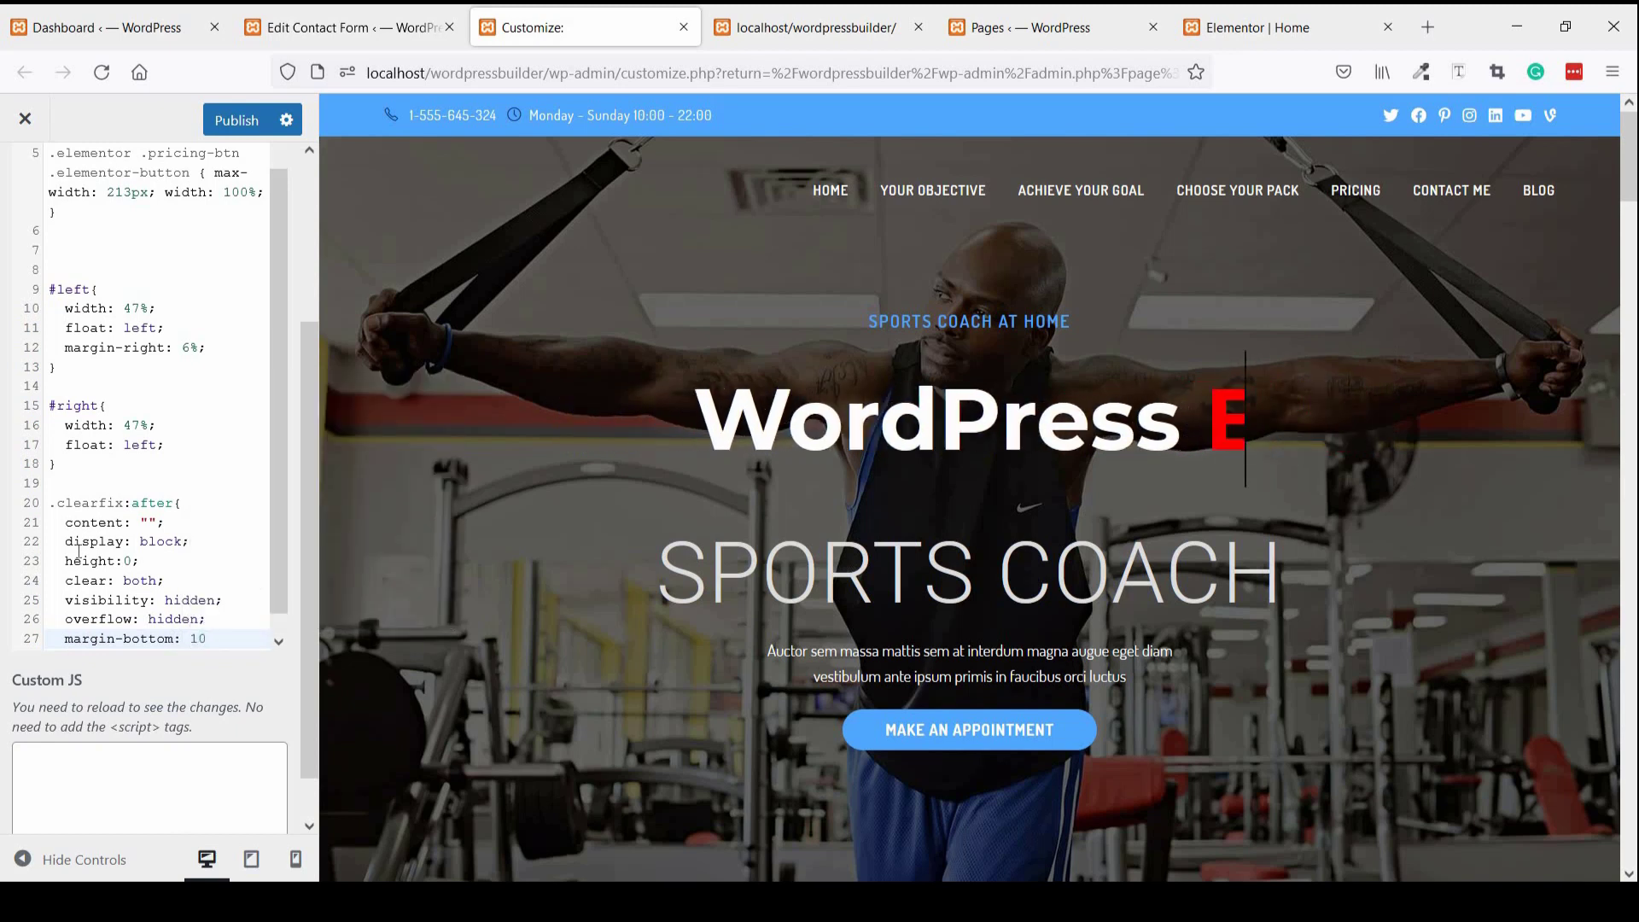
type("px;")
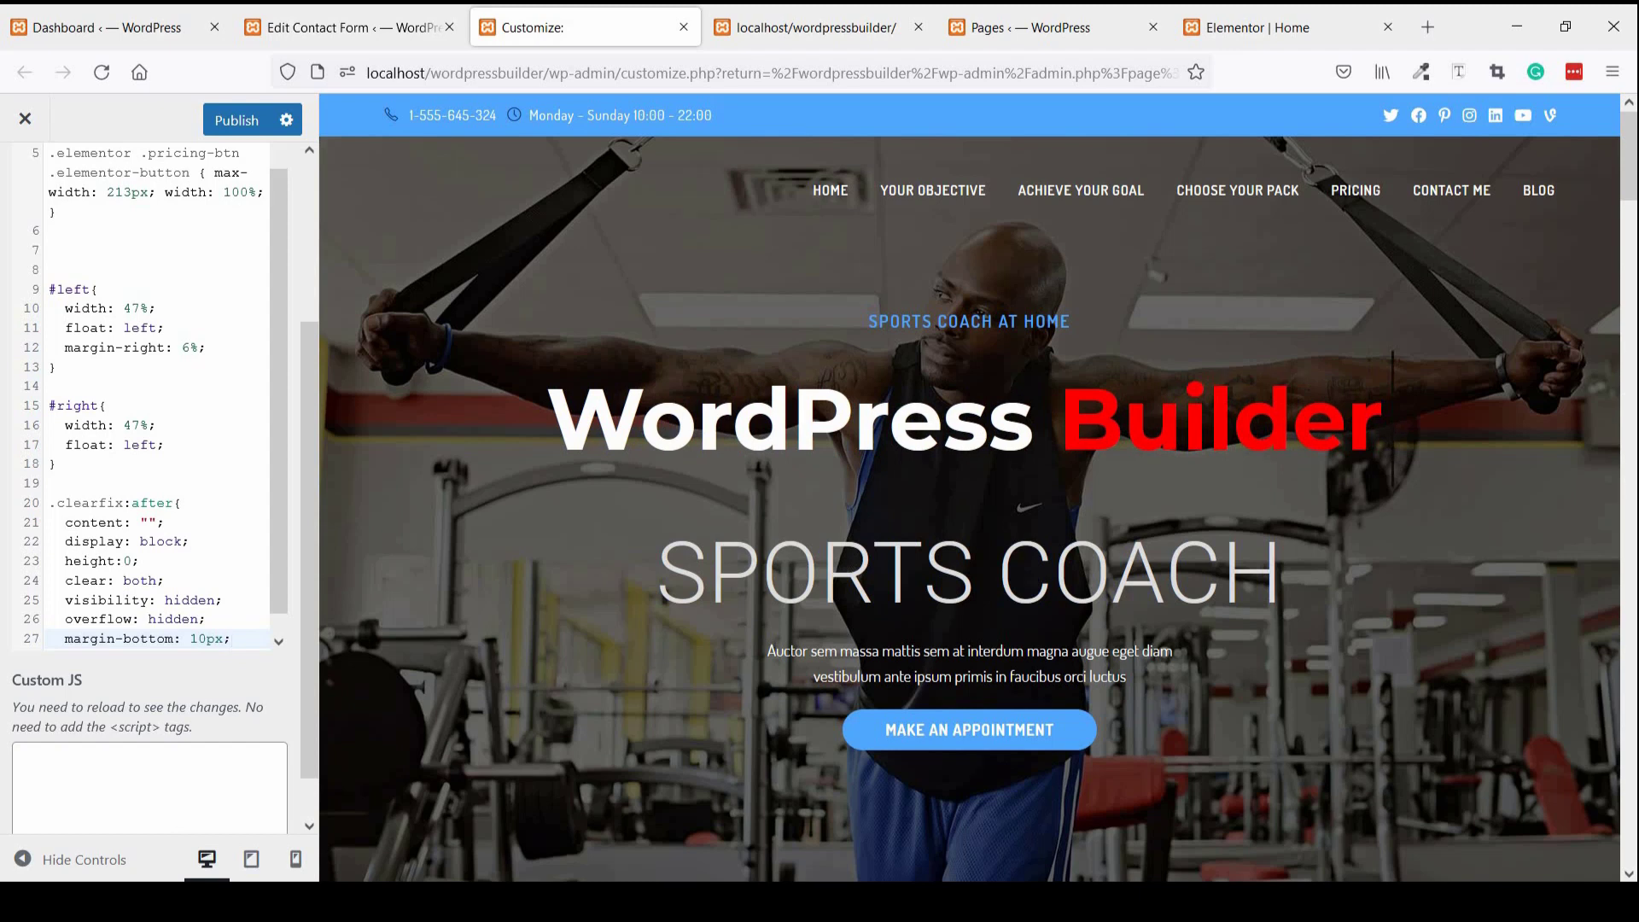
scroll(5, 300, "down", 1)
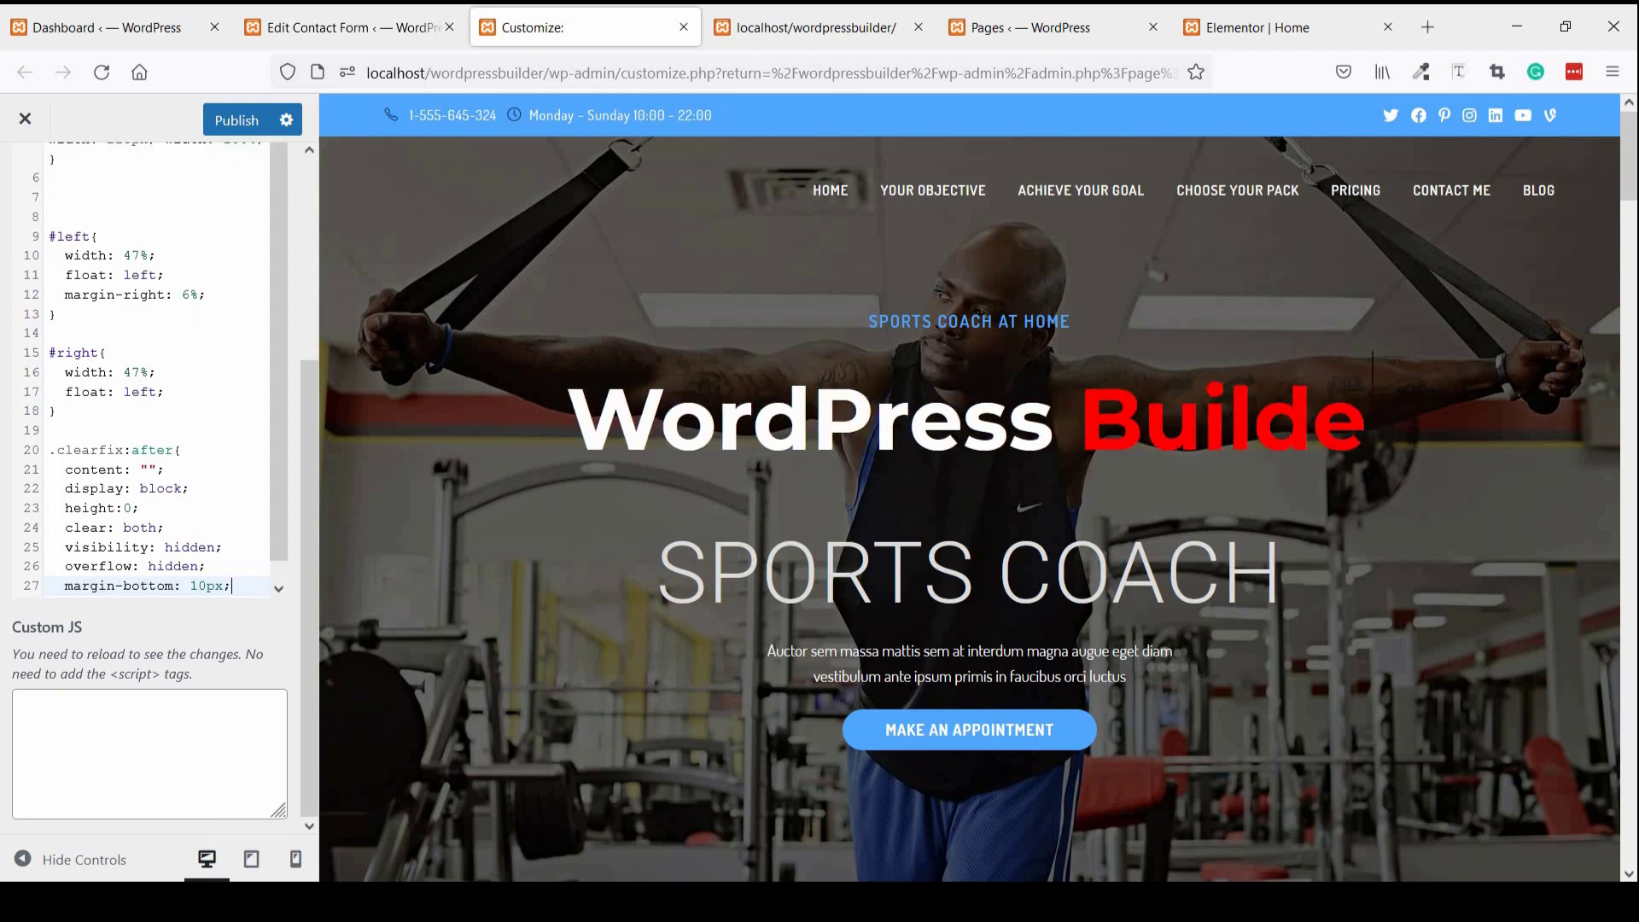
key("Return")
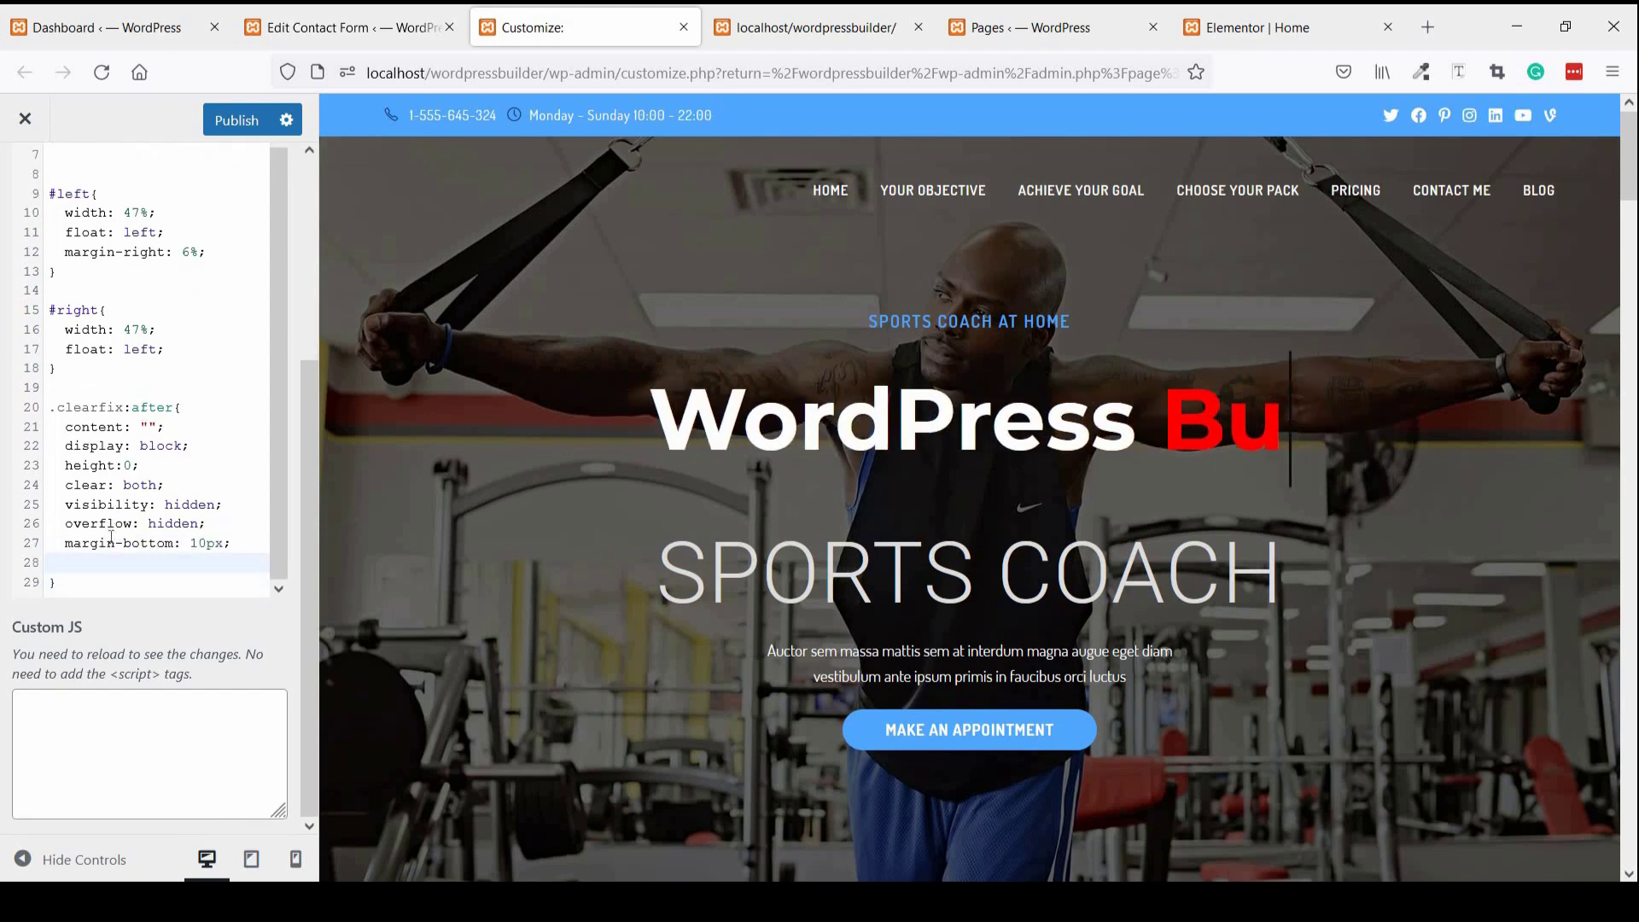
- Publish the custom CSS and reload the home page to see the styling
left_click(243, 121)
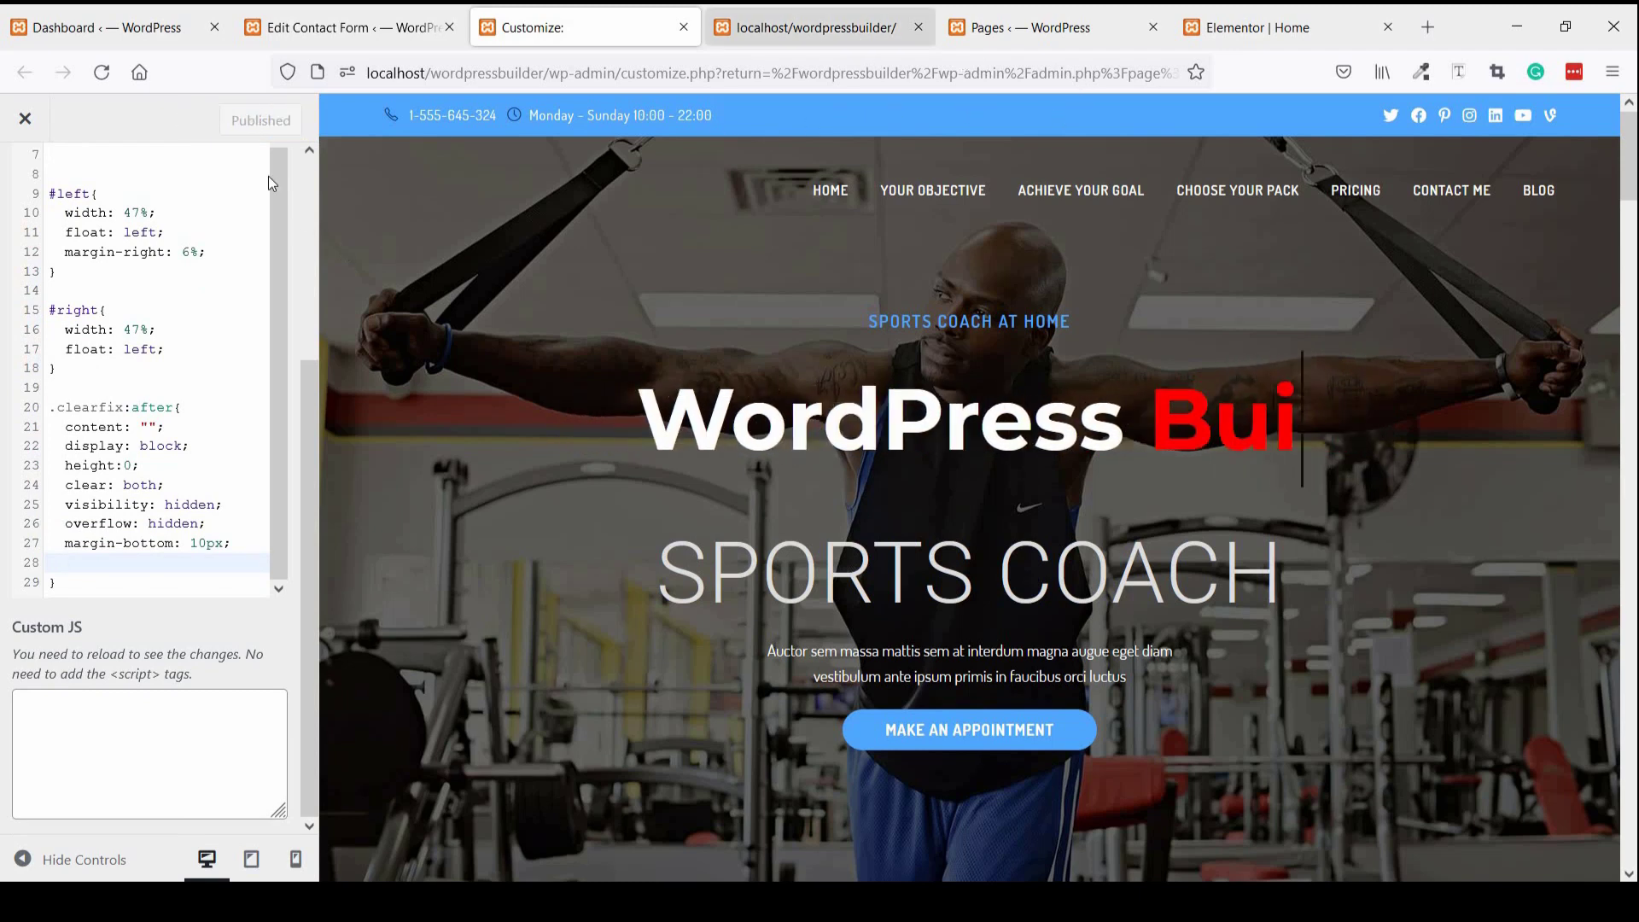
left_click(811, 27)
left_click(101, 73)
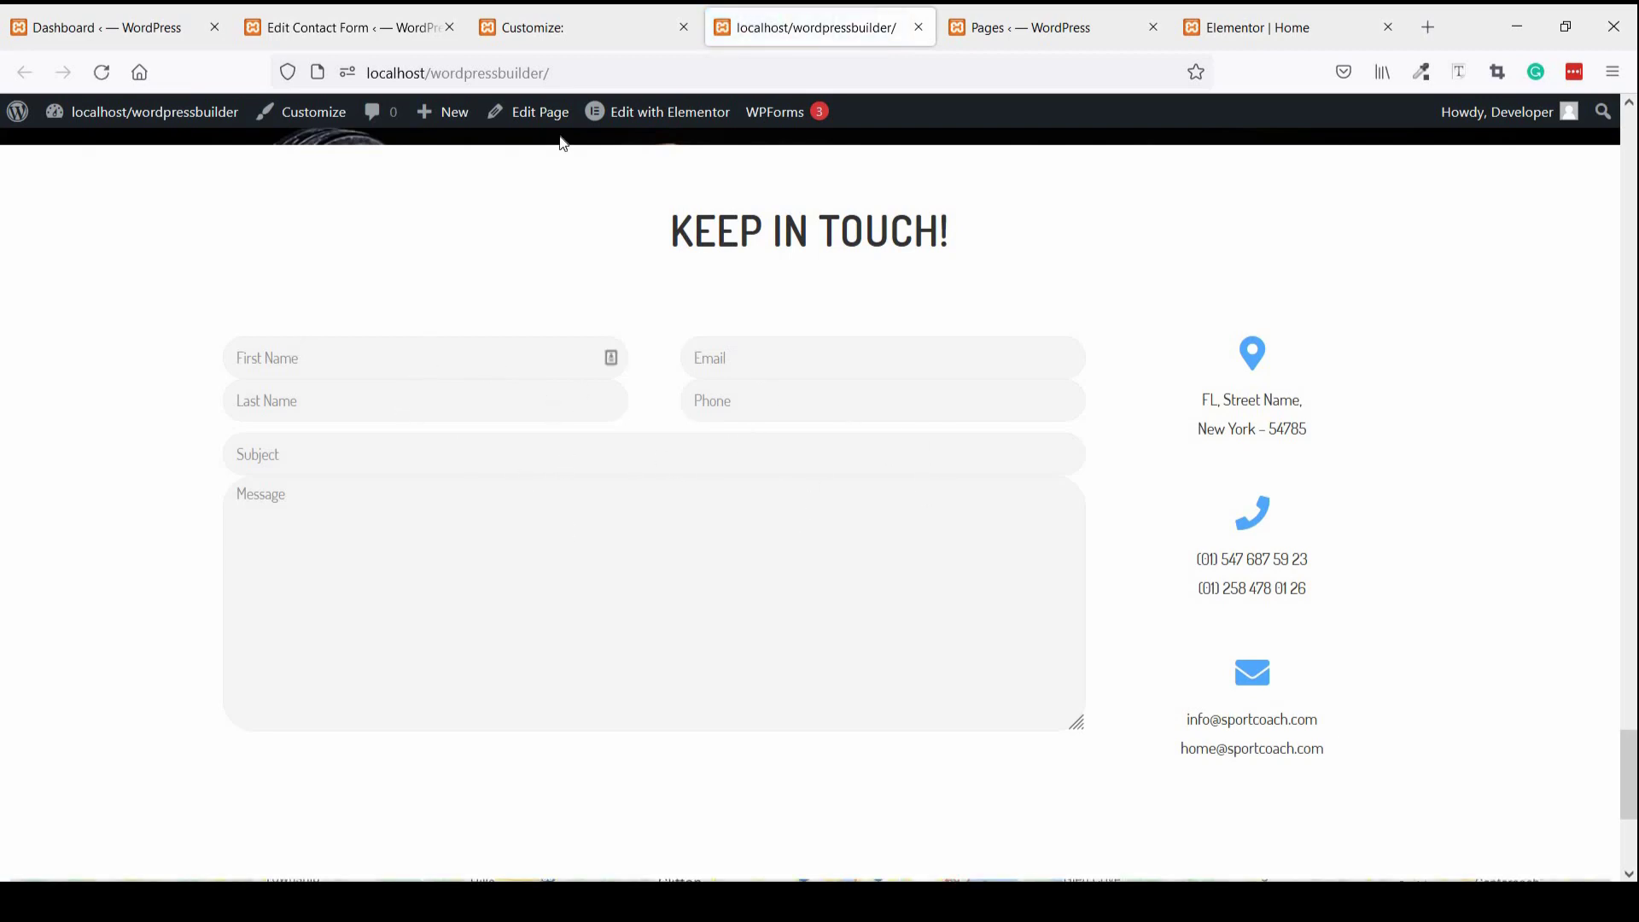
- Return to the custom CSS and add blank lines after the .clearfix:after rule
left_click(391, 35)
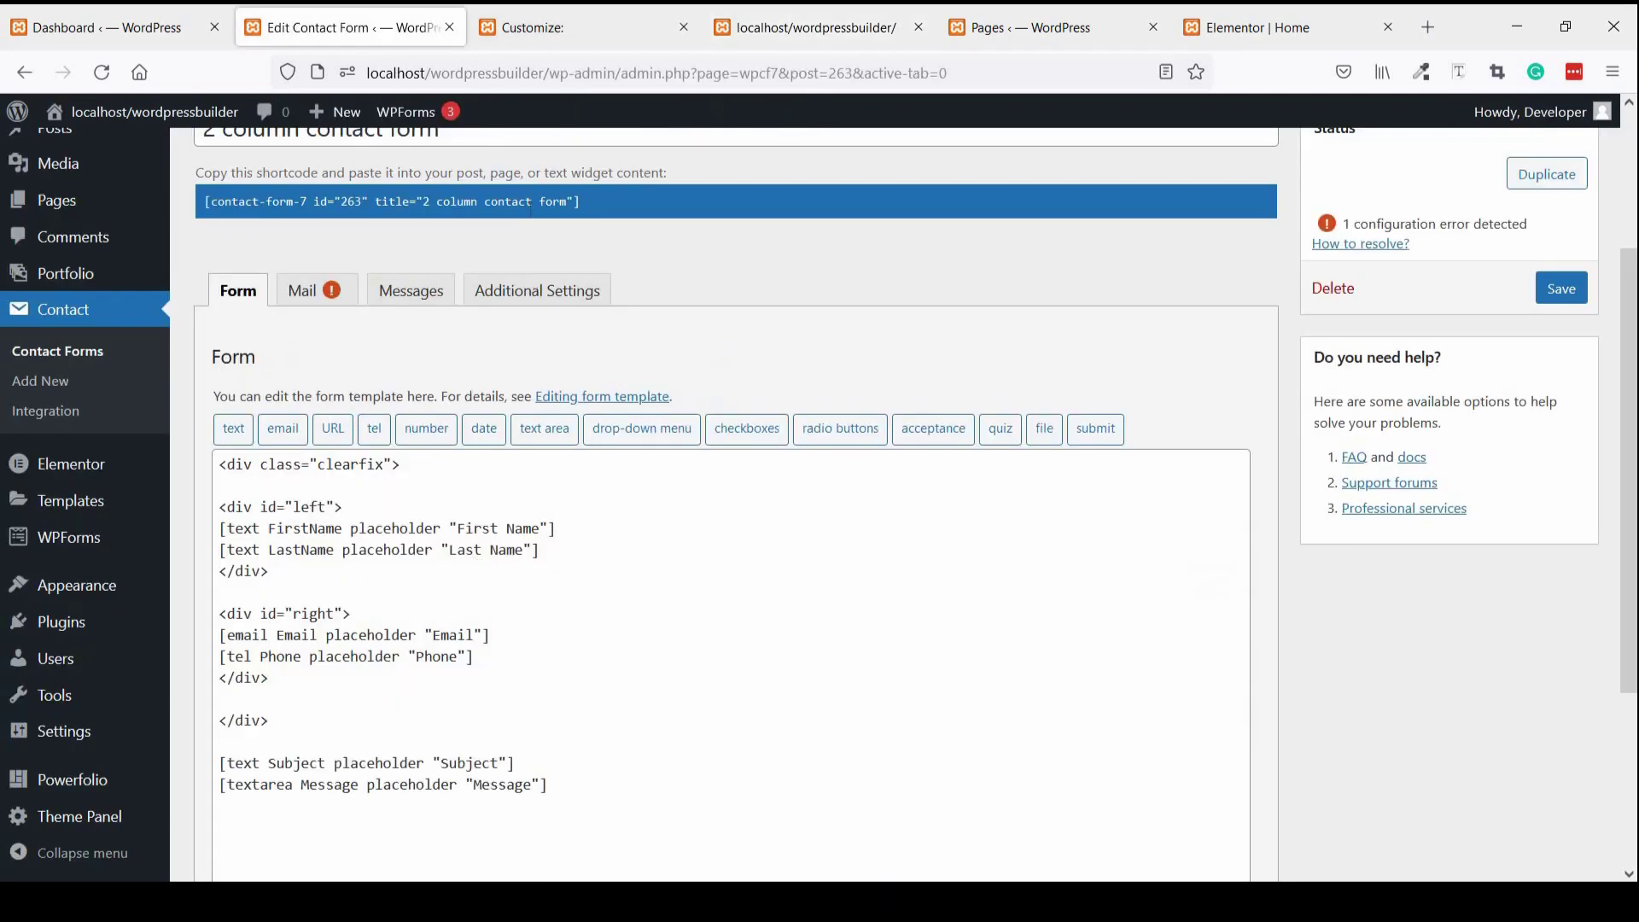
left_click(566, 43)
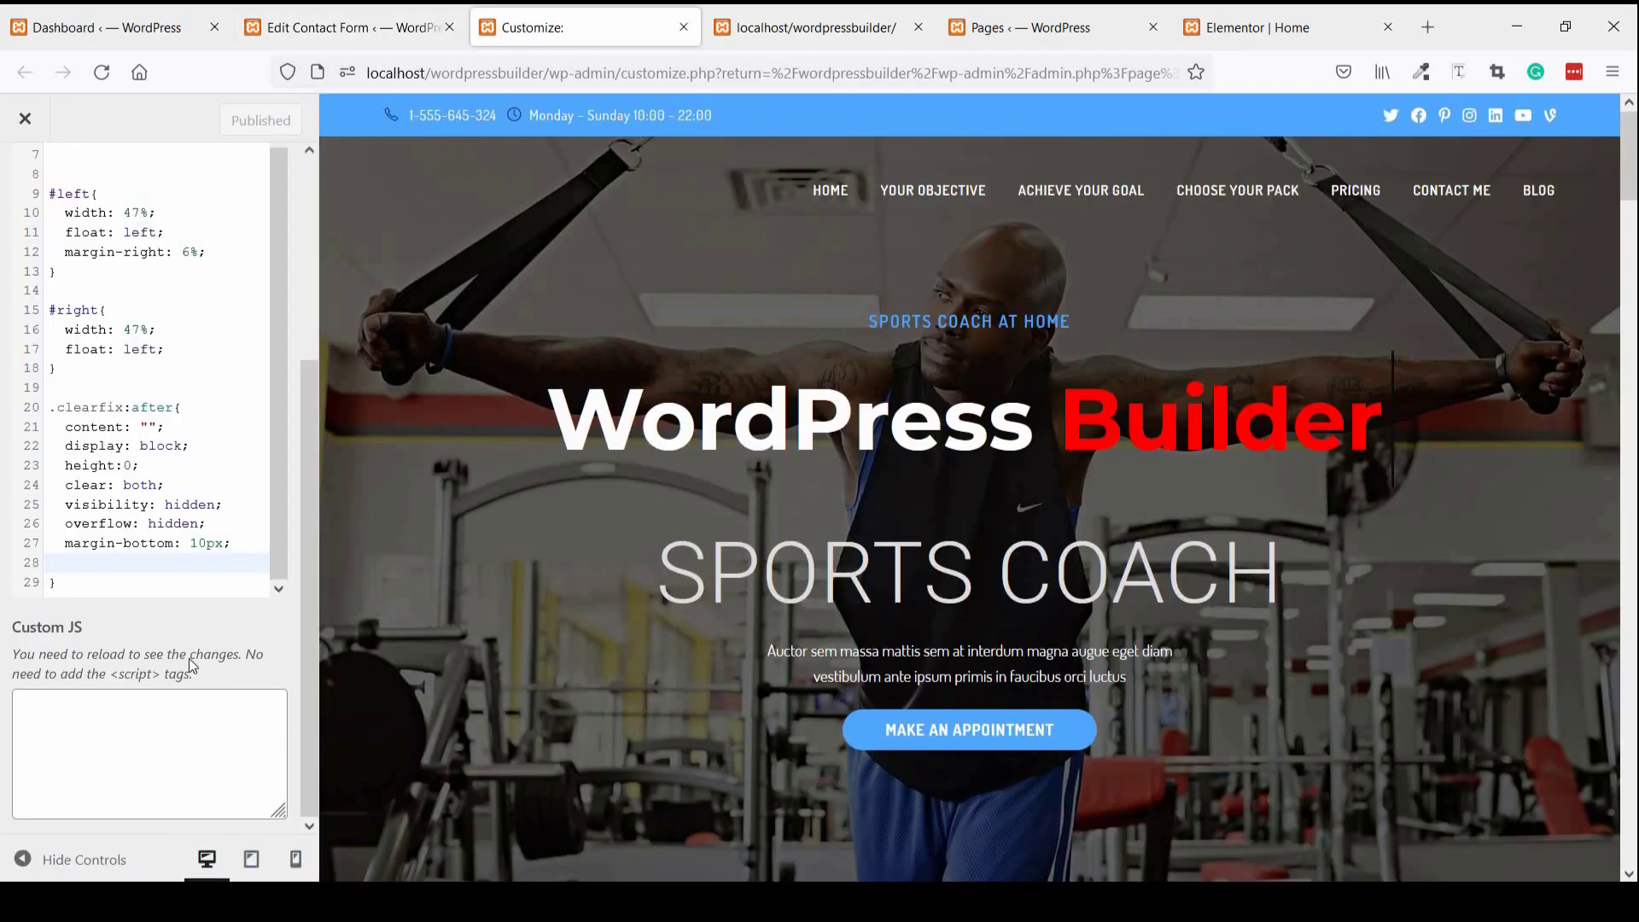
left_click(111, 588)
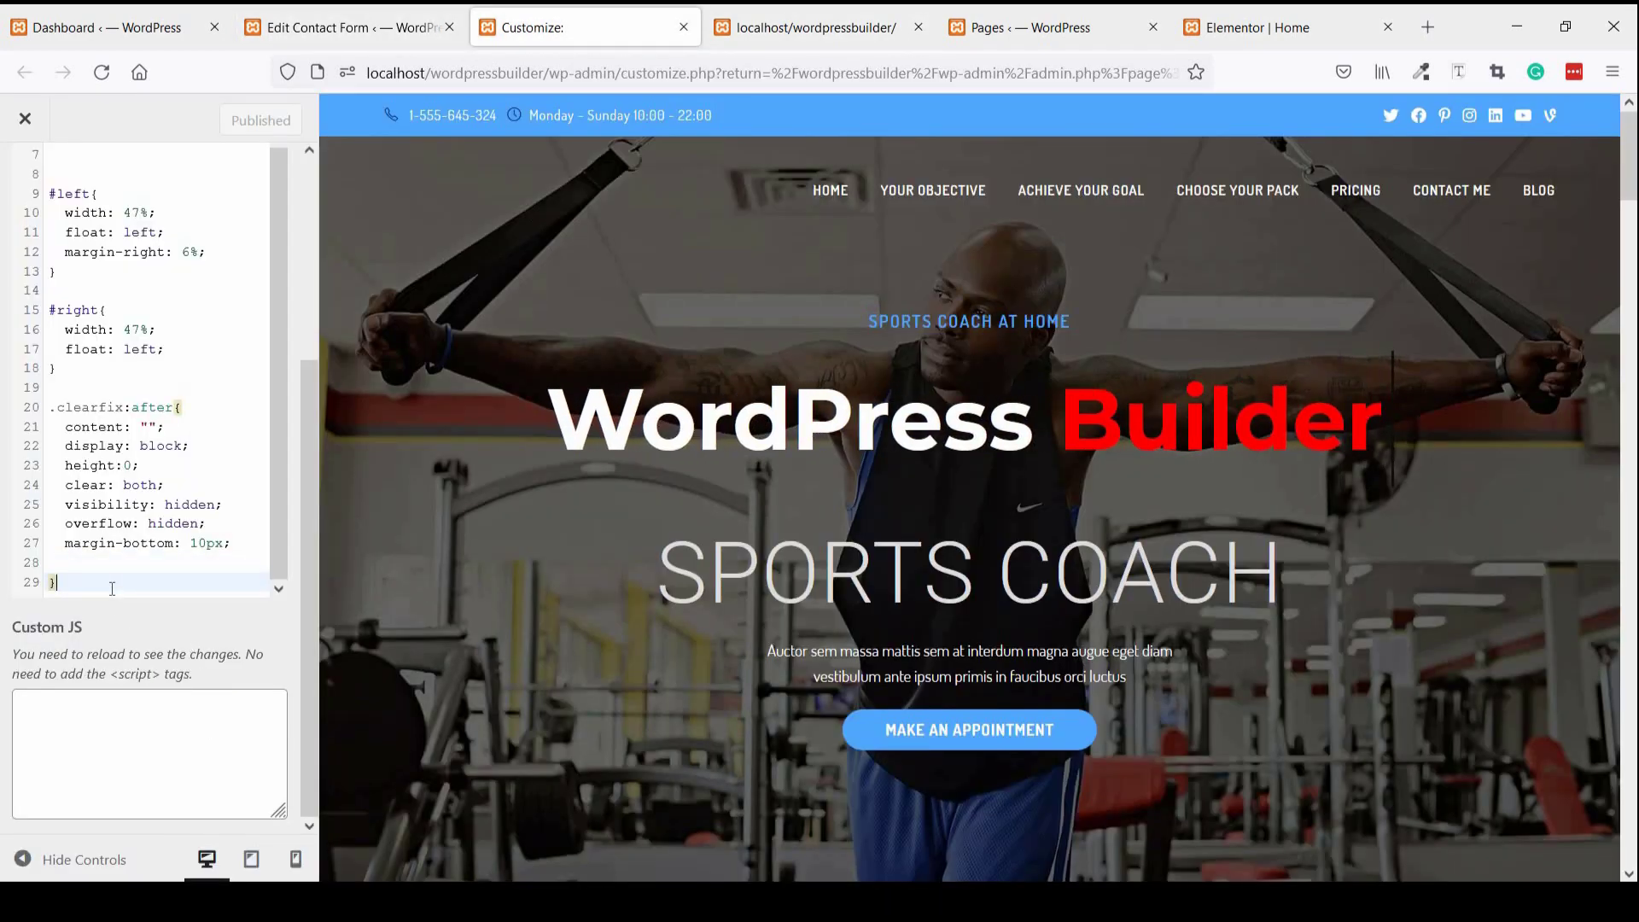
key("Return")
key("Return")
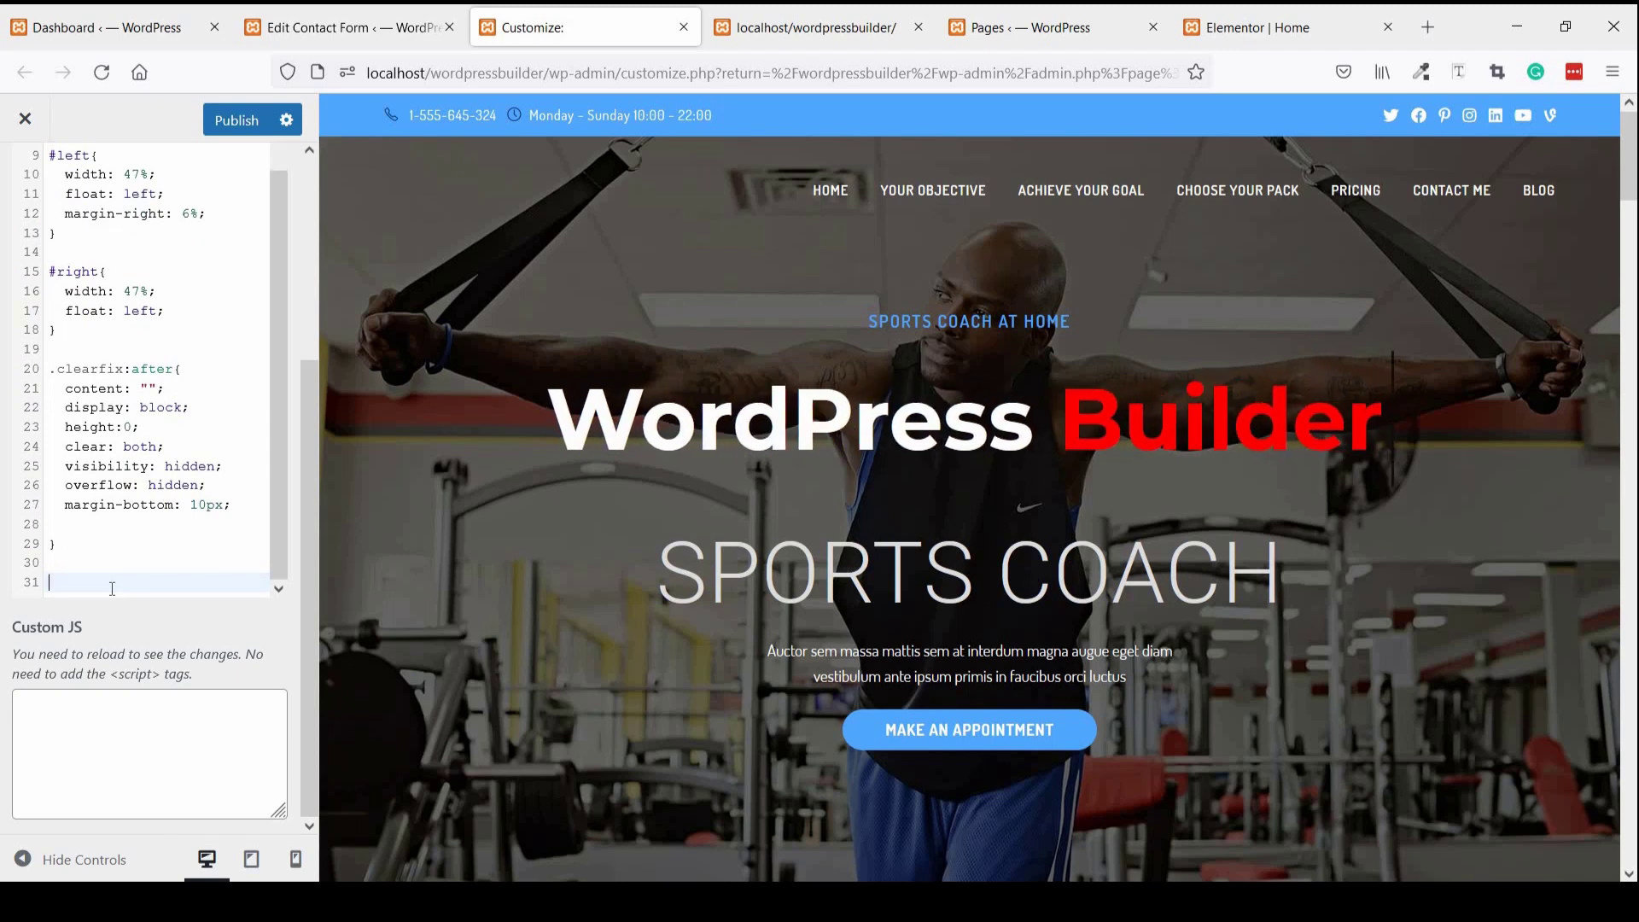
- Write a .clearfix rule with display: block on line 31 of the custom CSS and publish it
type(".clearfix{")
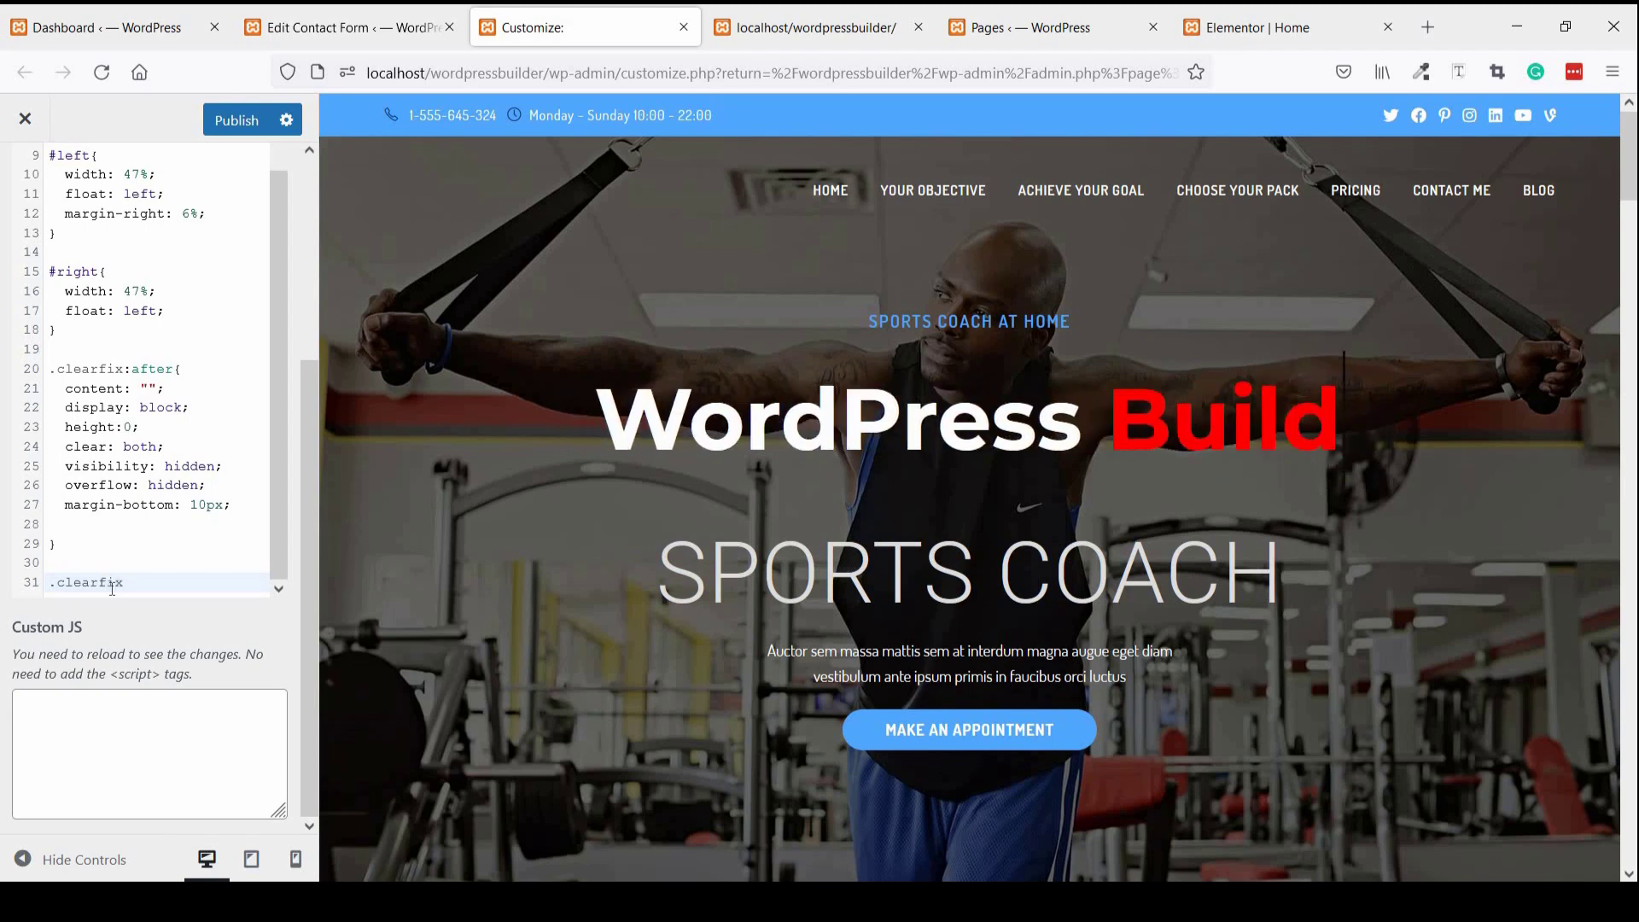
key("Return")
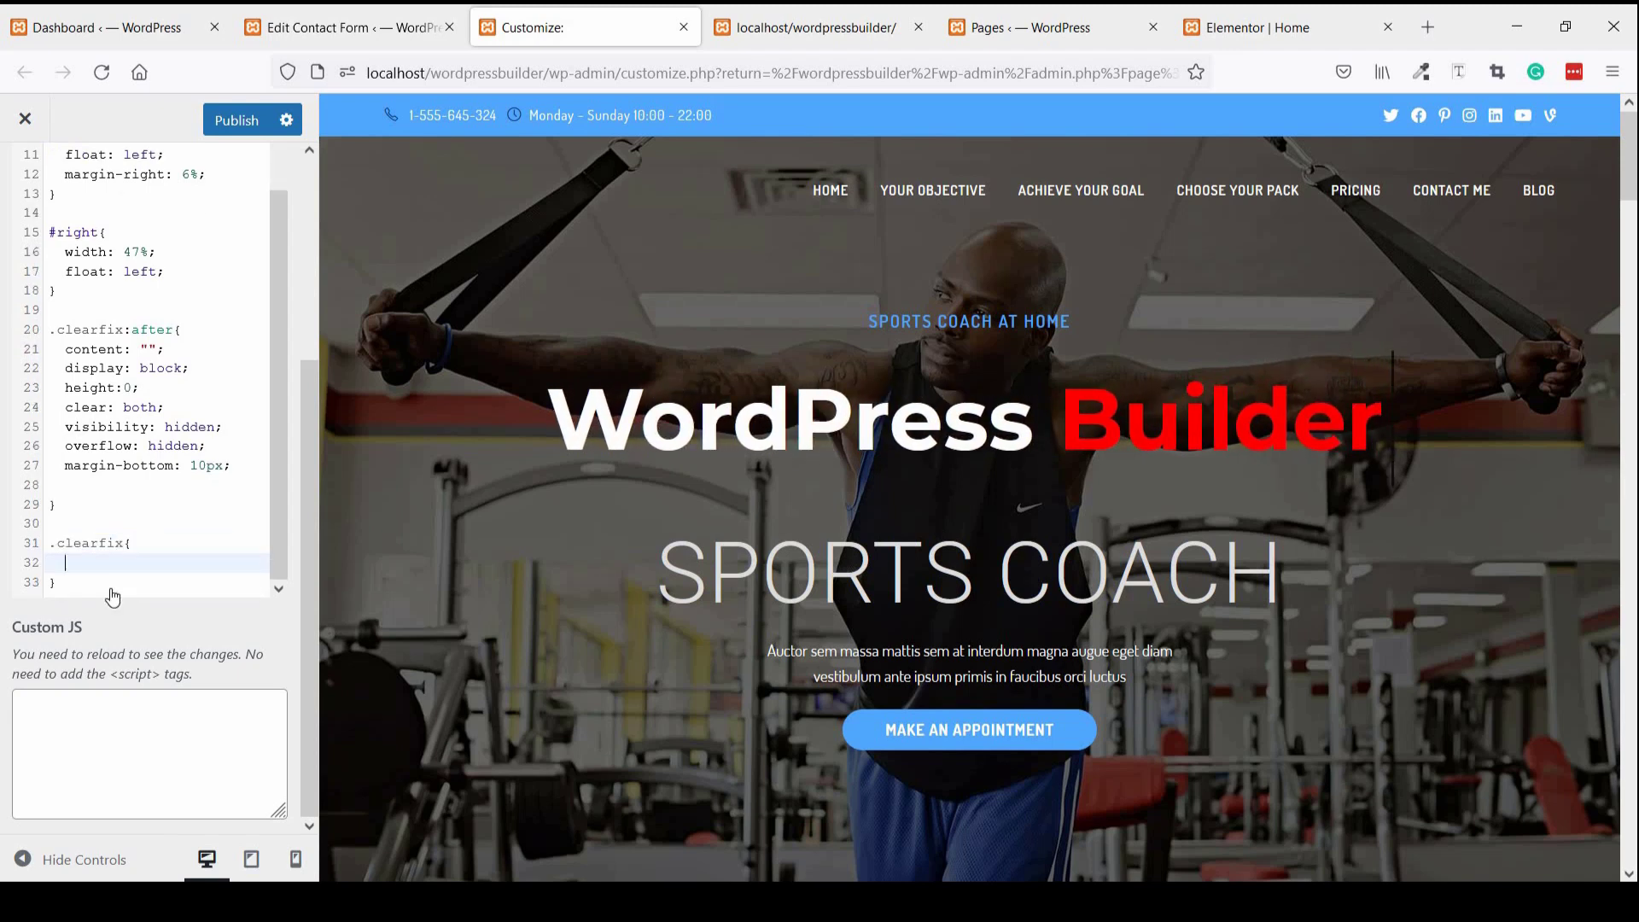
type("display:")
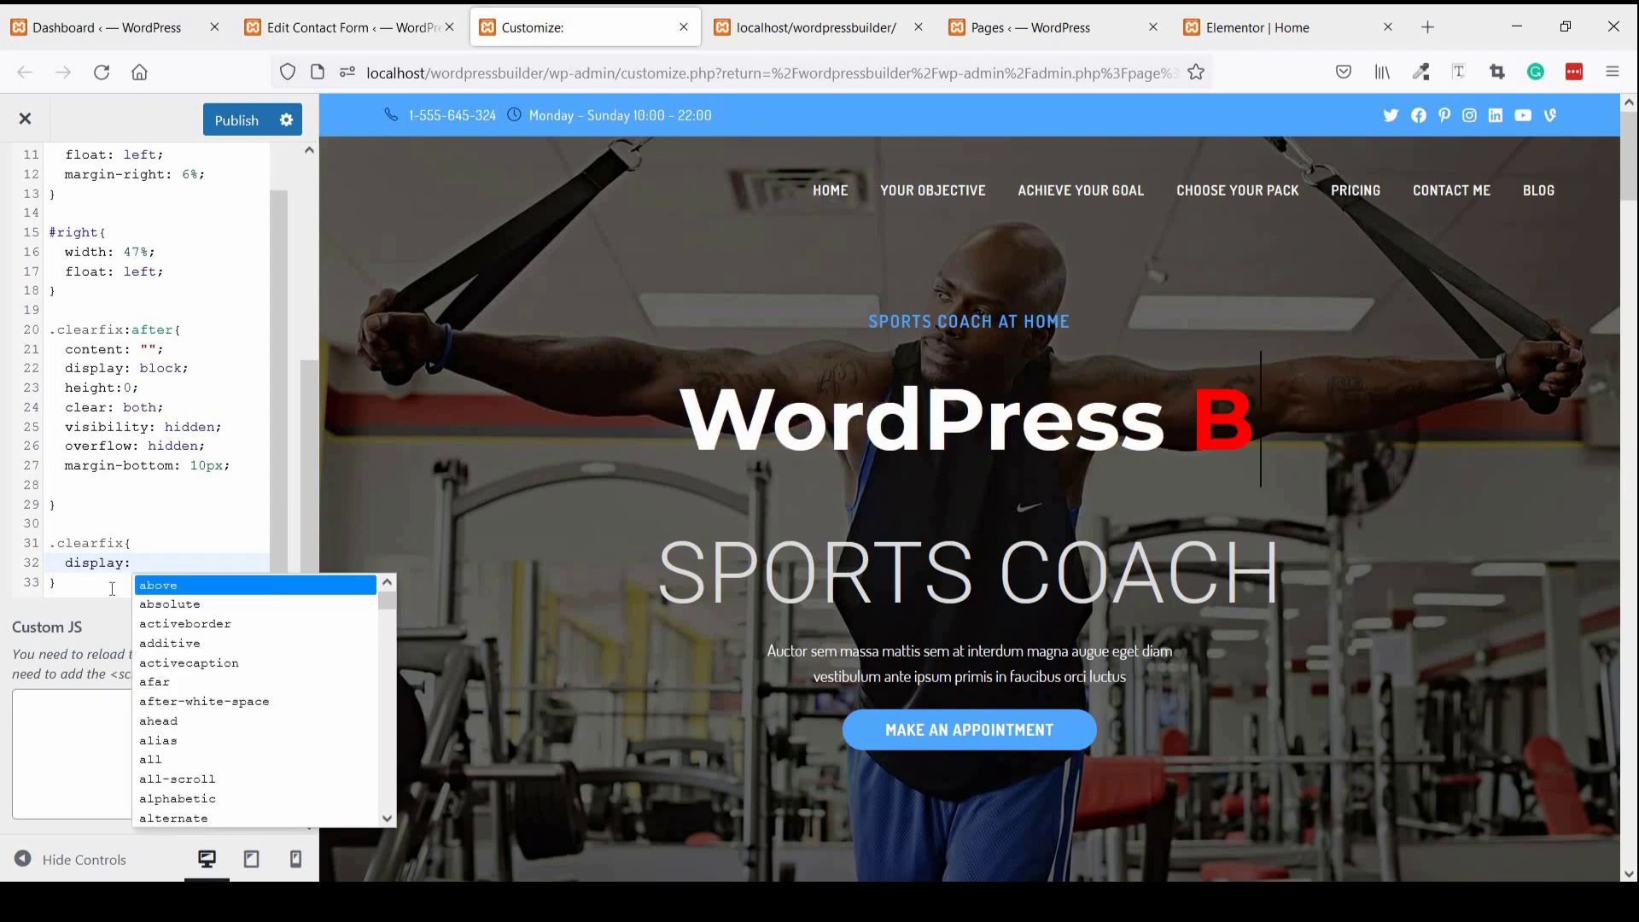
type(" blo")
key("Return")
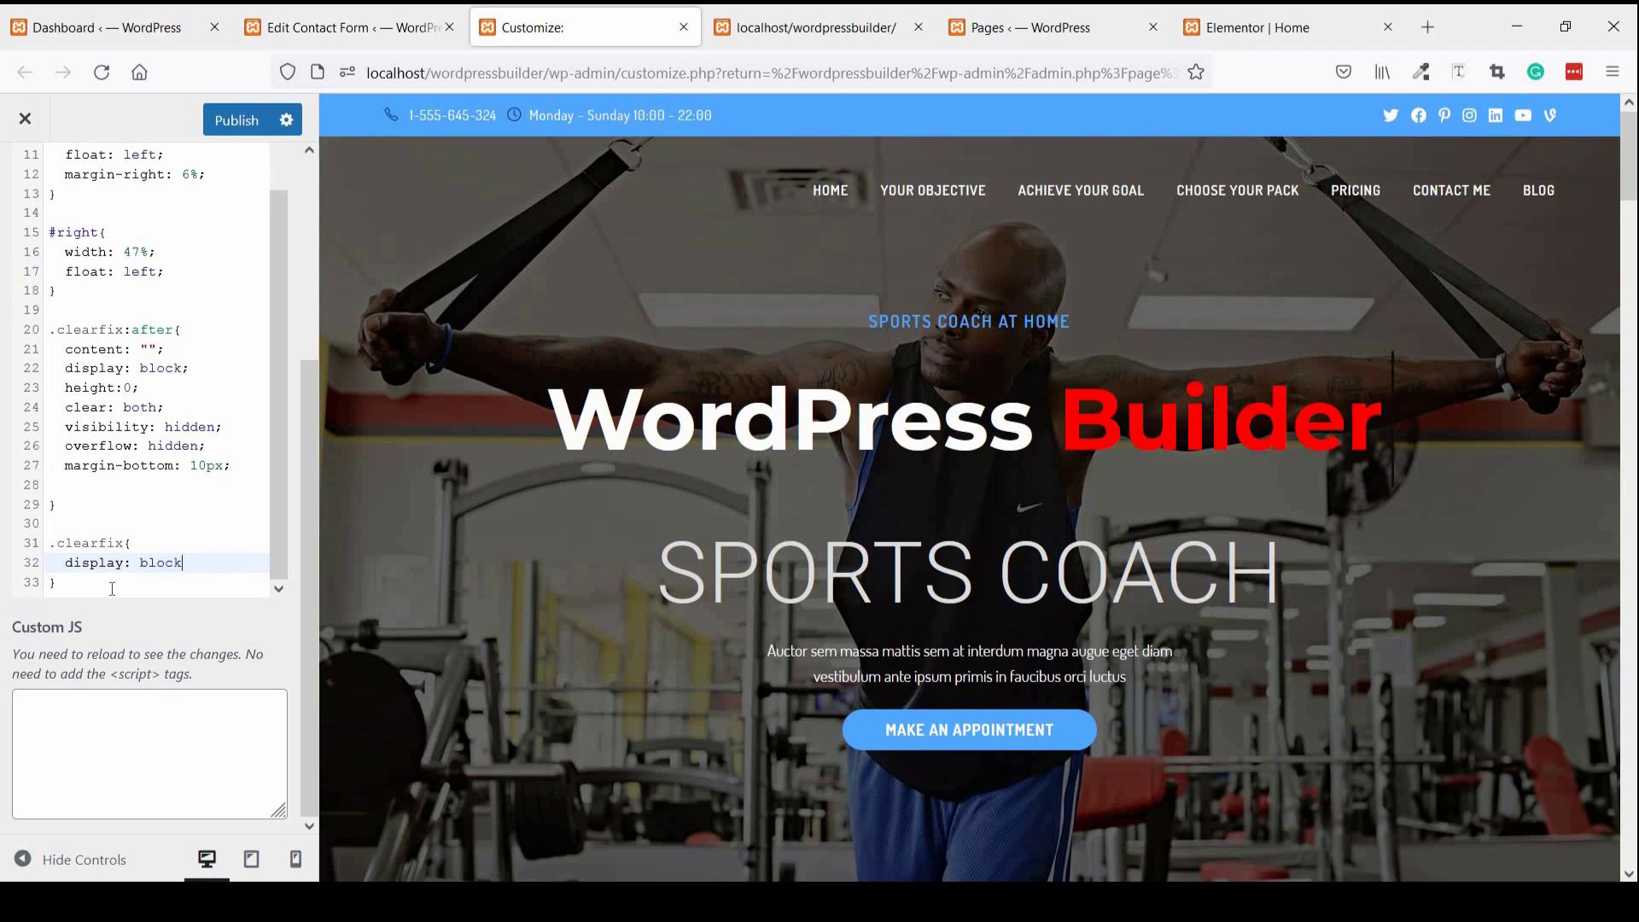
left_click(238, 122)
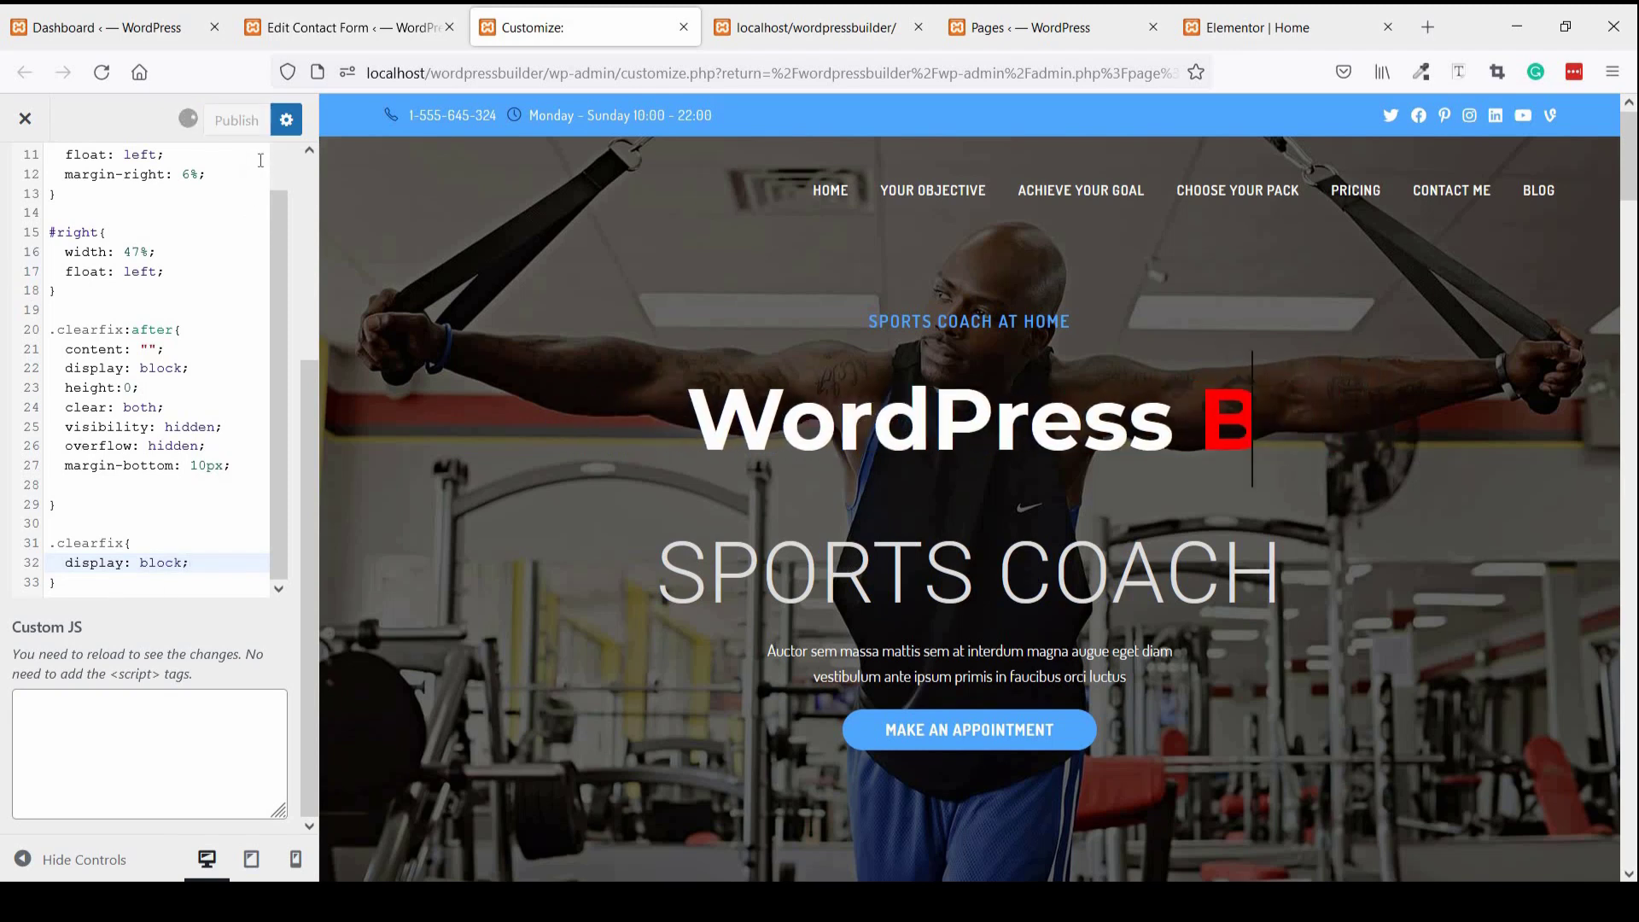
left_click(811, 27)
- Reload the Home page and inspect the contact form's First Name field in DevTools
left_click(101, 73)
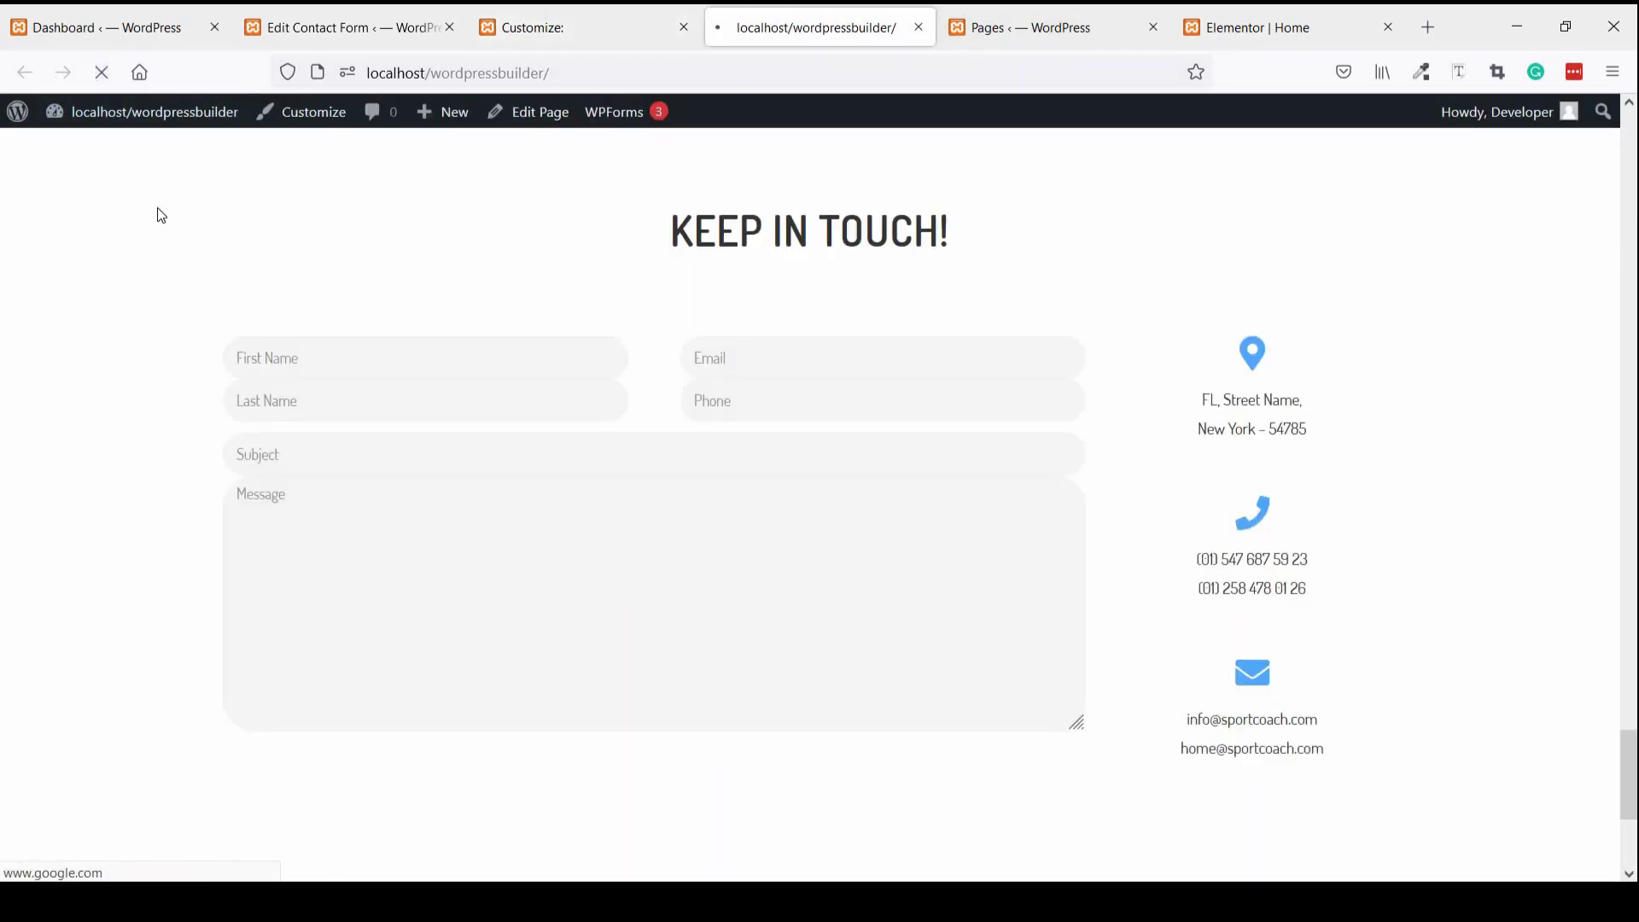
scroll(761, 487, "down", 2)
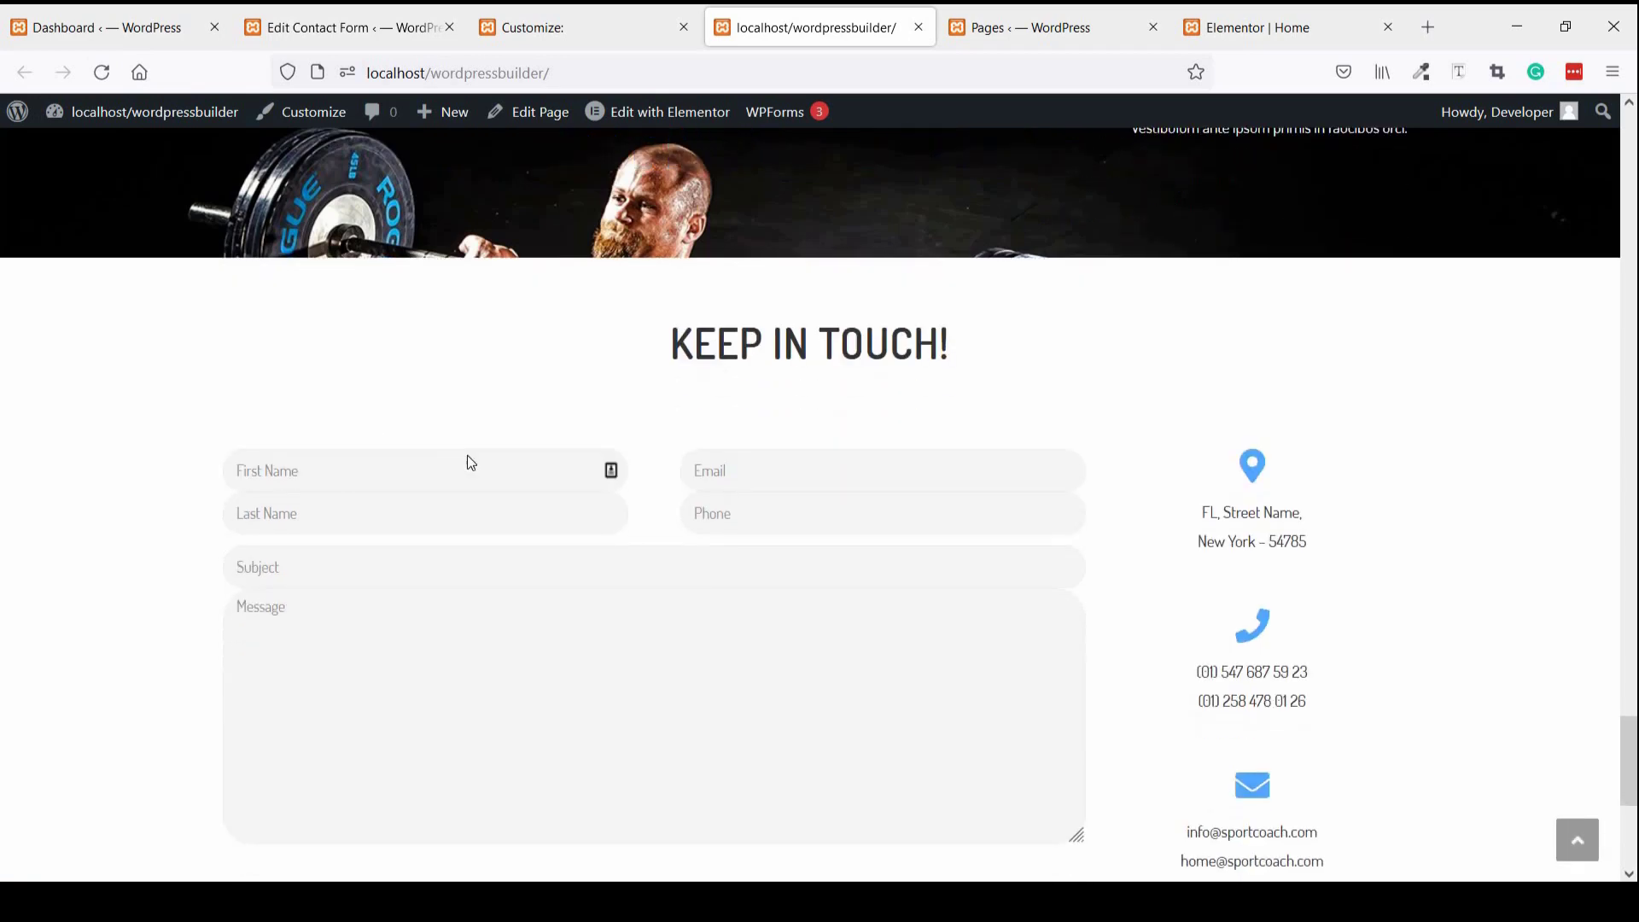
scroll(469, 456, "down", 3)
right_click(317, 260)
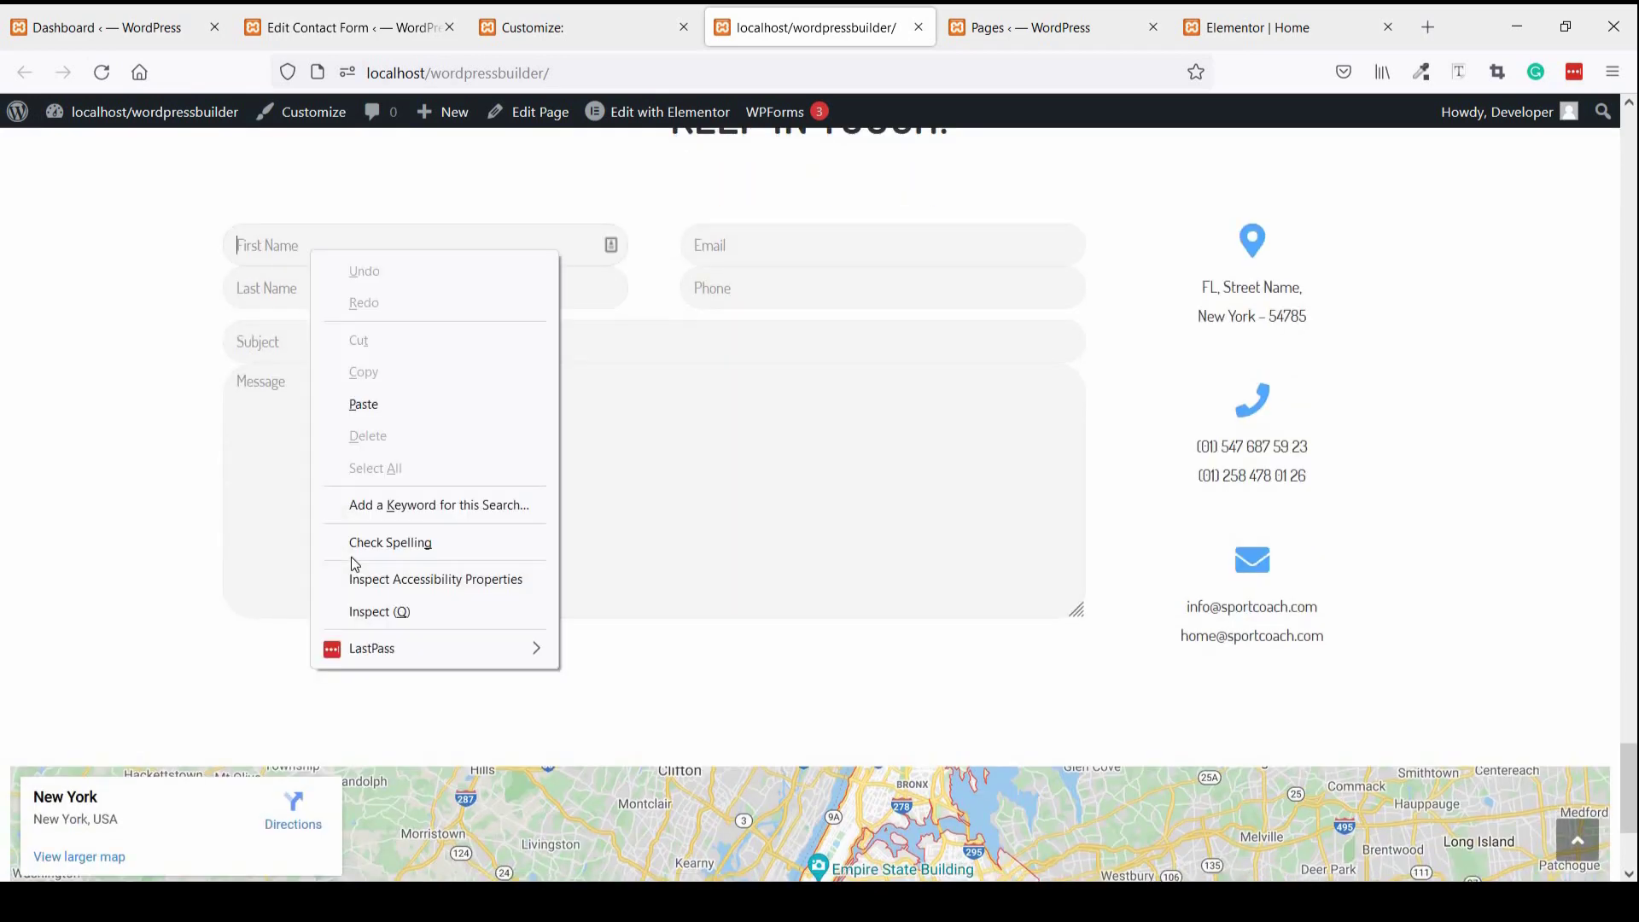
left_click(376, 607)
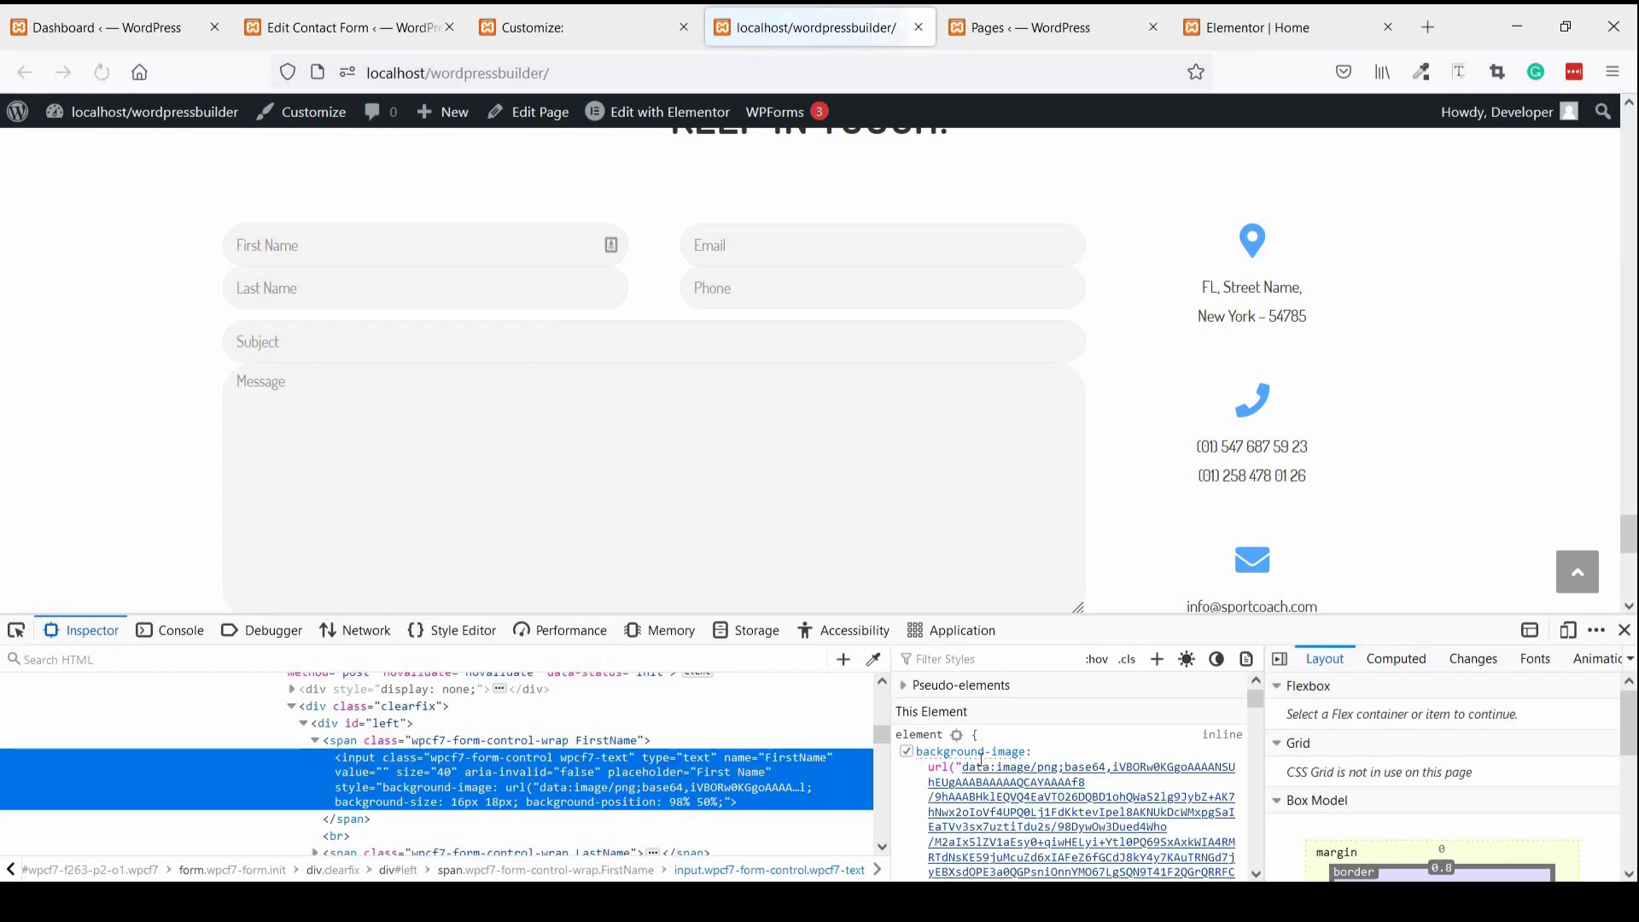
scroll(969, 768, "down", 4)
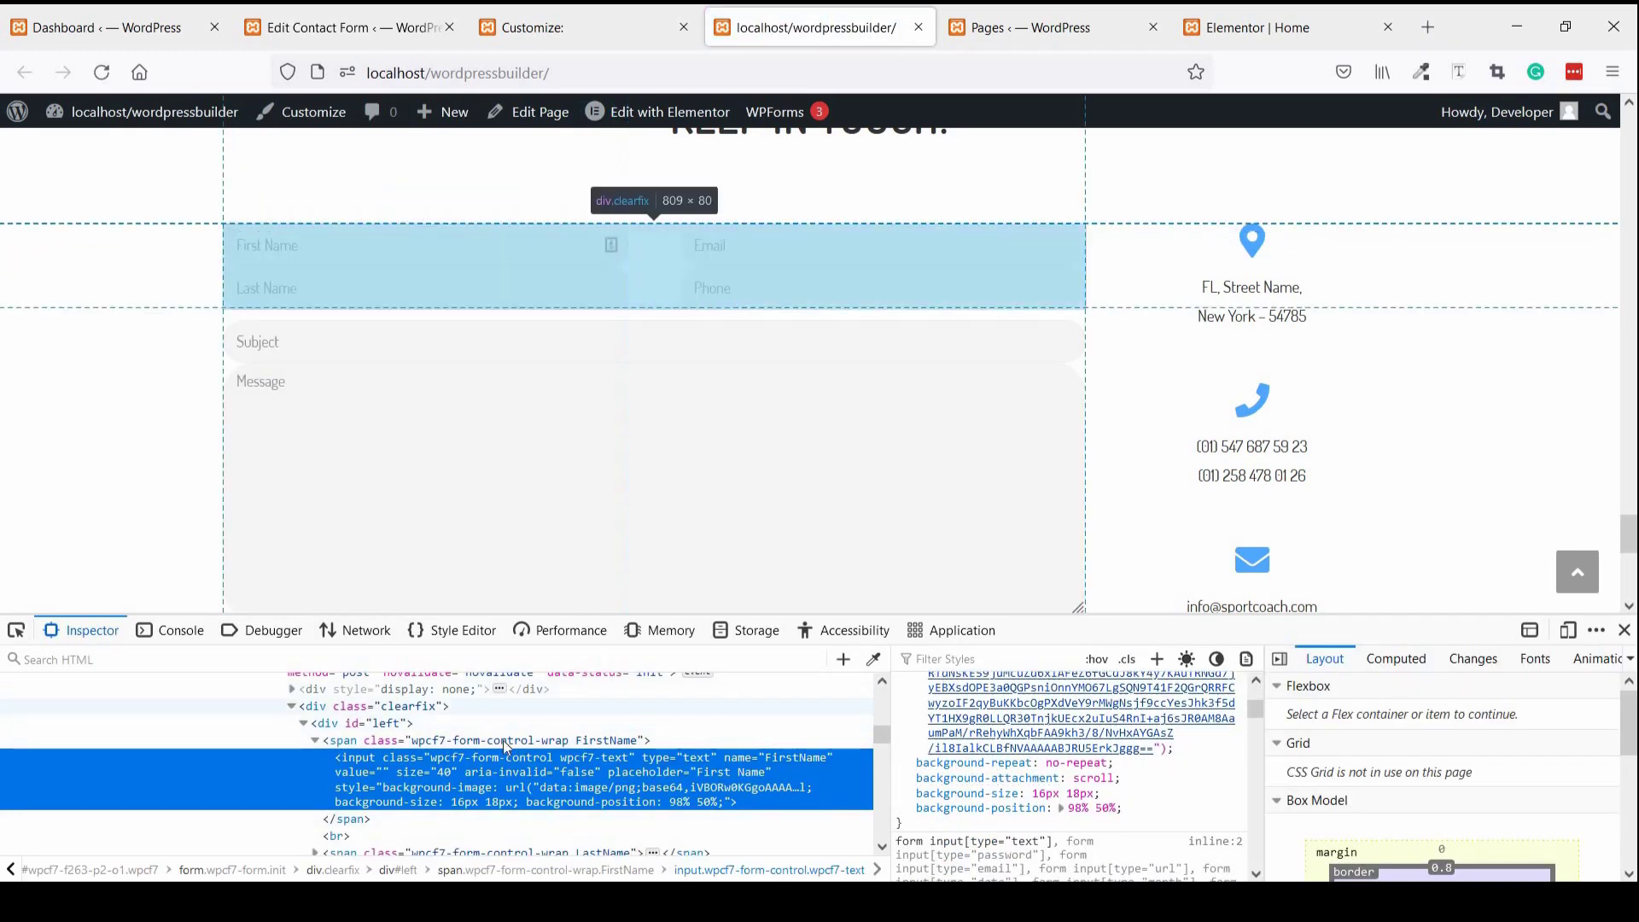
- Add a .wpcf7-form-control.wpcf7-text rule with margin: 6px 0 in DevTools and copy it
left_click(1127, 659)
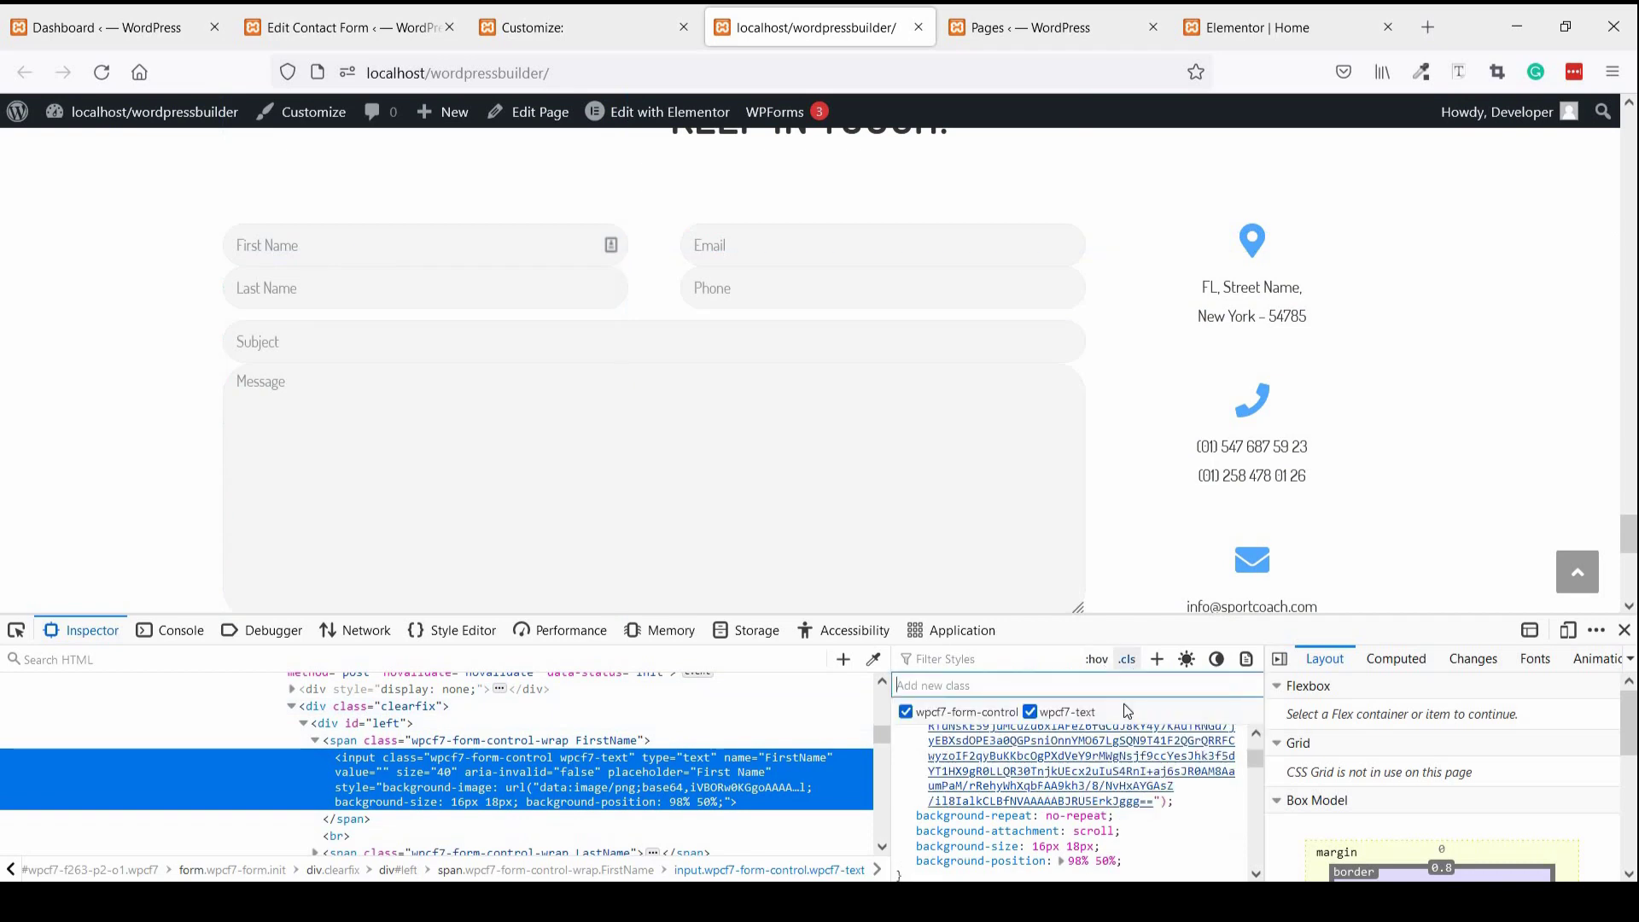
left_click(1157, 659)
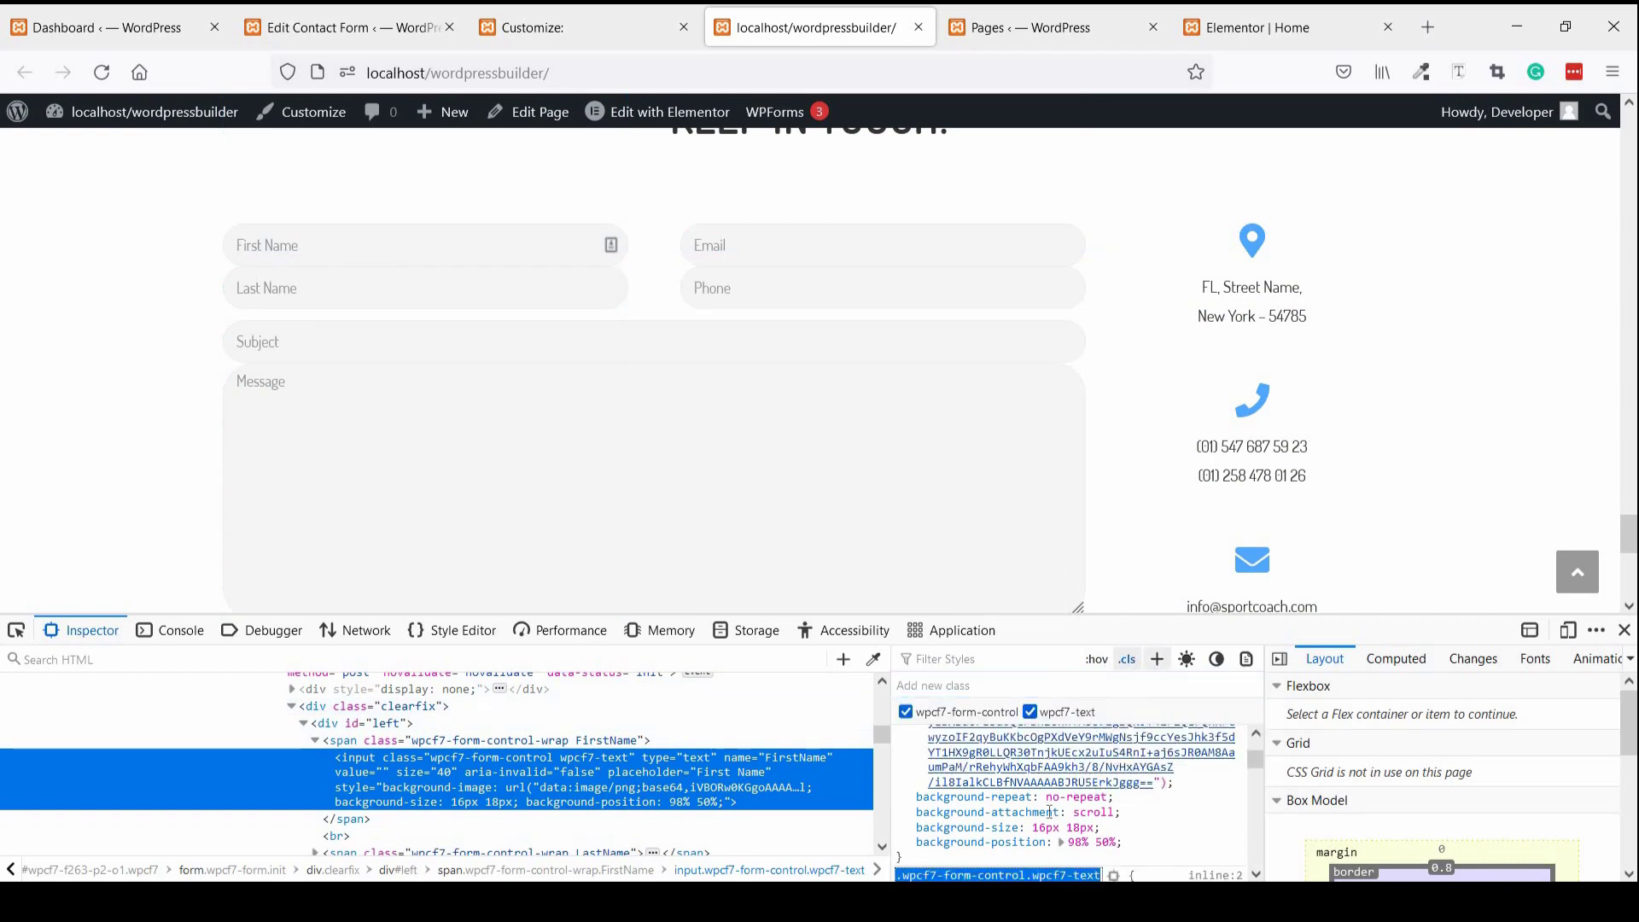
scroll(1025, 807, "down", 2)
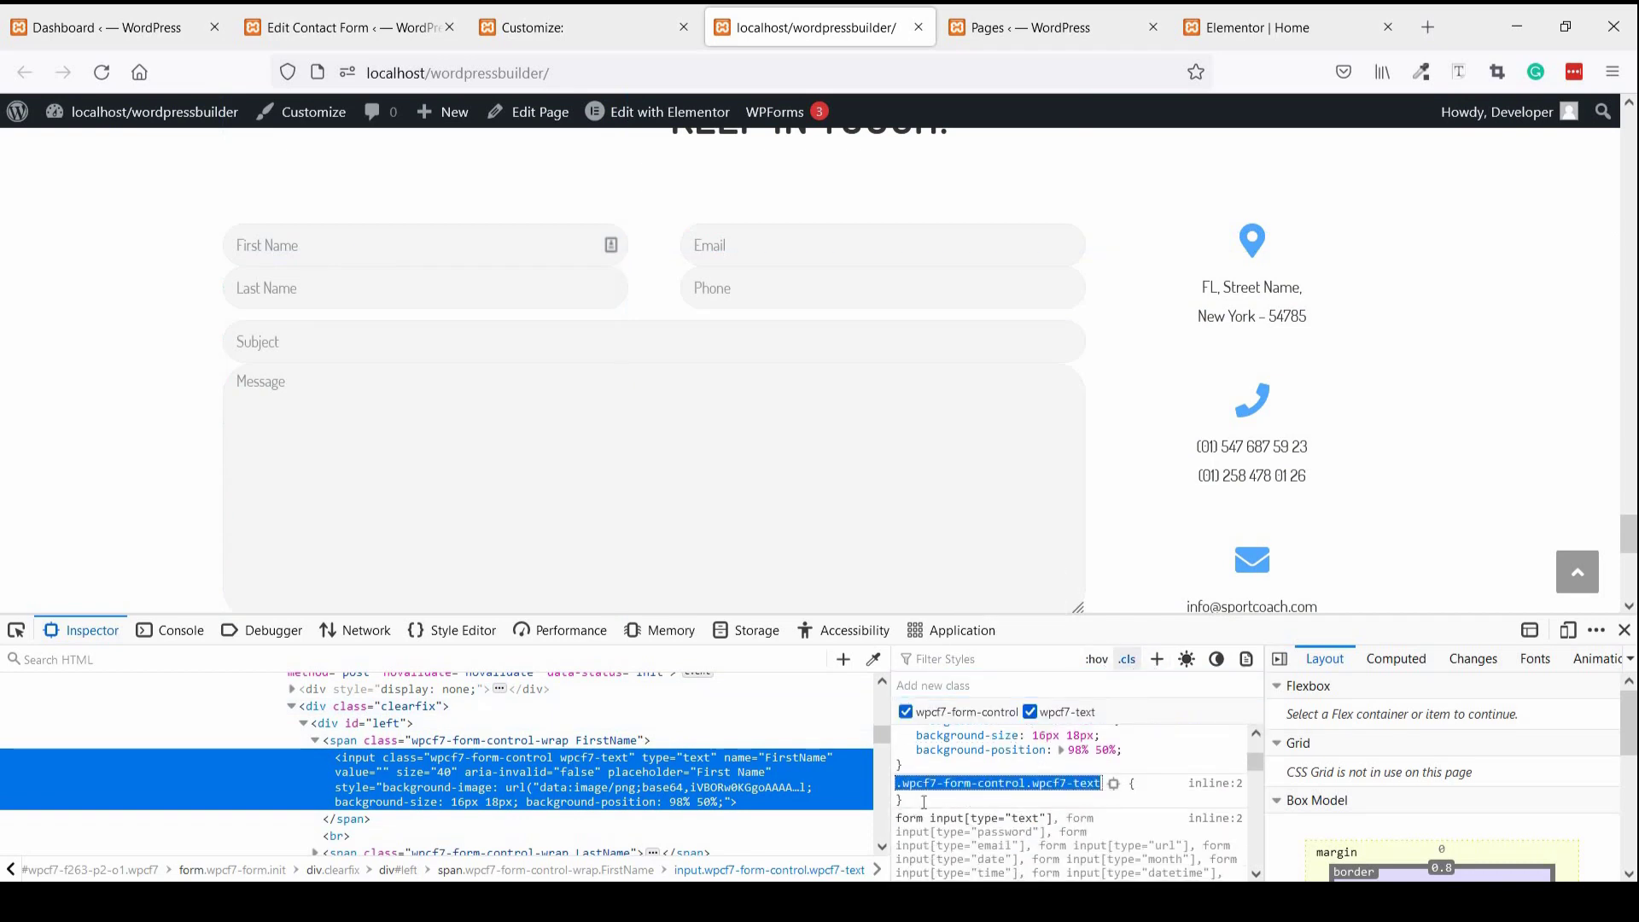
key("Return")
type("ma")
key("Tab")
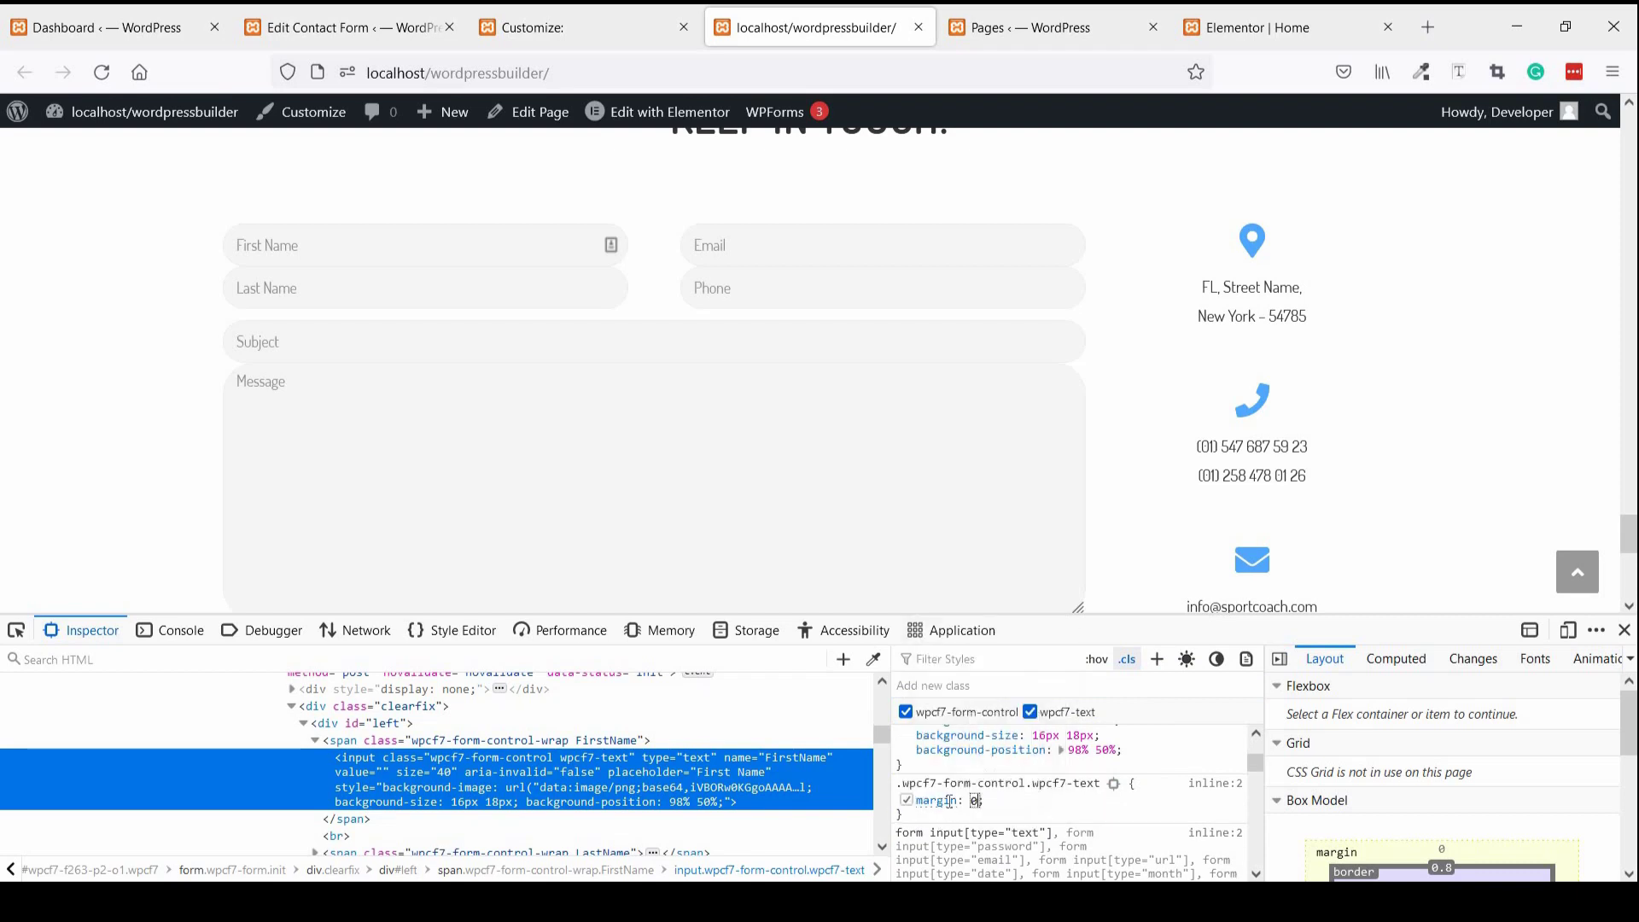
type("0 0")
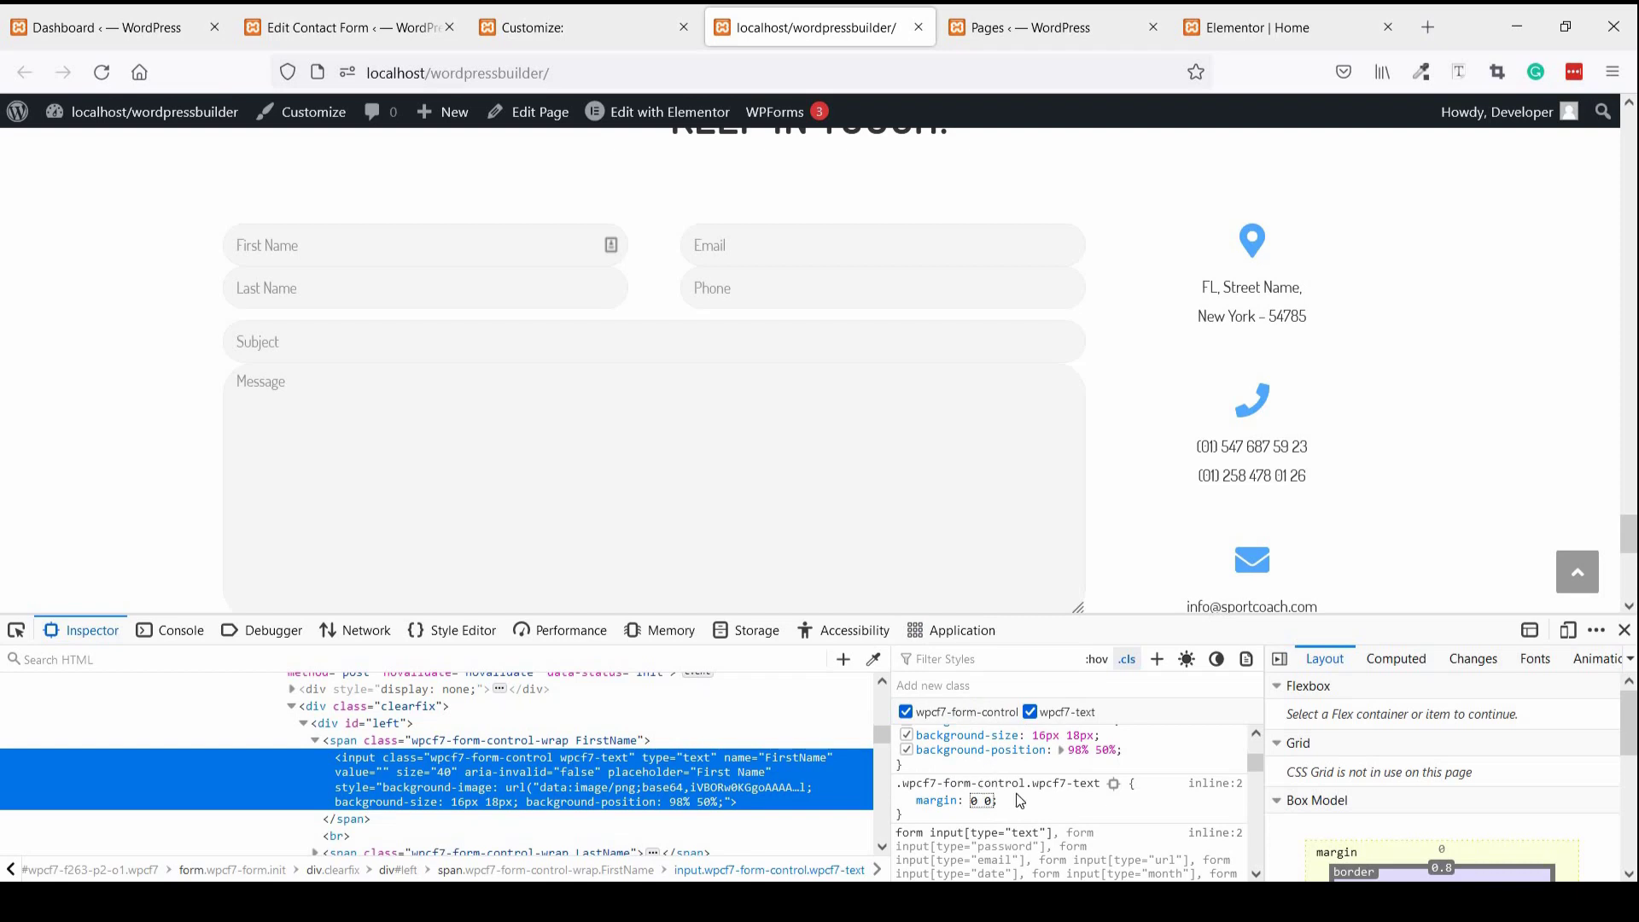
key("Up")
key("Up")
key("Up")
key("Up")
key("Up")
key("Up")
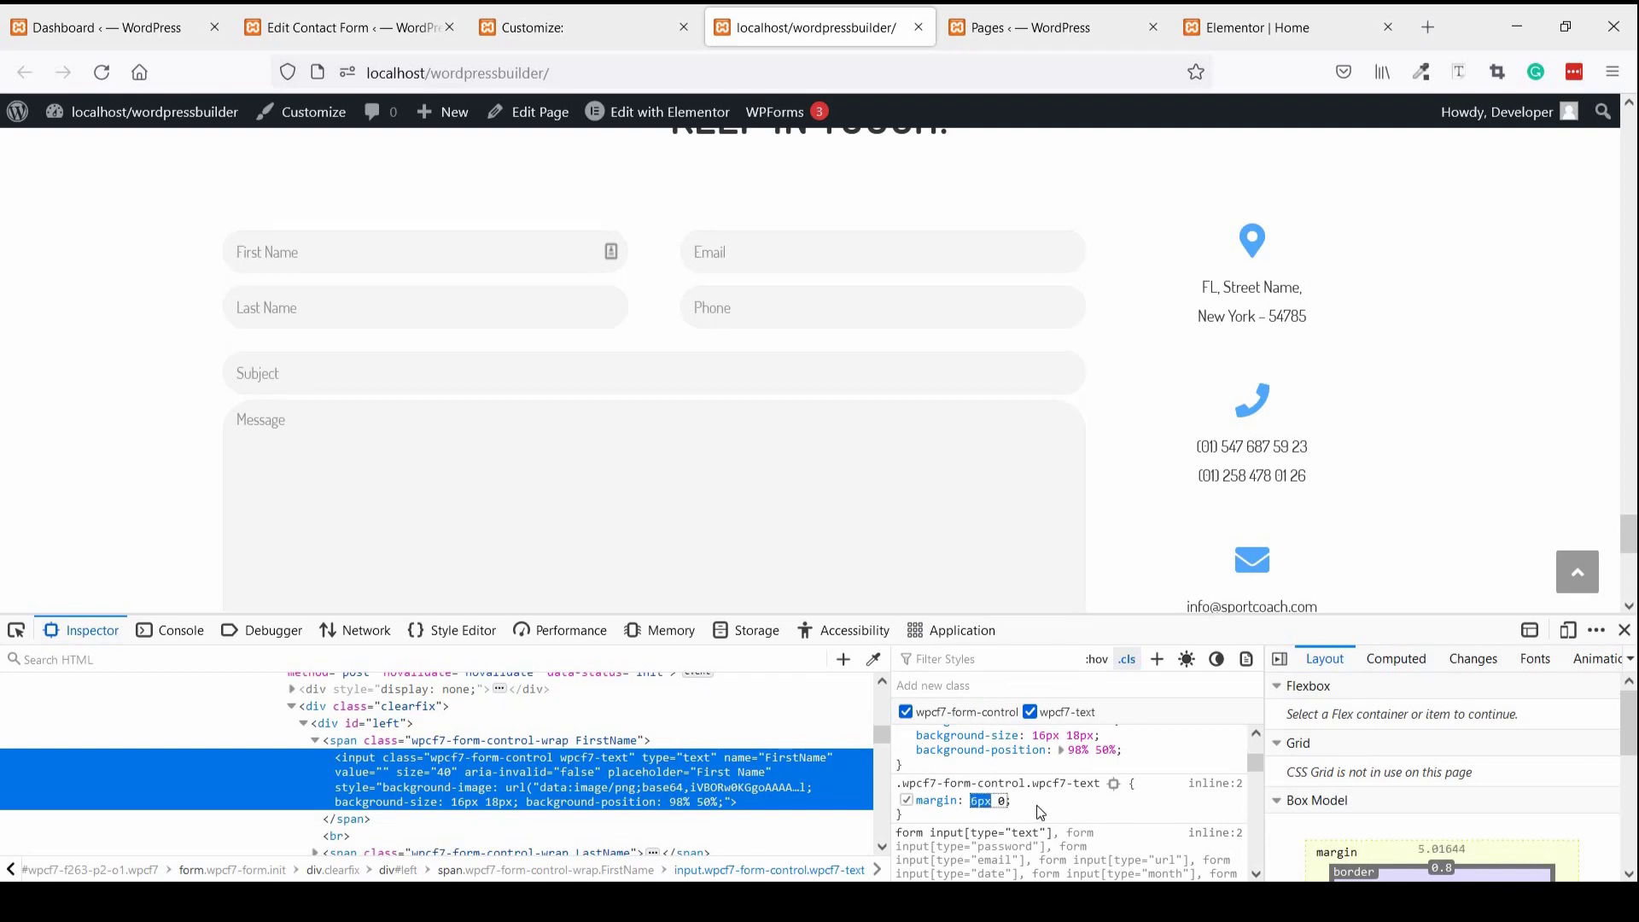
key("Up")
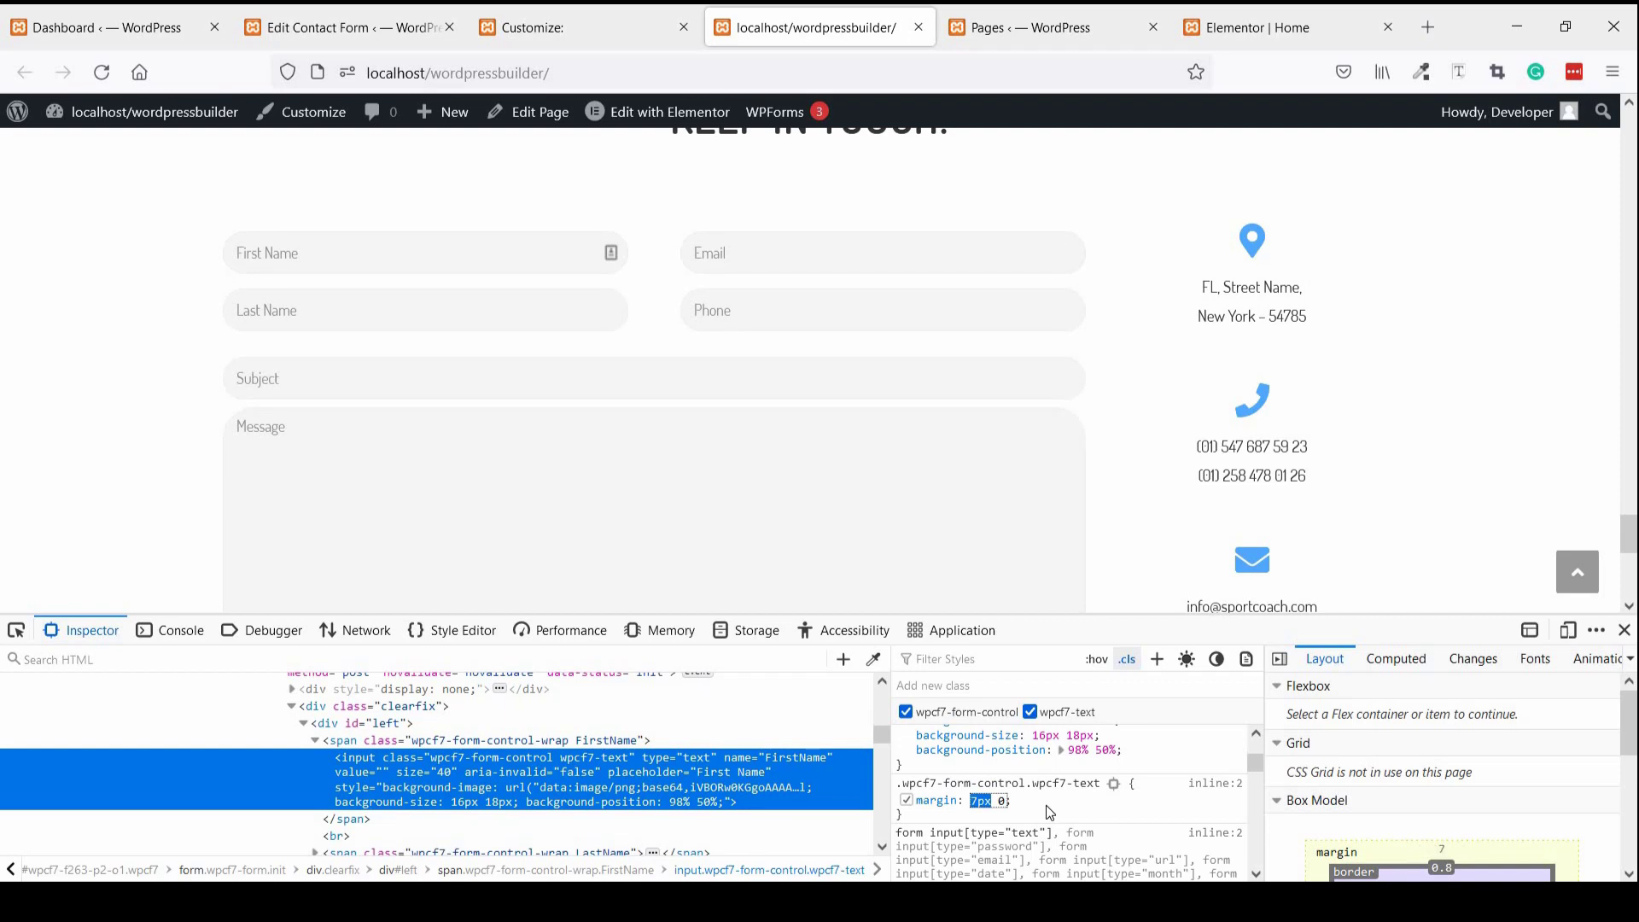
key("Down")
right_click(1012, 786)
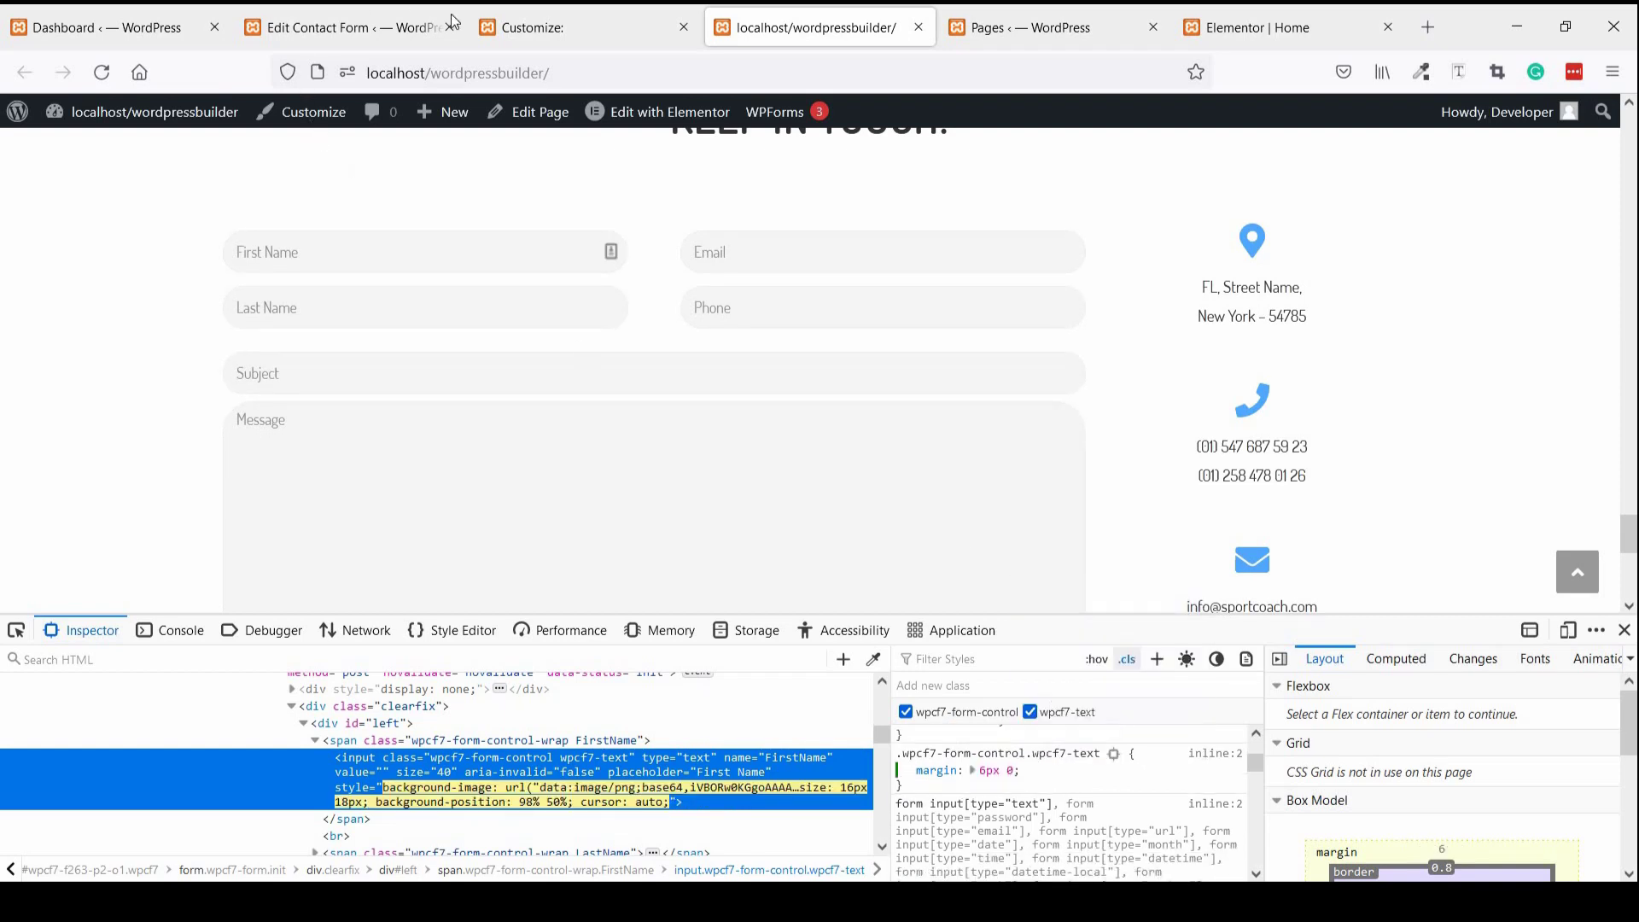
left_click(512, 28)
- Paste the copied margin: 6px 0 text-field rule after the clearfix rule and publish it
left_click(83, 577)
left_click(120, 523)
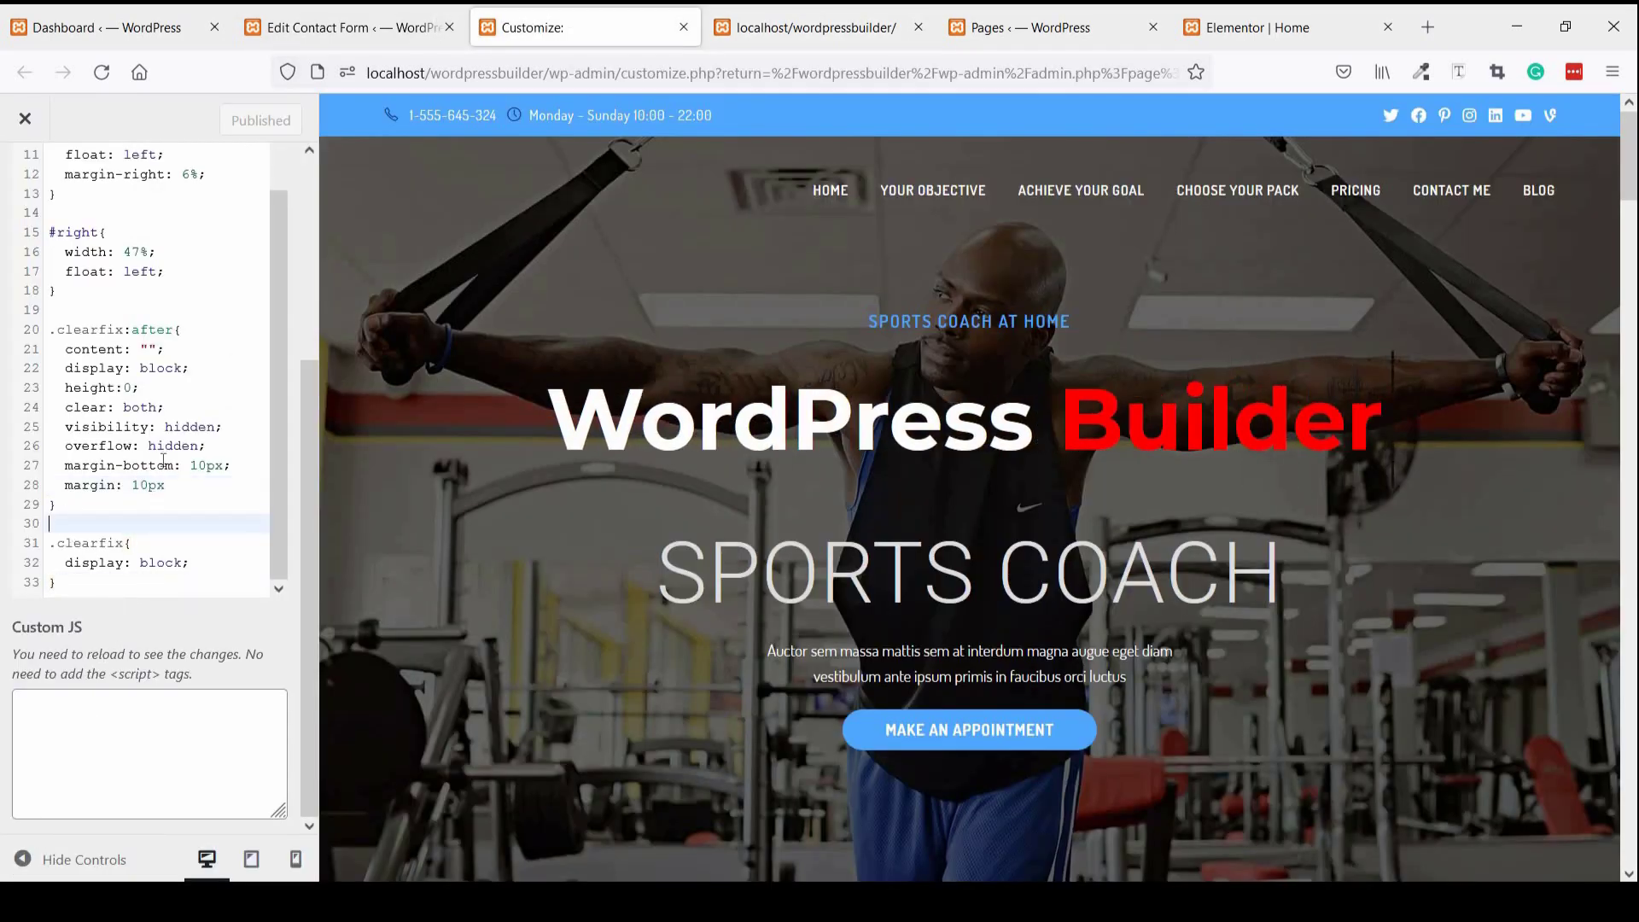
type(".wpcf7-form-control.wpcf7-text {   margin: 6px 0; }")
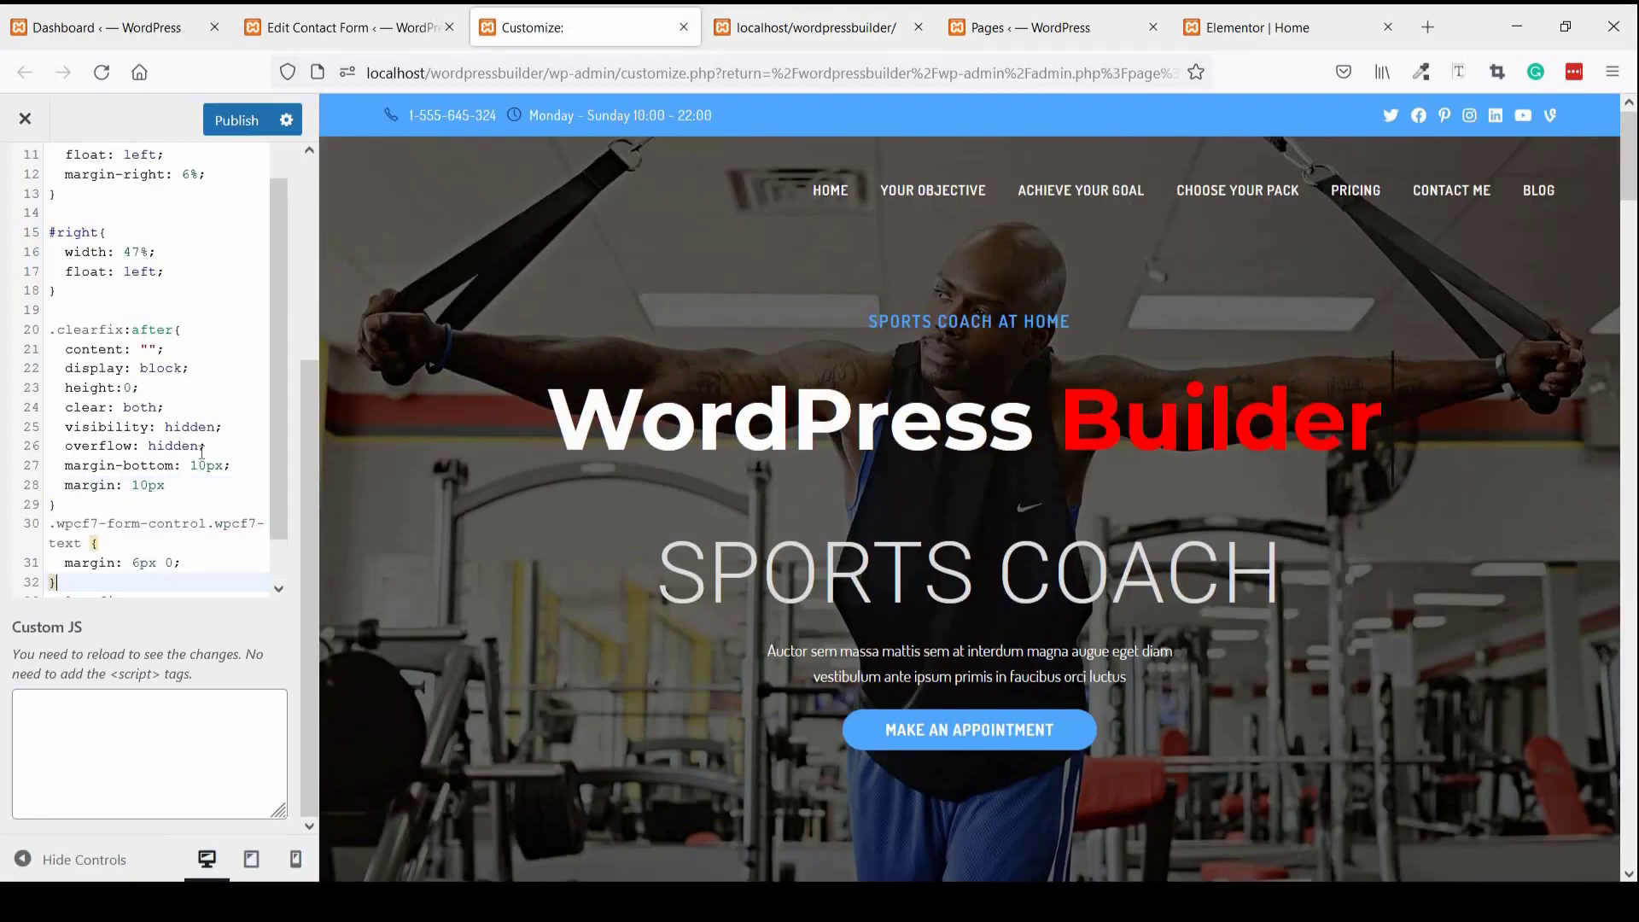
left_click(229, 122)
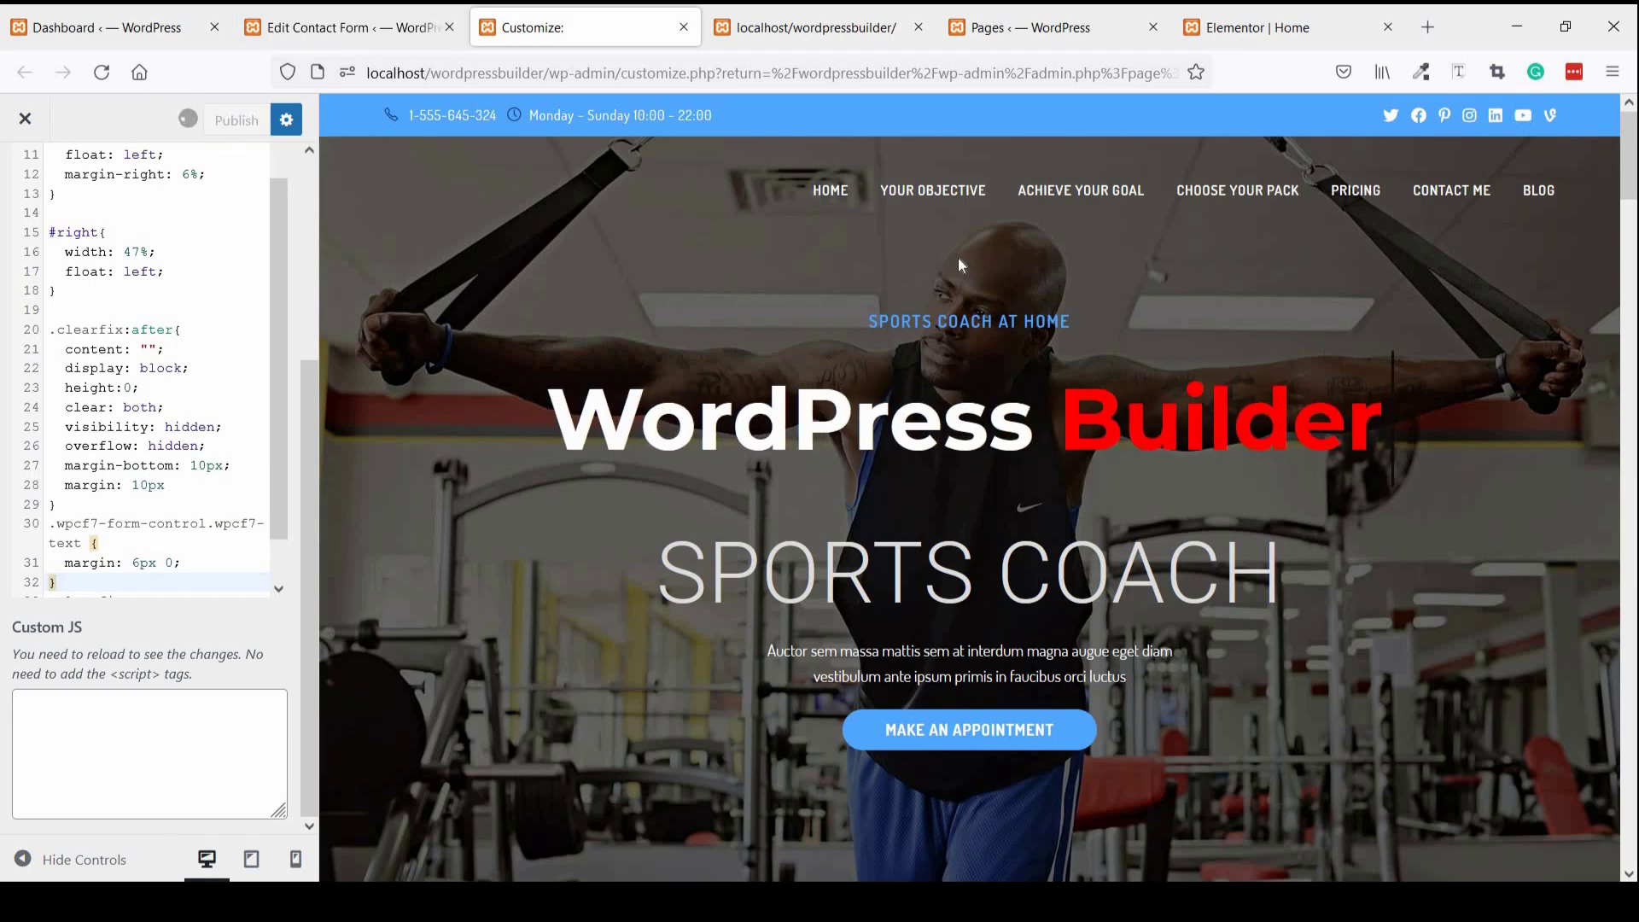
- Reload the live Home page to check the spacing and close DevTools
left_click(859, 34)
key("F5")
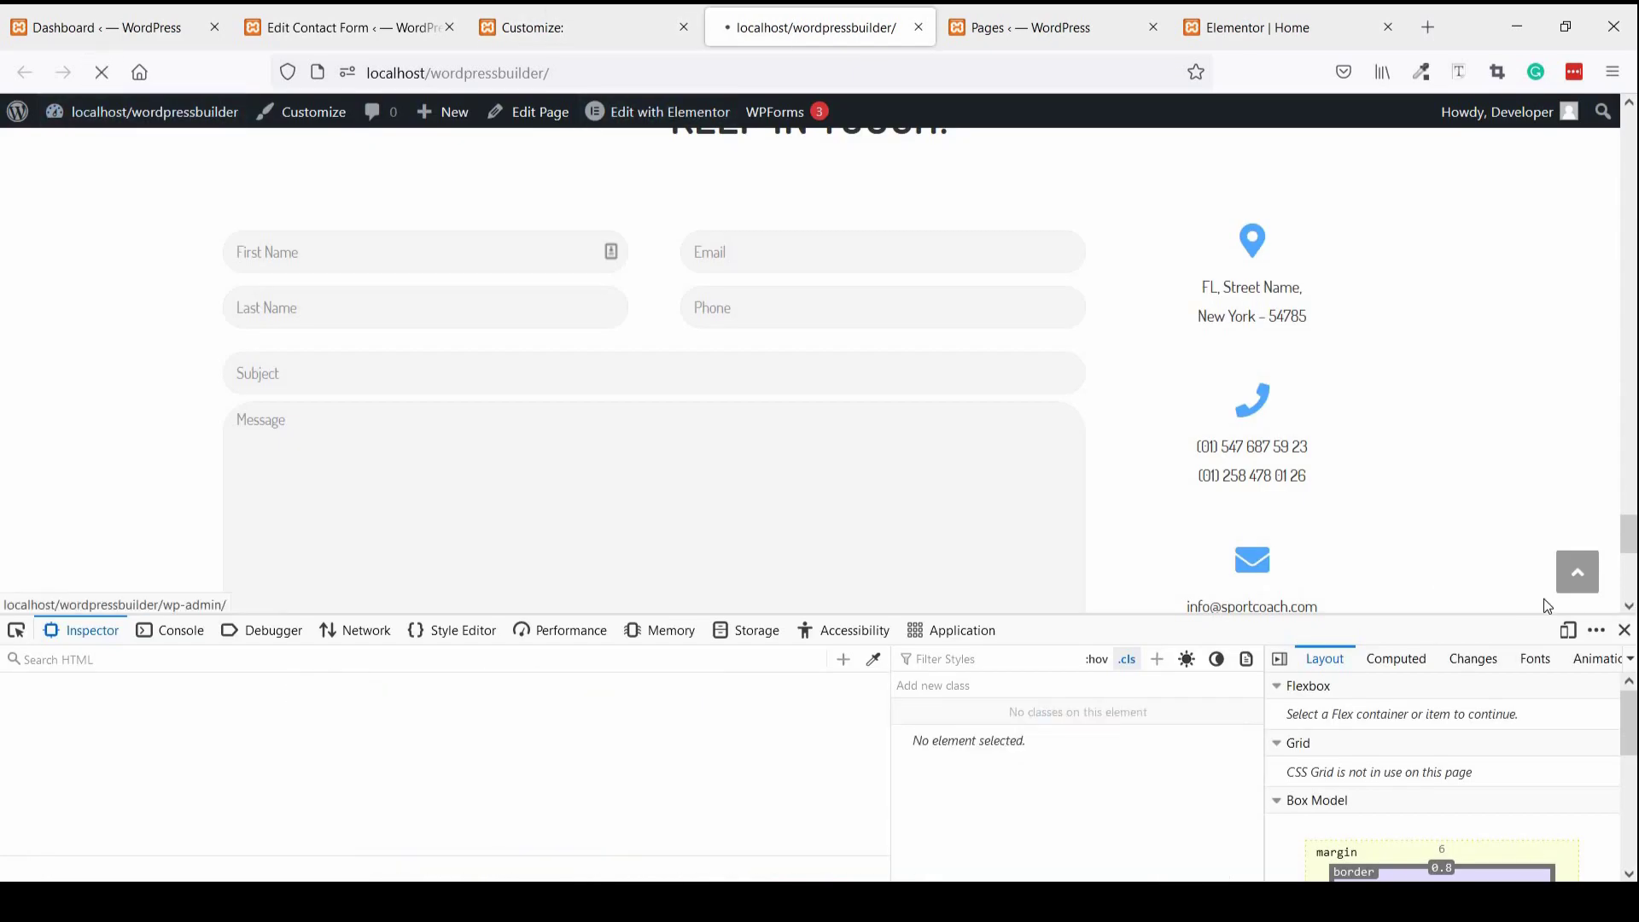
key("F12")
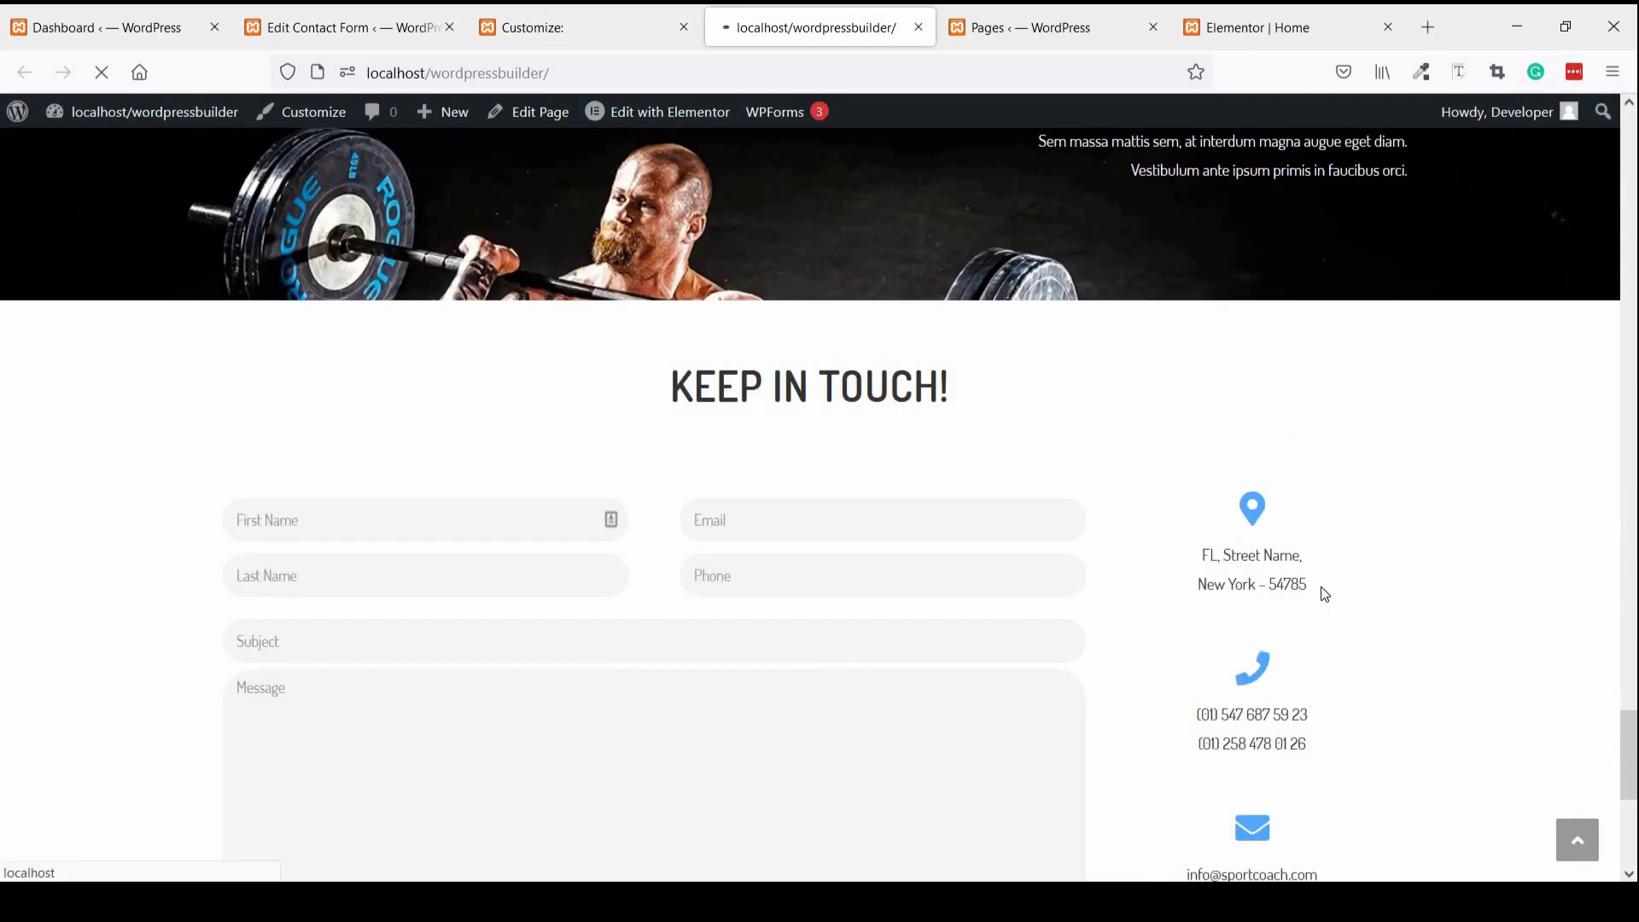